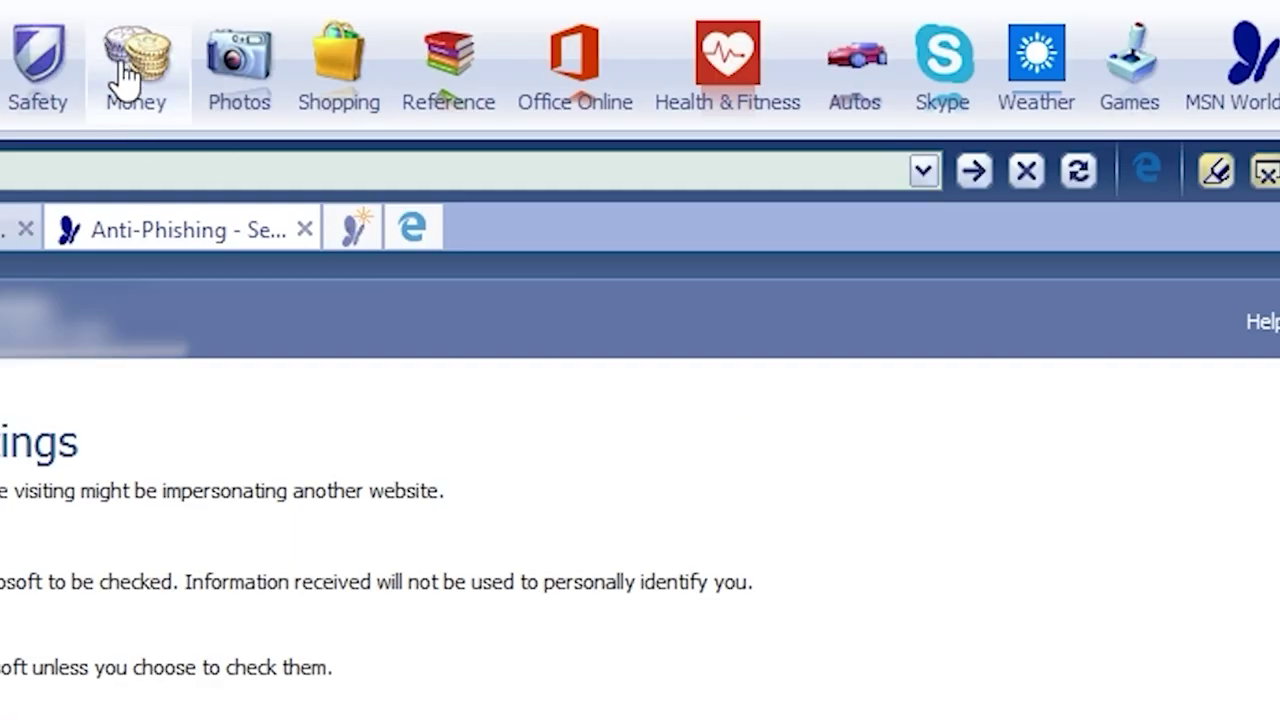
Open the Money preview in the MSN browser and follow its link to MSN Money.
click(127, 75)
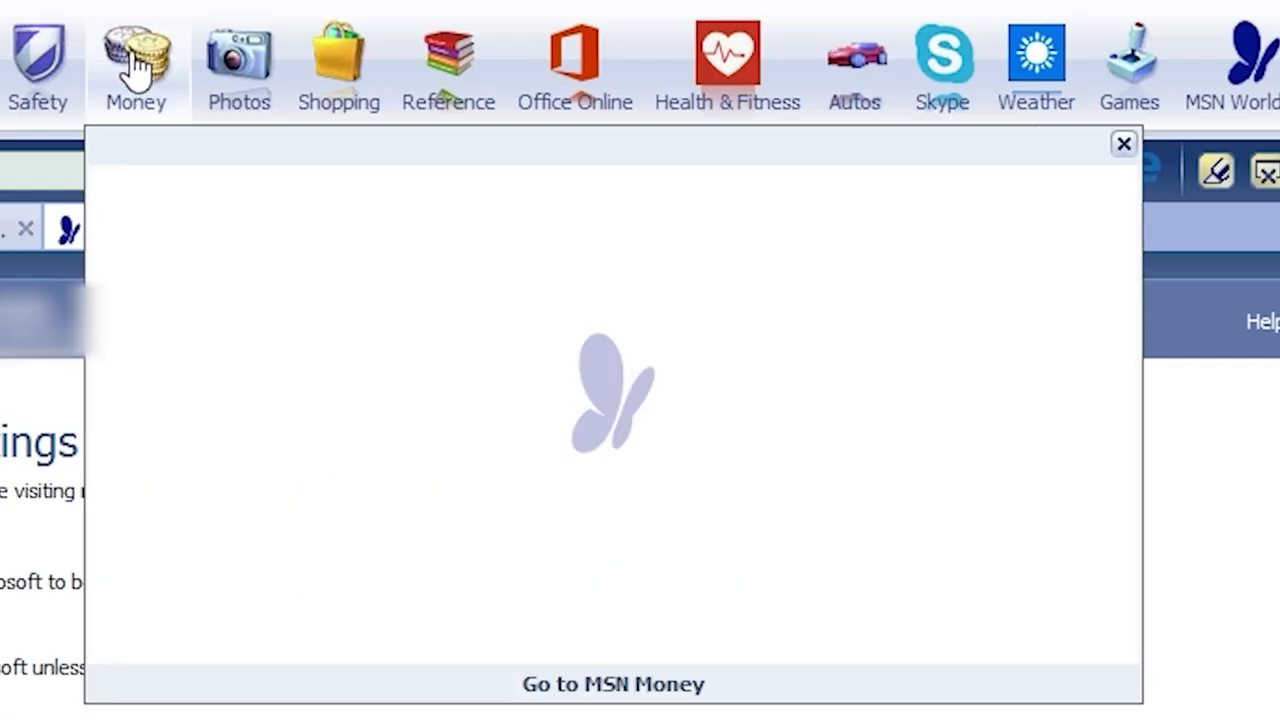
click(586, 692)
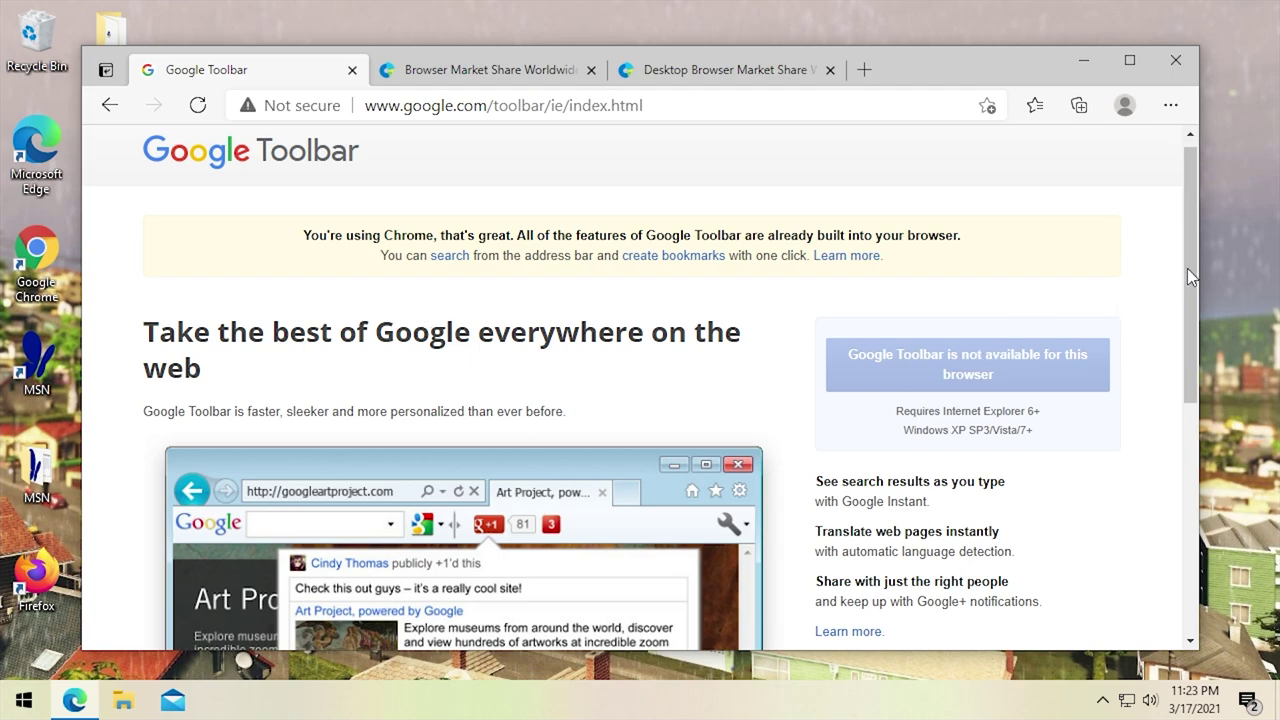
In Microsoft Edge, look over the Google Toolbar page and highlight the feature text about Google Instant.
mouse_move(1190, 268)
mouse_down()
mouse_move(1197, 296)
mouse_move(1198, 250)
mouse_up()
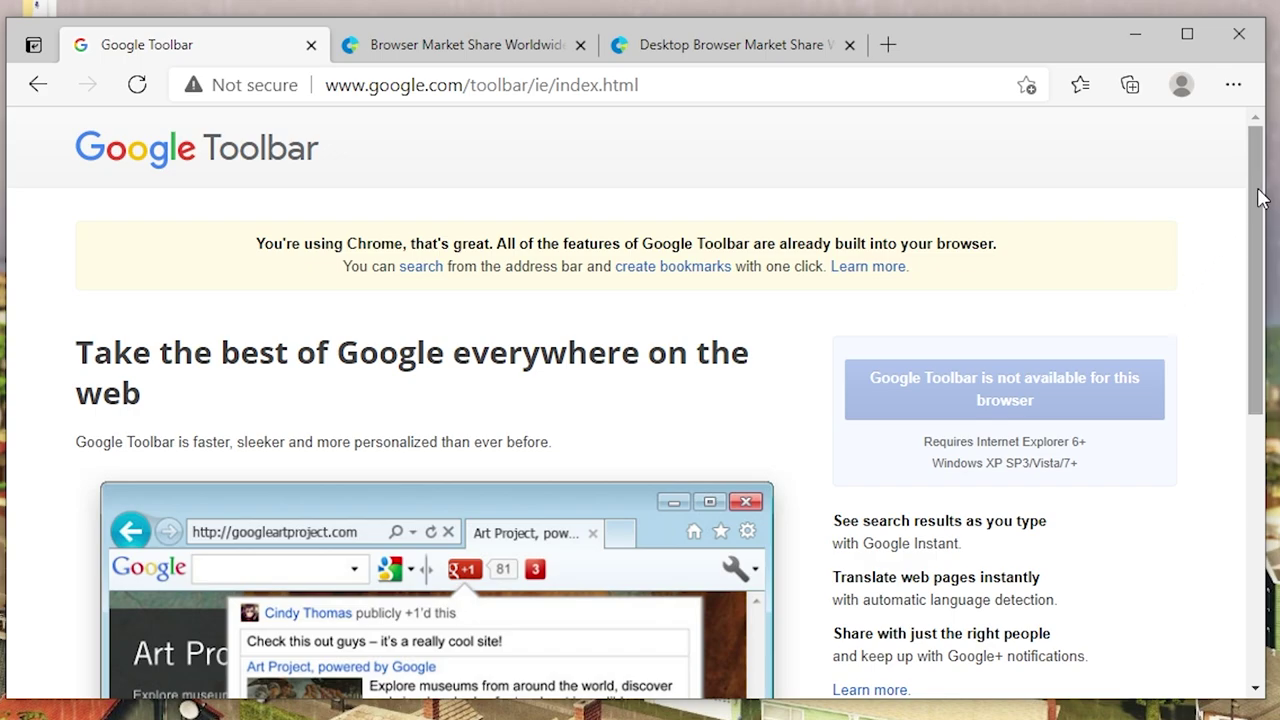
drag(1260, 198, 1262, 330)
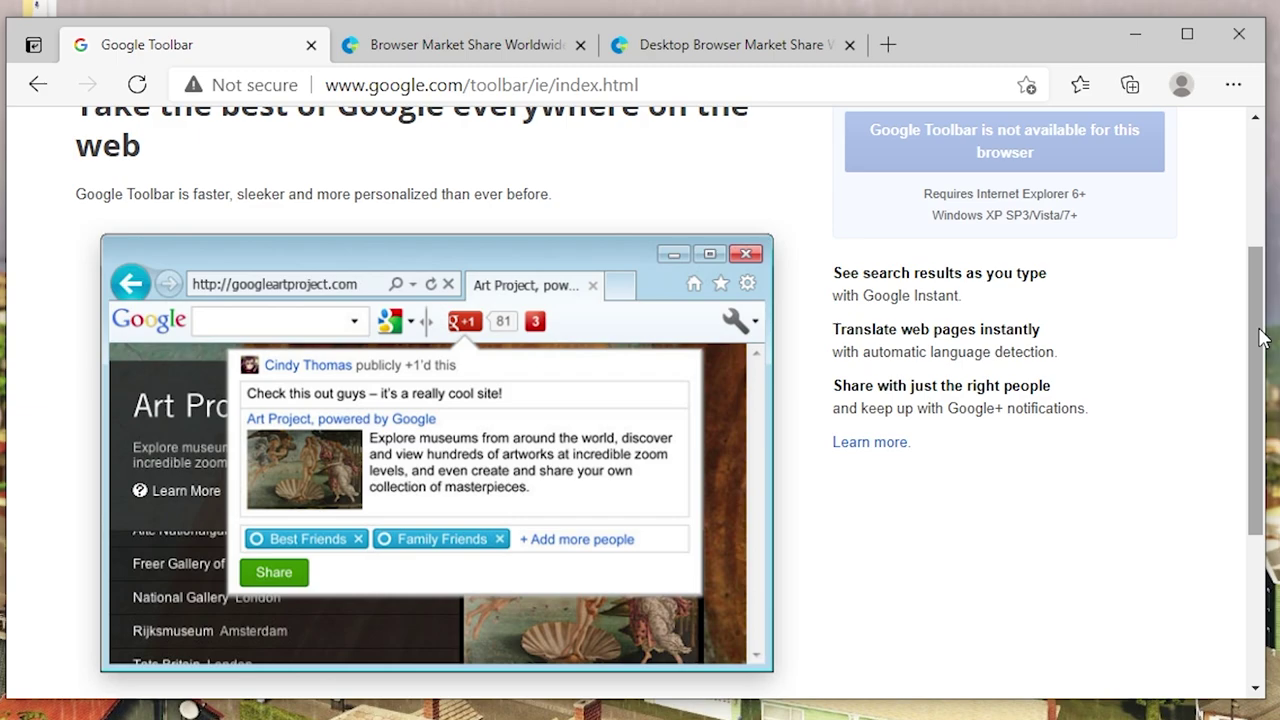
drag(862, 295, 983, 302)
click(979, 297)
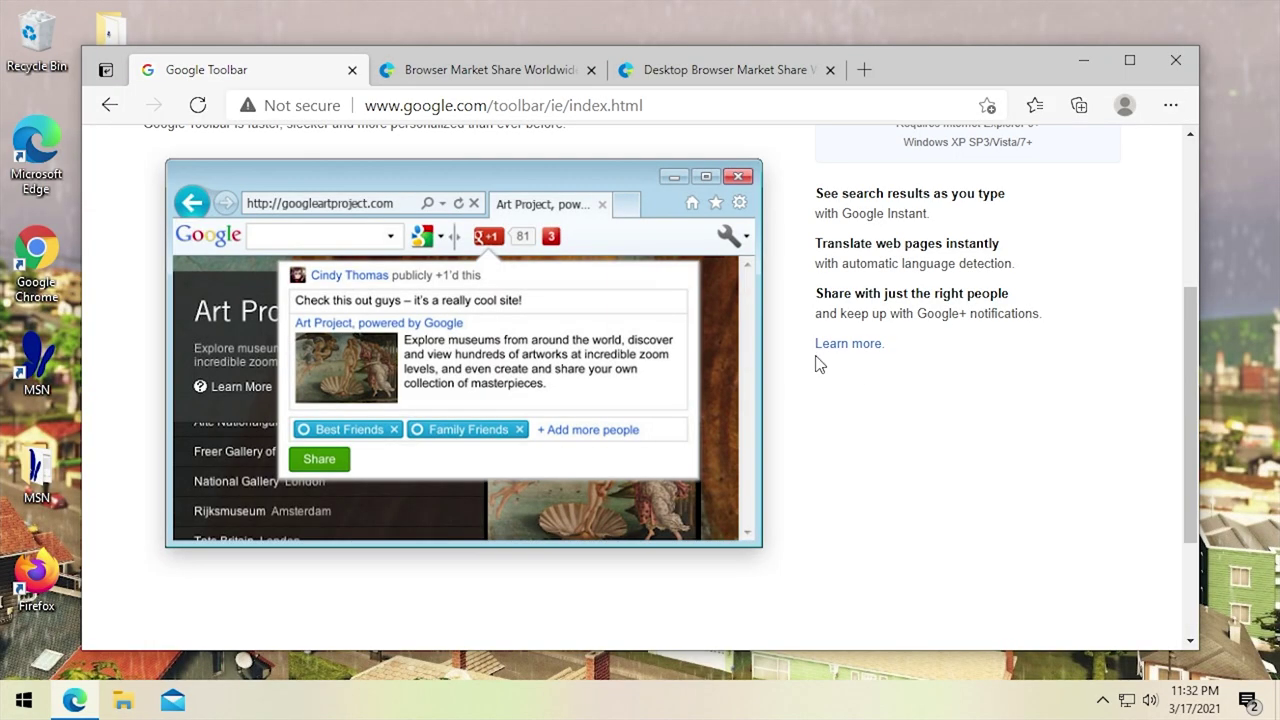
Follow the feature list's "Learn more" link and read through the "Why Google Toolbar?" descriptions.
click(848, 345)
scroll(830, 380, down, 2)
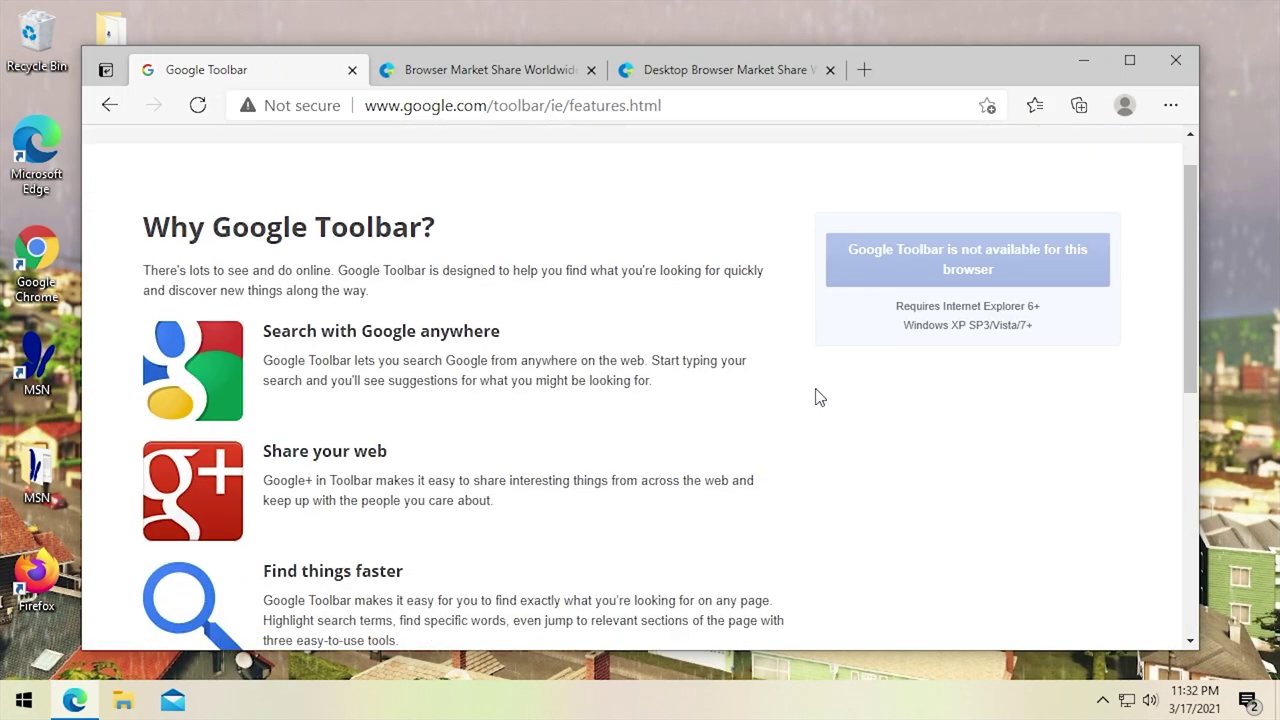
scroll(310, 340, down, 3)
scroll(310, 345, up, 3)
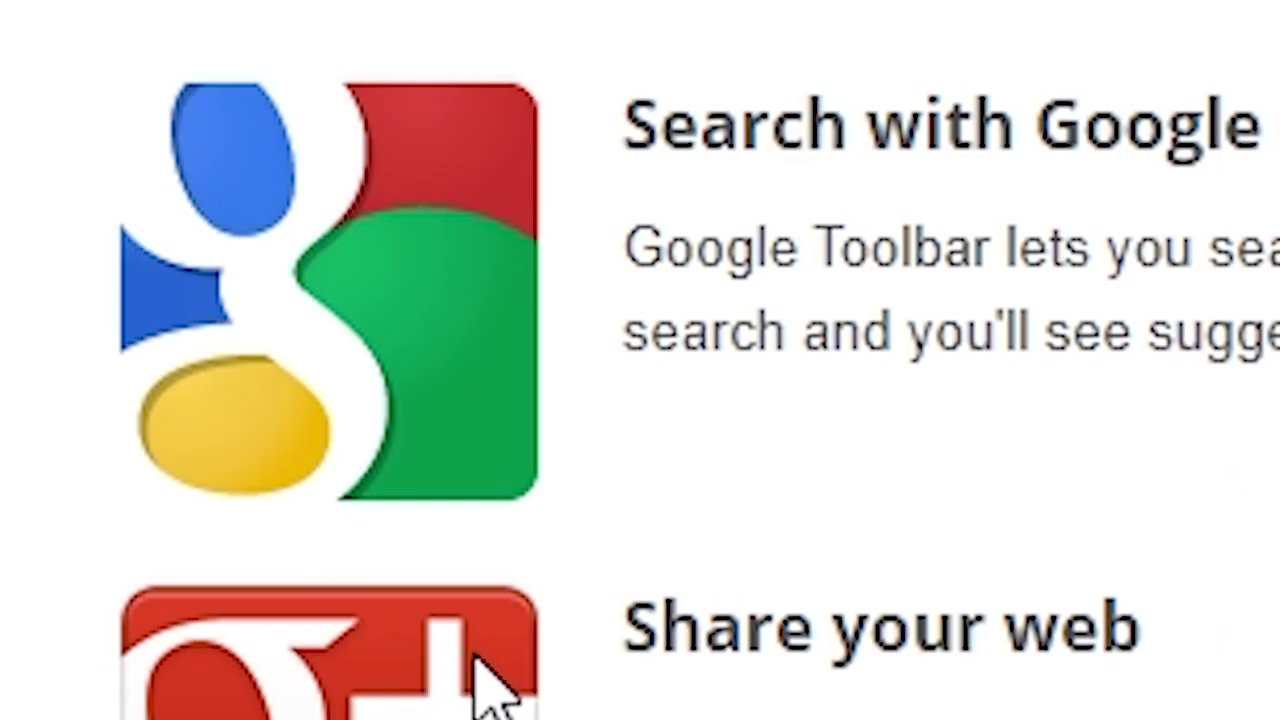
scroll(149, 686, down, 2)
scroll(310, 400, down, 3)
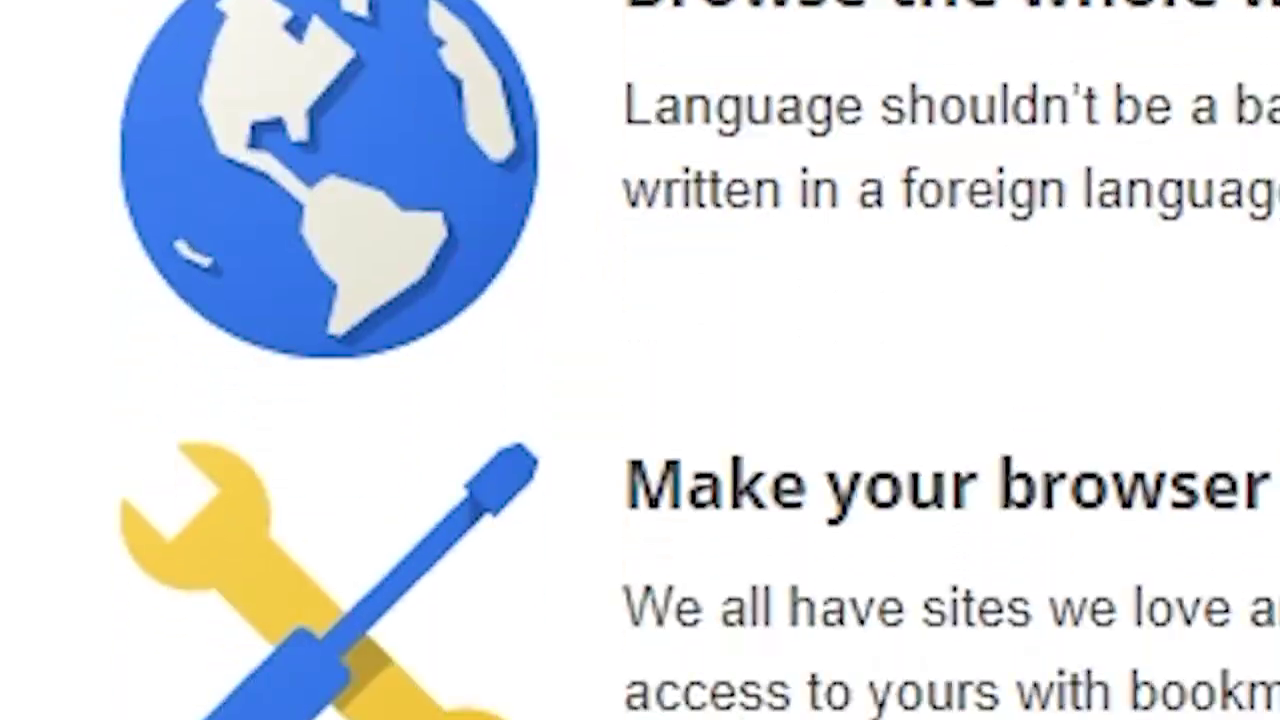
Look through the main Google Toolbar page from beginning to end and return to its heading.
click(241, 428)
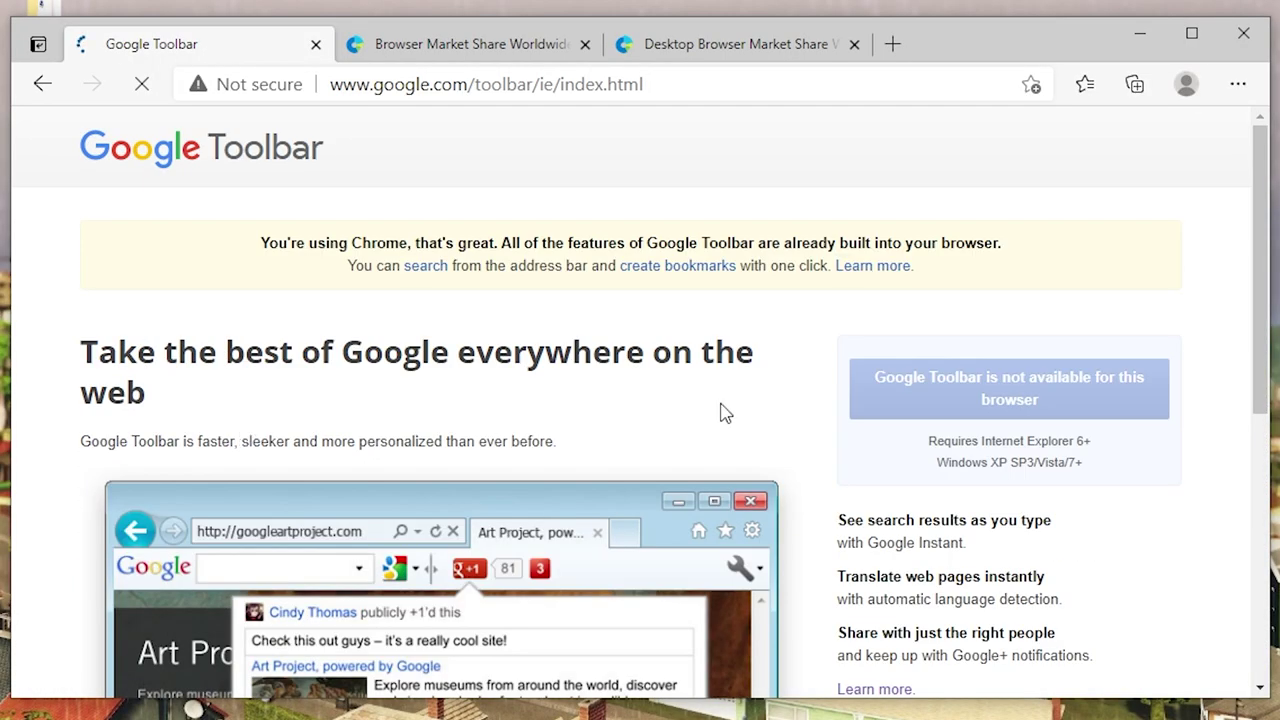
drag(1262, 263, 1274, 578)
scroll(257, 401, up, 10)
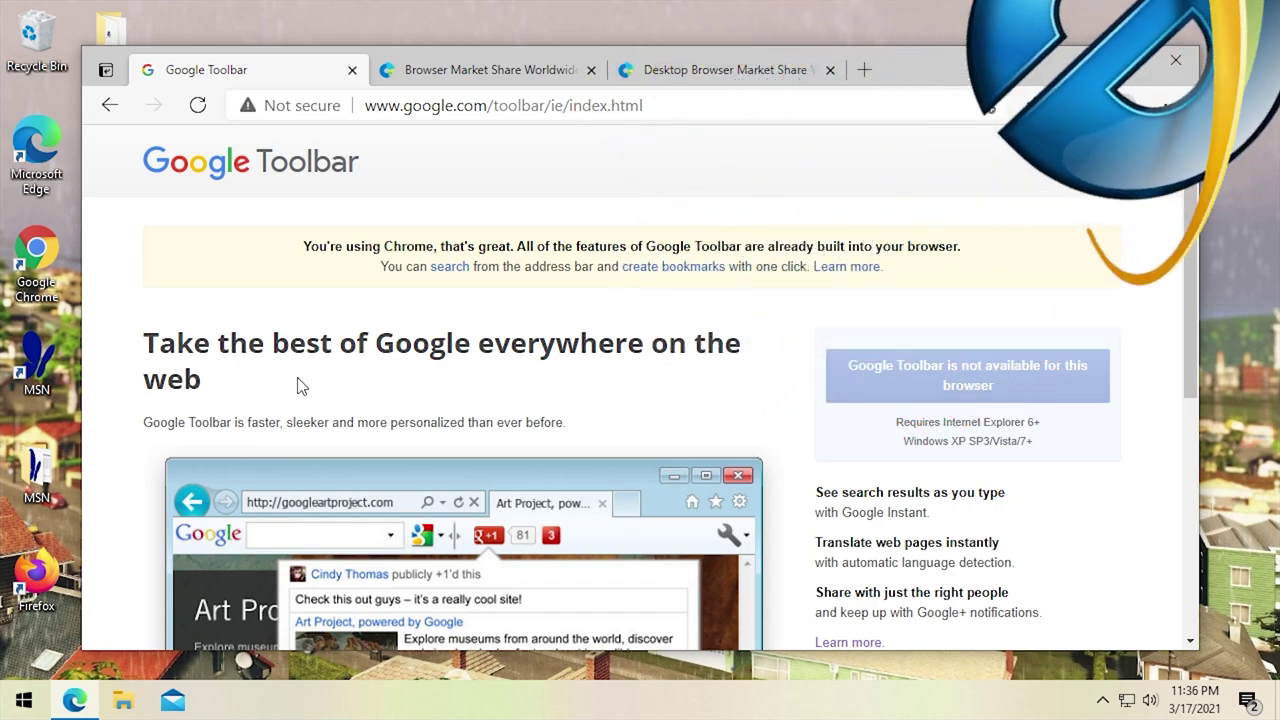
Compare StatCounter's overall and desktop worldwide browser market share charts for March 2021.
click(448, 72)
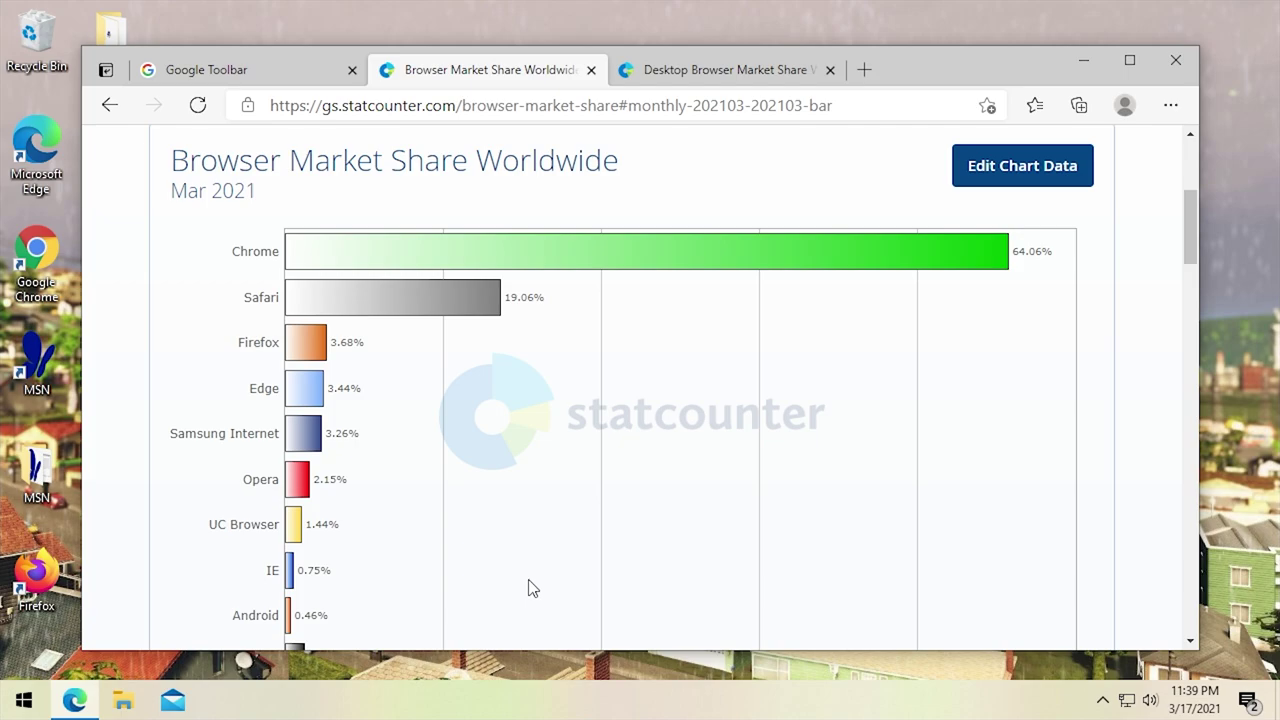
click(729, 74)
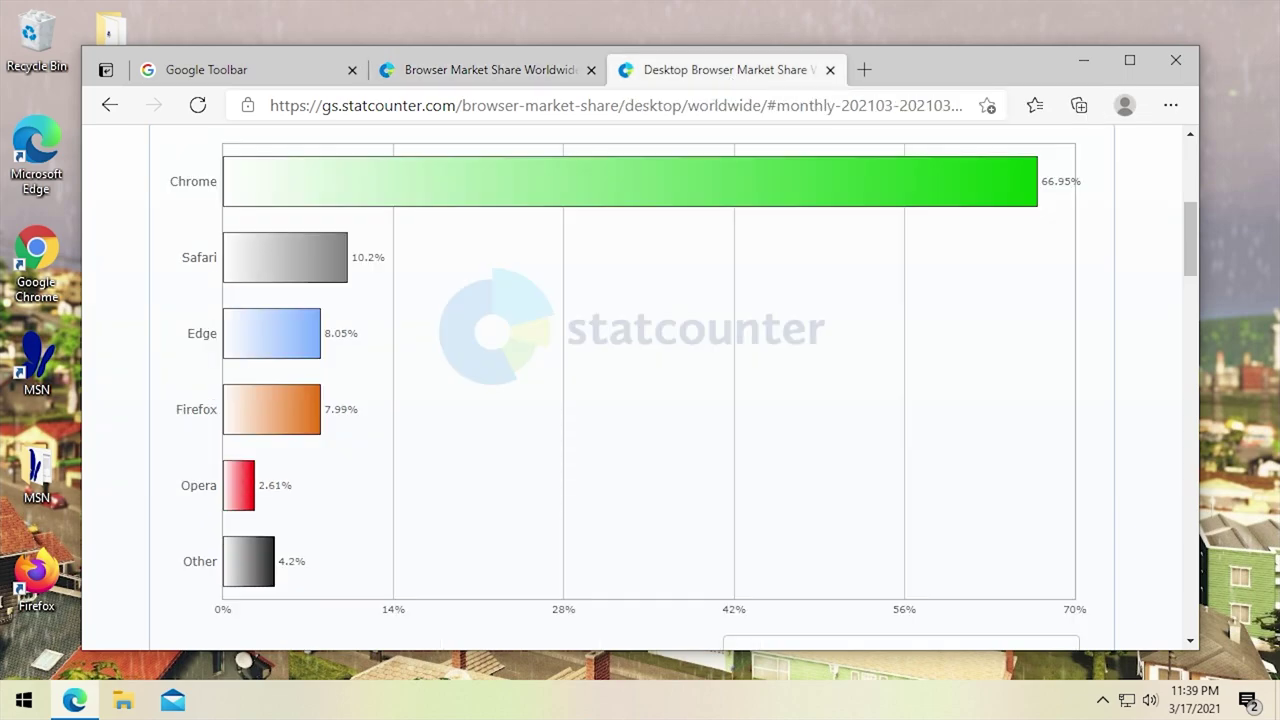
scroll(721, 418, up, 1)
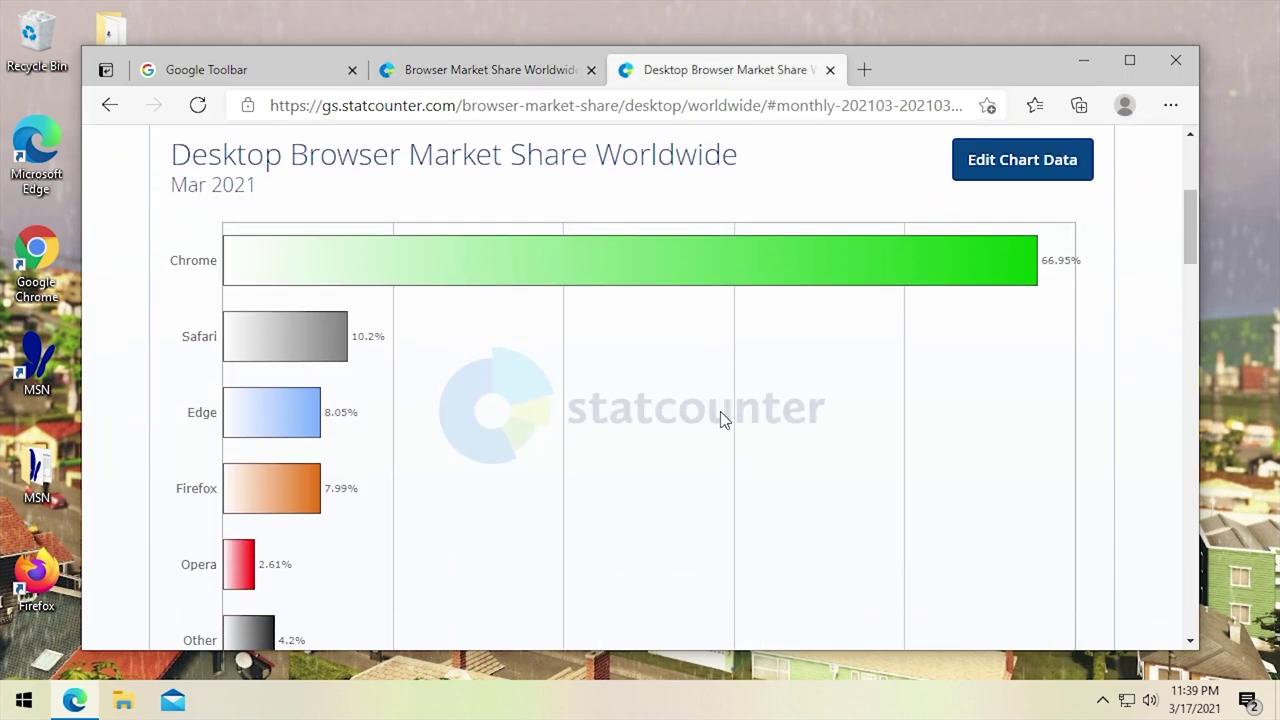
scroll(721, 418, down, 1)
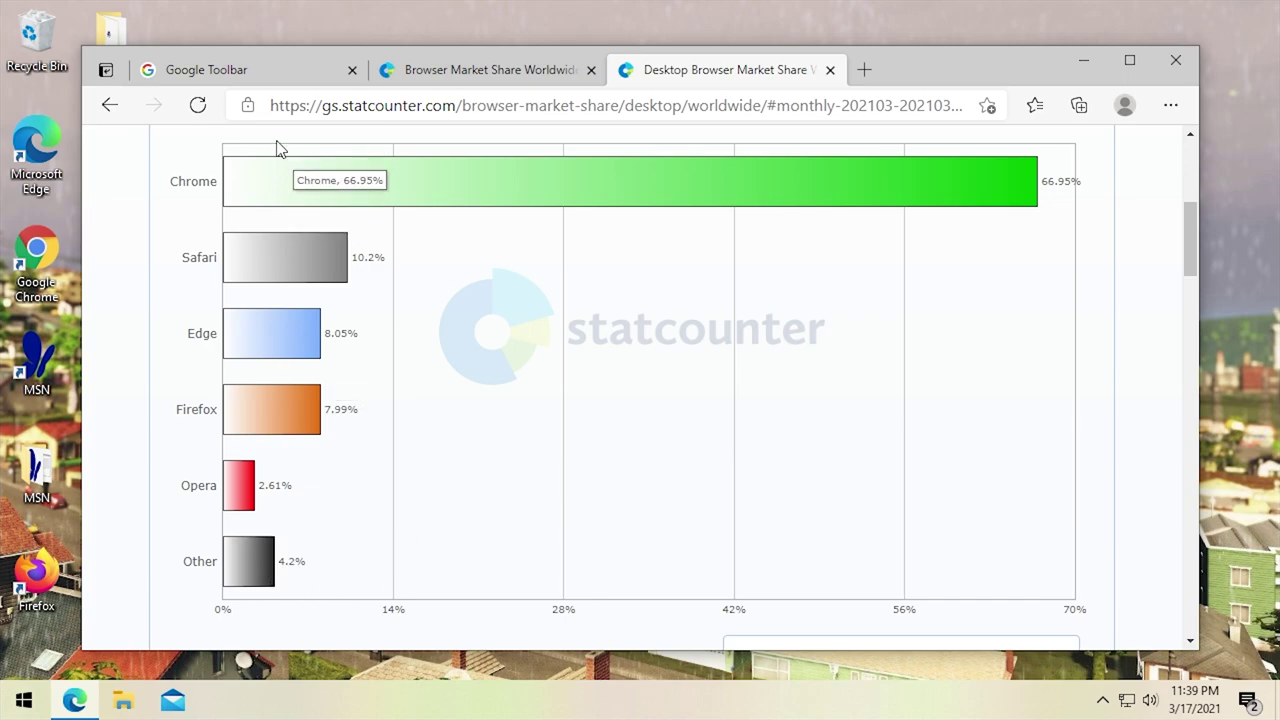
scroll(386, 334, up, 1)
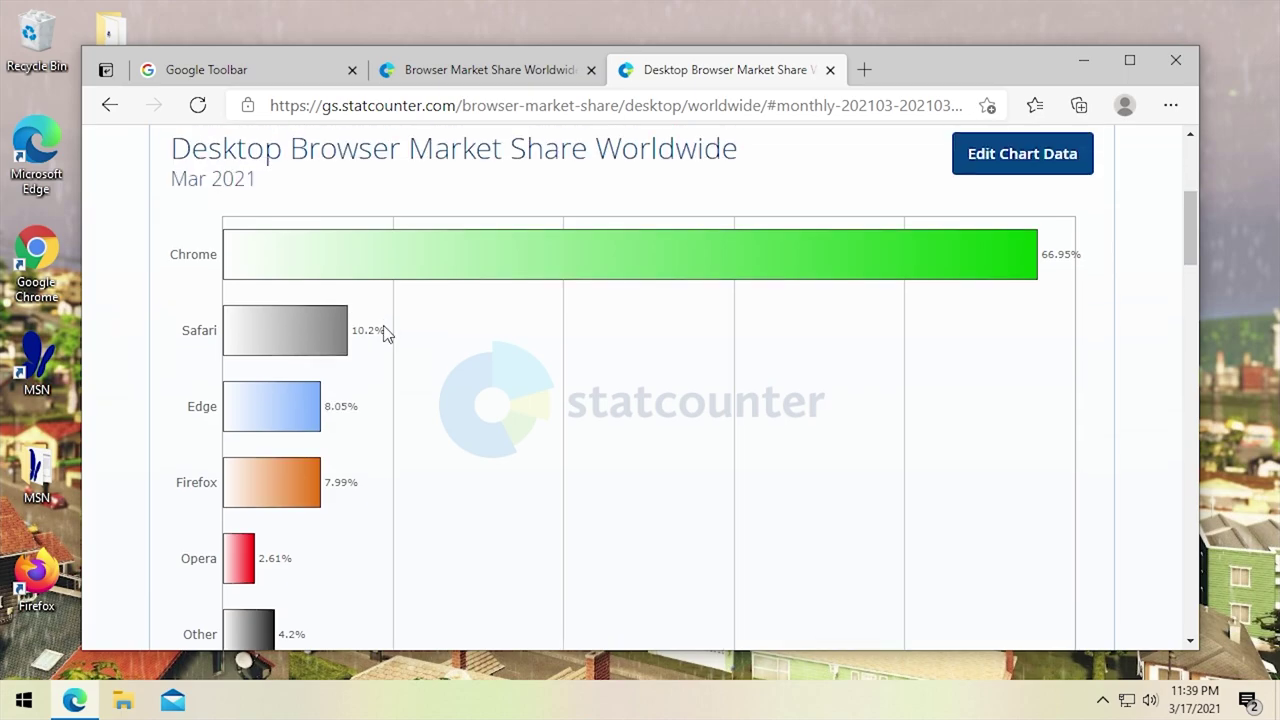
scroll(400, 300, down, 1)
click(454, 82)
scroll(451, 503, down, 1)
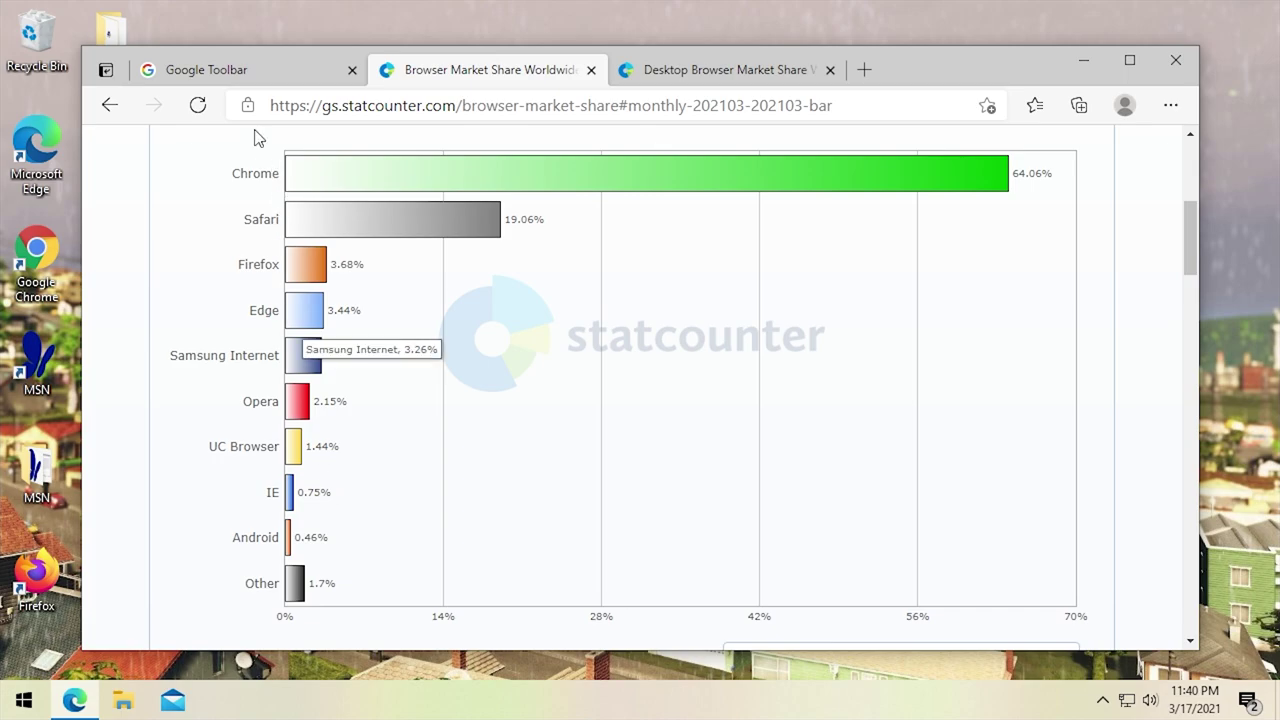
Return to the Google Toolbar page and look over its description and requirements.
click(228, 72)
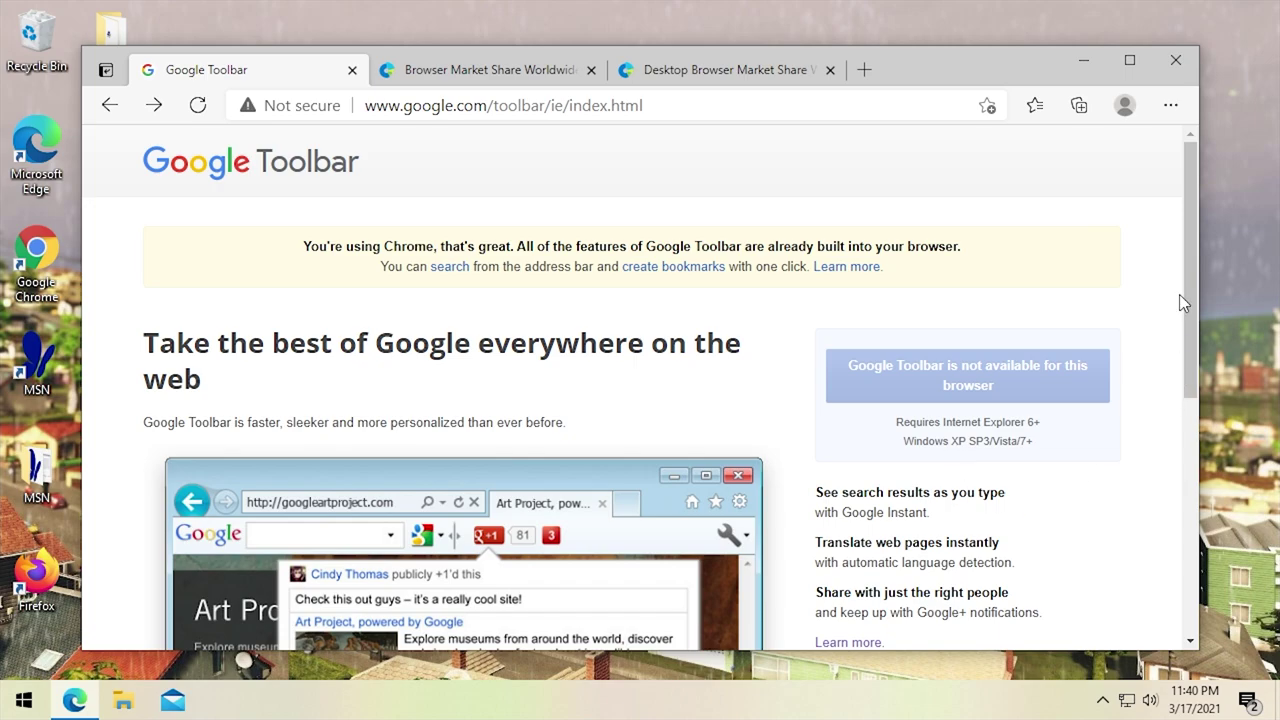
scroll(1179, 294, down, 2)
scroll(1180, 285, up, 2)
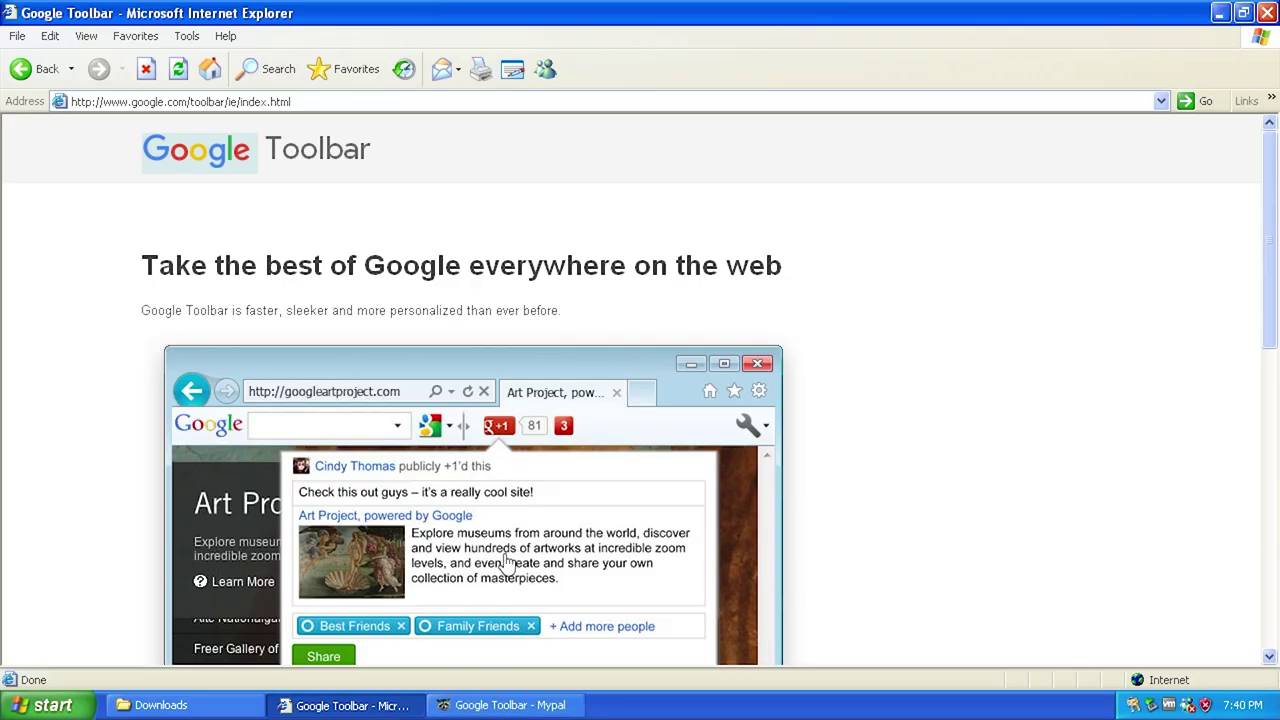
On Windows XP, restore the Internet Explorer window to a smaller size and check the browser's version information.
click(1245, 14)
drag(751, 105, 675, 95)
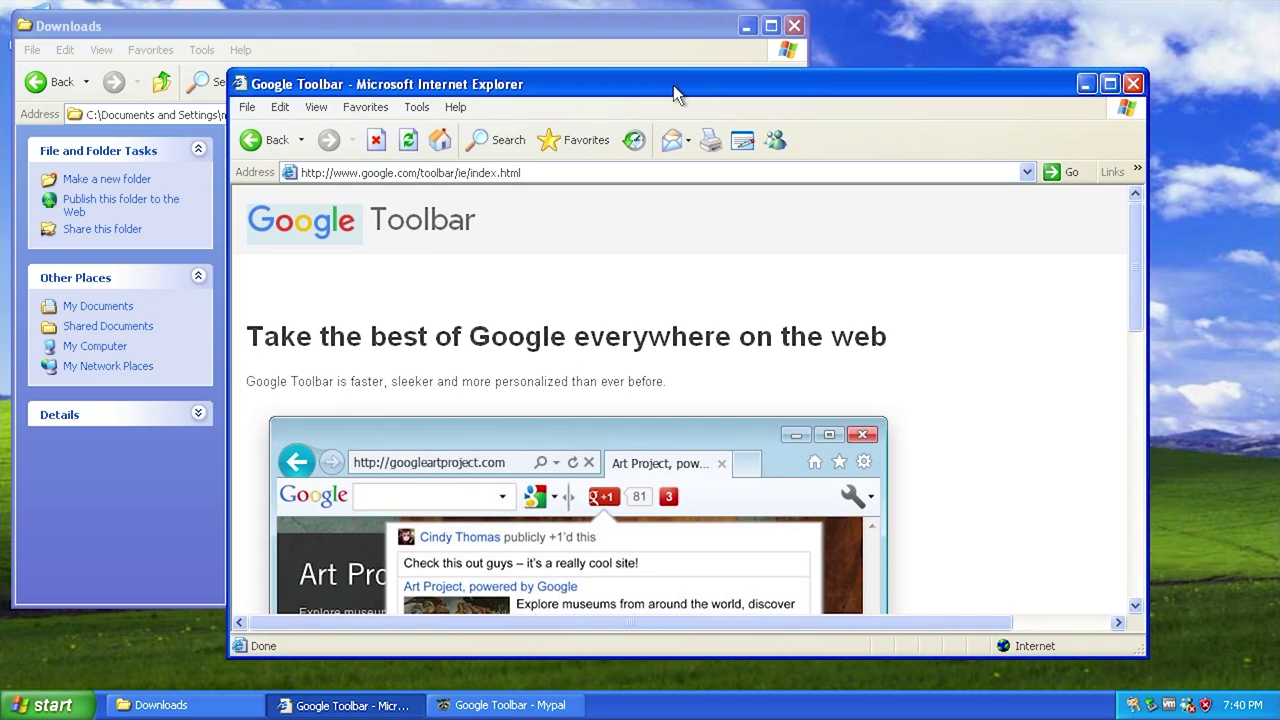
click(455, 106)
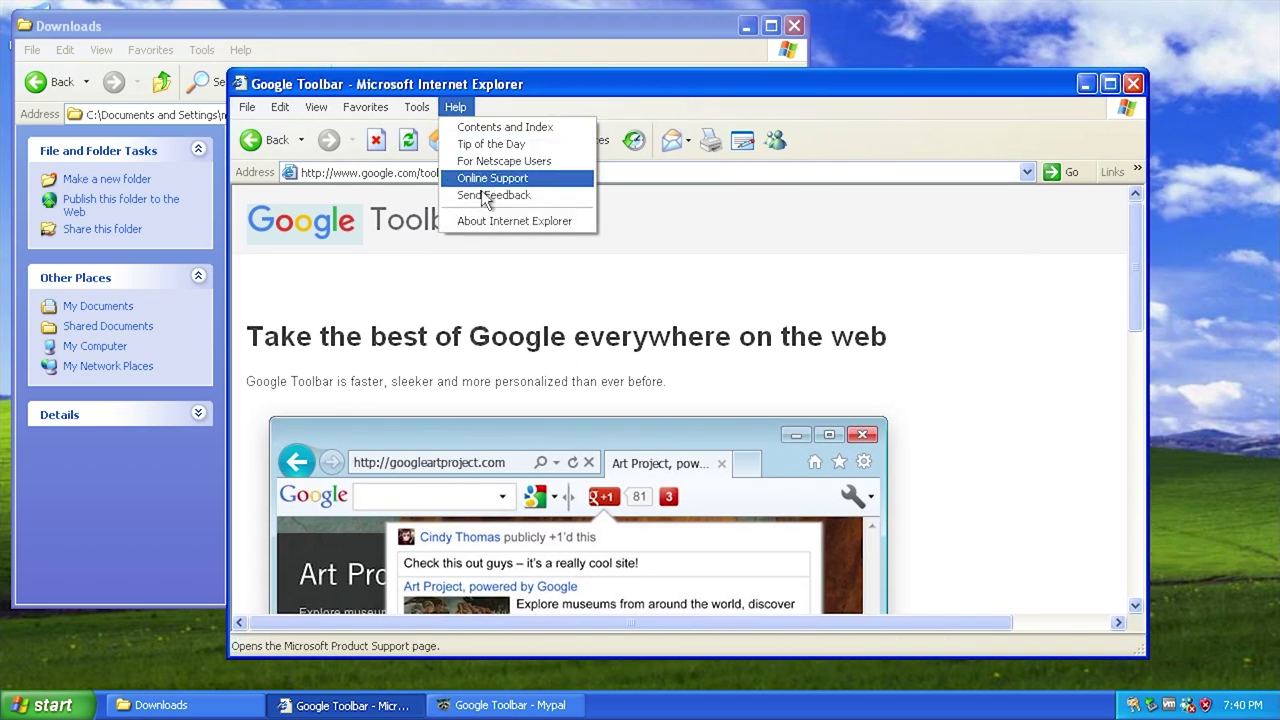
click(495, 222)
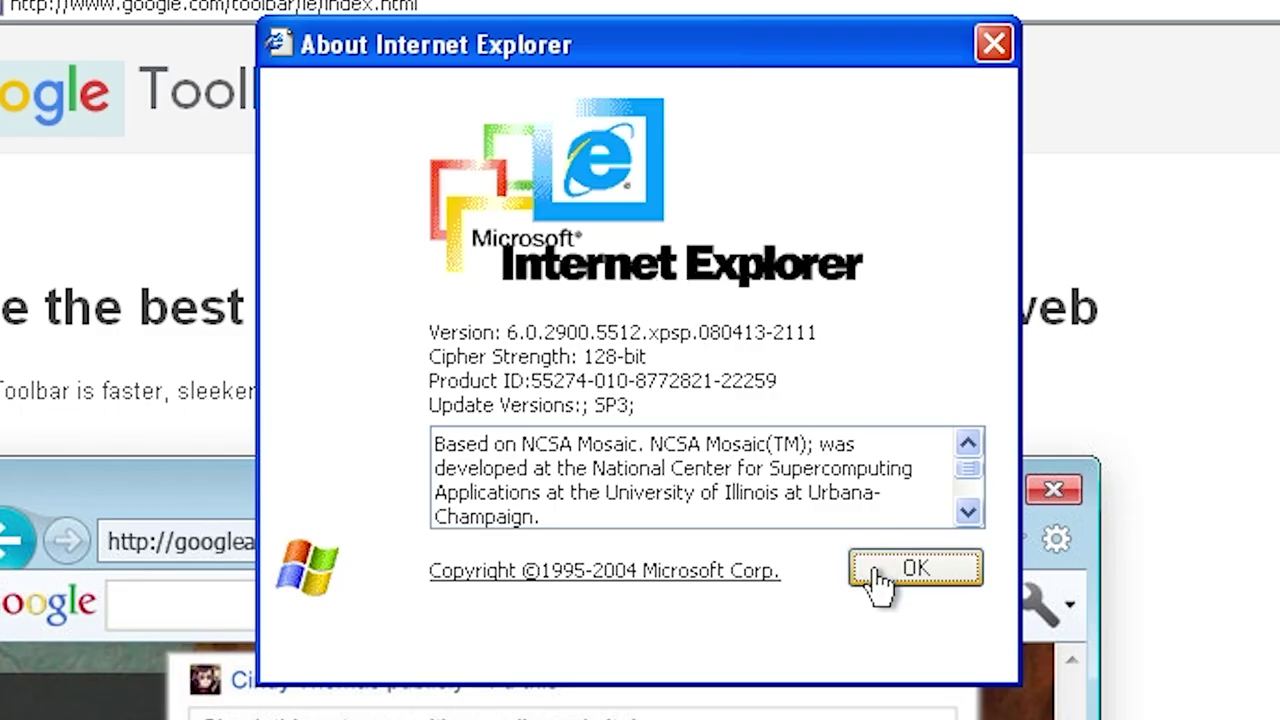
click(793, 482)
Reposition and enlarge the Internet Explorer window, and try to download Google Toolbar from its page.
drag(529, 51, 499, 37)
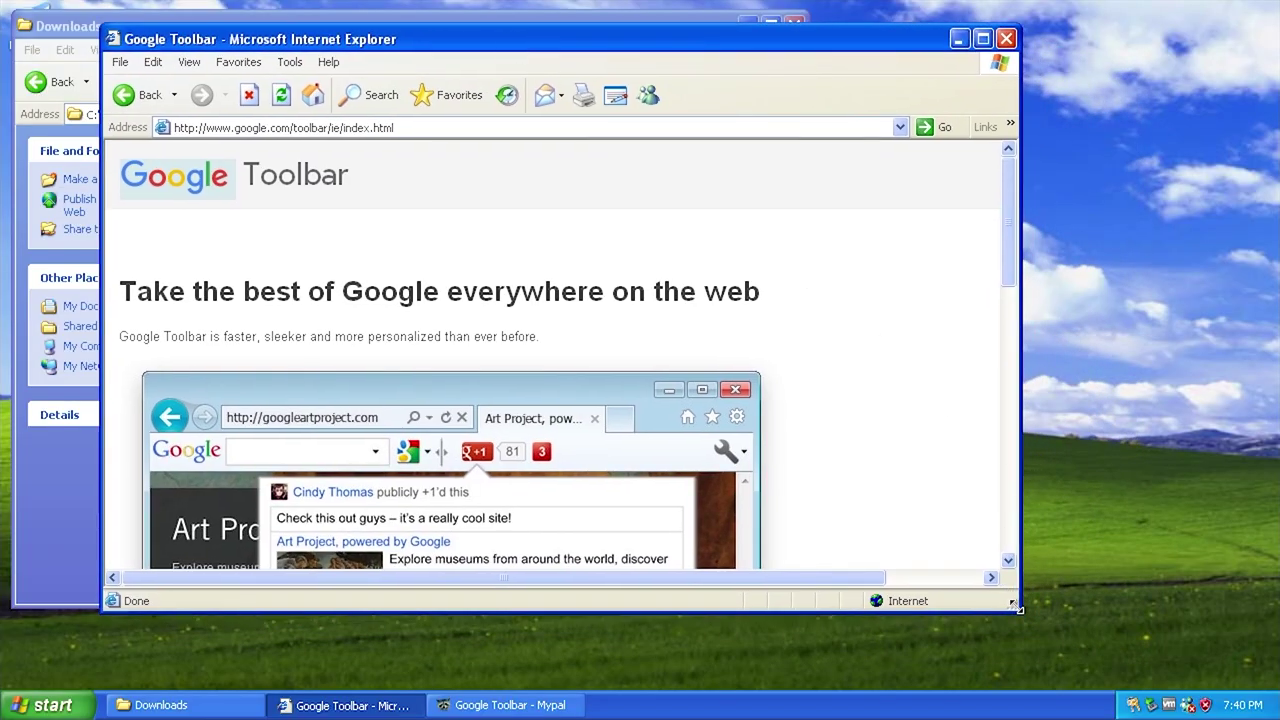
drag(1018, 606, 1228, 652)
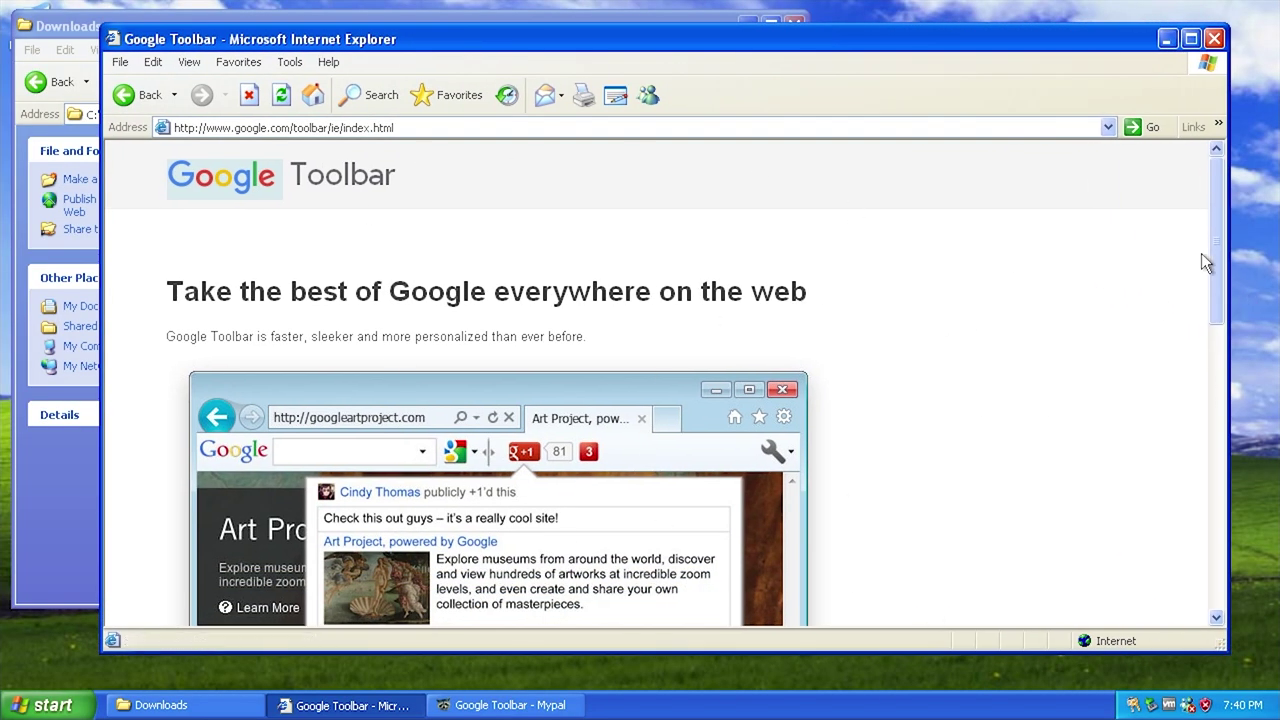
drag(1218, 249, 1233, 480)
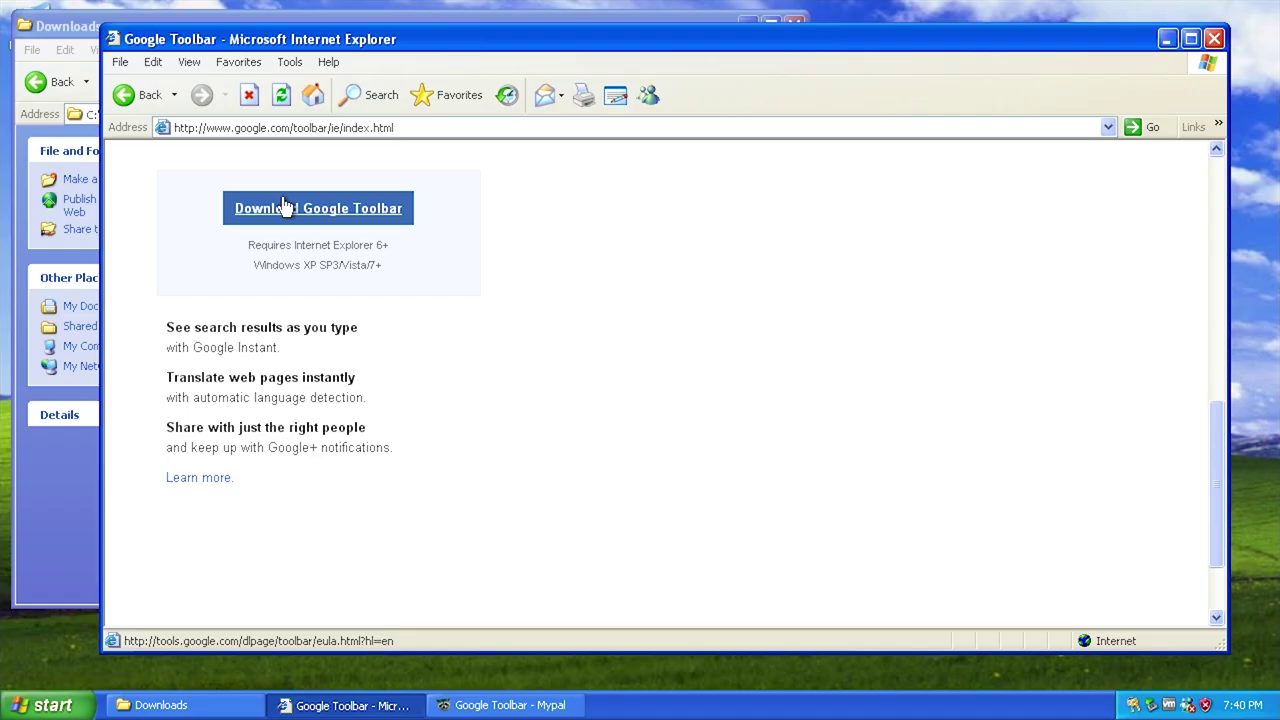
click(283, 203)
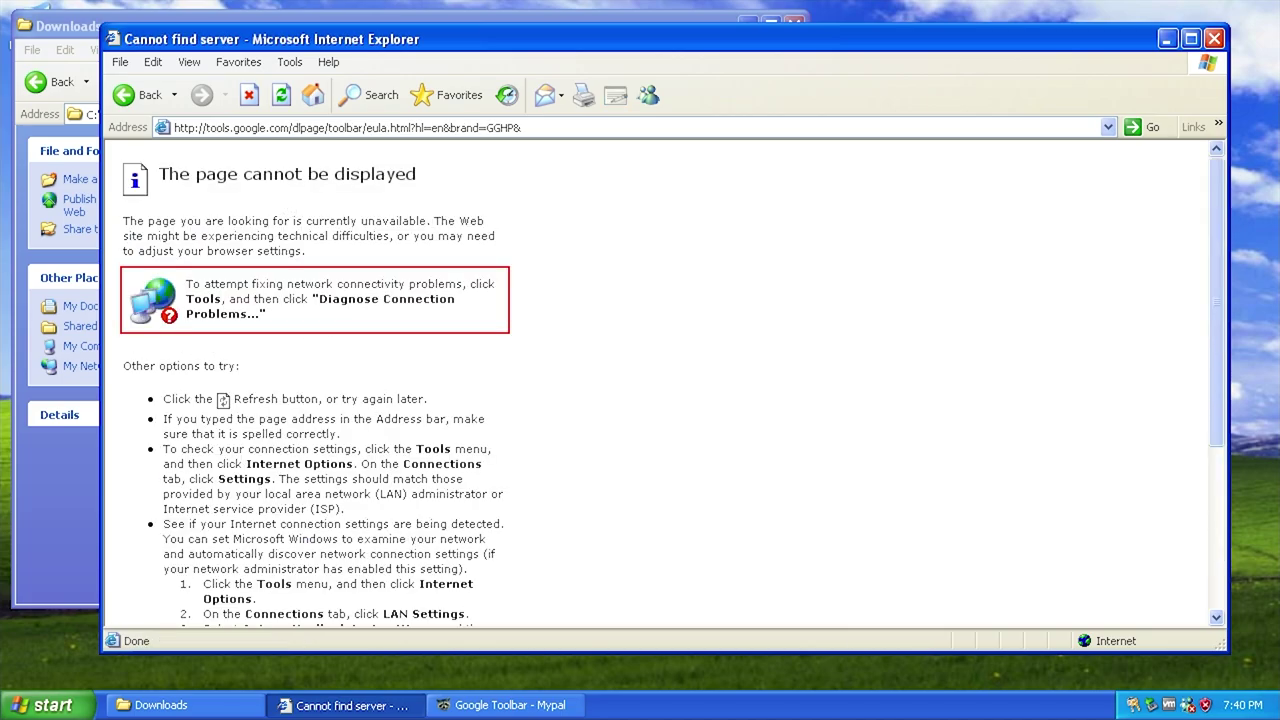
Copy the Google Toolbar licence page address from Internet Explorer and load it in Mypal.
click(496, 131)
key(ctrl+c)
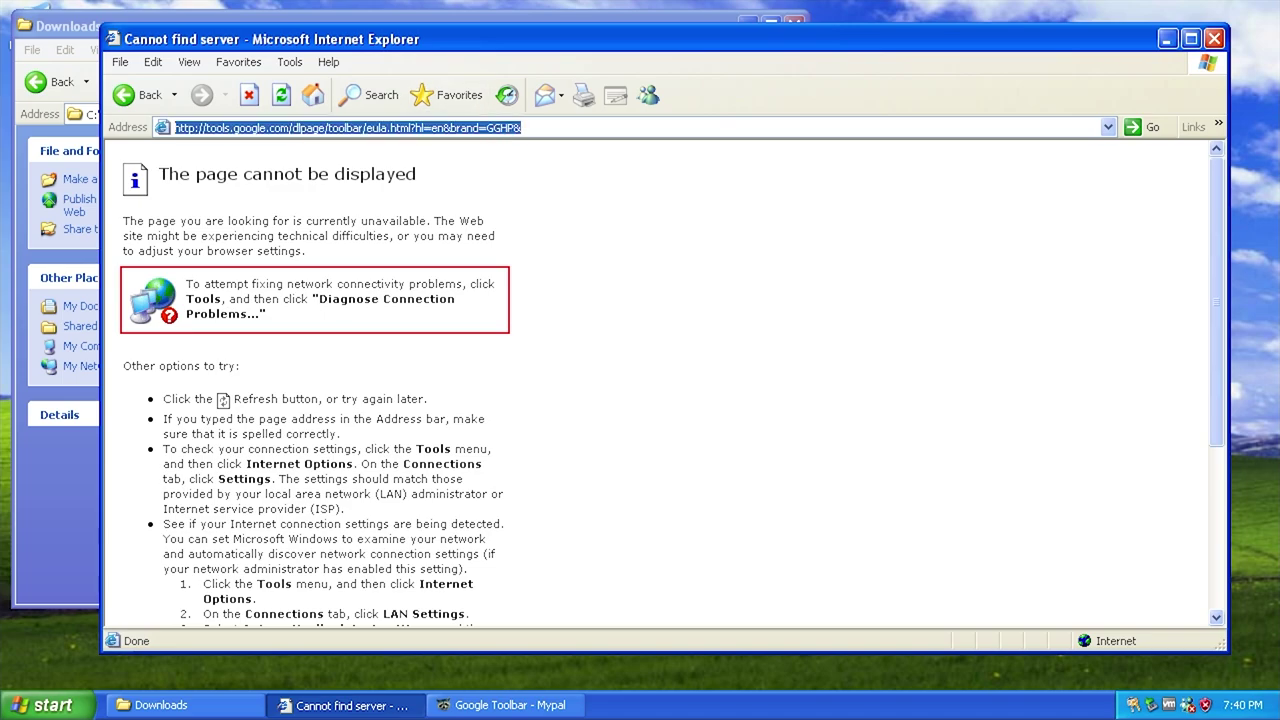
click(512, 700)
click(604, 146)
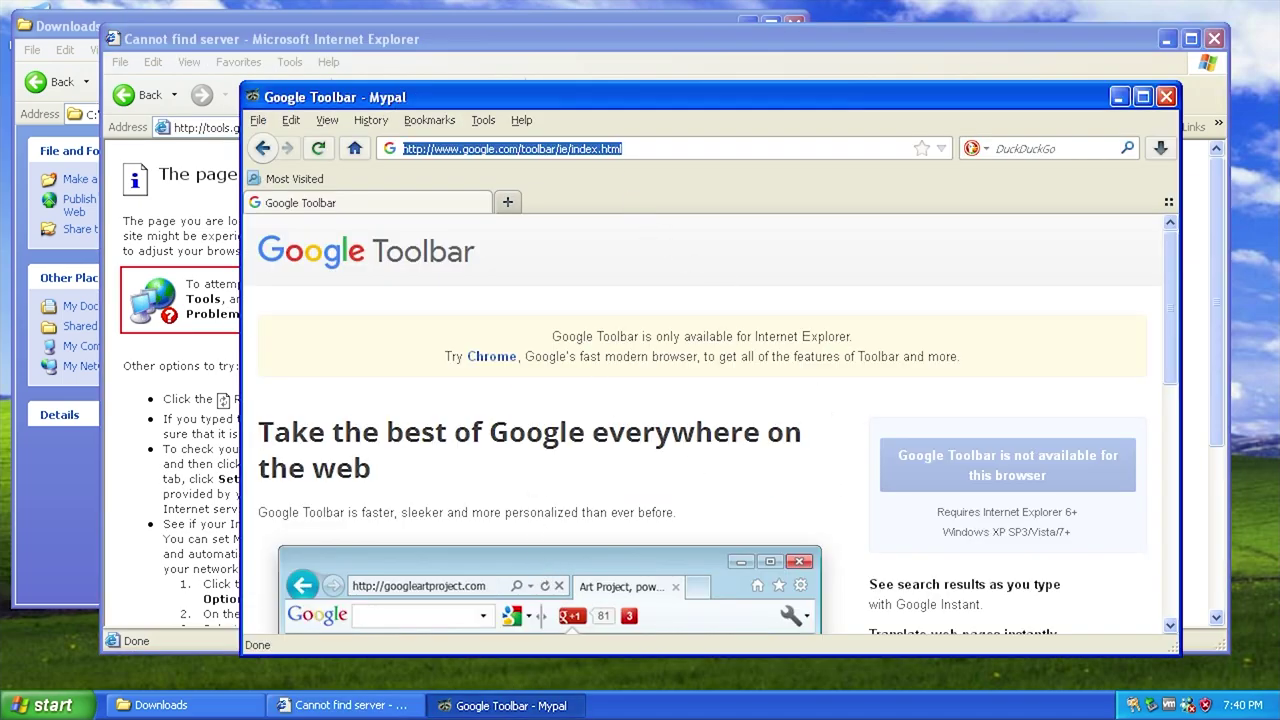
key(ctrl+v)
key(Return)
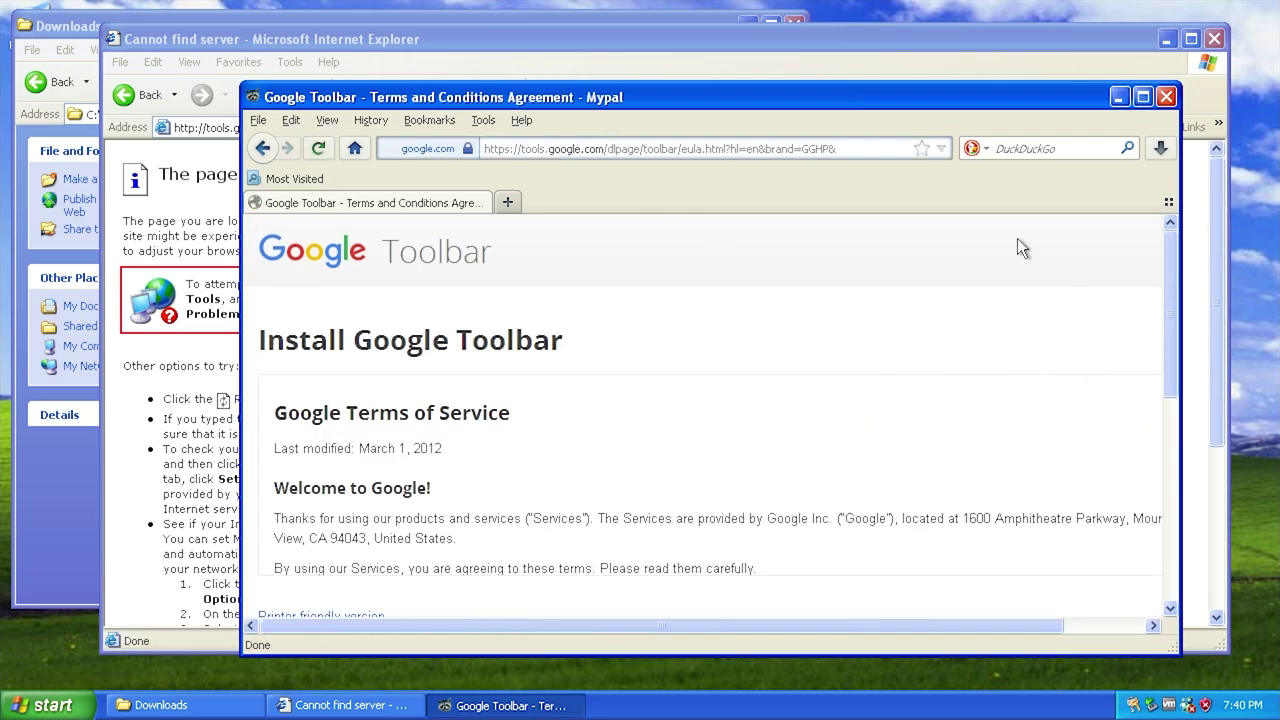
Highlight the year in the Google terms' last-modified date, and move and enlarge the Mypal window.
drag(407, 448, 485, 460)
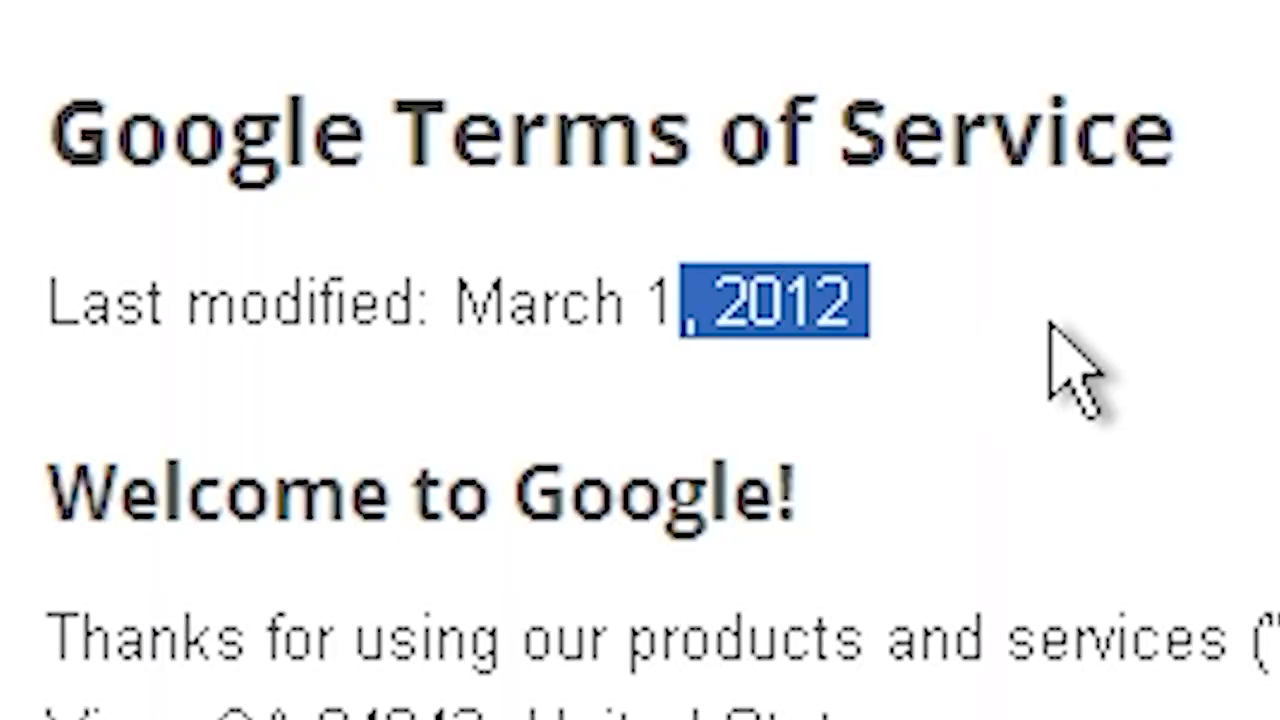
drag(562, 105, 357, 34)
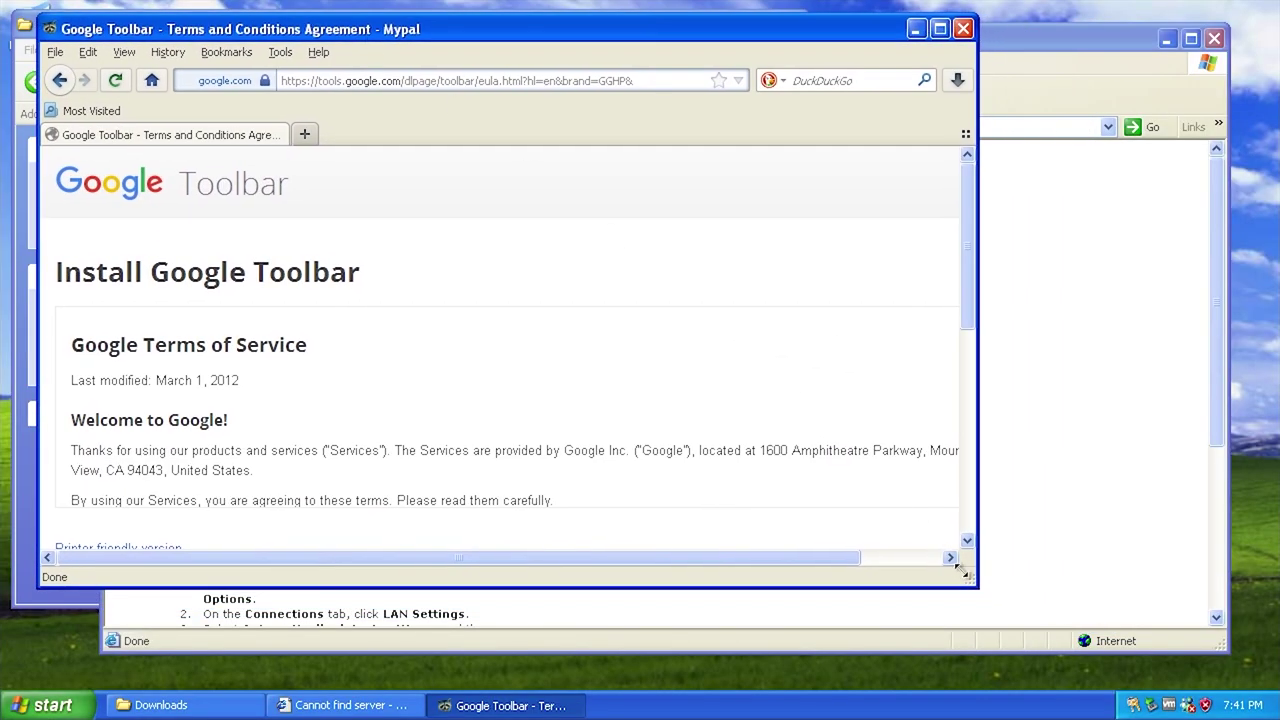
drag(972, 584, 1250, 665)
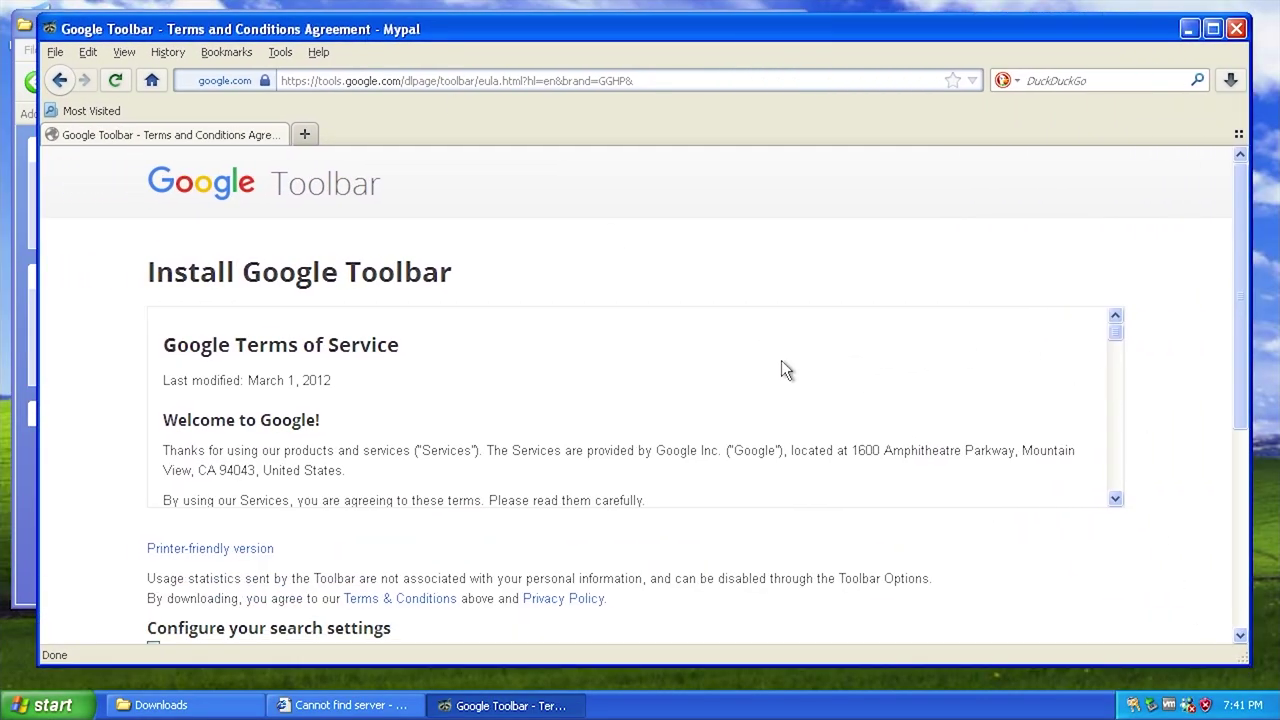
Accept the Google terms and start the toolbar installation with both search setting options left unticked.
scroll(785, 370, down, 5)
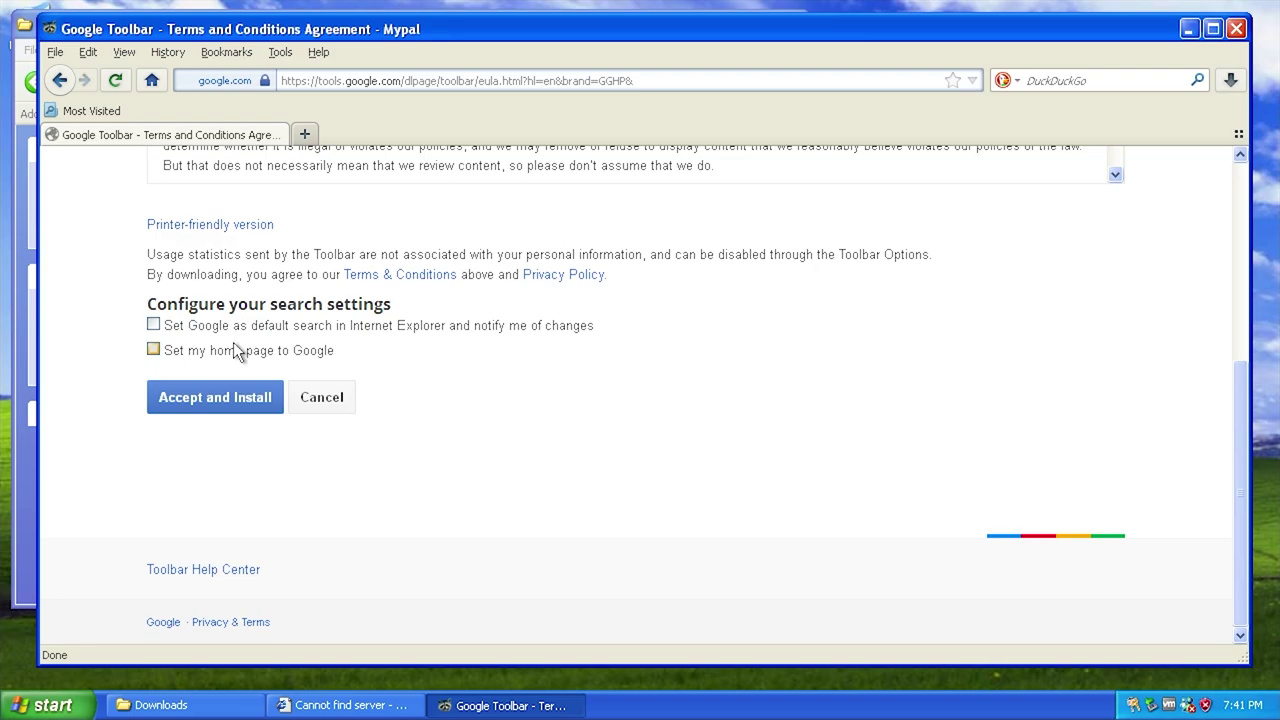
click(200, 394)
drag(615, 267, 462, 275)
click(640, 410)
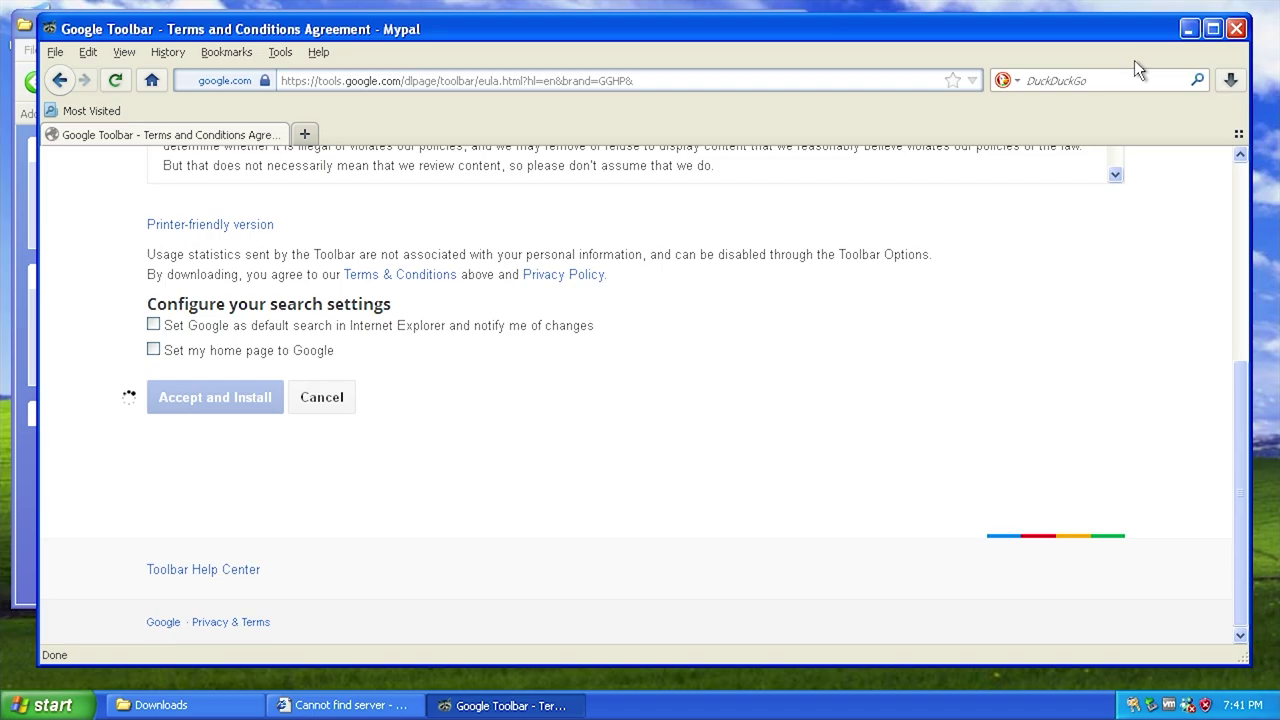
Minimize the Mypal window and close Internet Explorer to get to the Downloads folder.
click(1188, 29)
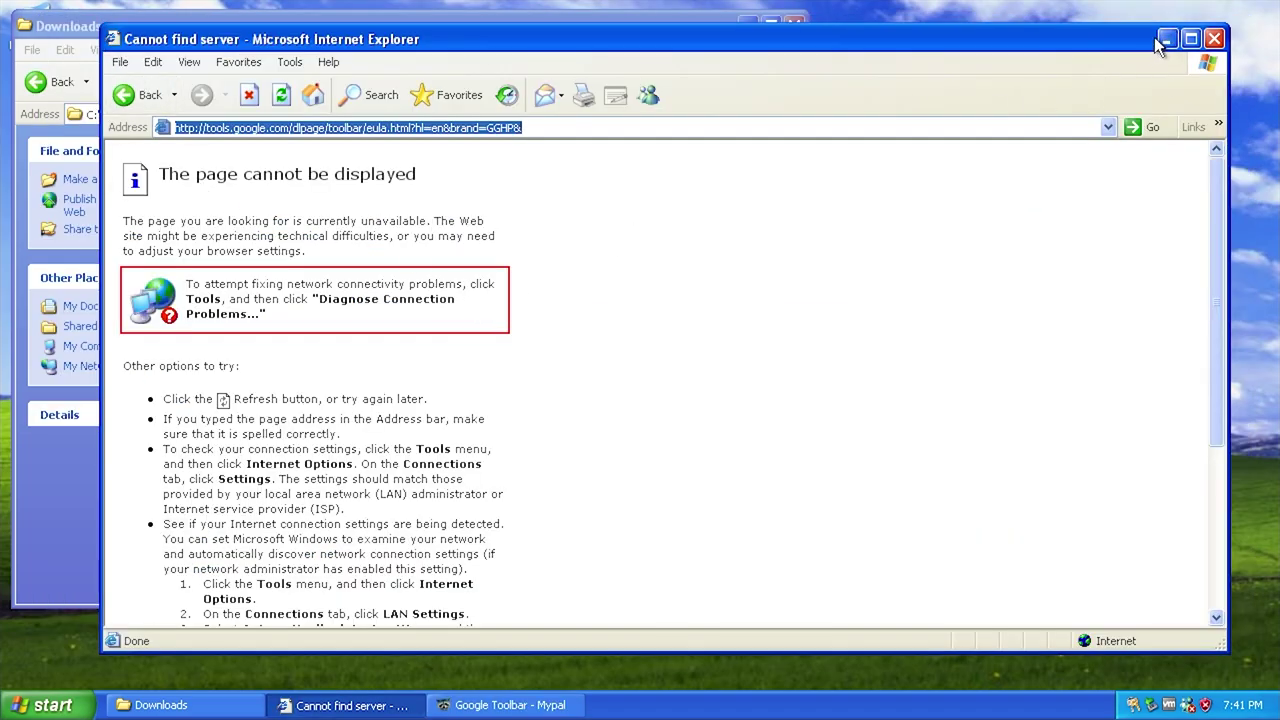
click(1214, 39)
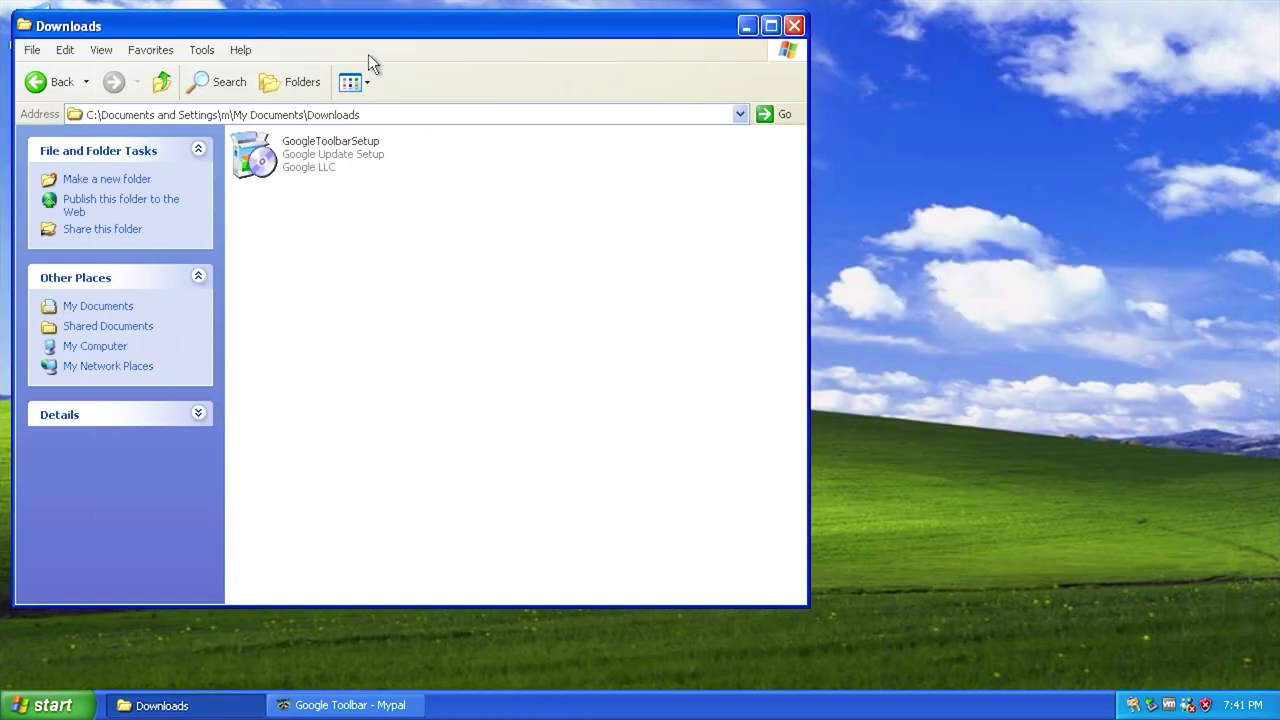
Inspect GoogleToolbarSetup's digital signature properties, collapsing the e-mail address column and widening the timestamp column to read the signing date.
drag(368, 26, 634, 71)
right_click(558, 207)
click(626, 404)
drag(640, 191, 429, 151)
click(581, 186)
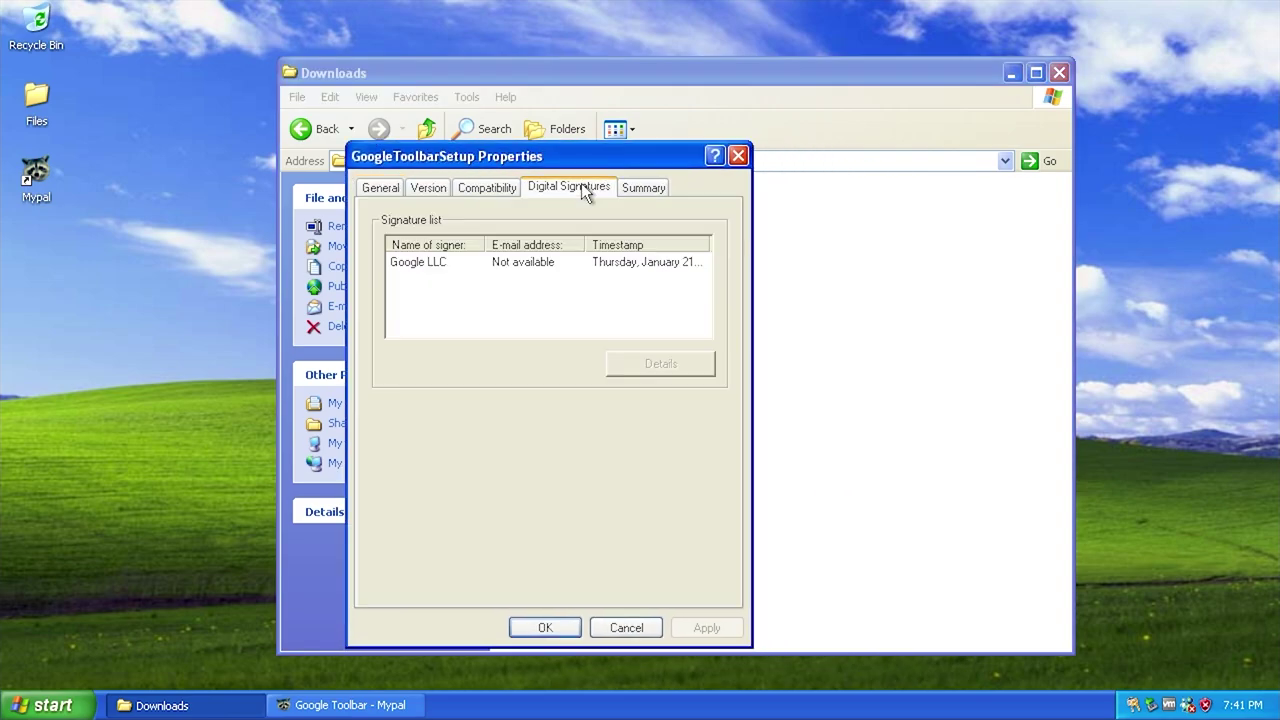
drag(584, 249, 432, 249)
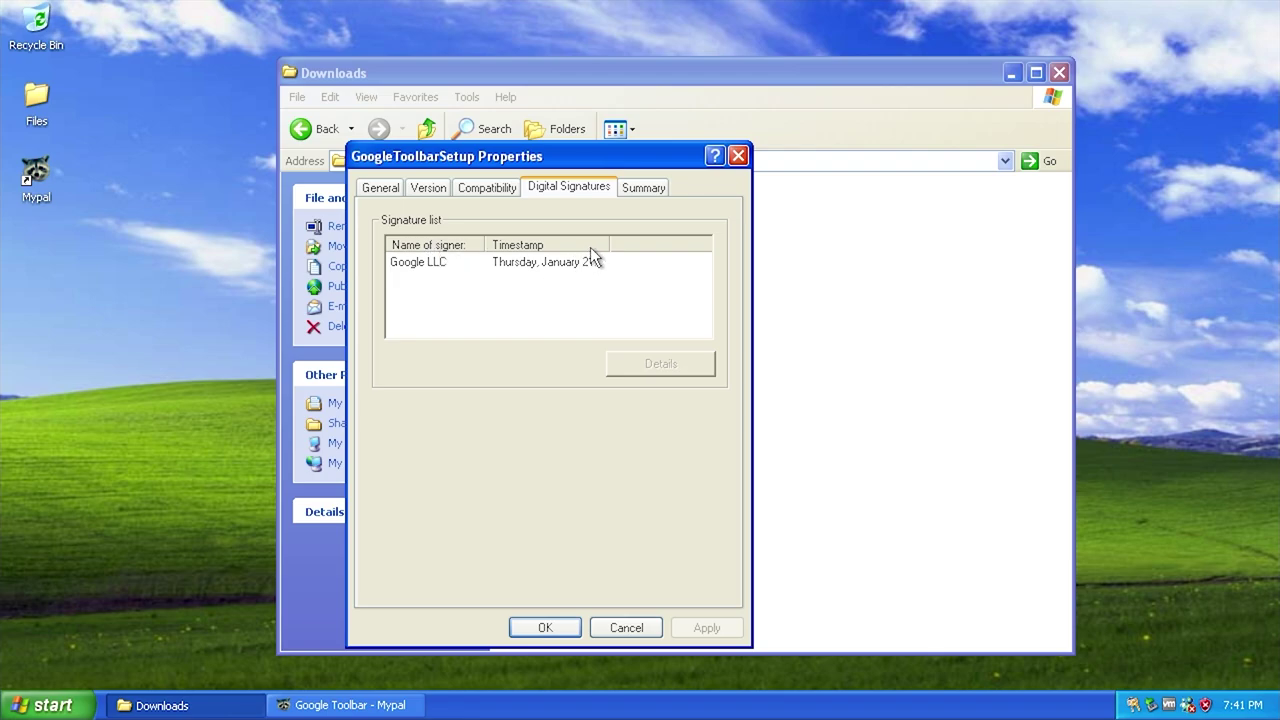
drag(608, 243, 670, 243)
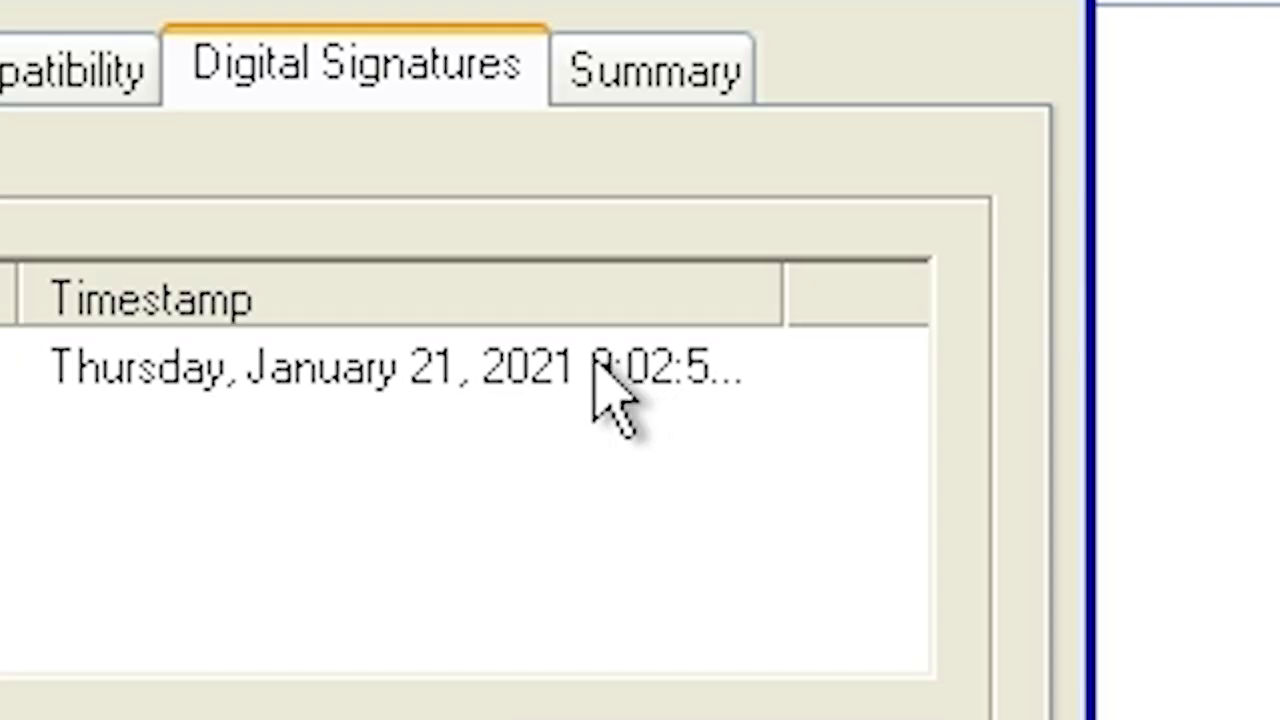
click(595, 365)
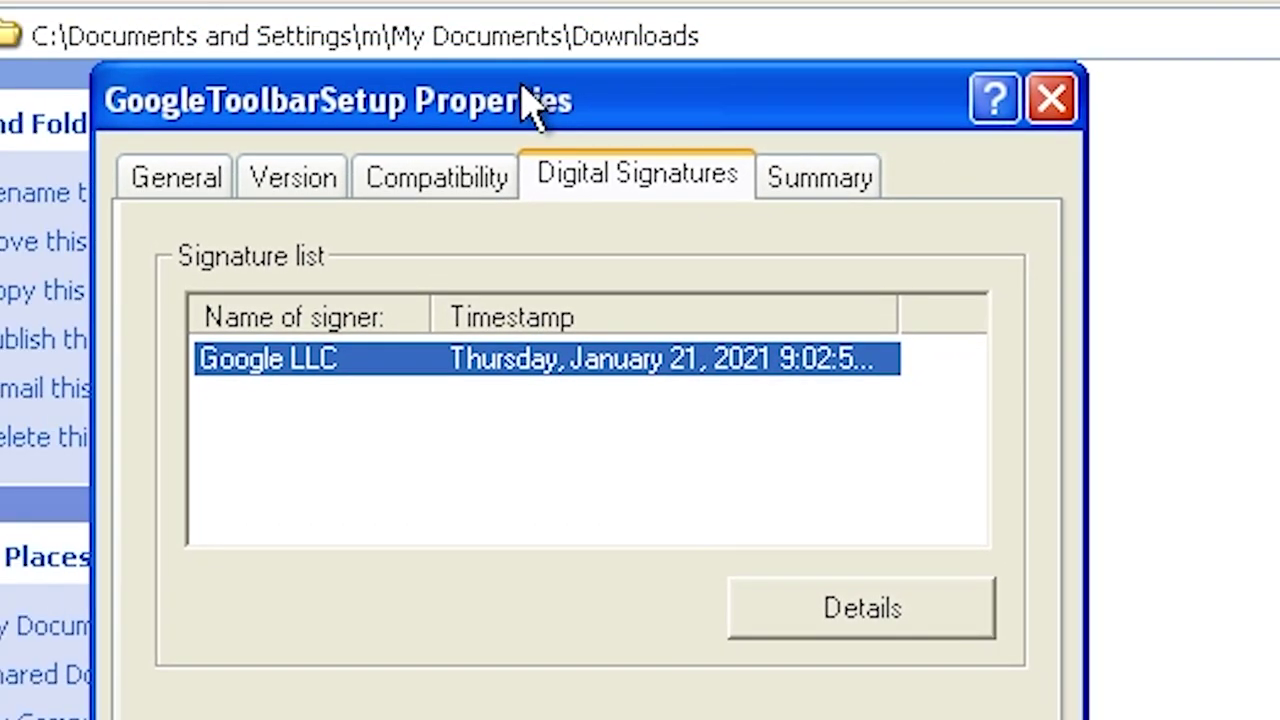
Examine the installer's version details, highlight the year in its copyright notice, and close its properties.
click(318, 190)
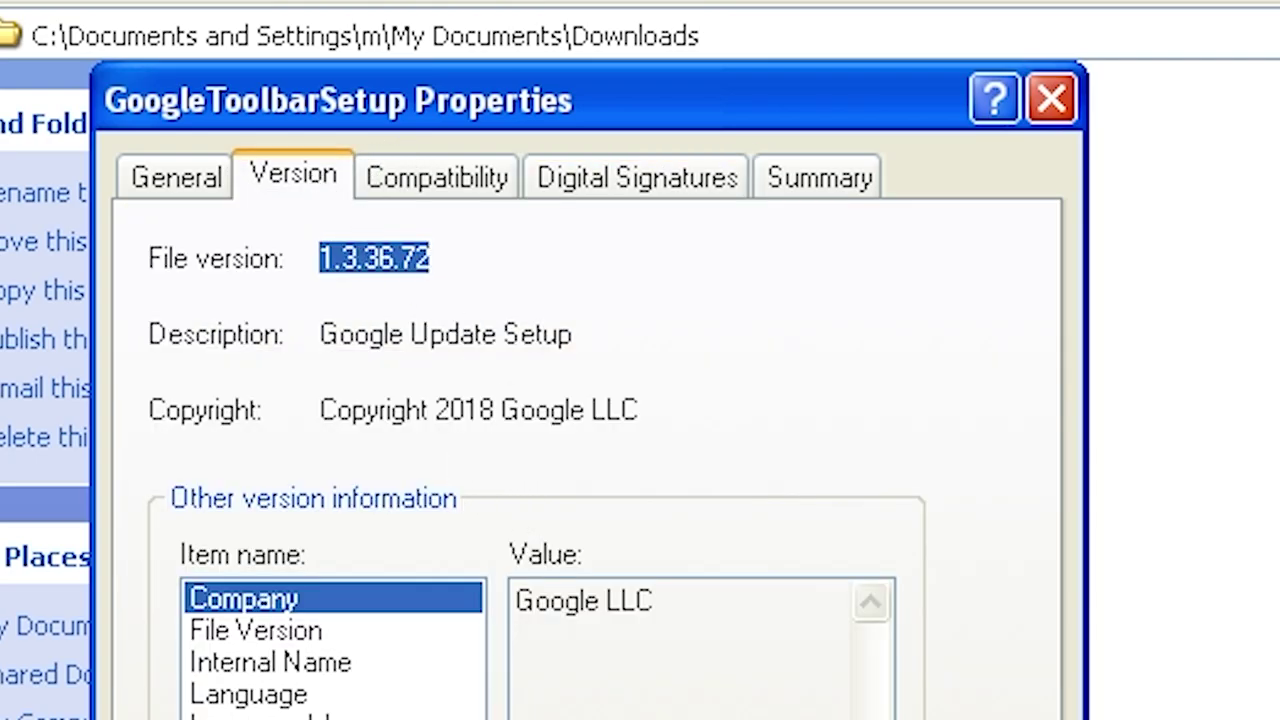
double_click(466, 410)
click(494, 410)
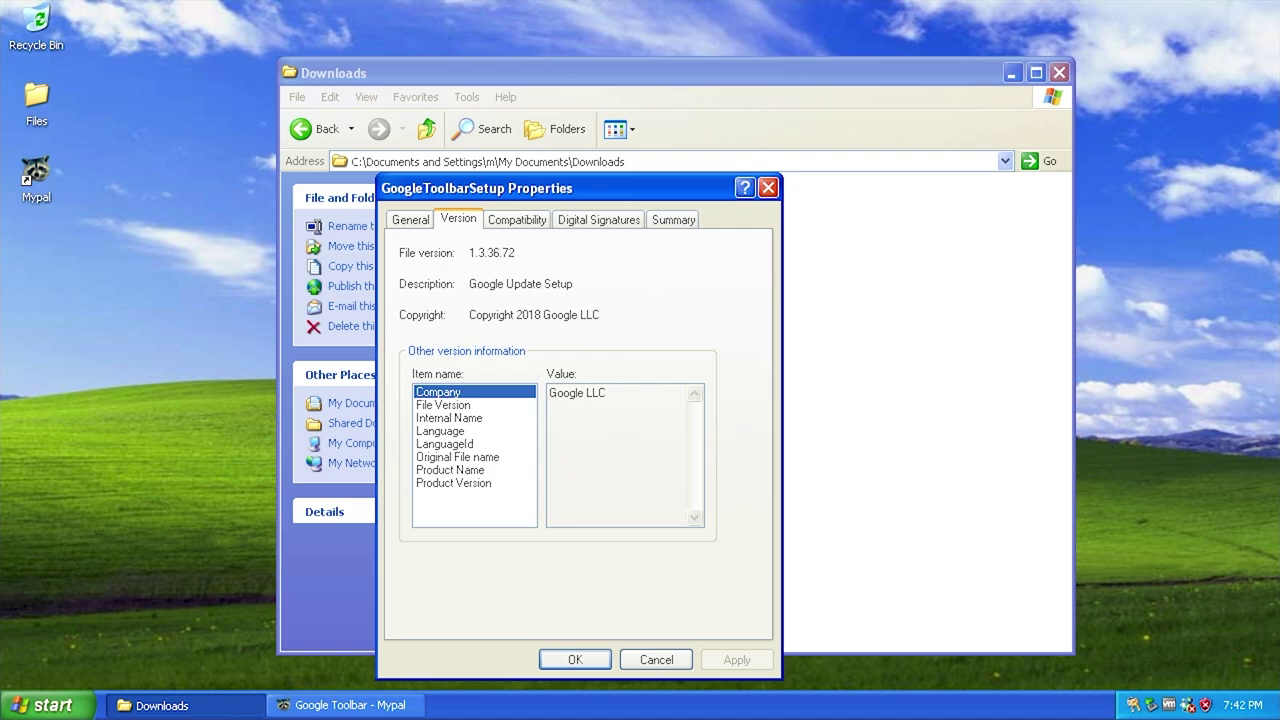
click(770, 189)
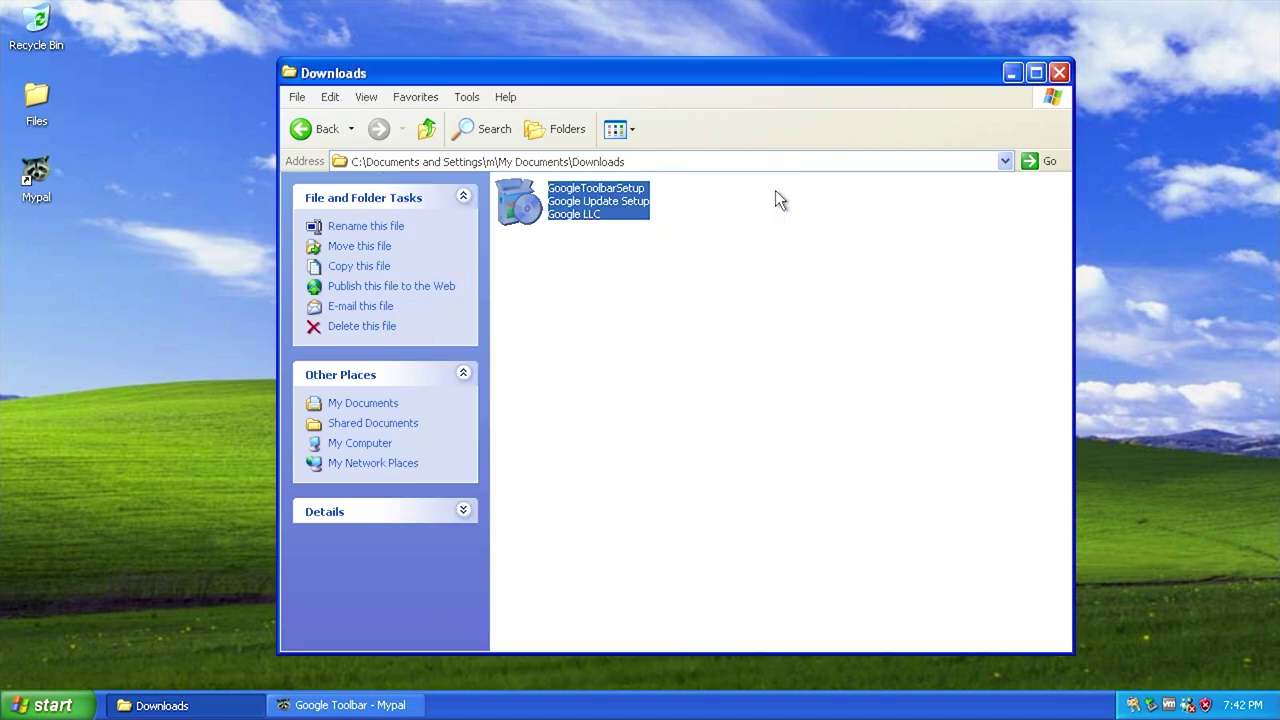
Run GoogleToolbarSetup despite the unverified publisher, minimize the Downloads window, and reposition the installer window.
double_click(615, 214)
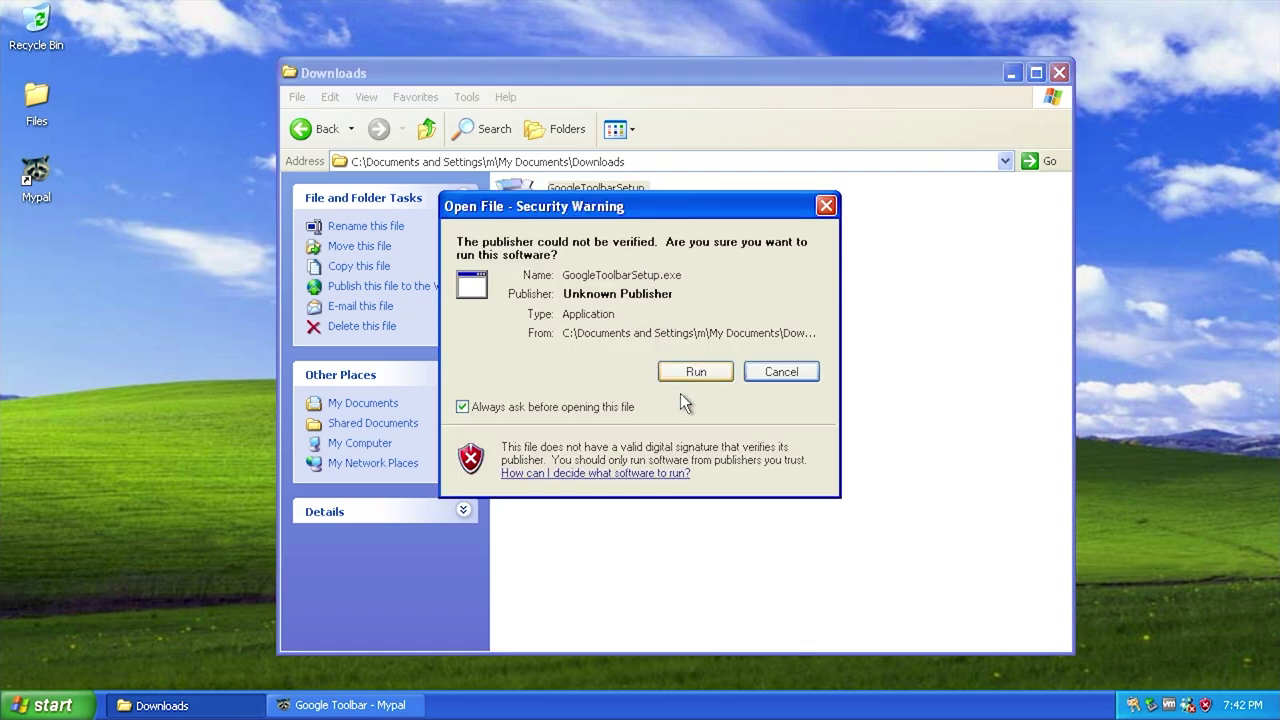
click(696, 372)
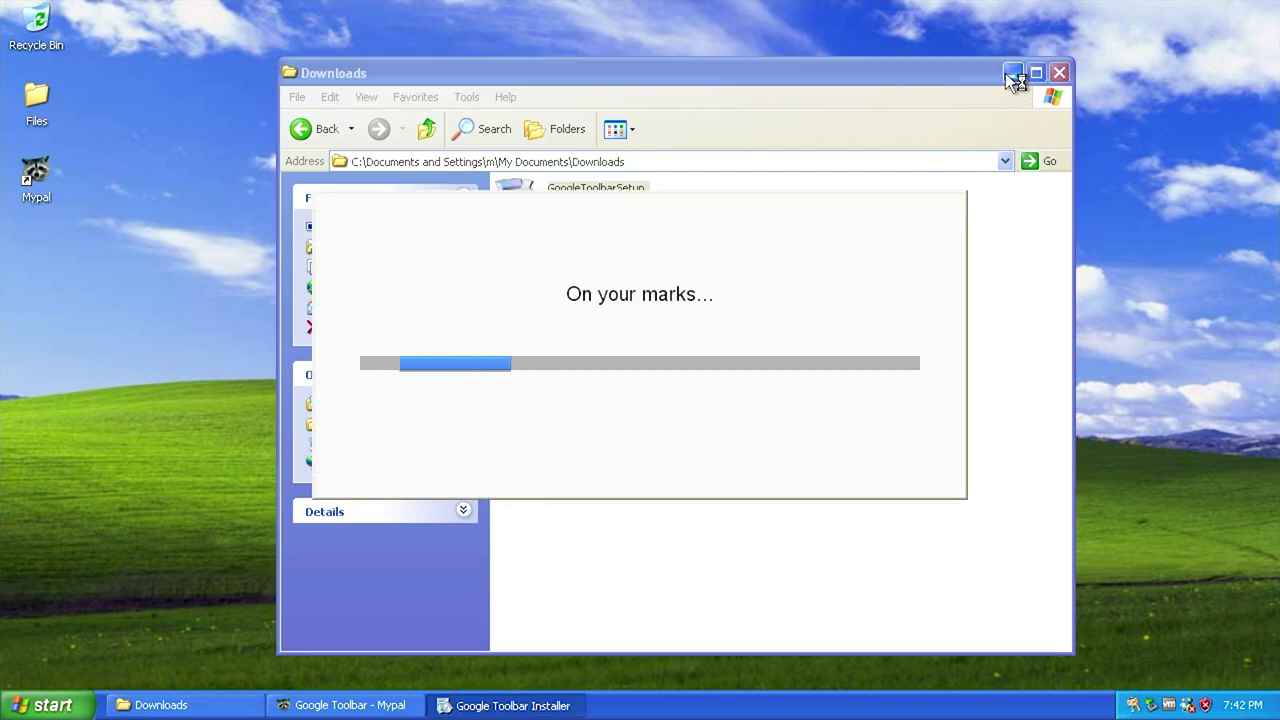
click(1012, 73)
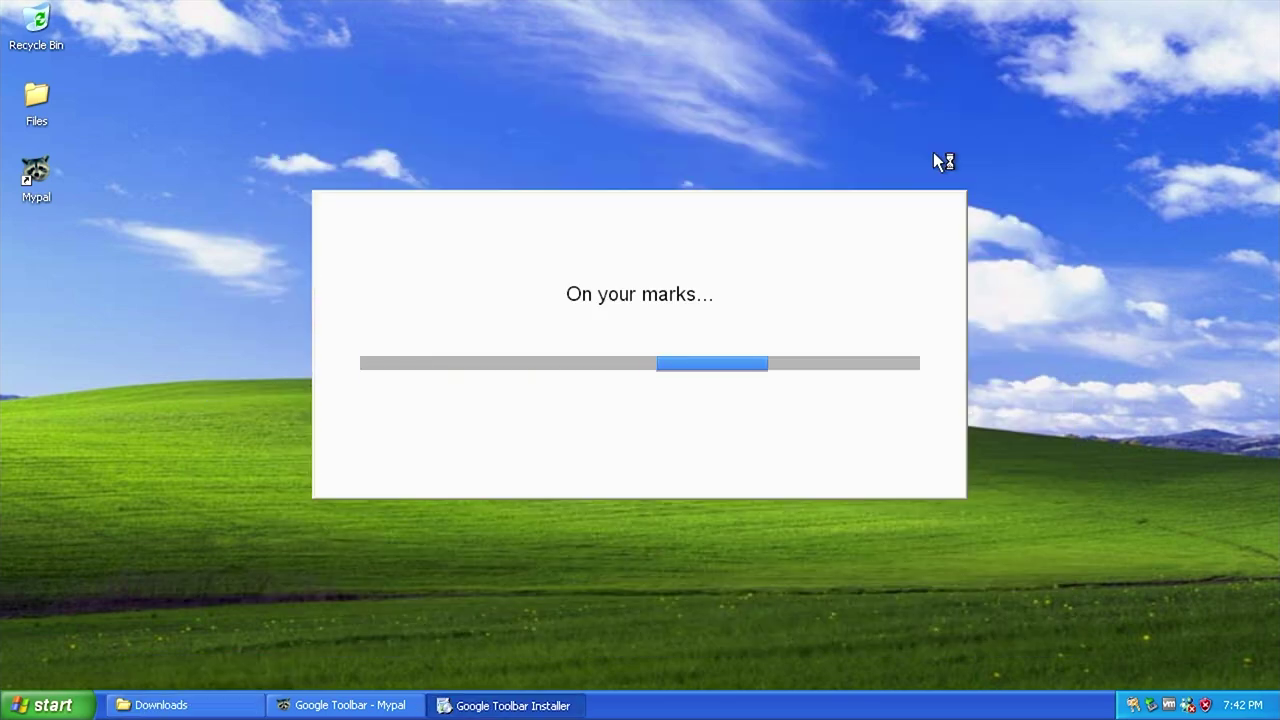
click(192, 705)
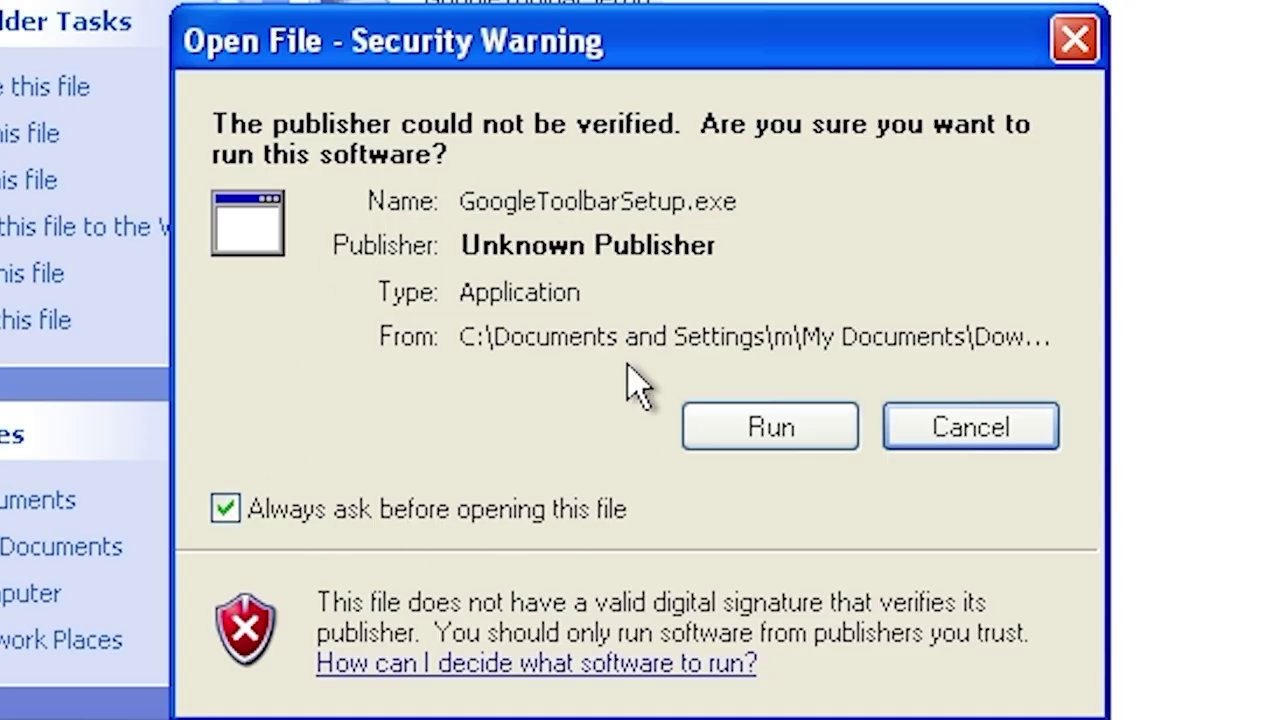
click(778, 371)
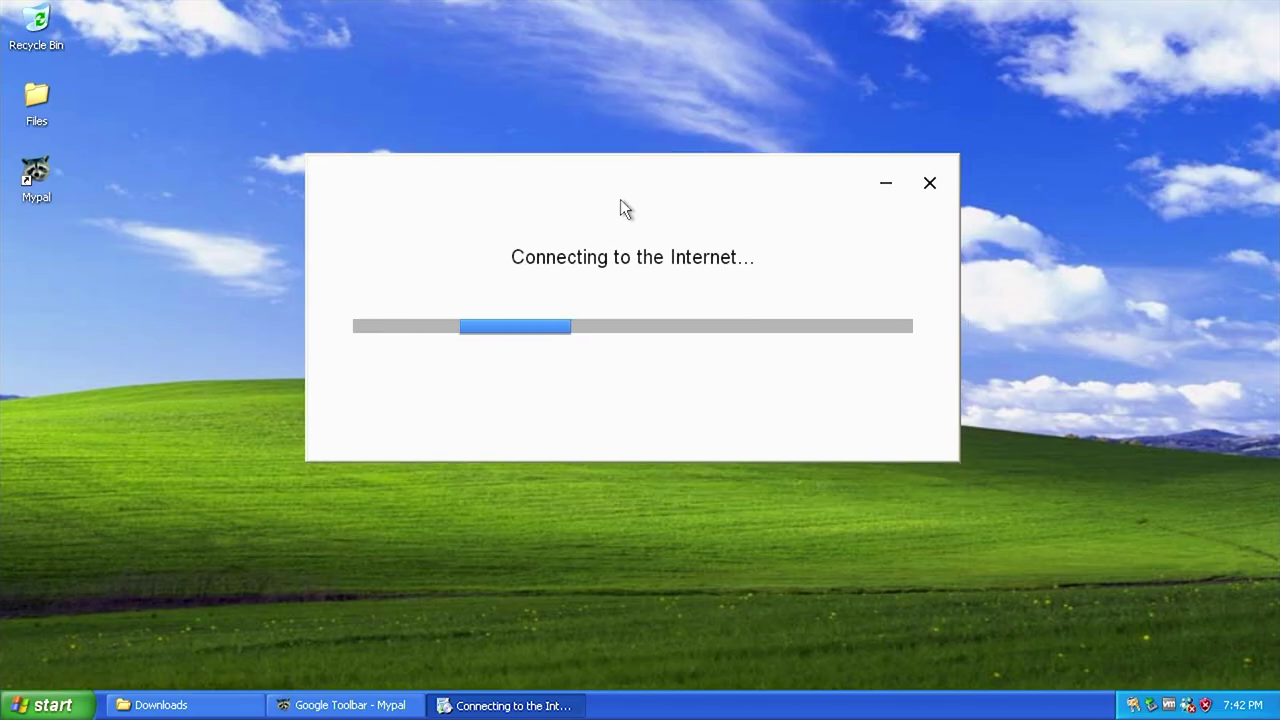
drag(620, 206, 625, 238)
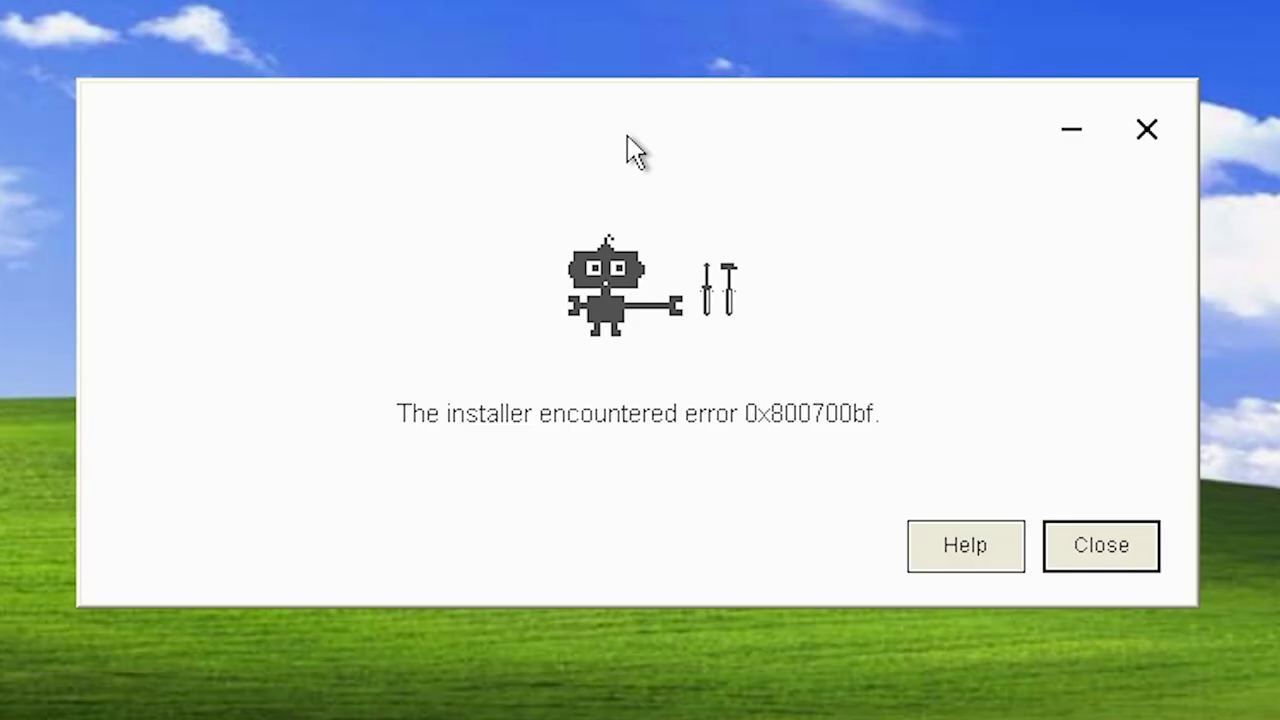
Open the installer error's help page, copy its address from Internet Explorer, and load it in Mypal.
click(962, 550)
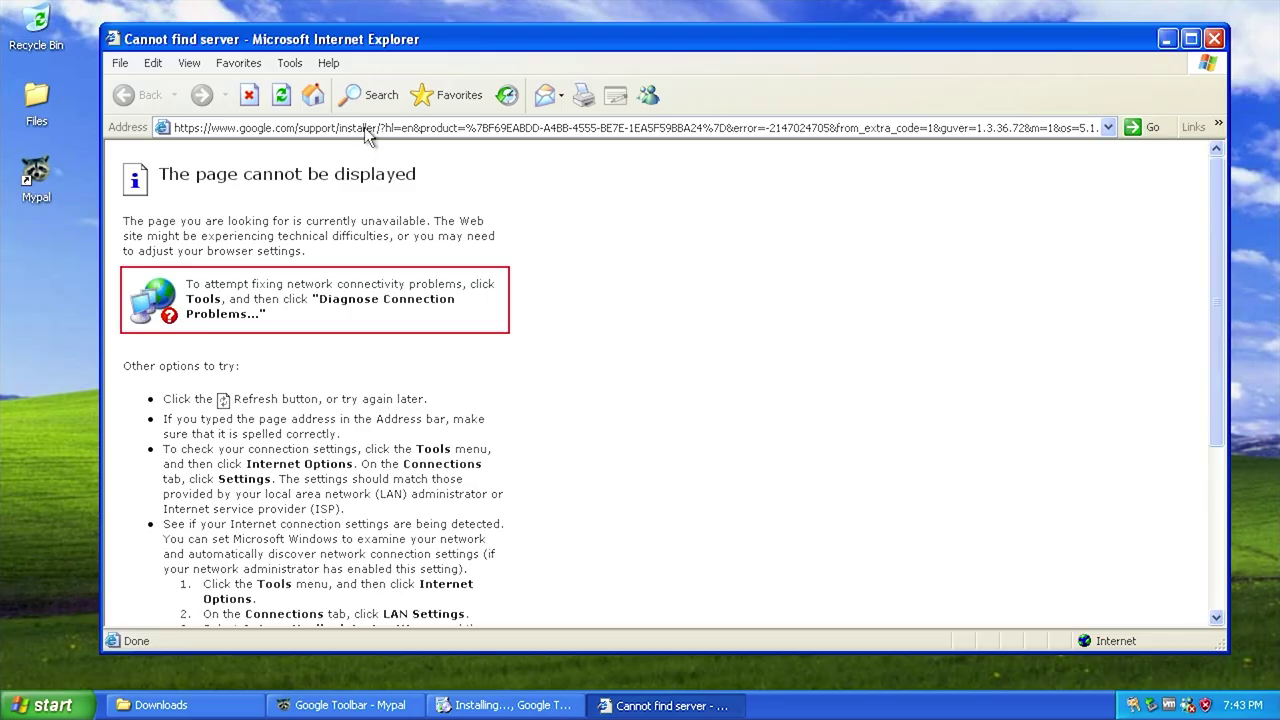
click(365, 130)
click(624, 289)
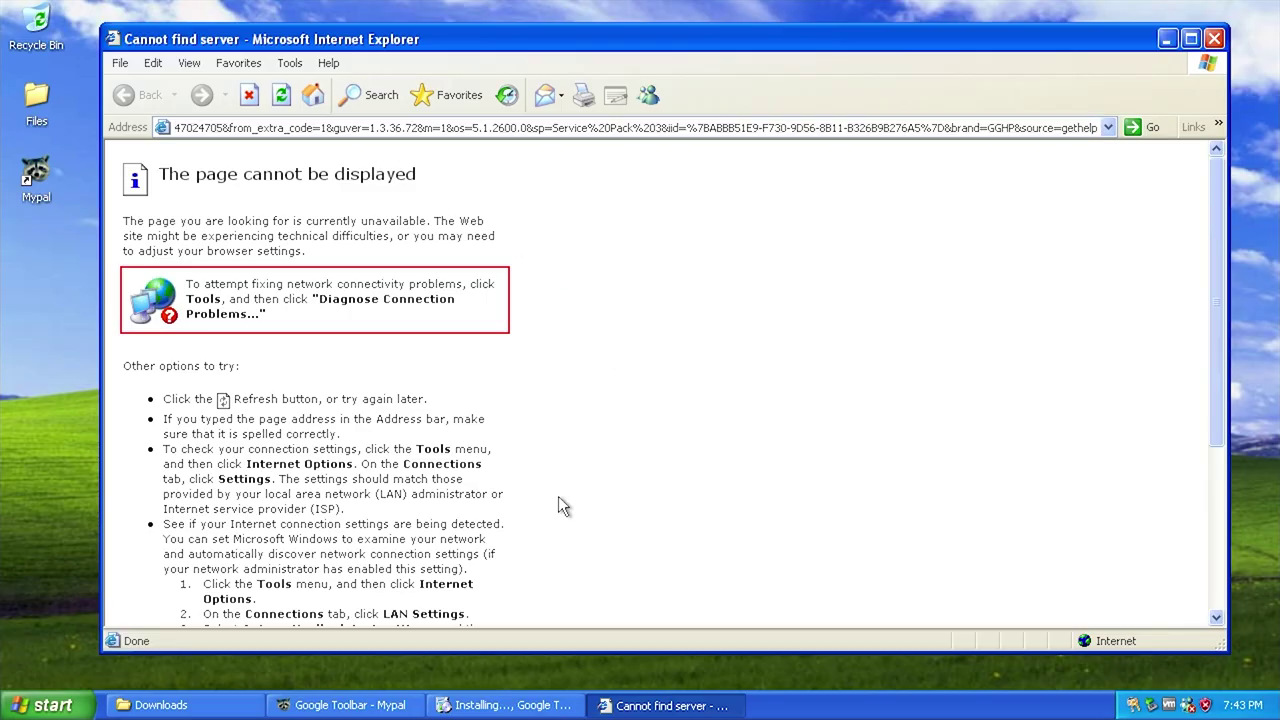
click(368, 710)
click(500, 80)
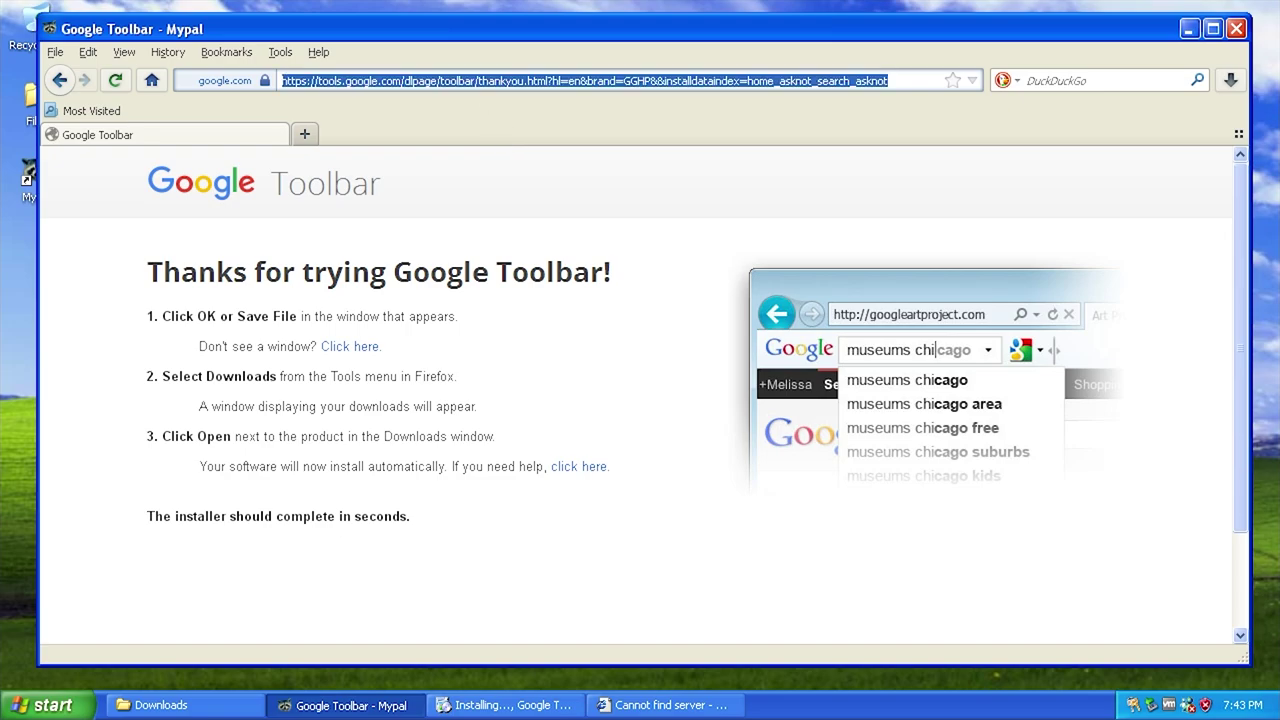
key(End)
key(Down)
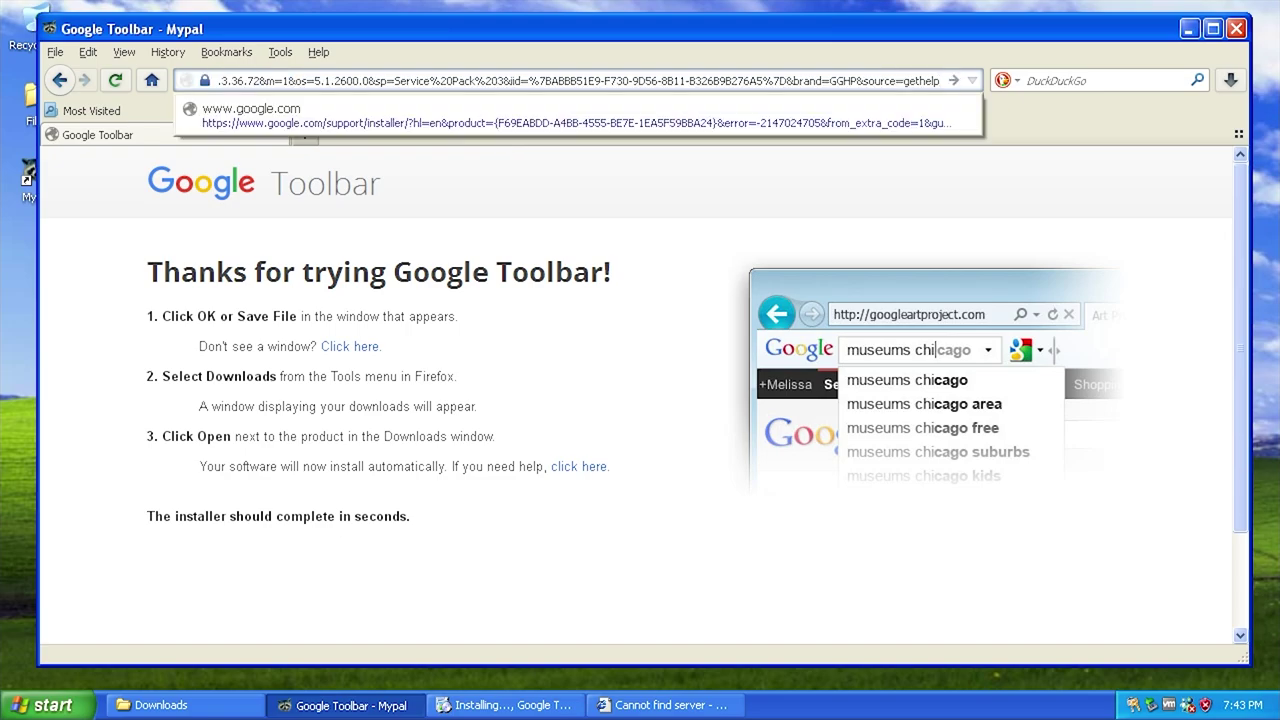
key(Return)
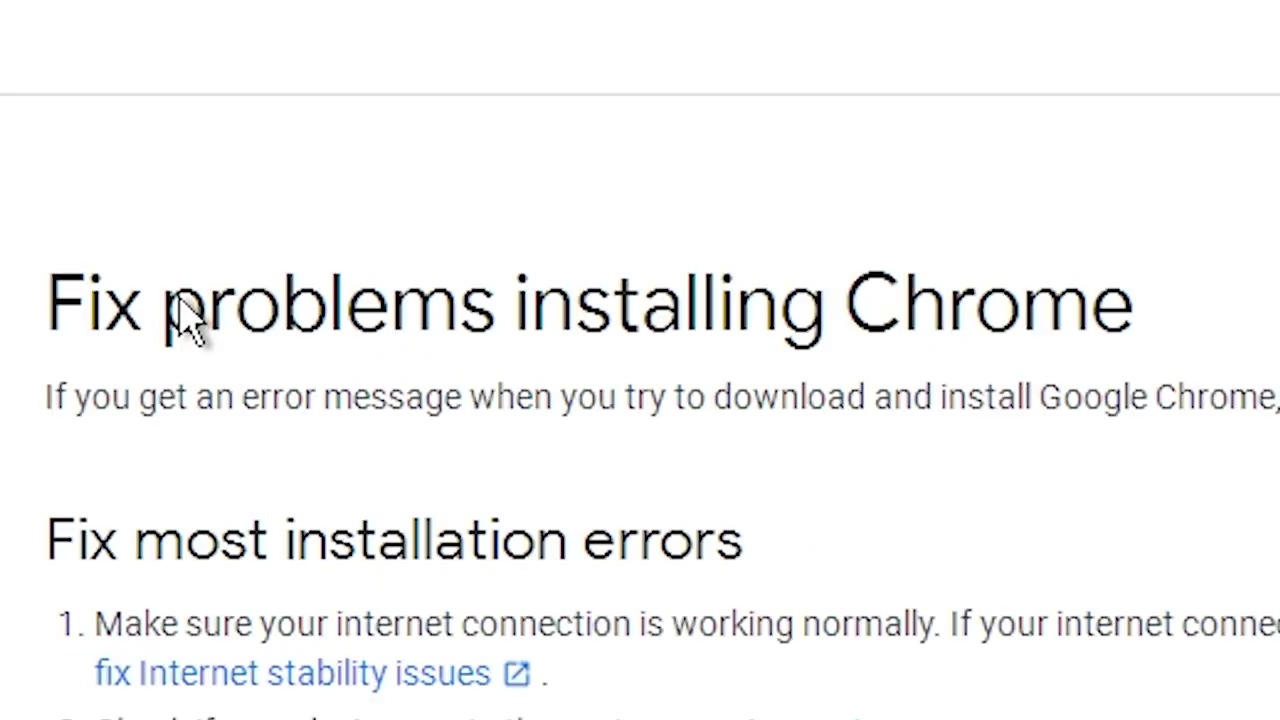
Highlight the word Chrome in the help article's title and look through its installation troubleshooting advice.
drag(845, 305, 1165, 320)
scroll(571, 400, down, 15)
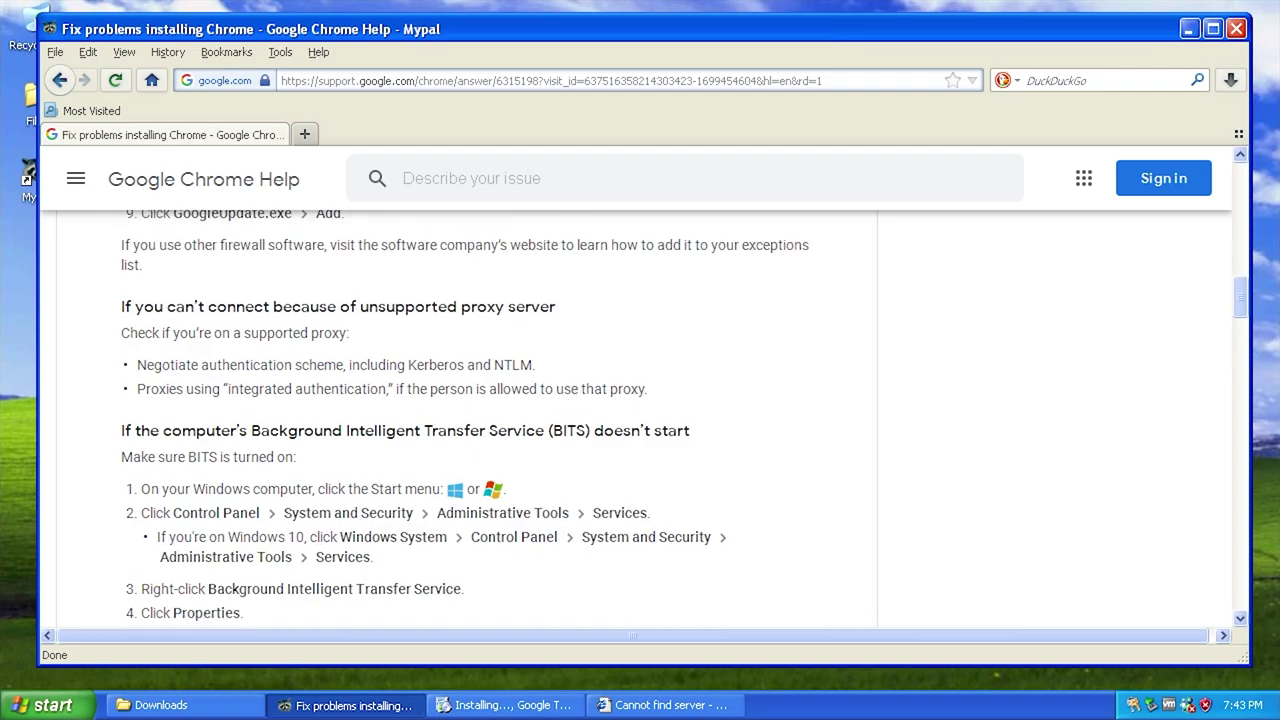
scroll(566, 397, up, 10)
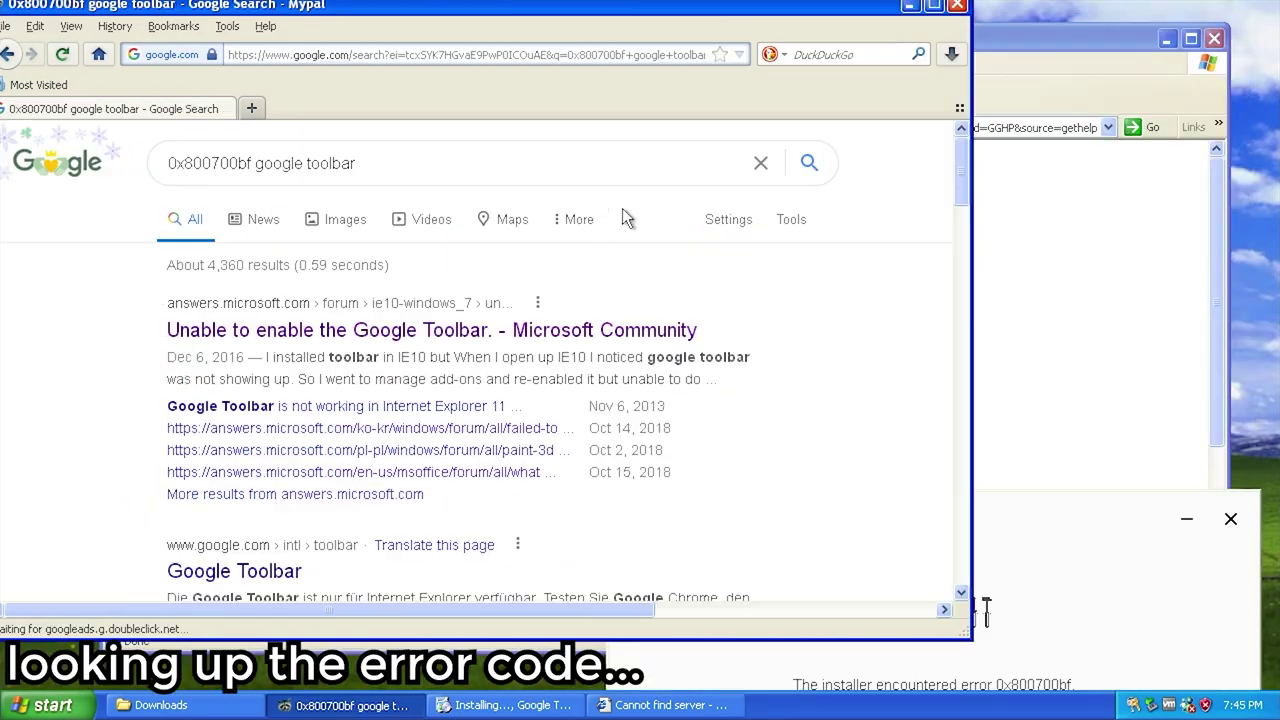
Limit the Google results for "0x800700bf google toolbar" to the past year.
click(579, 219)
click(791, 219)
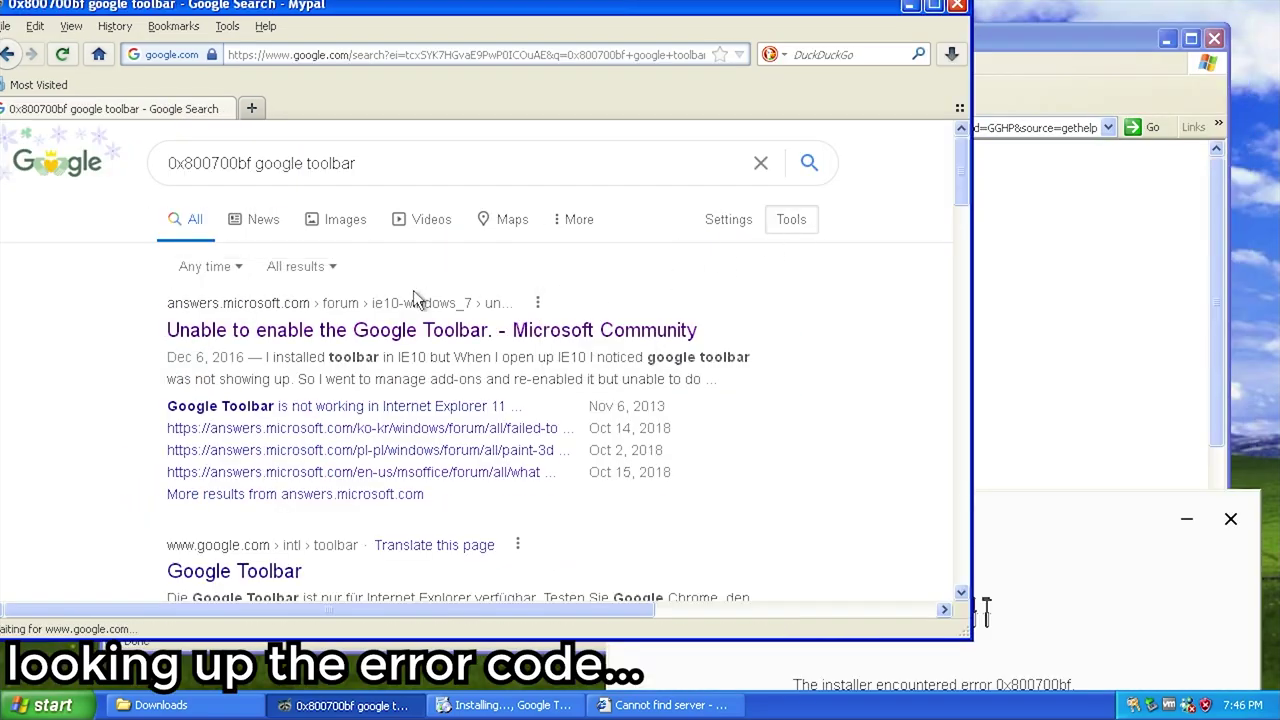
click(203, 267)
click(229, 452)
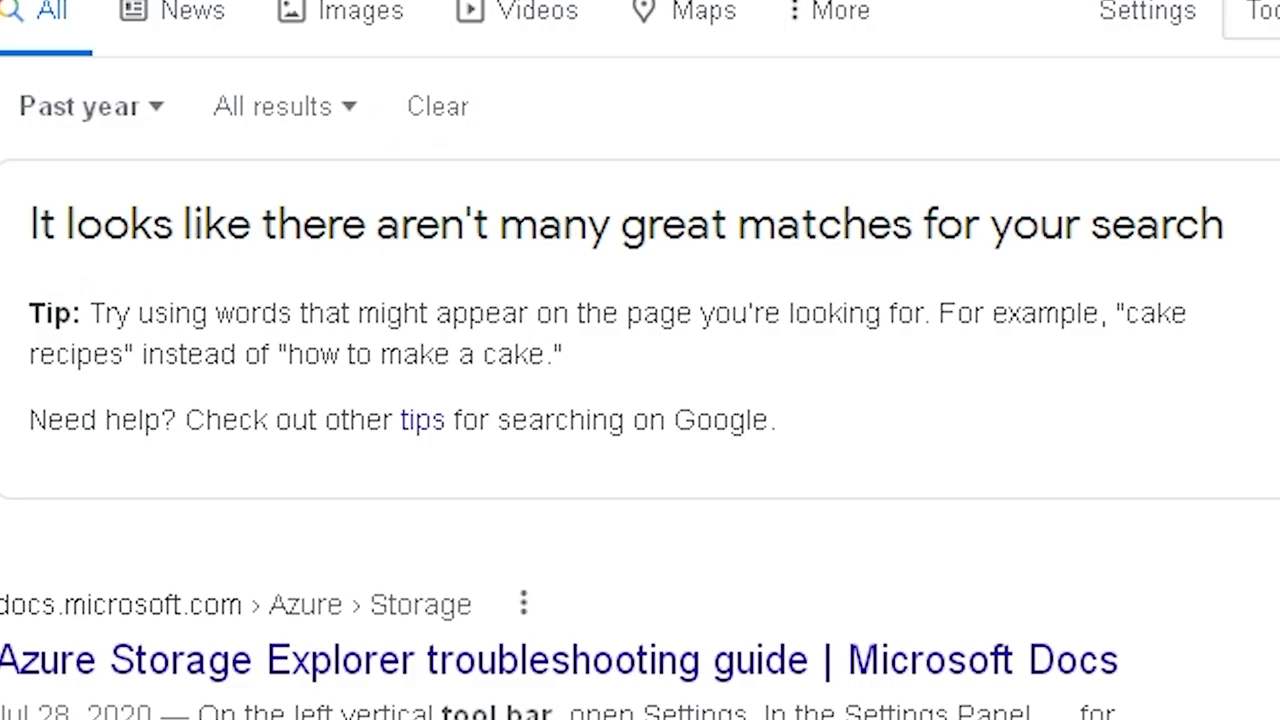
Shorten the Google query to 0x800700bf, search again, and look over the results.
drag(434, 163, 265, 183)
key(BackSpace)
key(Return)
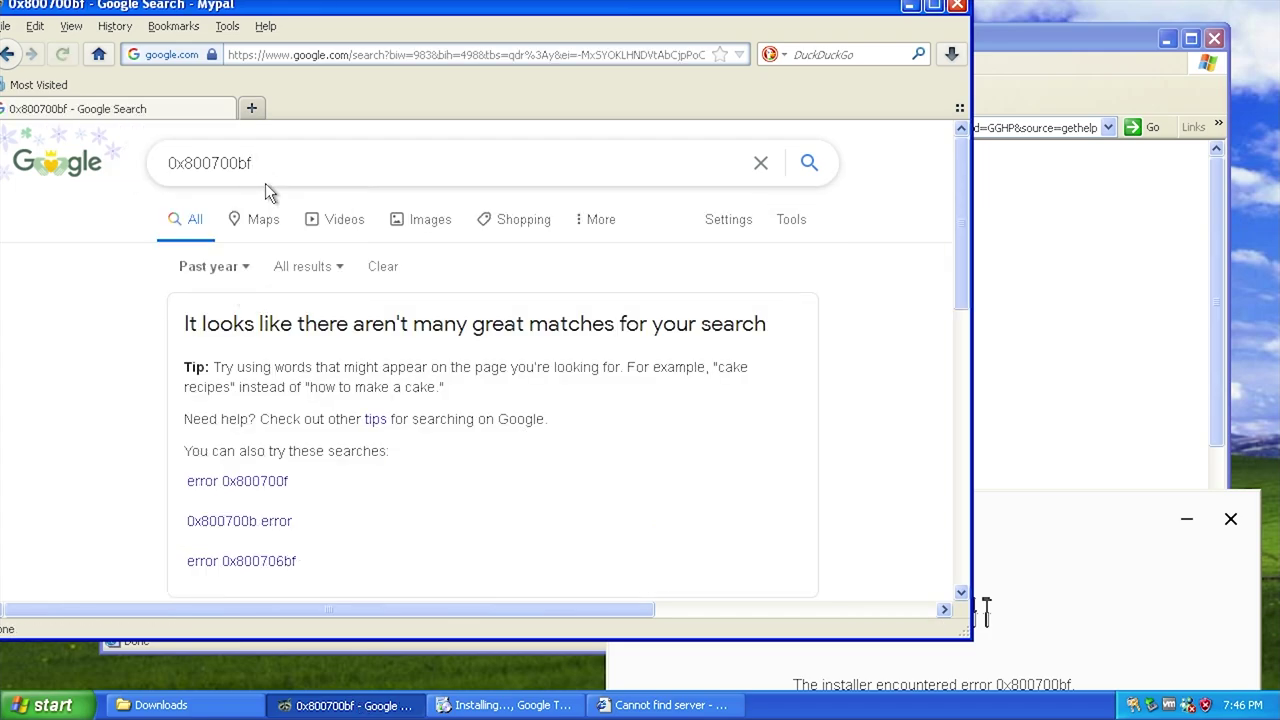
scroll(340, 380, down, 5)
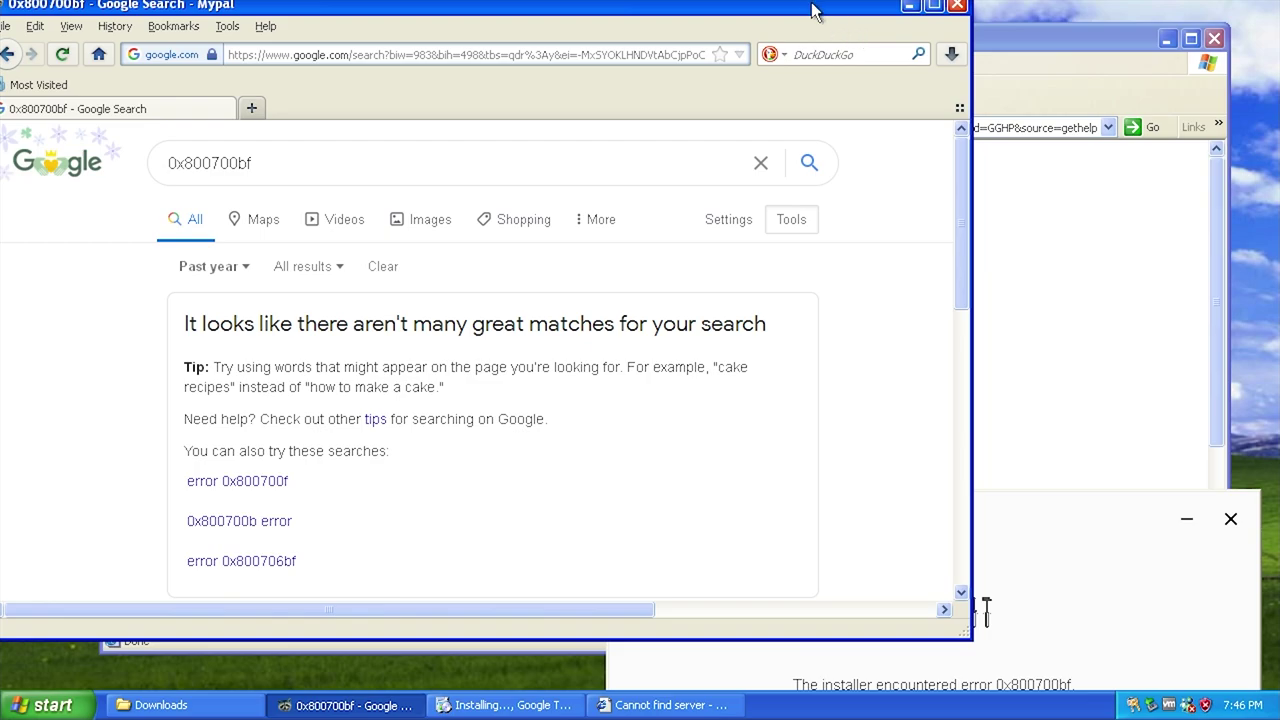
Close the Mypal window, and move and close the installer's error window.
drag(814, 8, 841, 52)
click(925, 56)
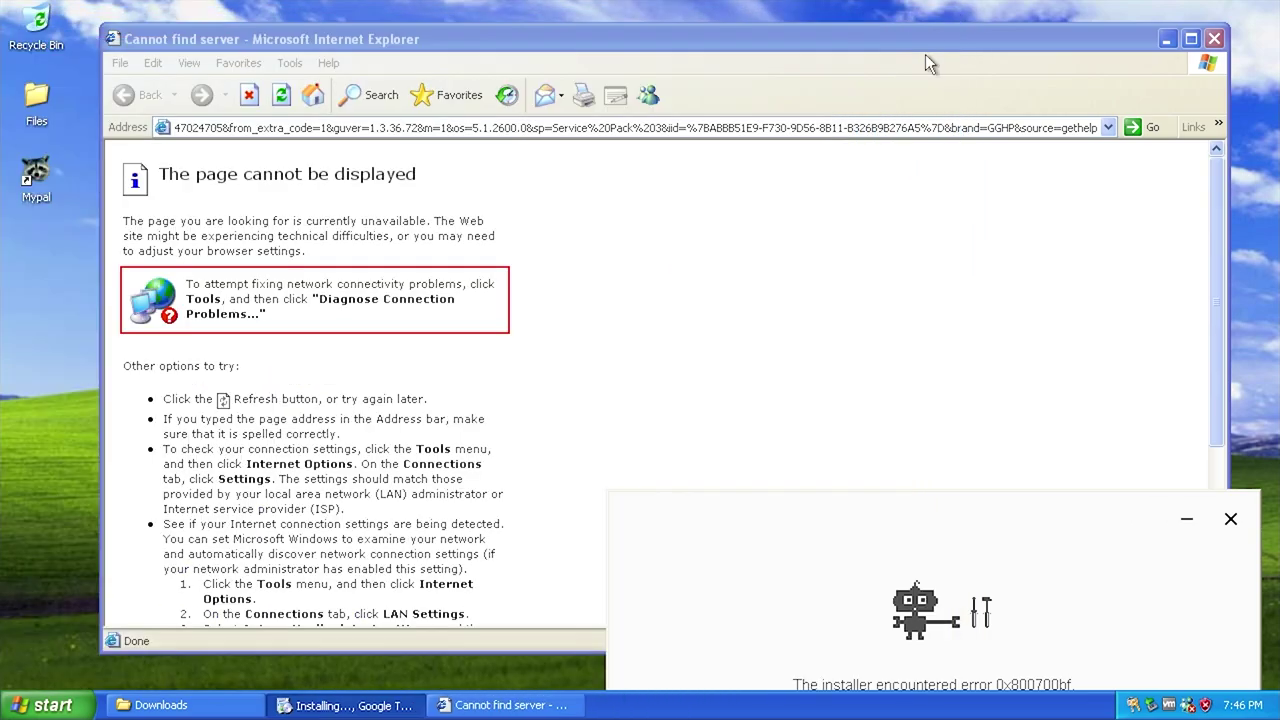
drag(897, 499, 576, 205)
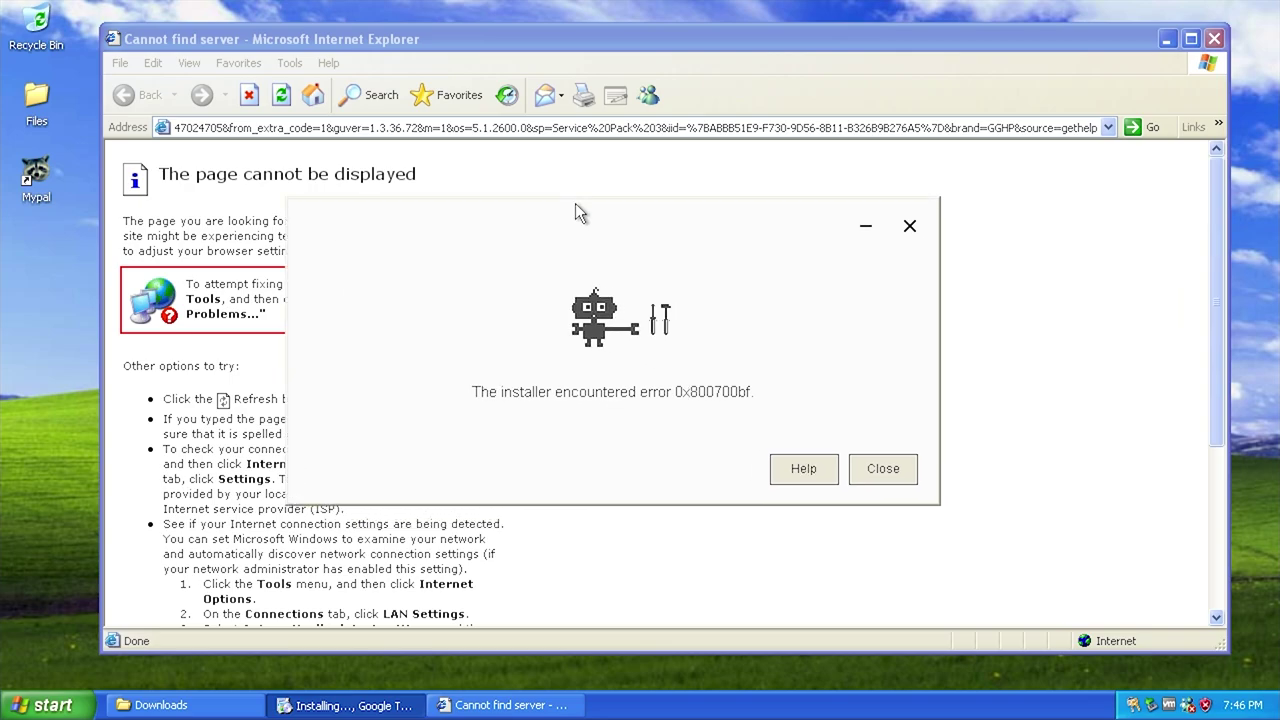
click(862, 468)
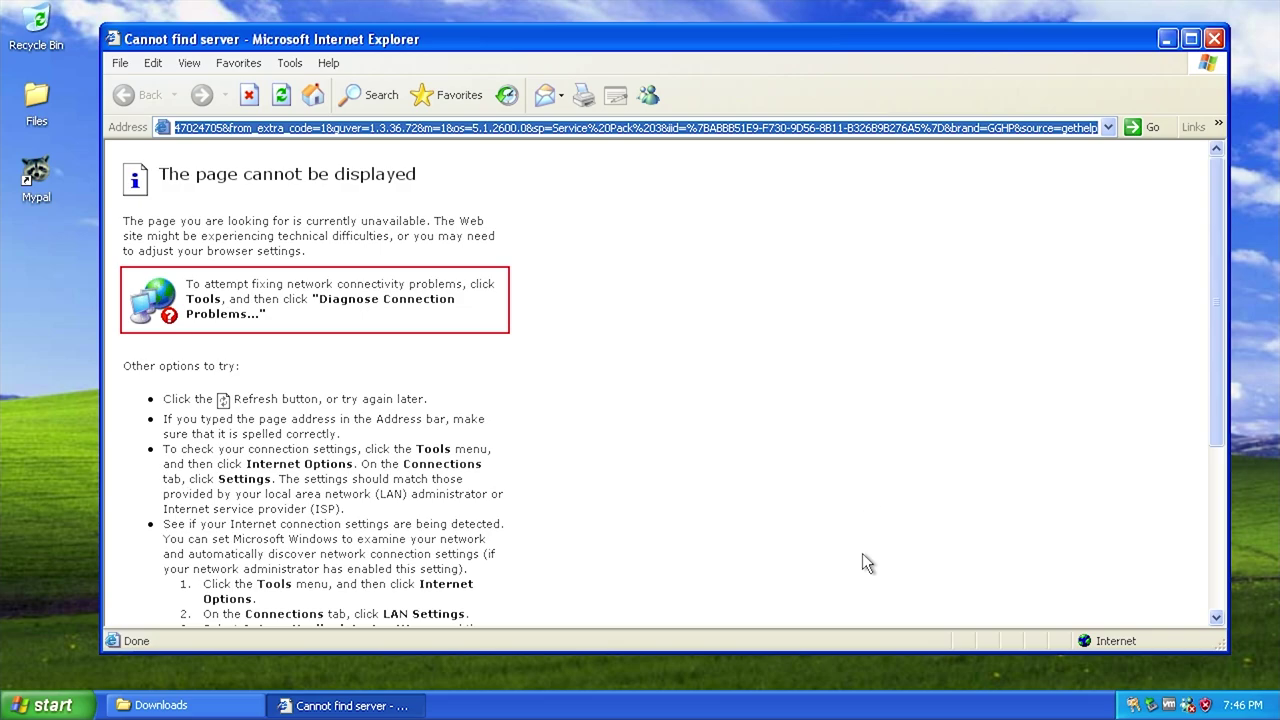
click(650, 690)
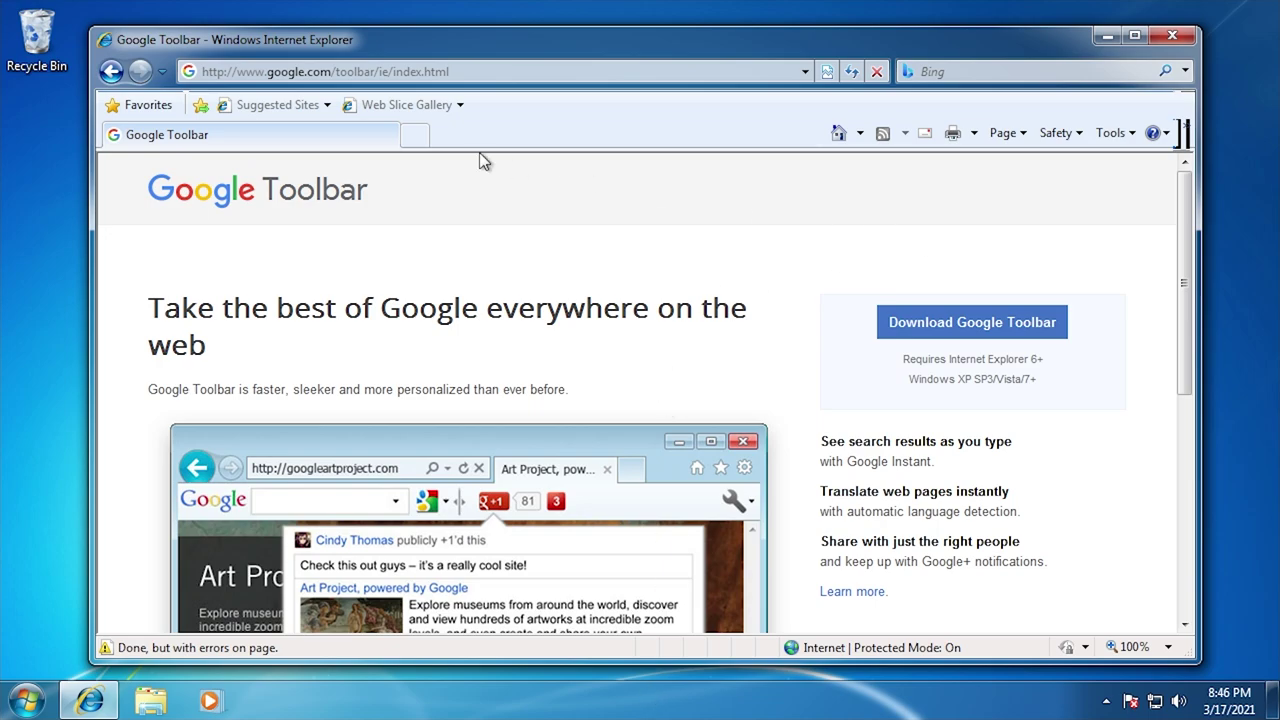
Check the Internet Explorer version on the Windows 7 machine and close the version information.
key(alt)
click(325, 102)
click(366, 206)
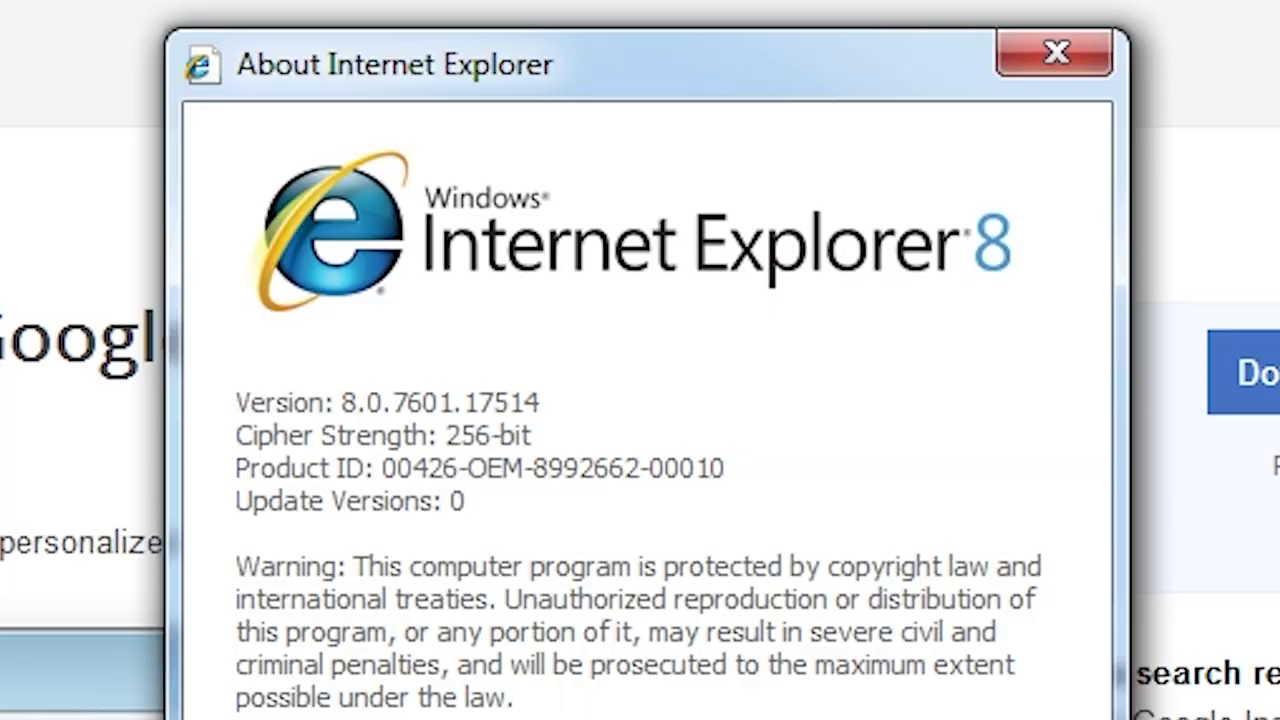
key(Escape)
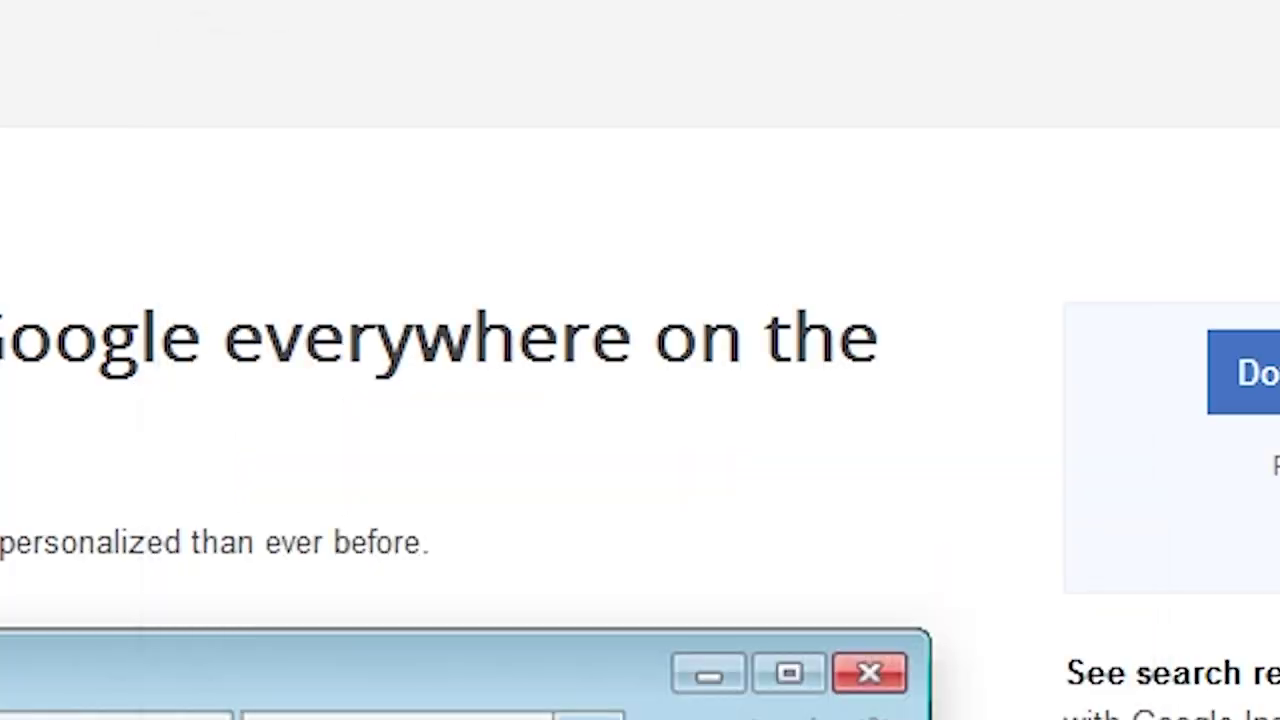
Open the Google Toolbar download terms, untick both search setting options, and try to accept and install.
click(908, 286)
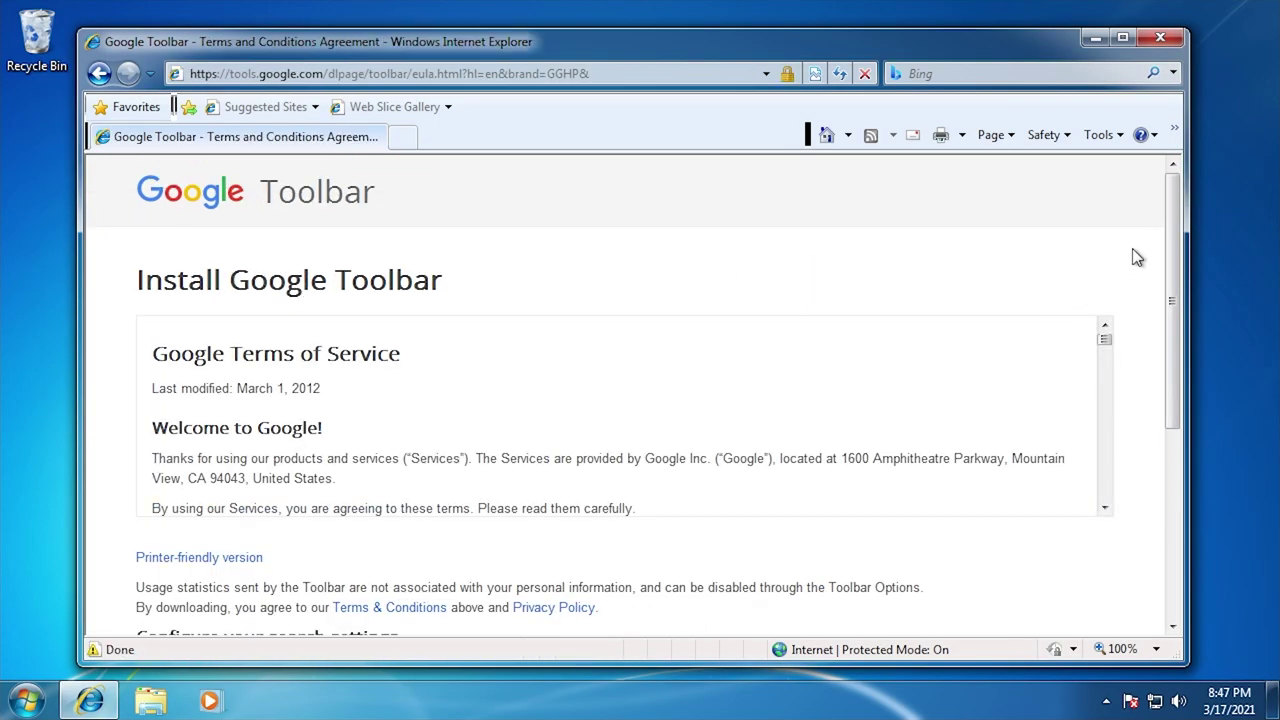
scroll(1134, 254, down, 5)
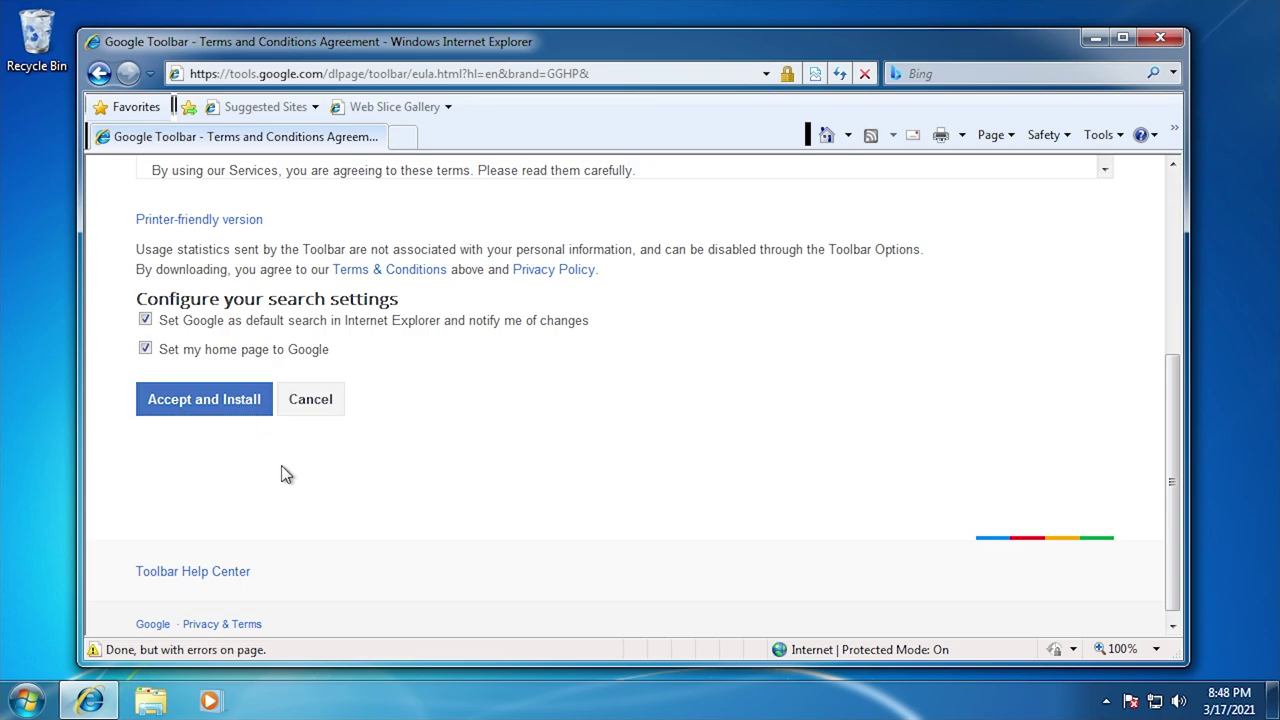
scroll(280, 474, up, 3)
scroll(386, 466, down, 4)
click(190, 352)
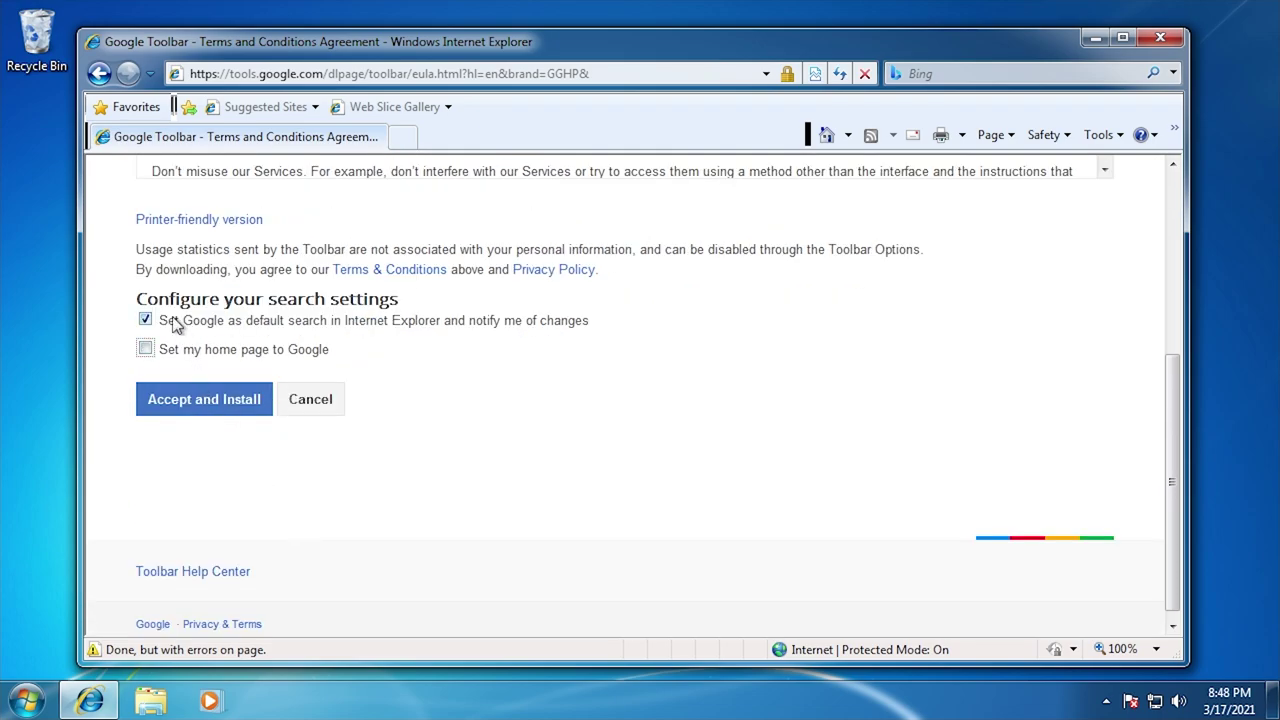
click(174, 321)
click(226, 418)
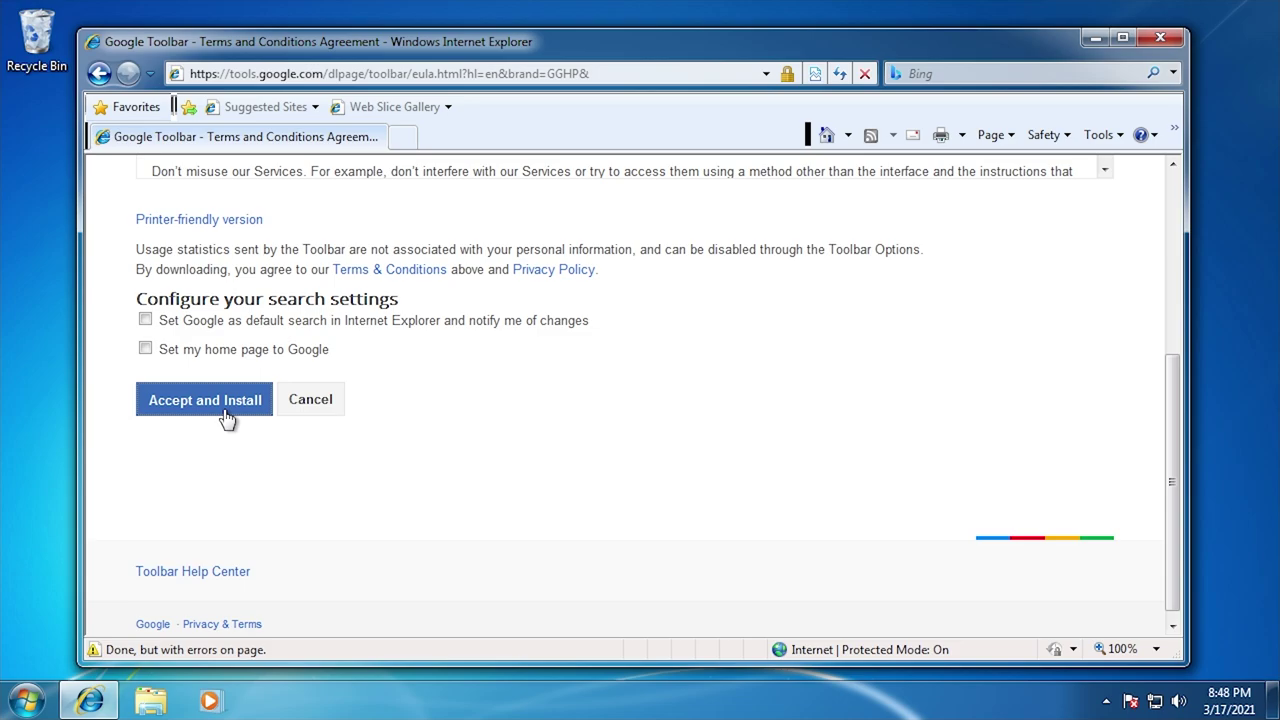
click(220, 352)
click(205, 322)
click(40, 710)
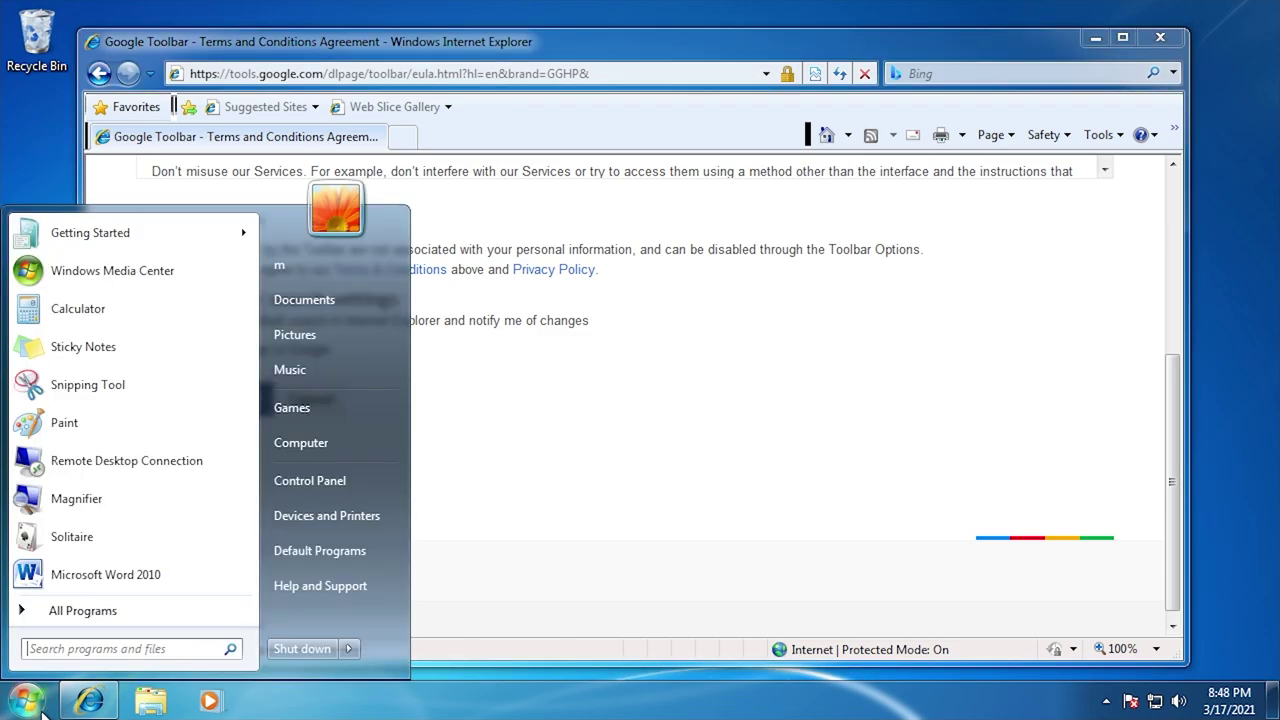
click(533, 508)
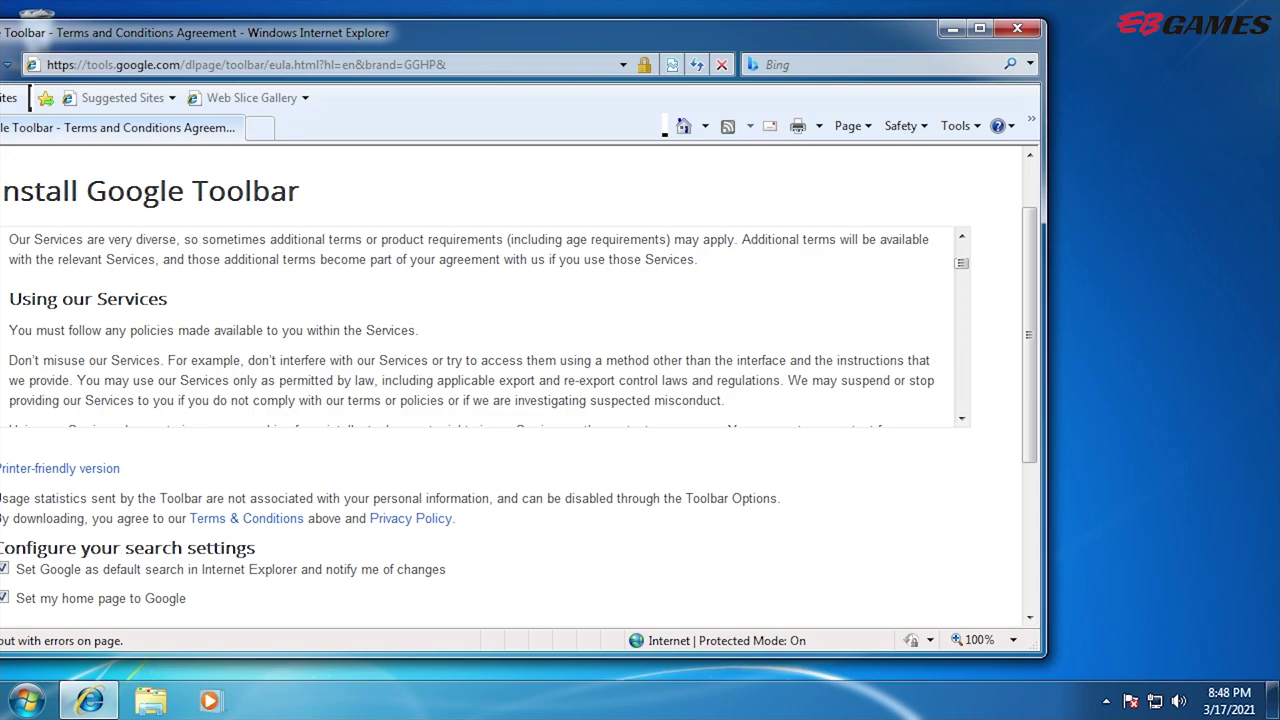
Close the toolbar terms window, run the Google Toolbar installer from the desktop, and restart the browsers right away.
drag(884, 42, 1100, 278)
click(1237, 258)
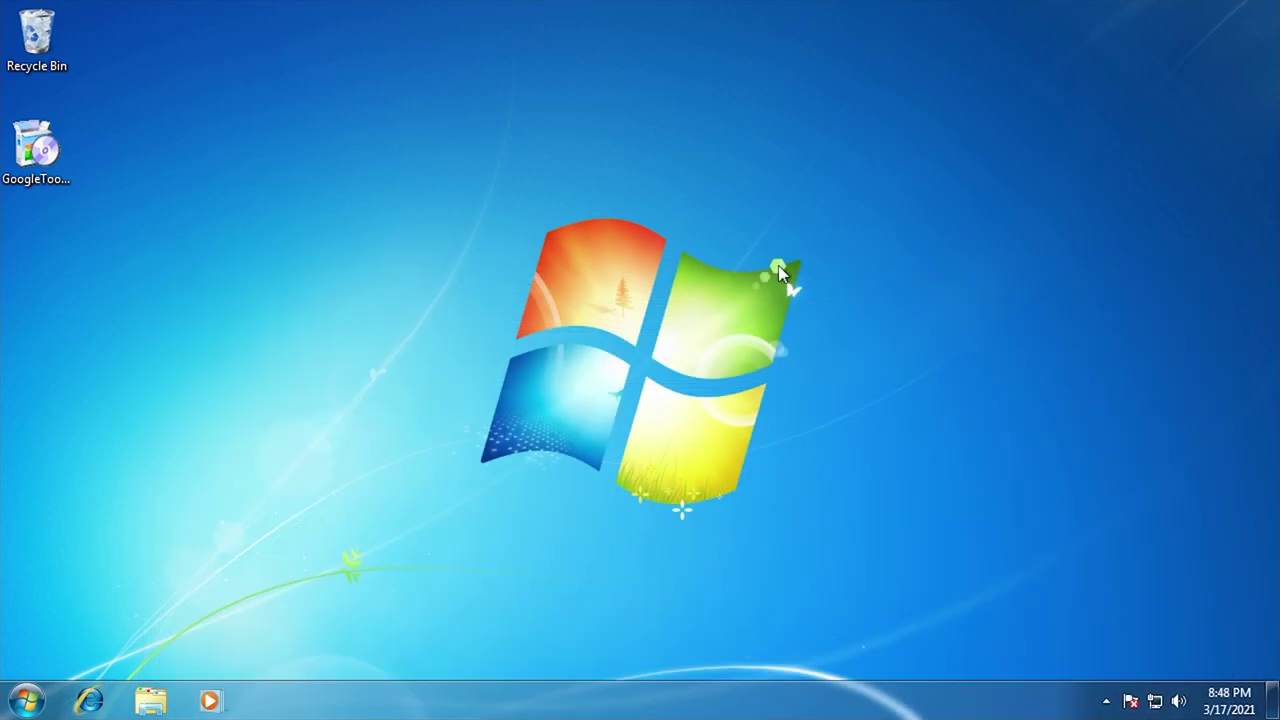
double_click(55, 172)
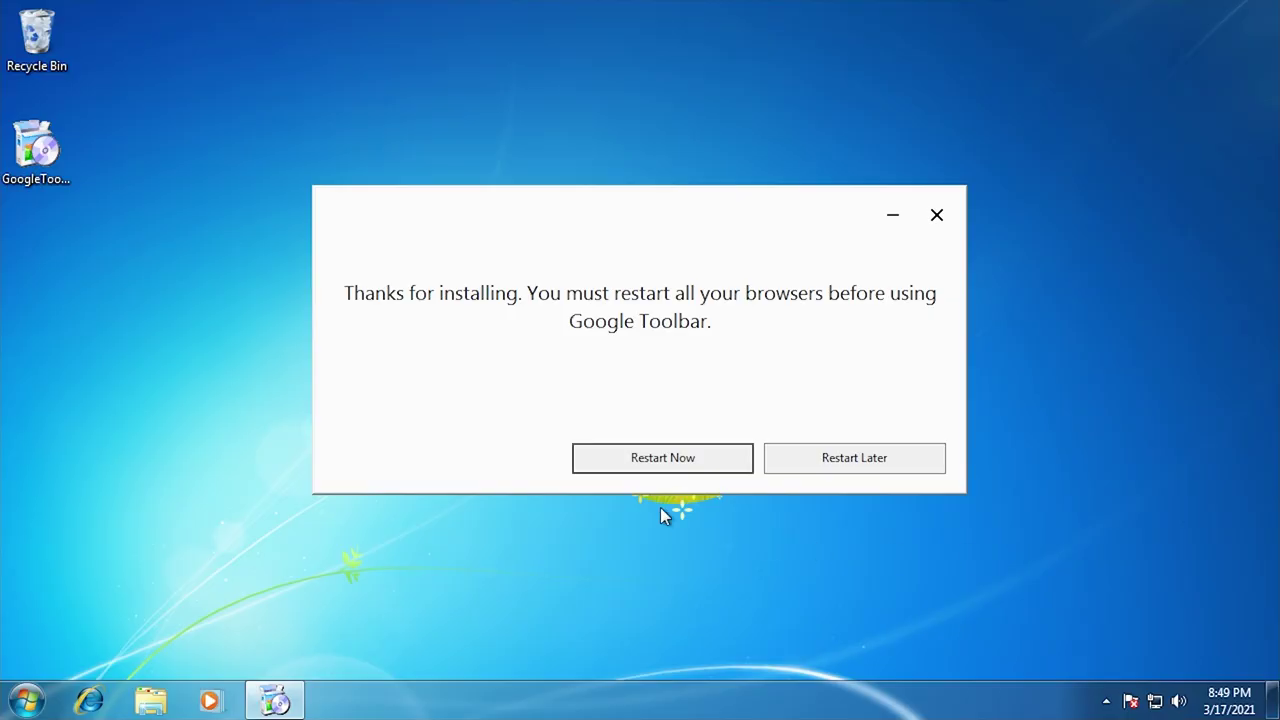
click(648, 457)
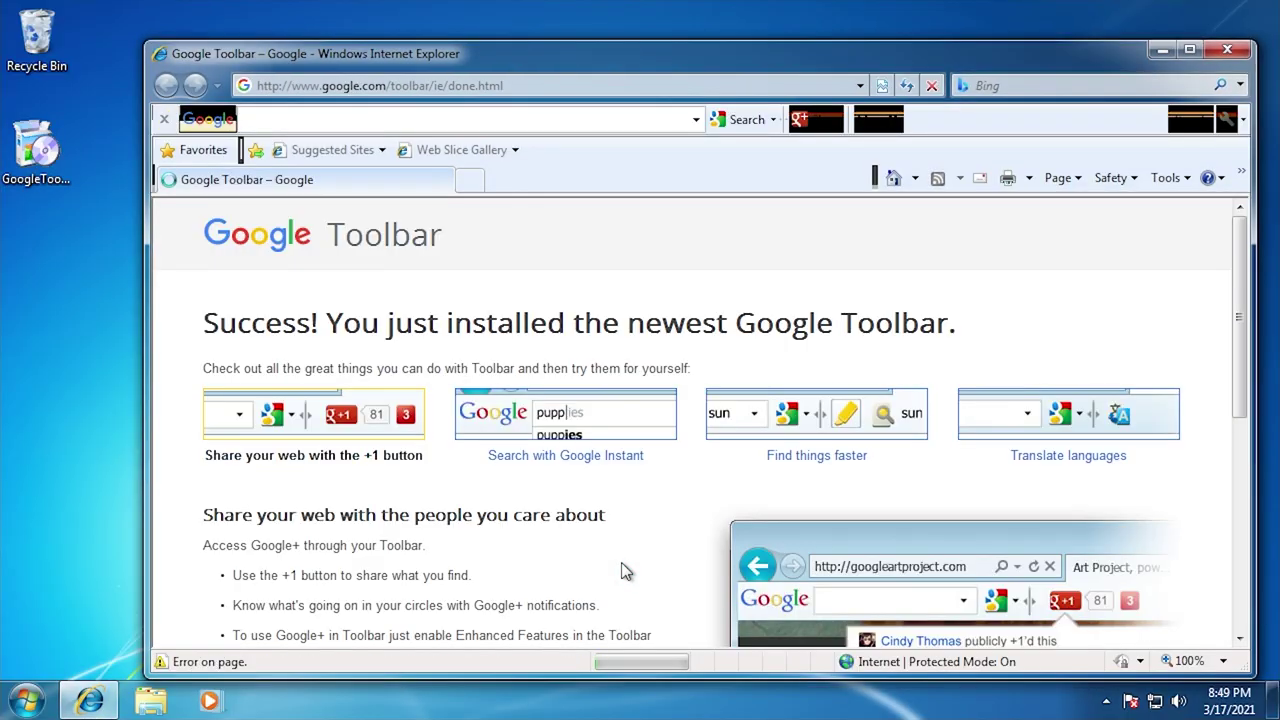
Maximize the Google Toolbar welcome page and read its feature sections on Google Instant search, finding things faster and translating languages.
drag(484, 62, 403, 46)
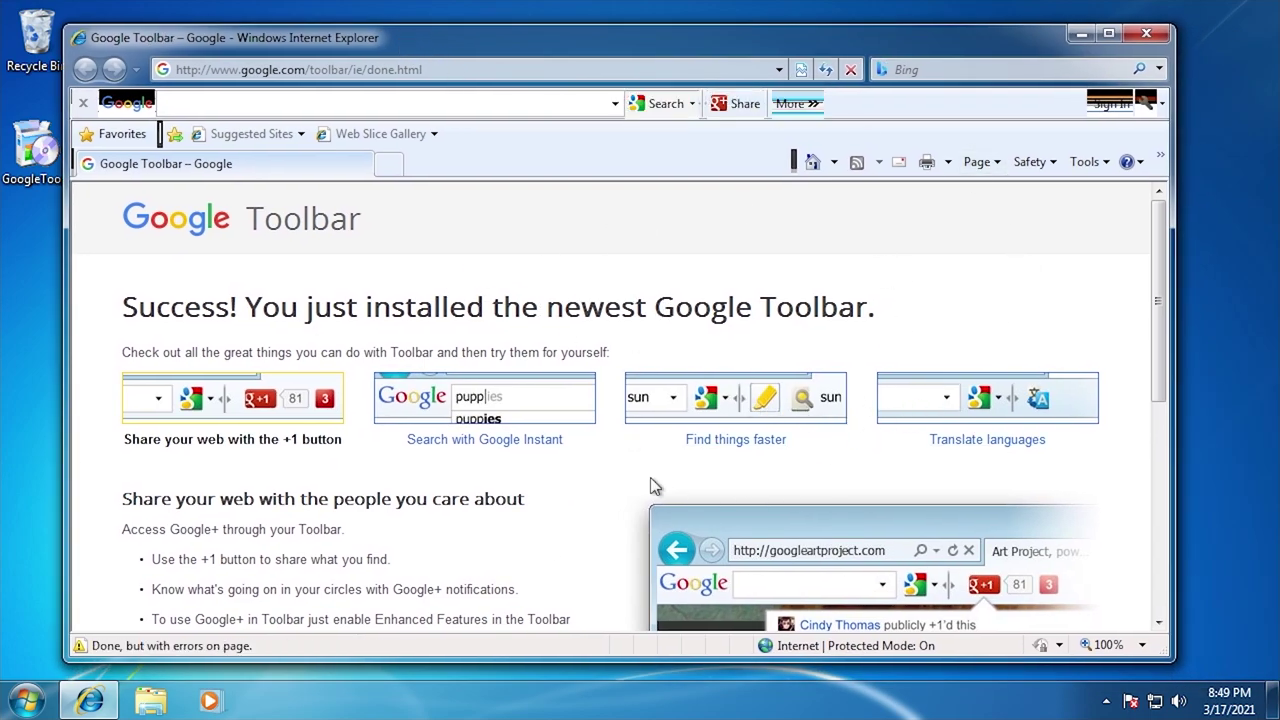
click(1108, 33)
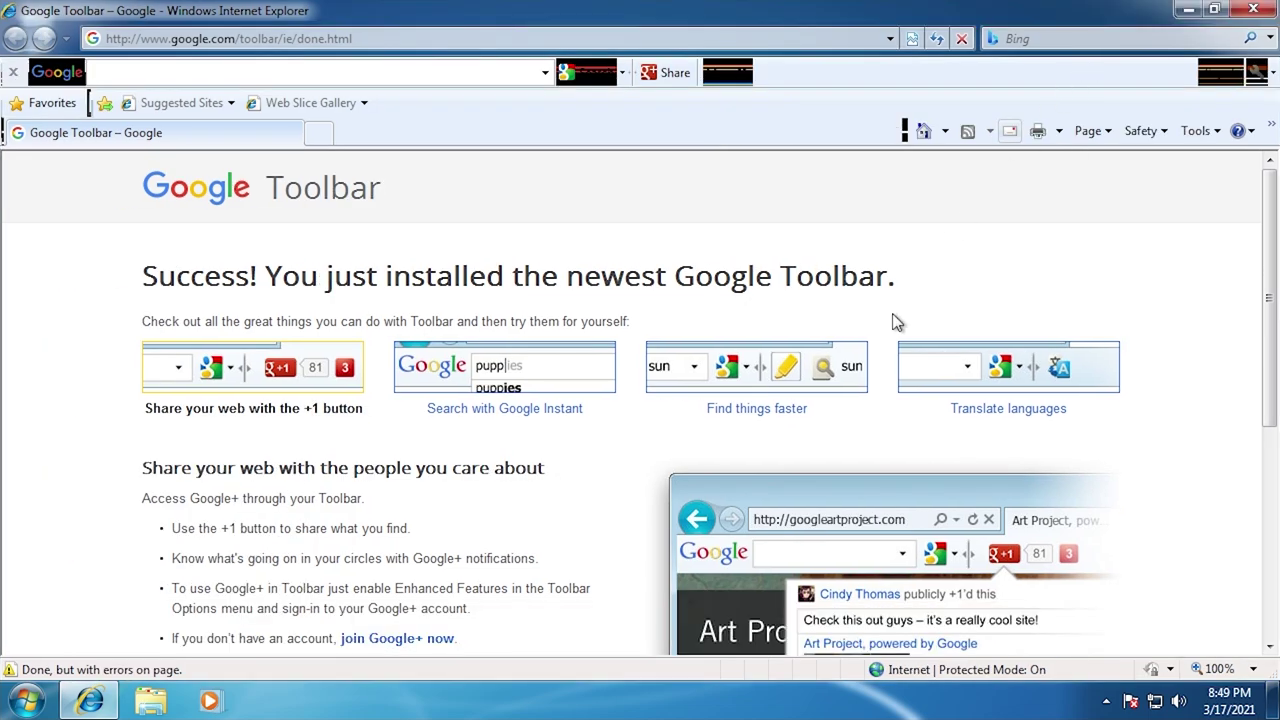
click(300, 40)
click(516, 420)
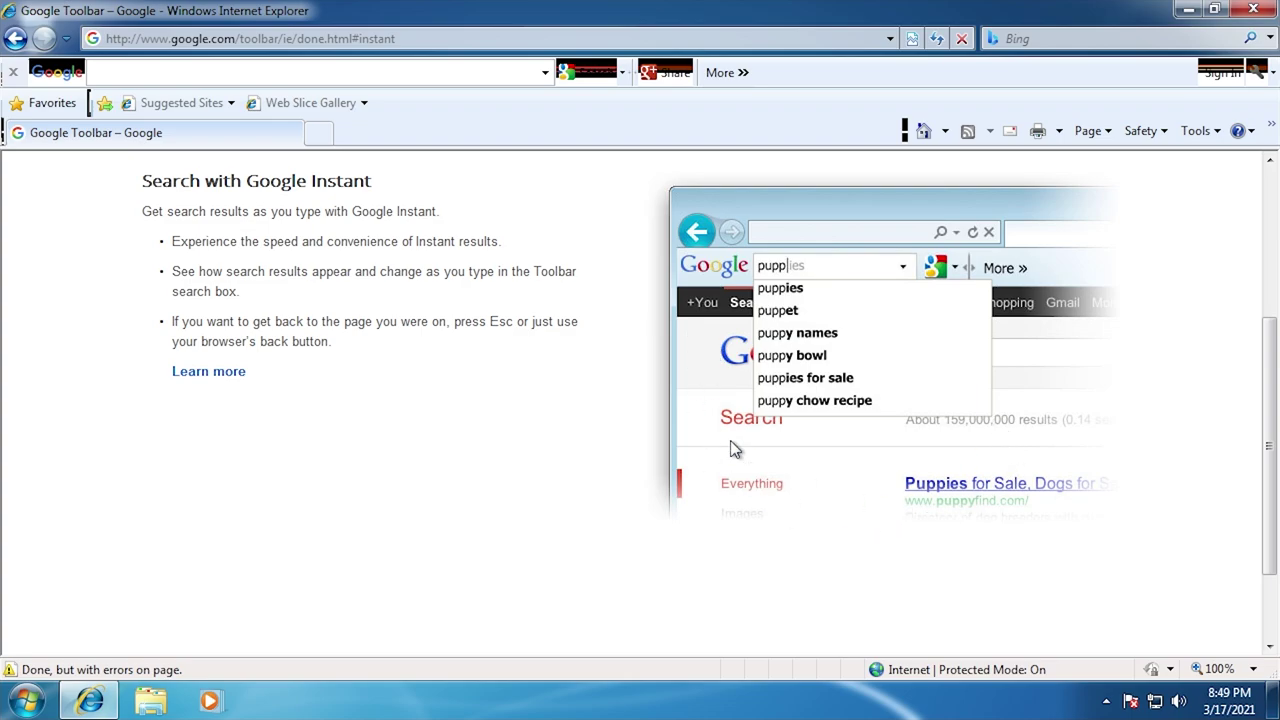
scroll(735, 450, up, 3)
click(700, 409)
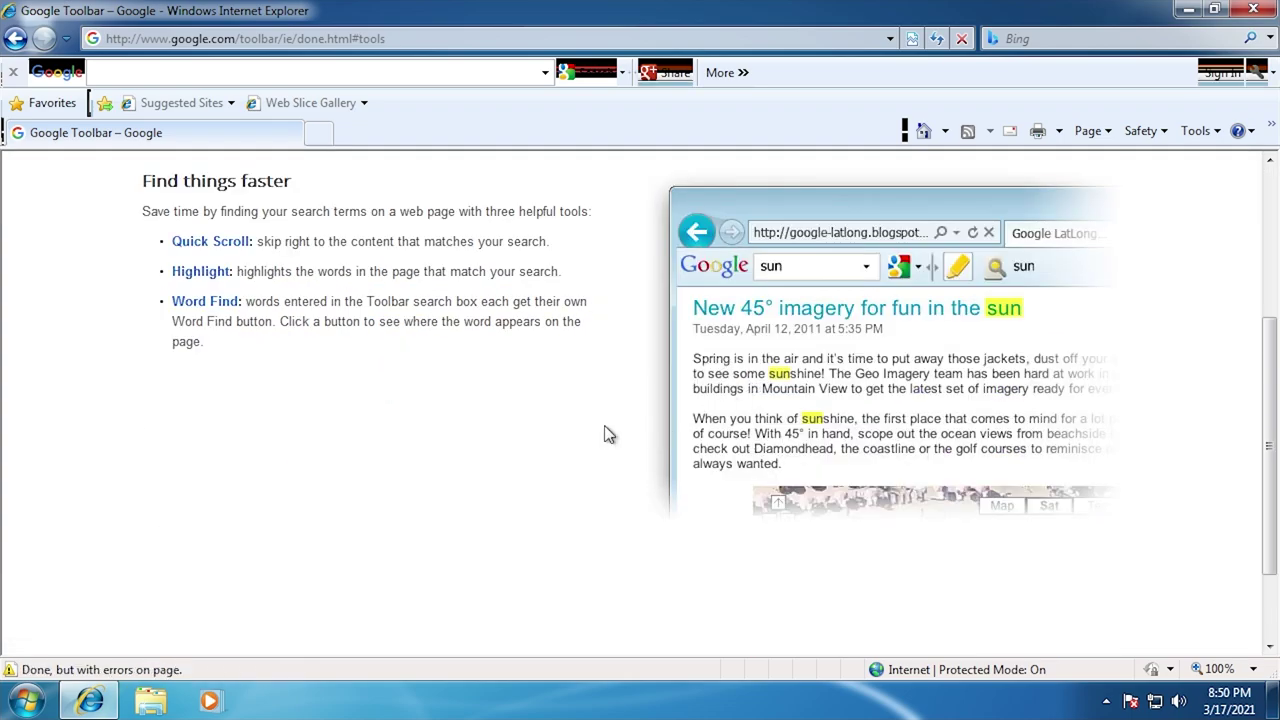
scroll(846, 412, up, 2)
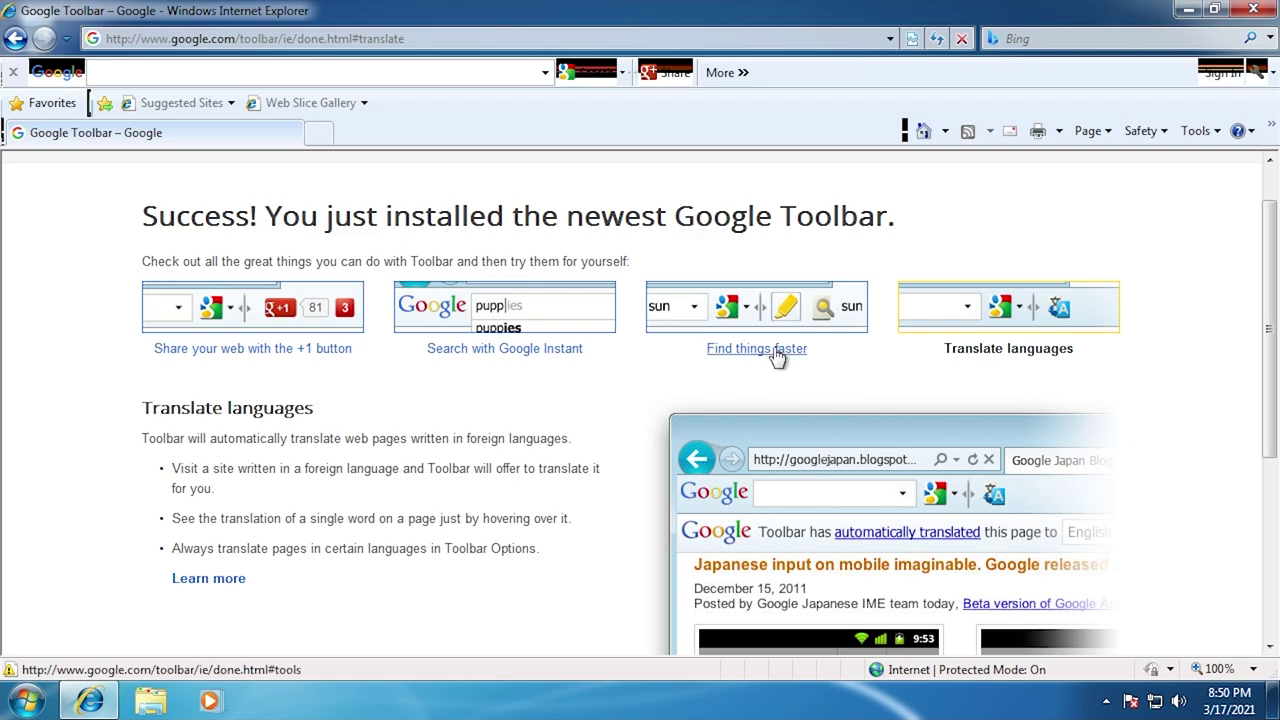
click(742, 315)
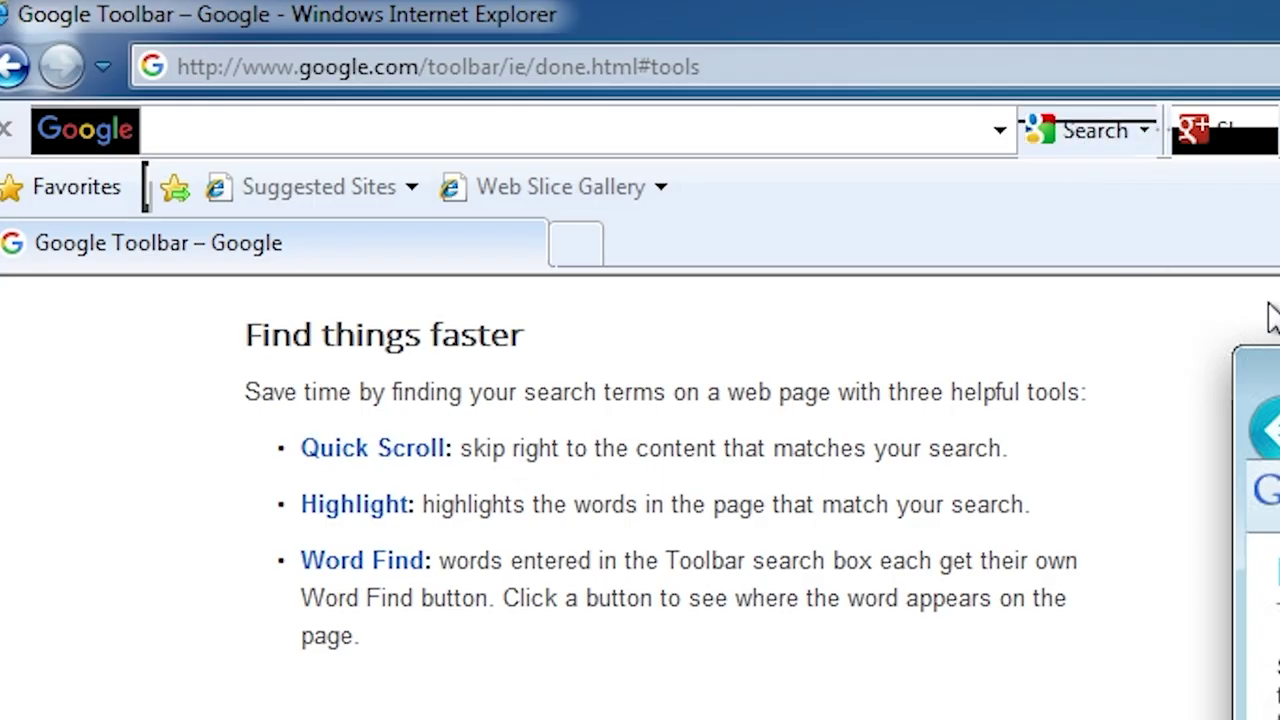
Go to the Google home page and open the version information of the Google Toolbar.
click(690, 275)
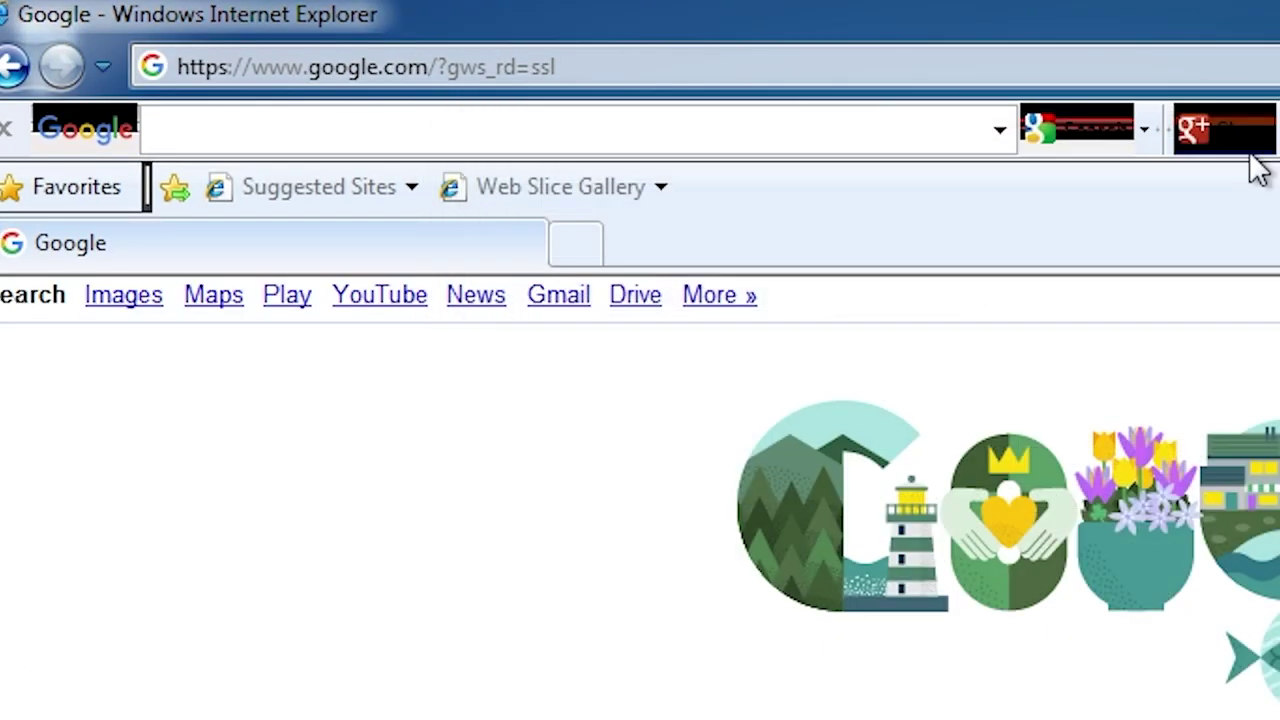
click(1180, 114)
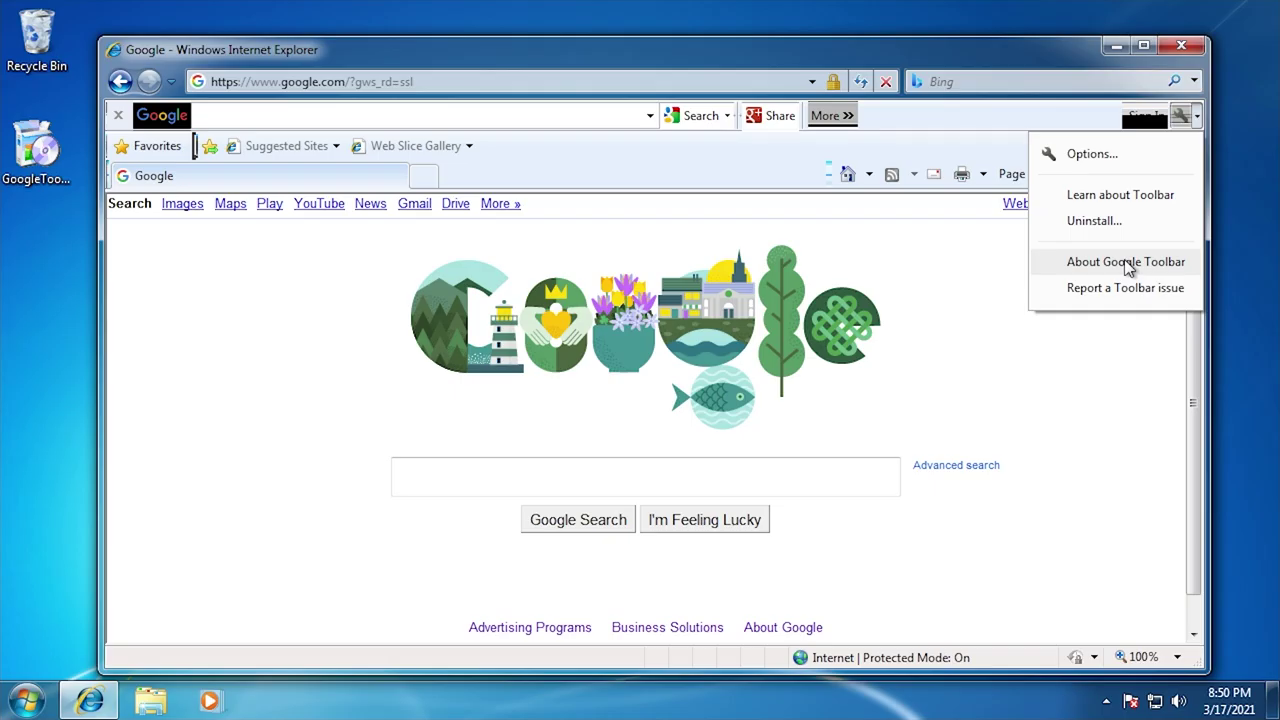
click(1129, 266)
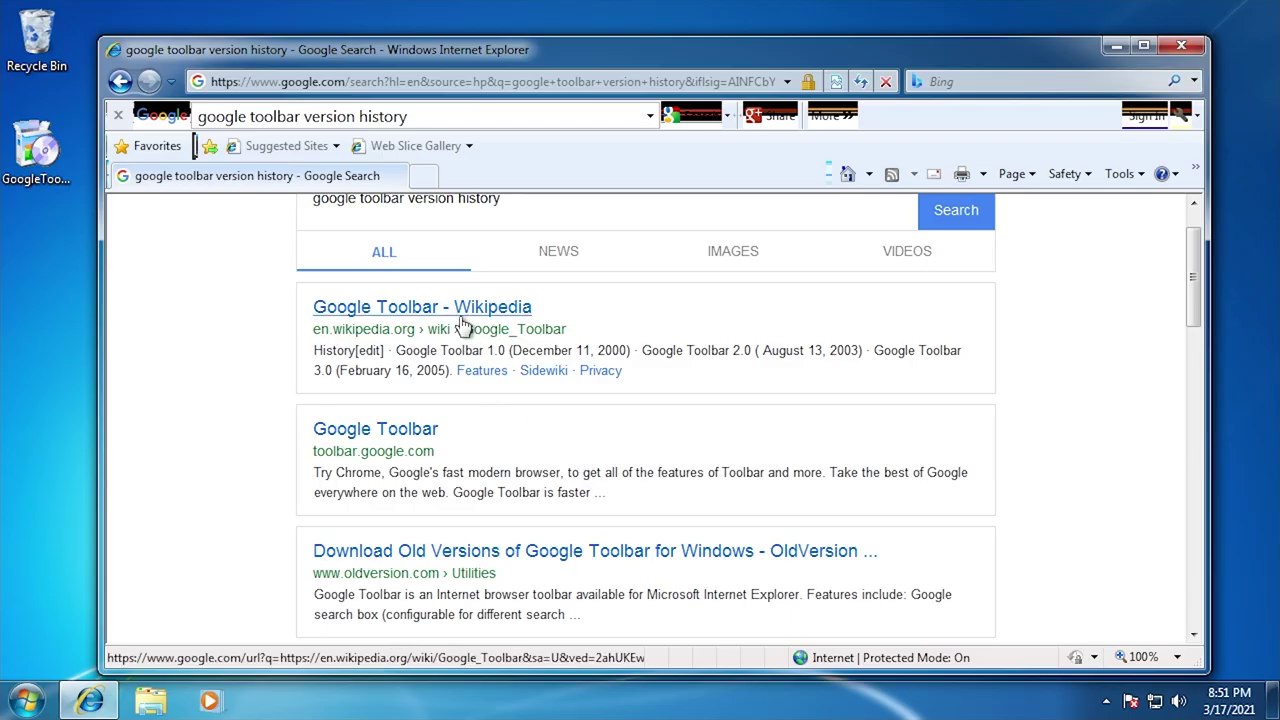
Try to open the Wikipedia article on Google Toolbar from the search results, and look through the installed programs.
click(460, 316)
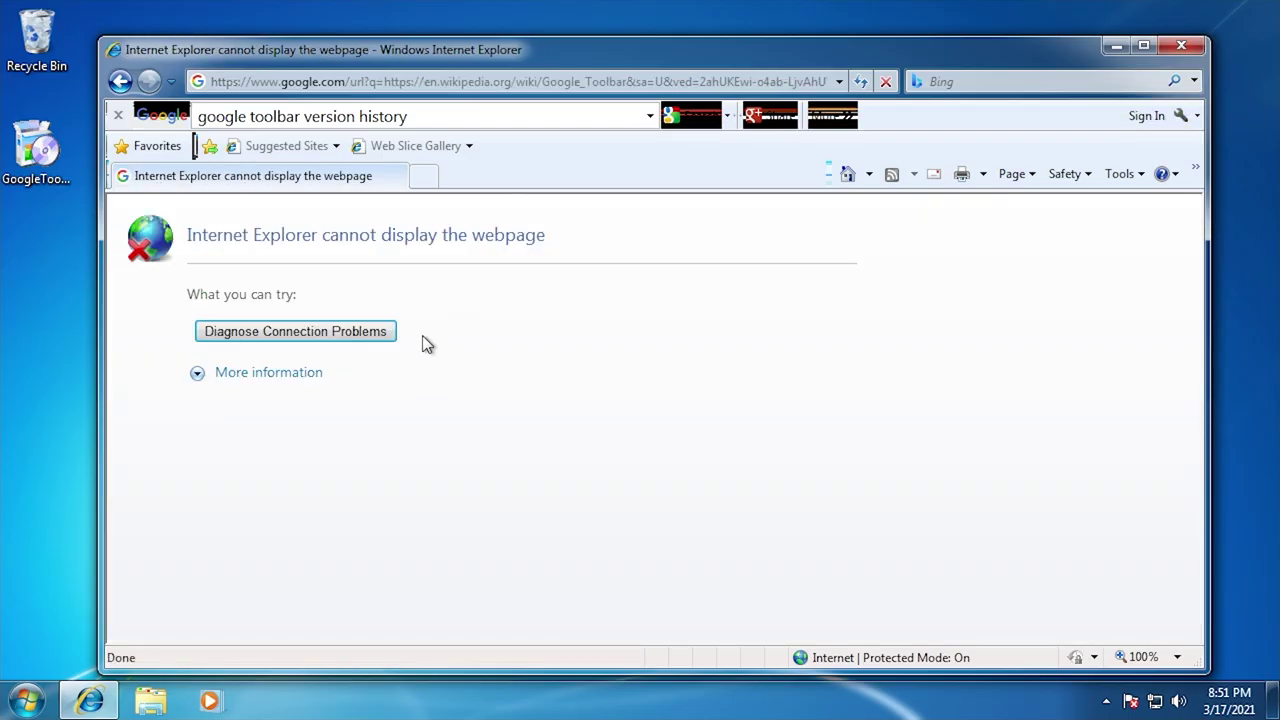
click(27, 700)
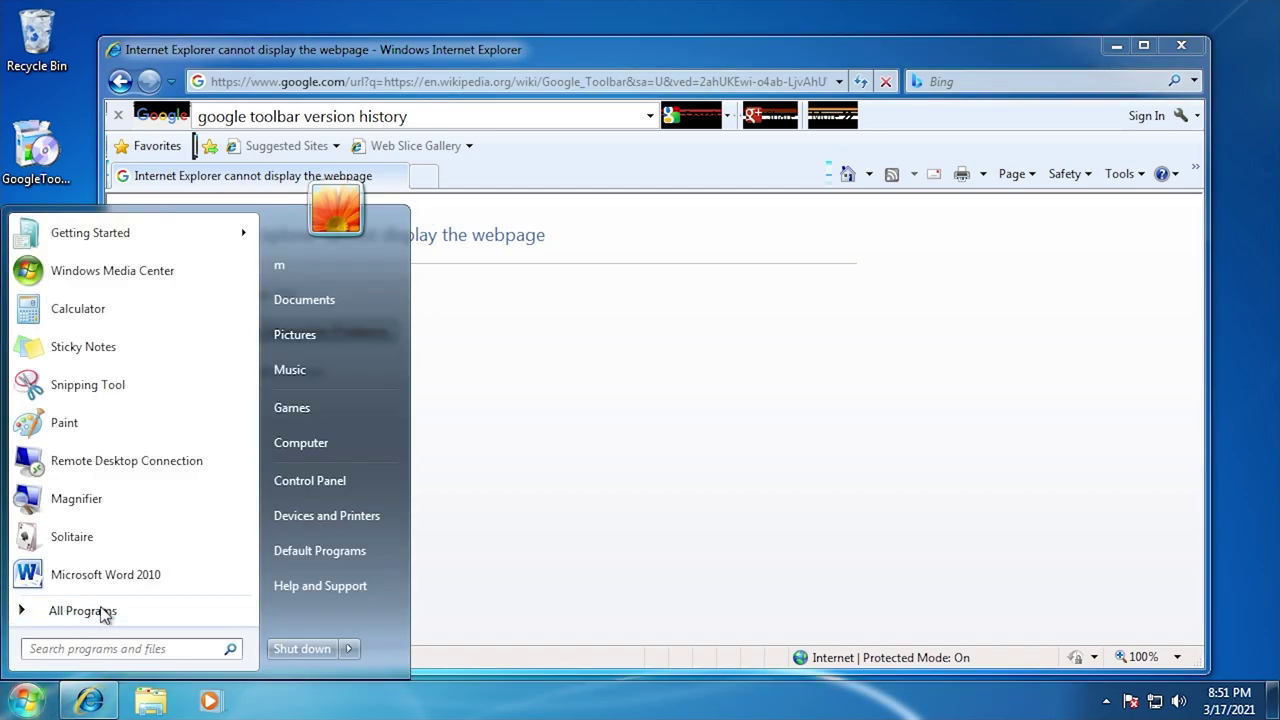
click(105, 612)
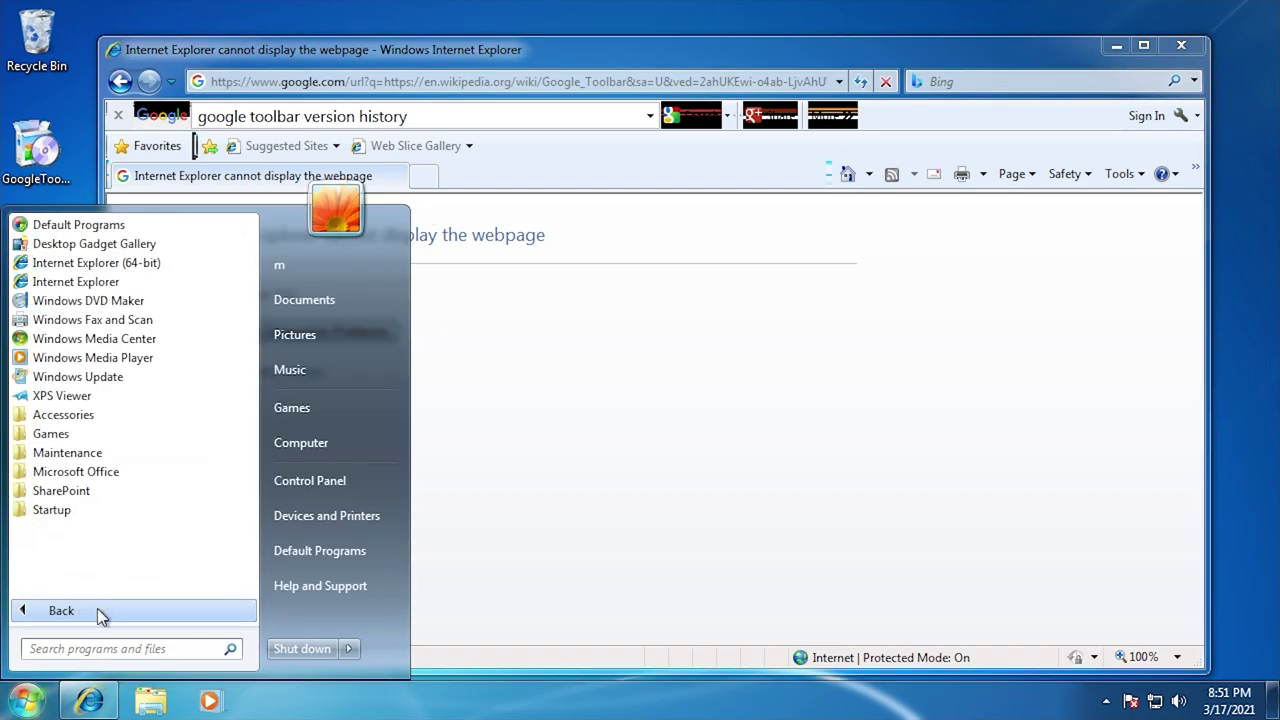
click(605, 498)
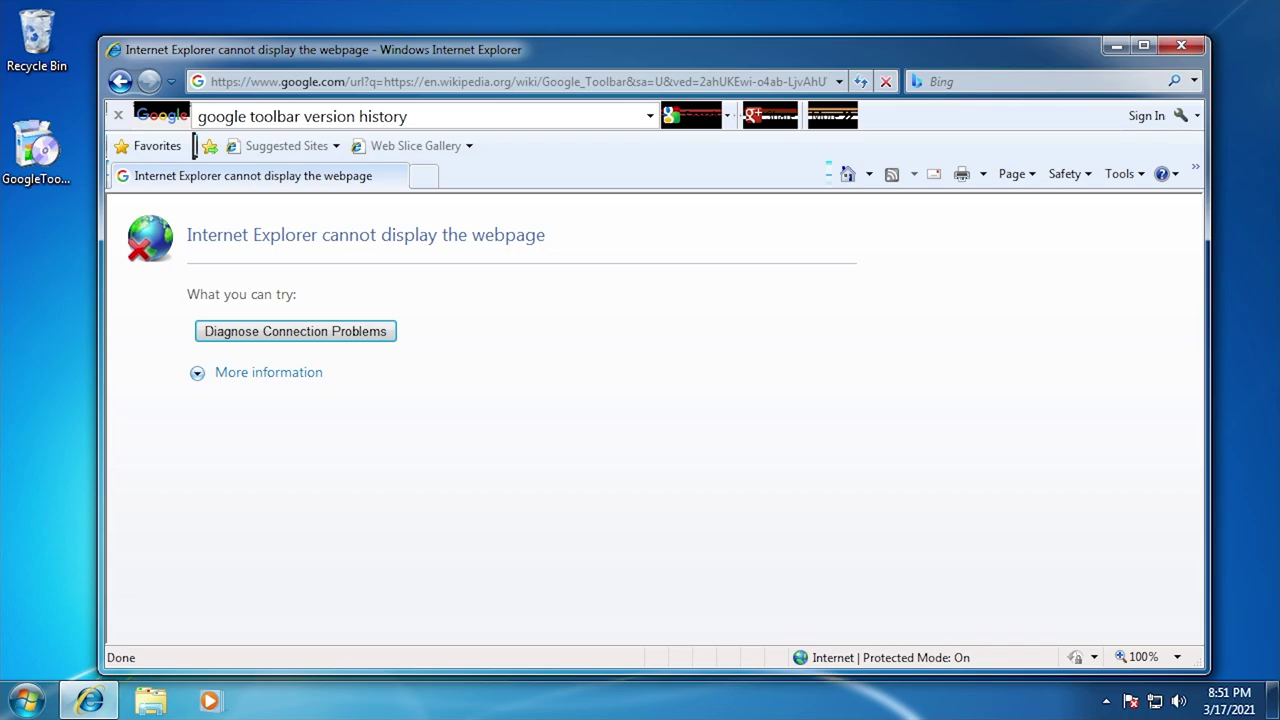
Switch to Microsoft Edge and check the stable release version and date in Wikipedia's Google Toolbar article.
click(232, 688)
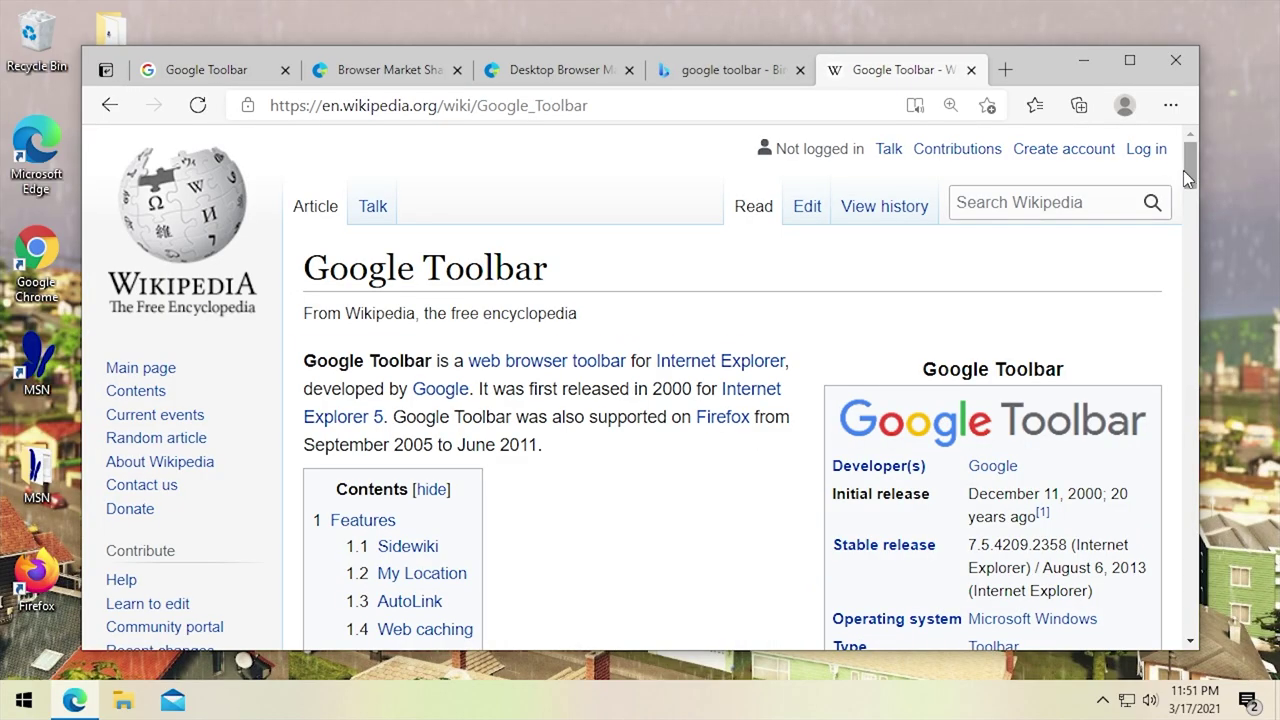
drag(1187, 171, 1188, 189)
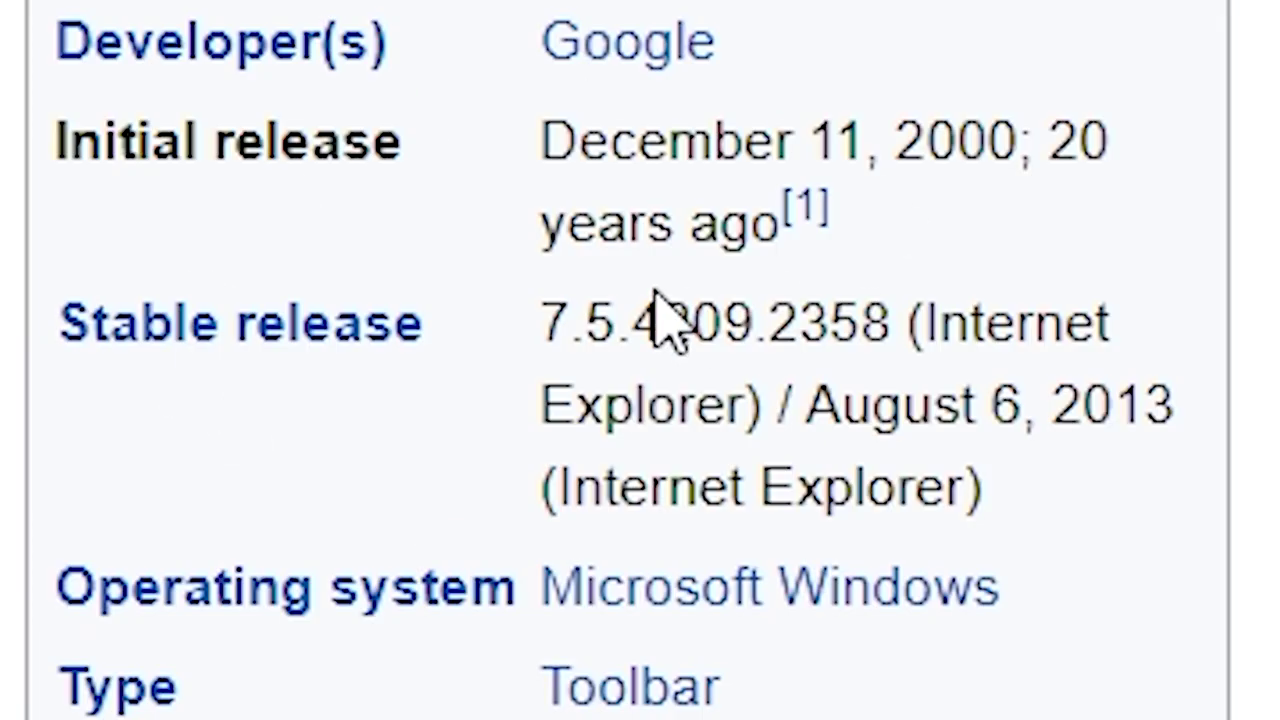
drag(962, 326, 1050, 323)
drag(830, 323, 890, 323)
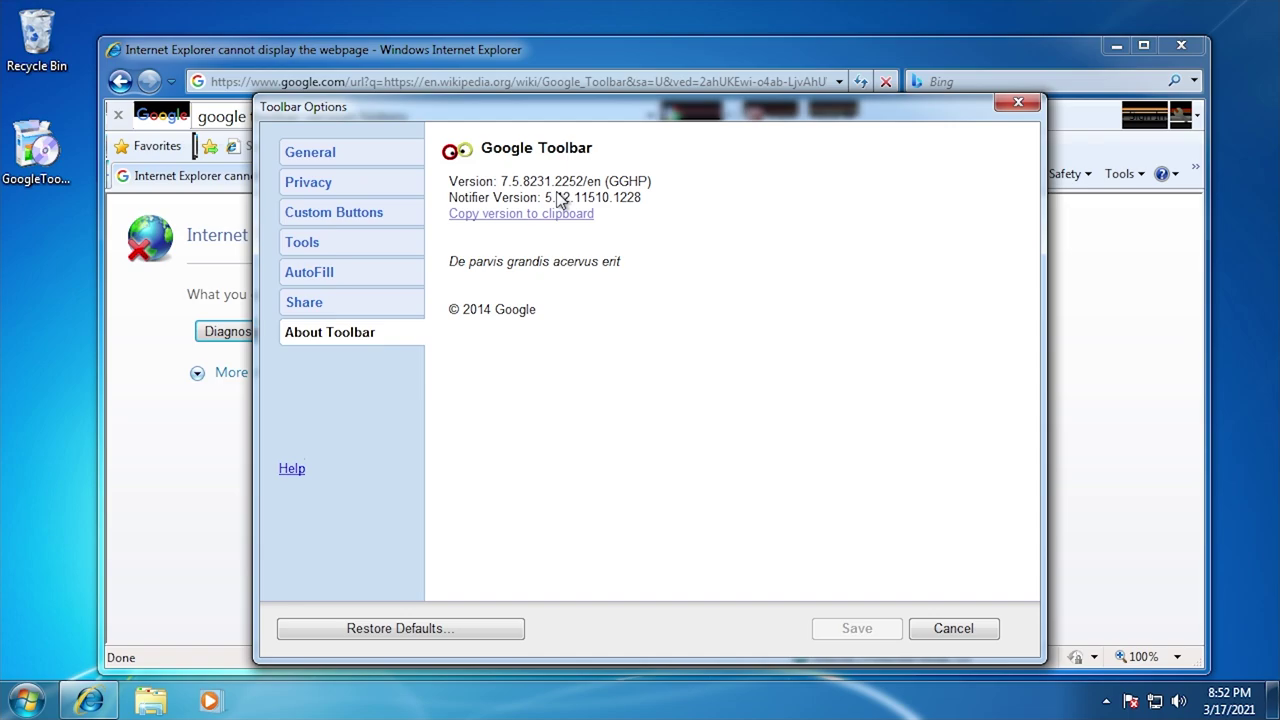
Copy the toolbar's version details, search Google for them from the toolbar, and check the release date of version 7.5.8231.2252.
click(521, 215)
click(1038, 100)
click(563, 80)
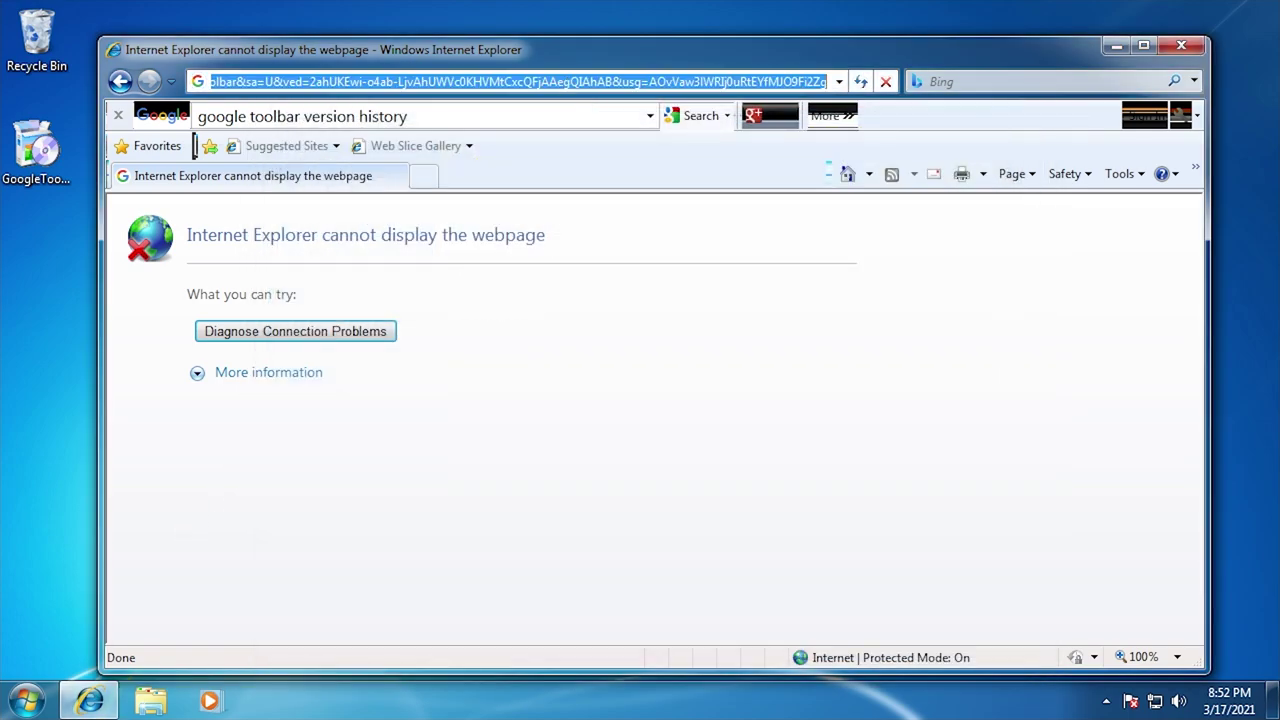
click(557, 114)
text(Version: 7.5.8231.2252/m (GGHP) Notifier Version 5.1.2.11510.1228)
key(Return)
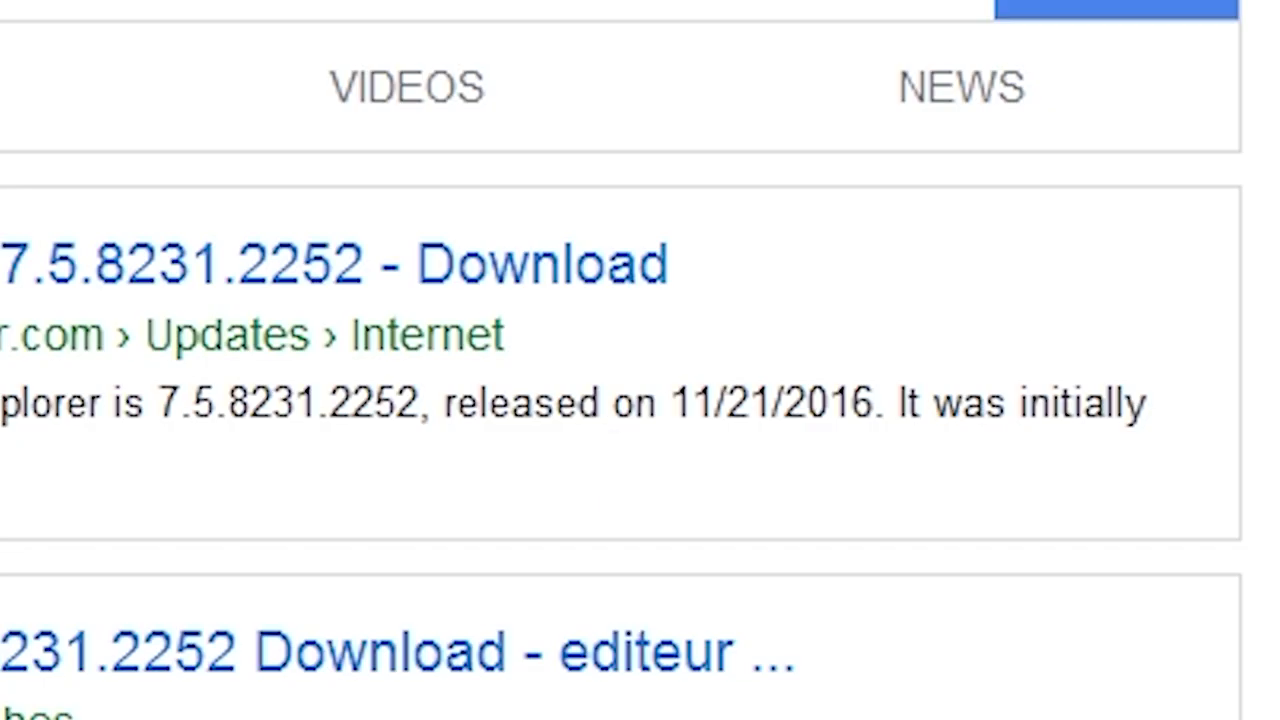
double_click(828, 402)
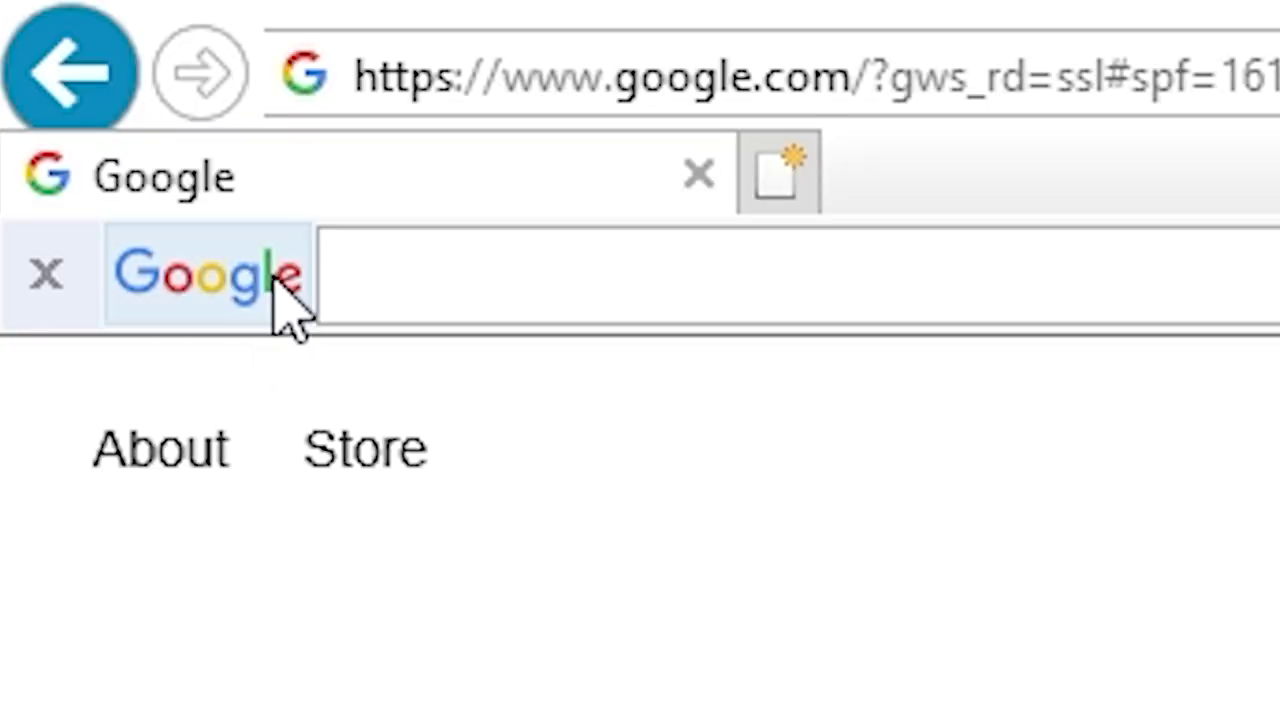
Open the Google home page from the toolbar logo and search for yahoo mail using the toolbar's suggestions for yahoo.
click(196, 293)
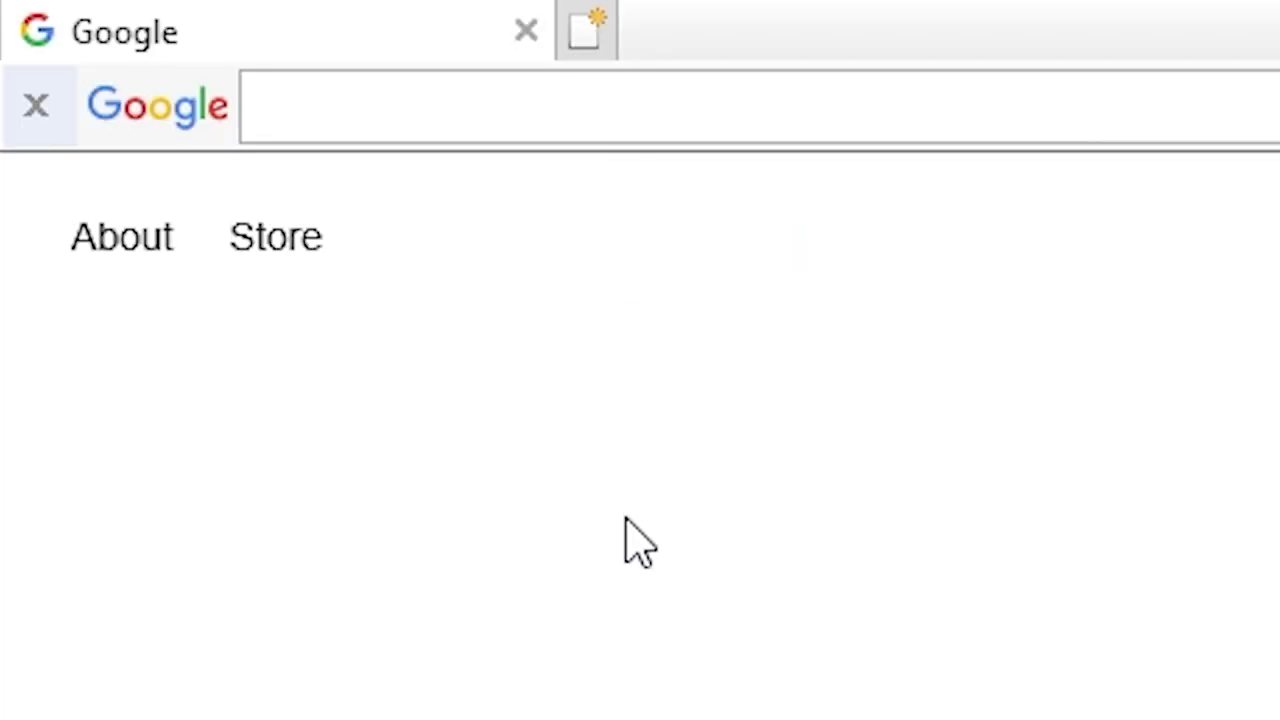
text(yahoo)
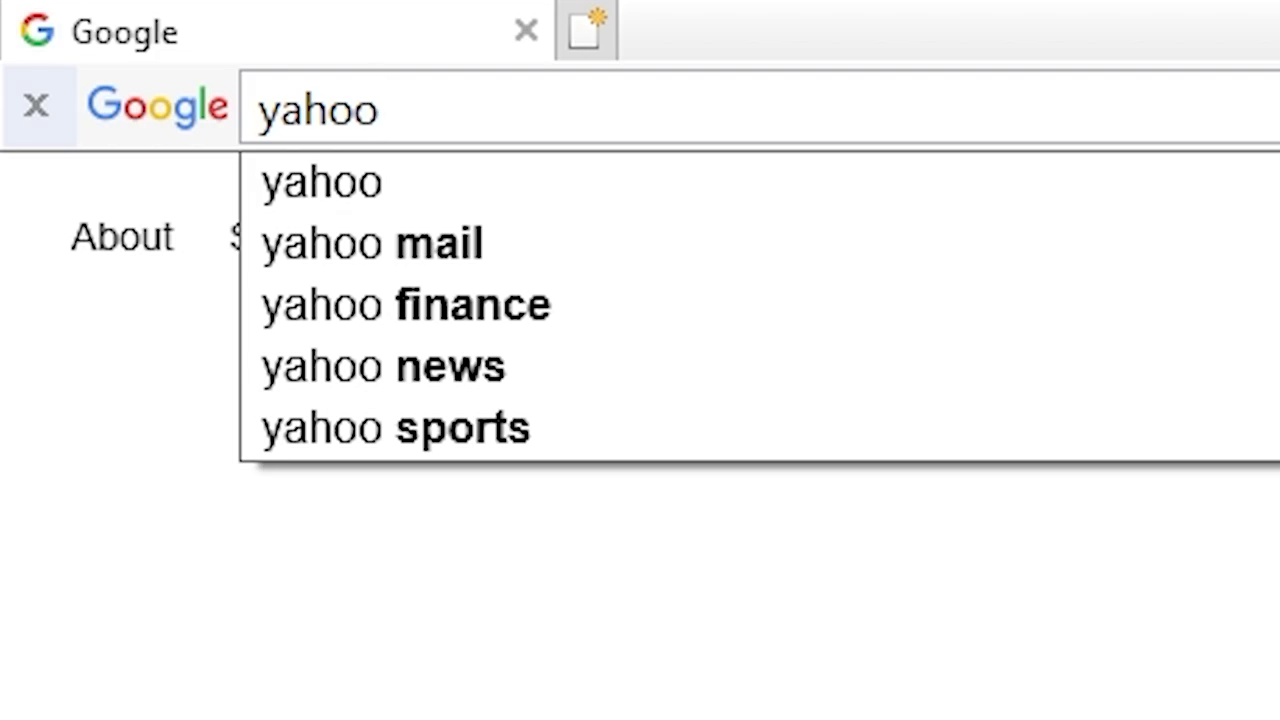
key(Down)
key(Down)
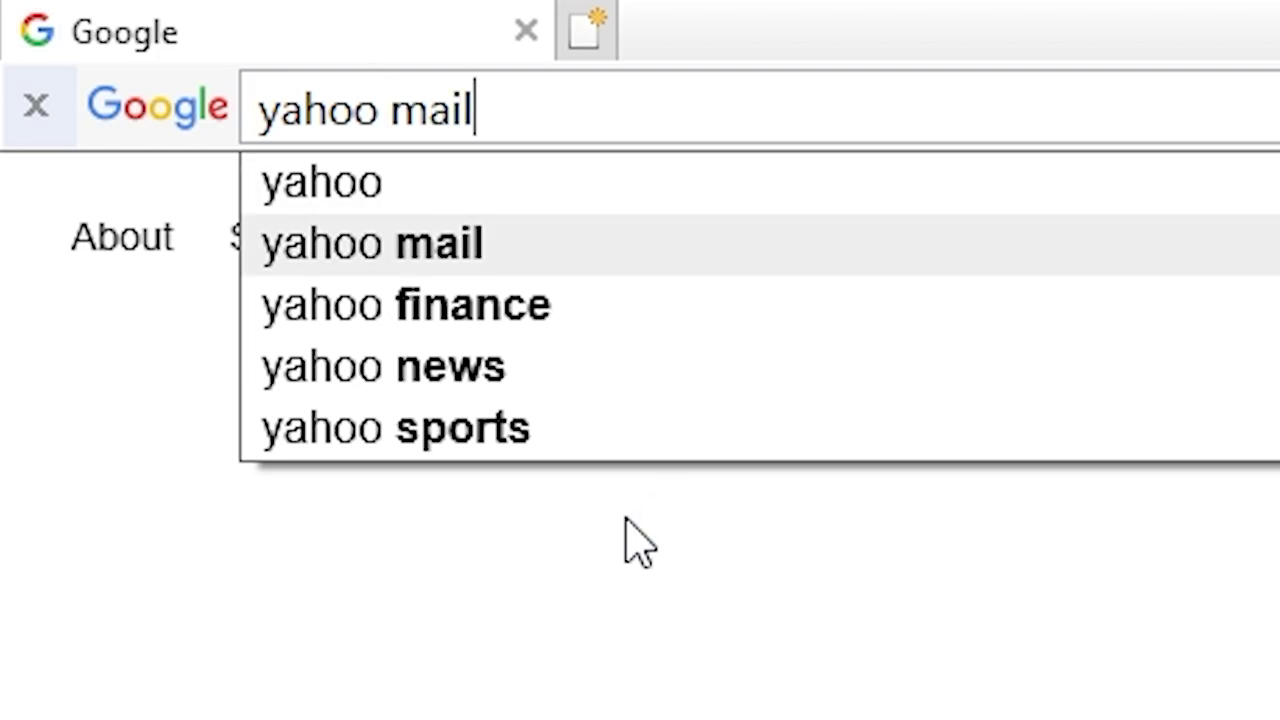
key(Return)
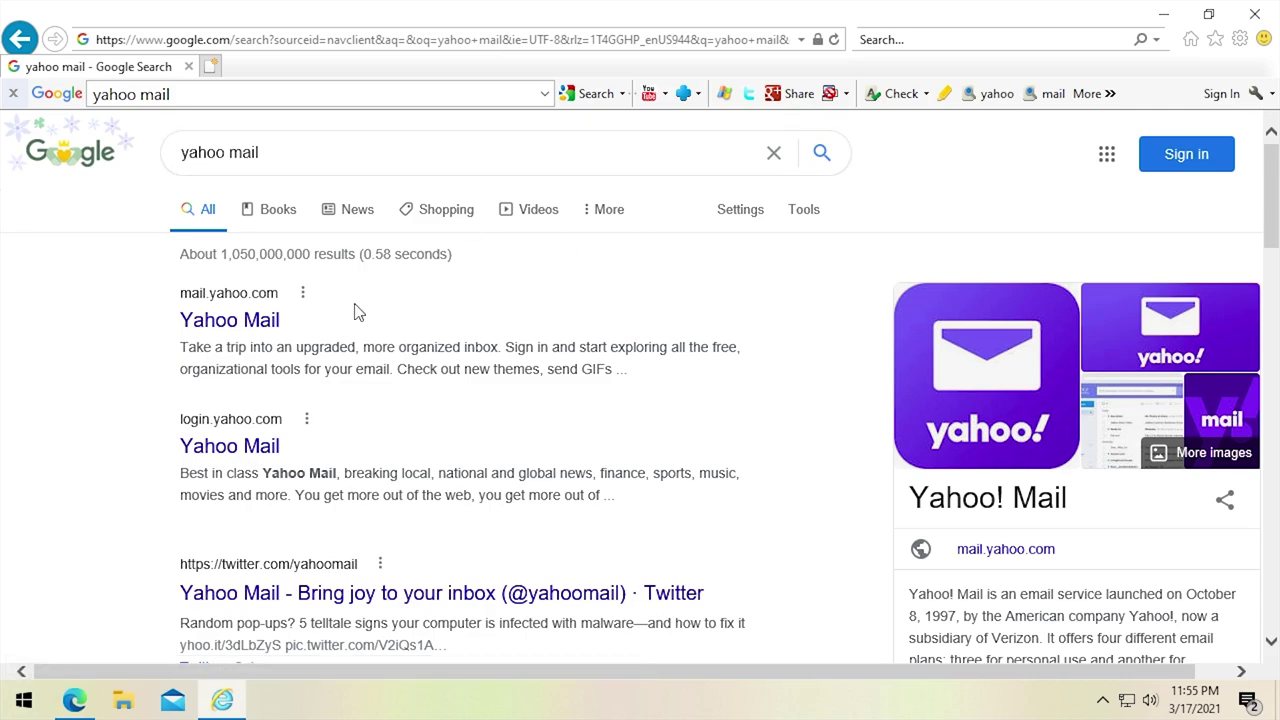
Go to google.com and search for michael mjd from the search box on the page.
click(283, 36)
text(google.com/)
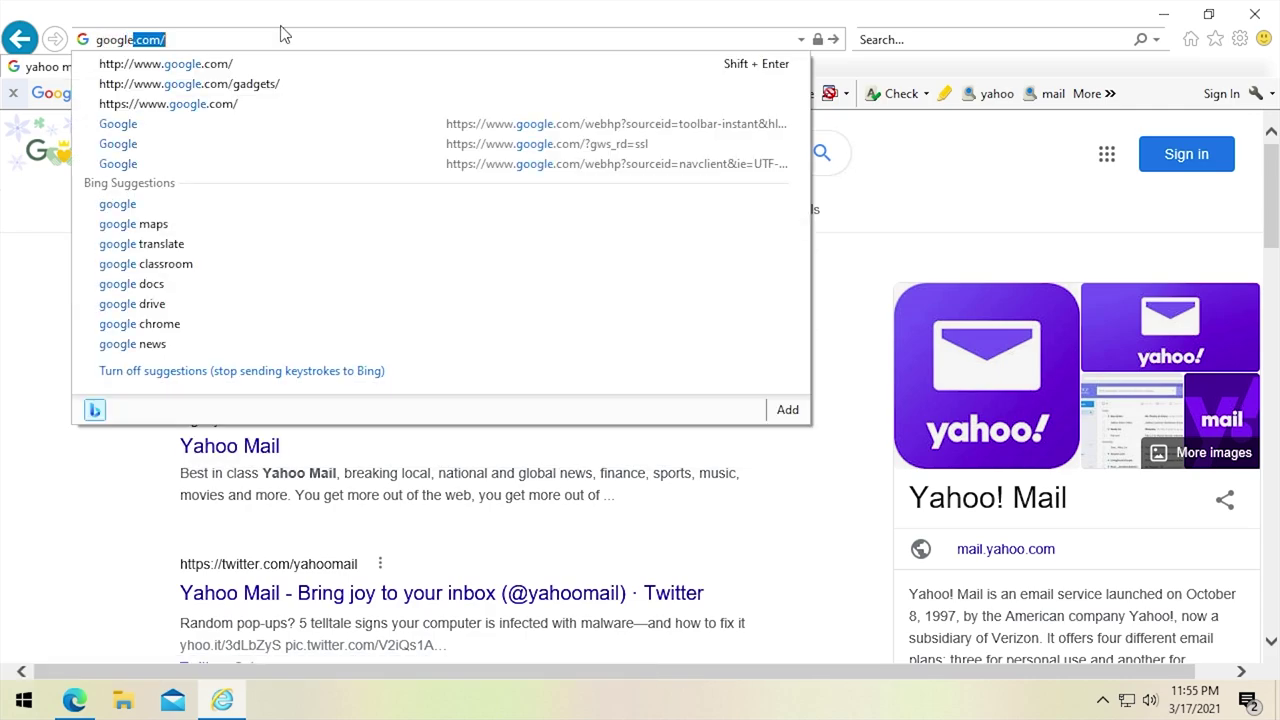
key(Return)
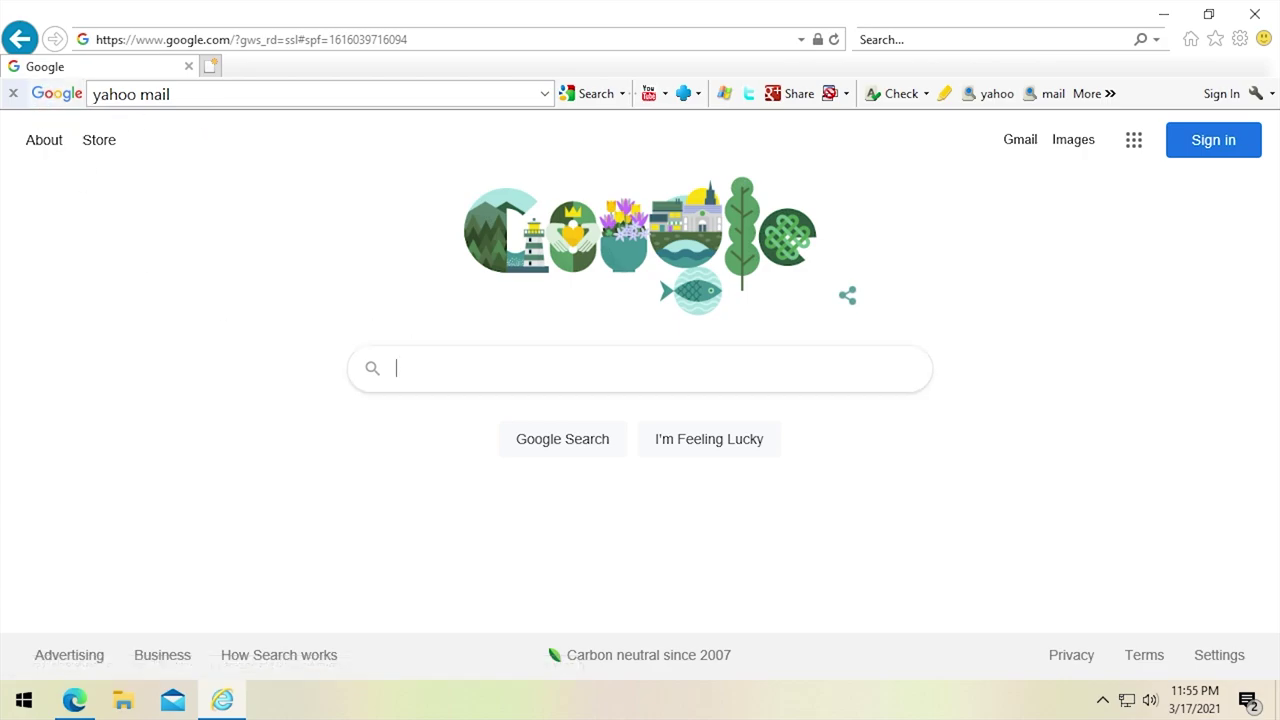
click(560, 368)
text(michael mjd)
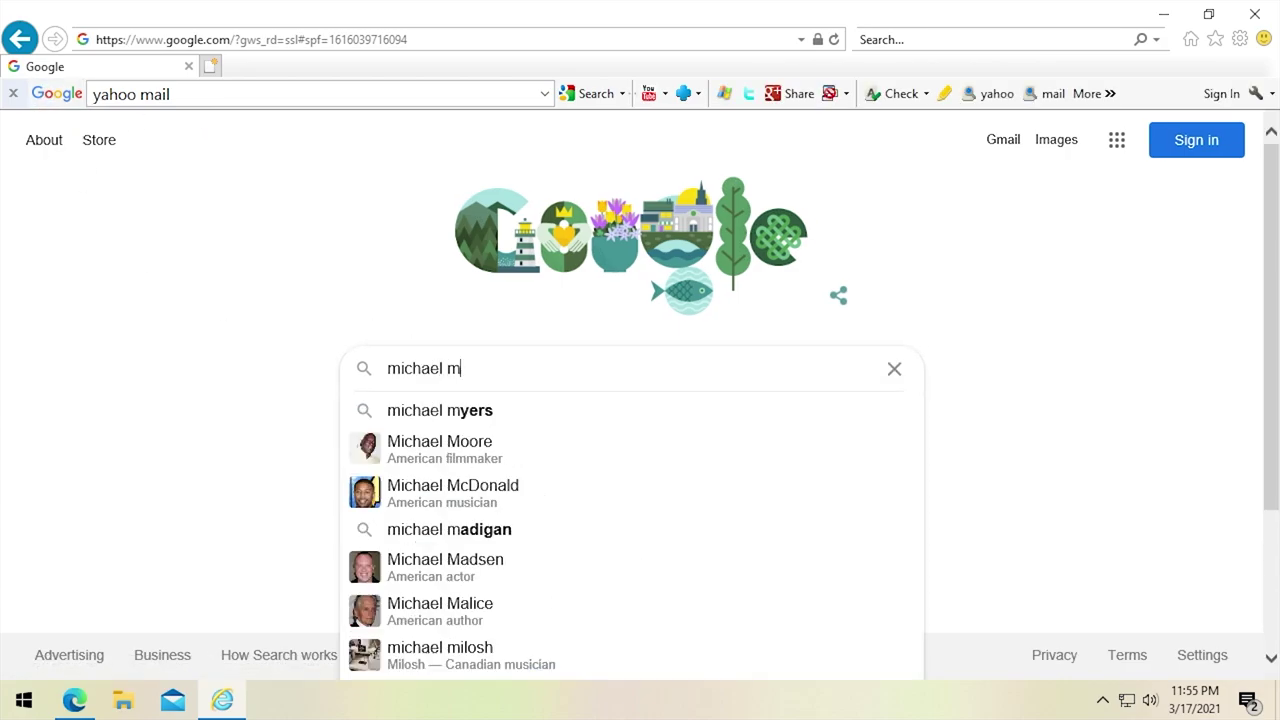
key(Return)
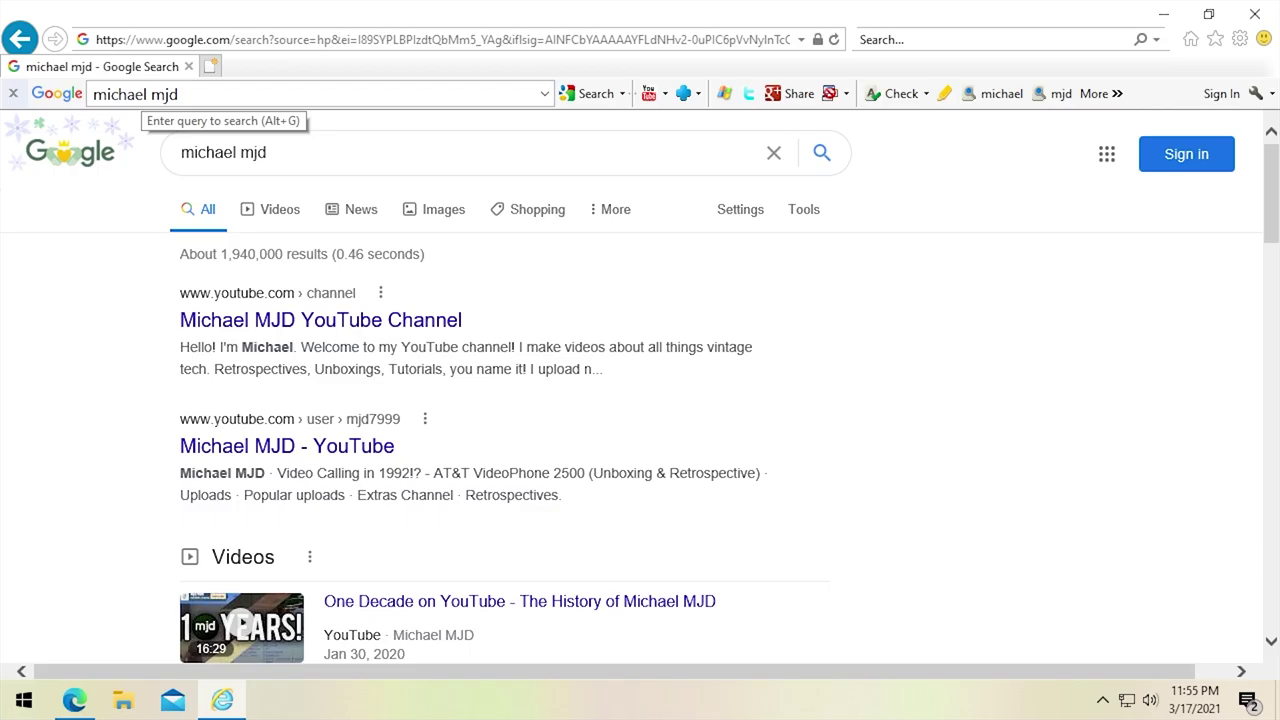
Search for michael mjd from the Google Toolbar, and run a Google Images search for yhaoo.
key(Return)
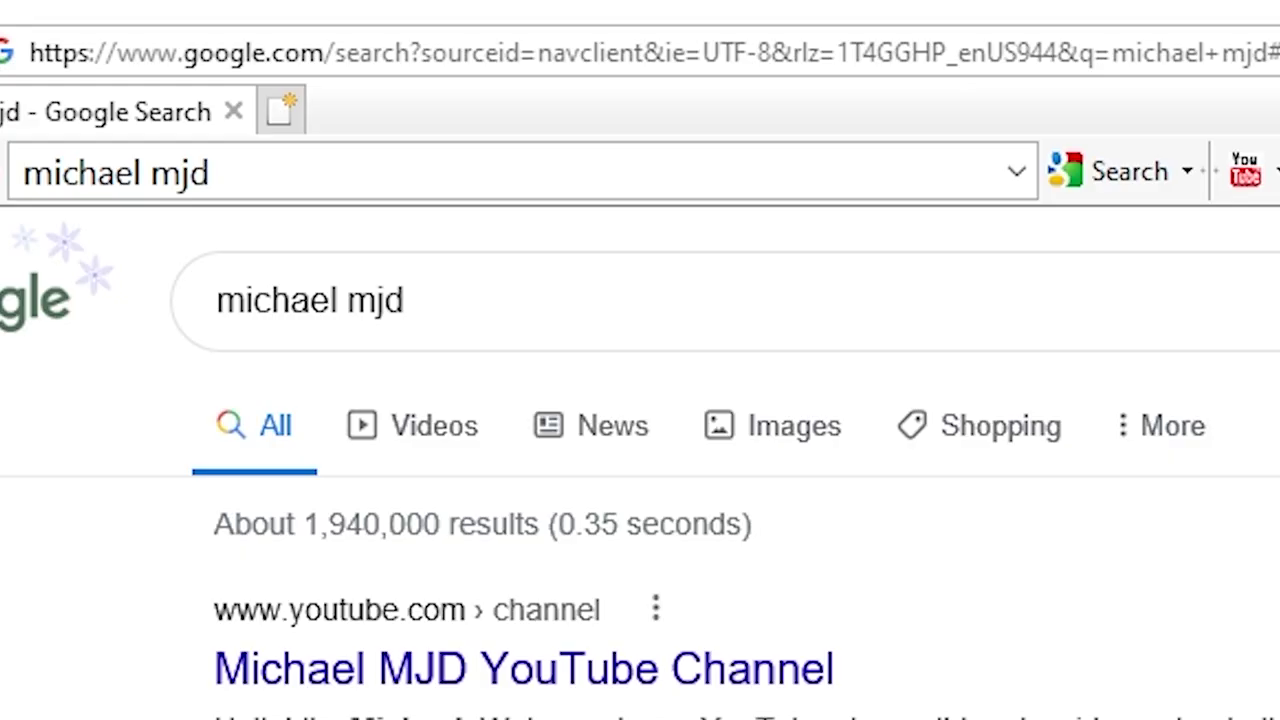
click(229, 180)
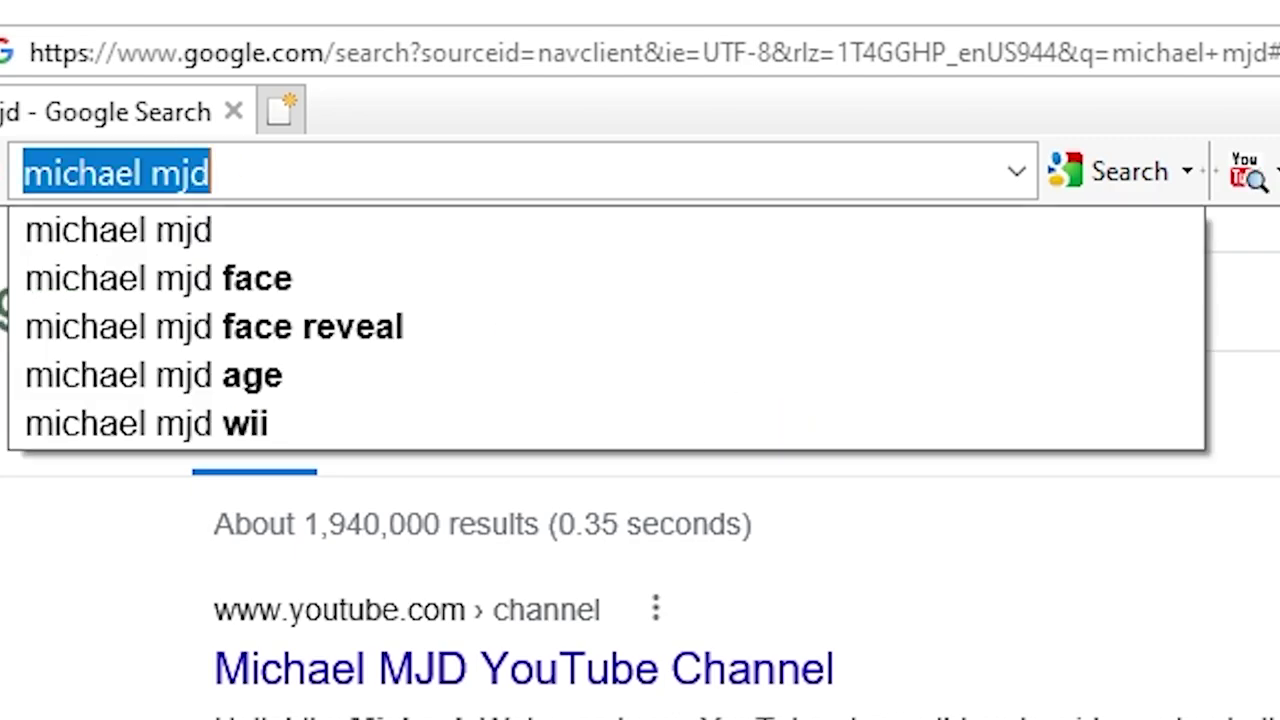
text(yhaoo)
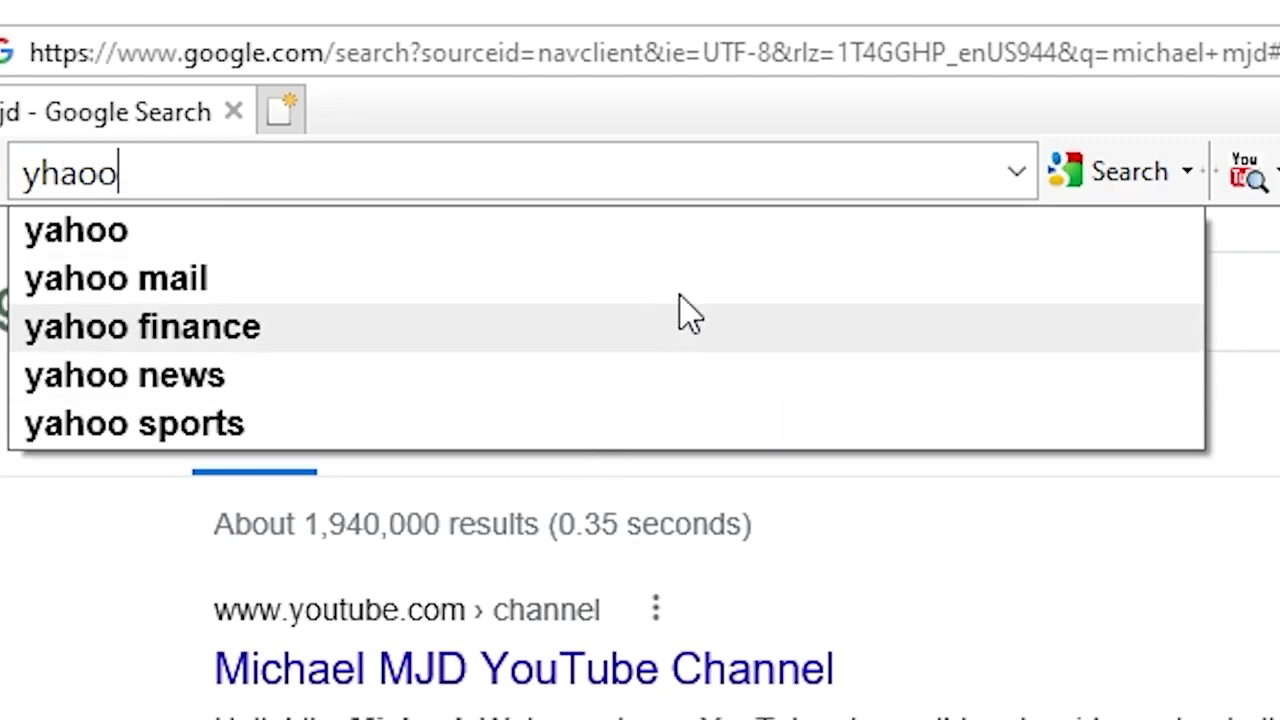
click(1189, 175)
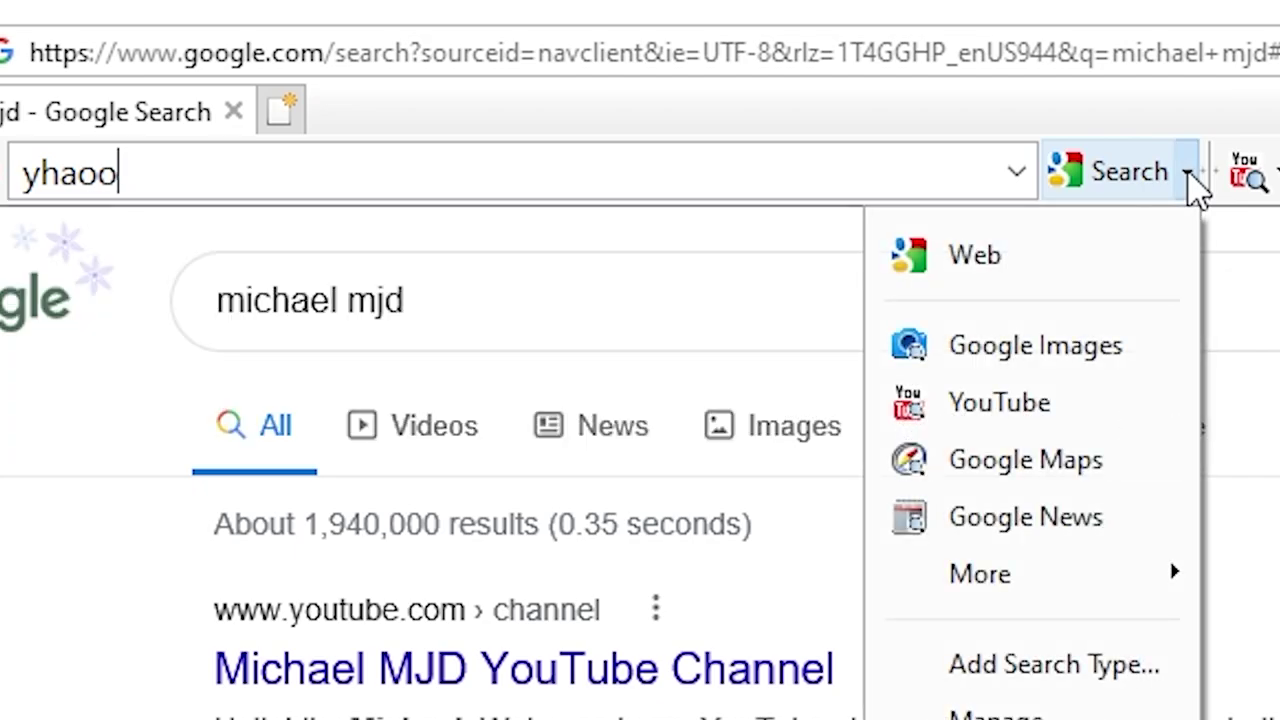
click(1075, 345)
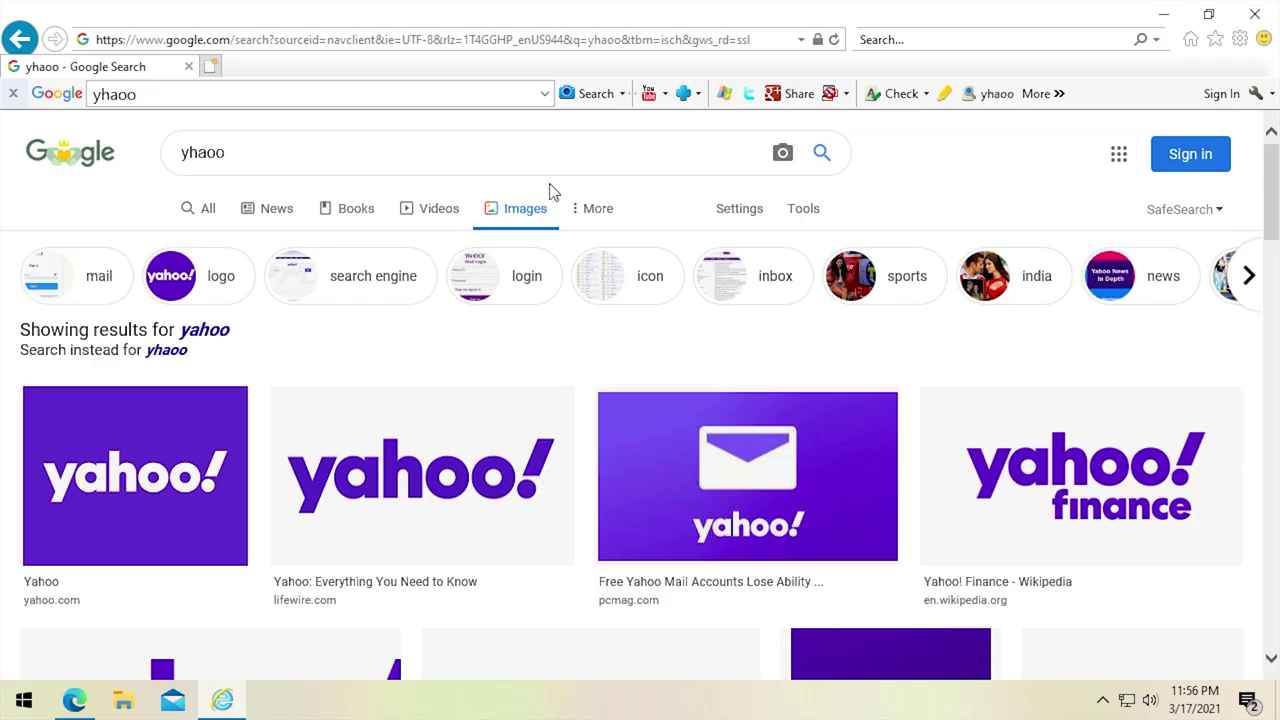
Search YouTube for yhaoo from the toolbar and return to the Internet Explorer window.
click(621, 93)
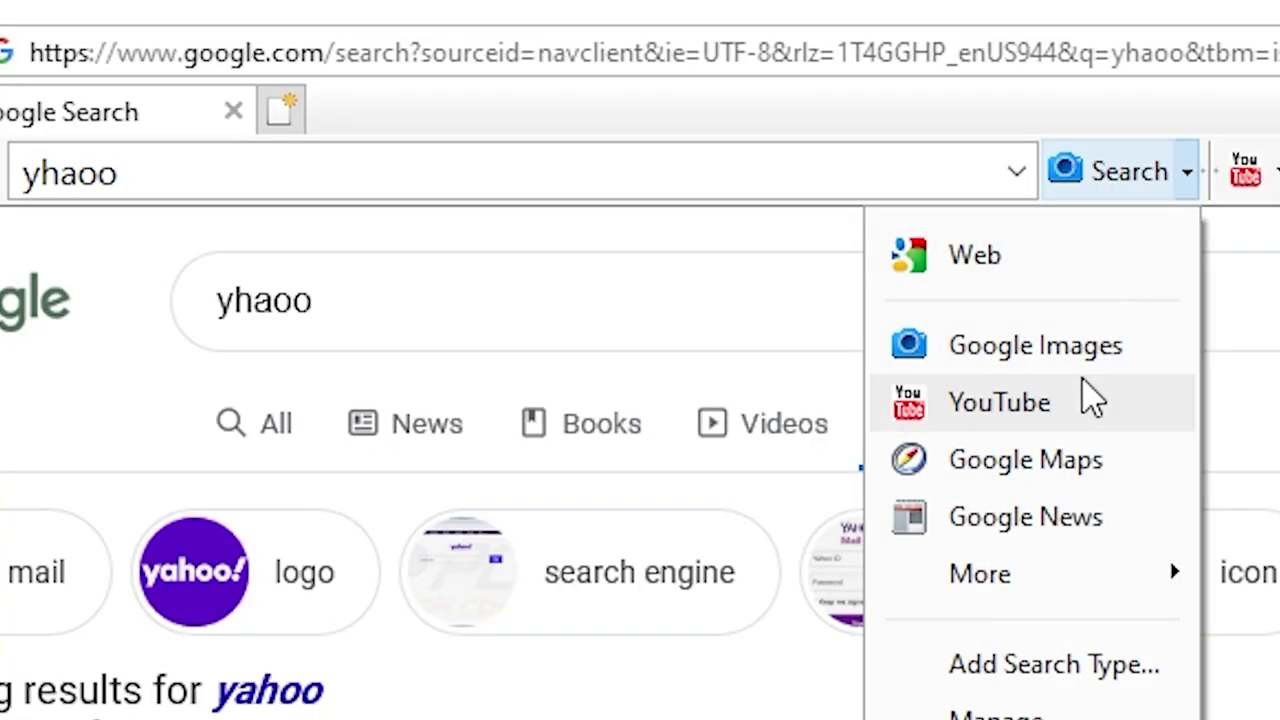
click(1090, 400)
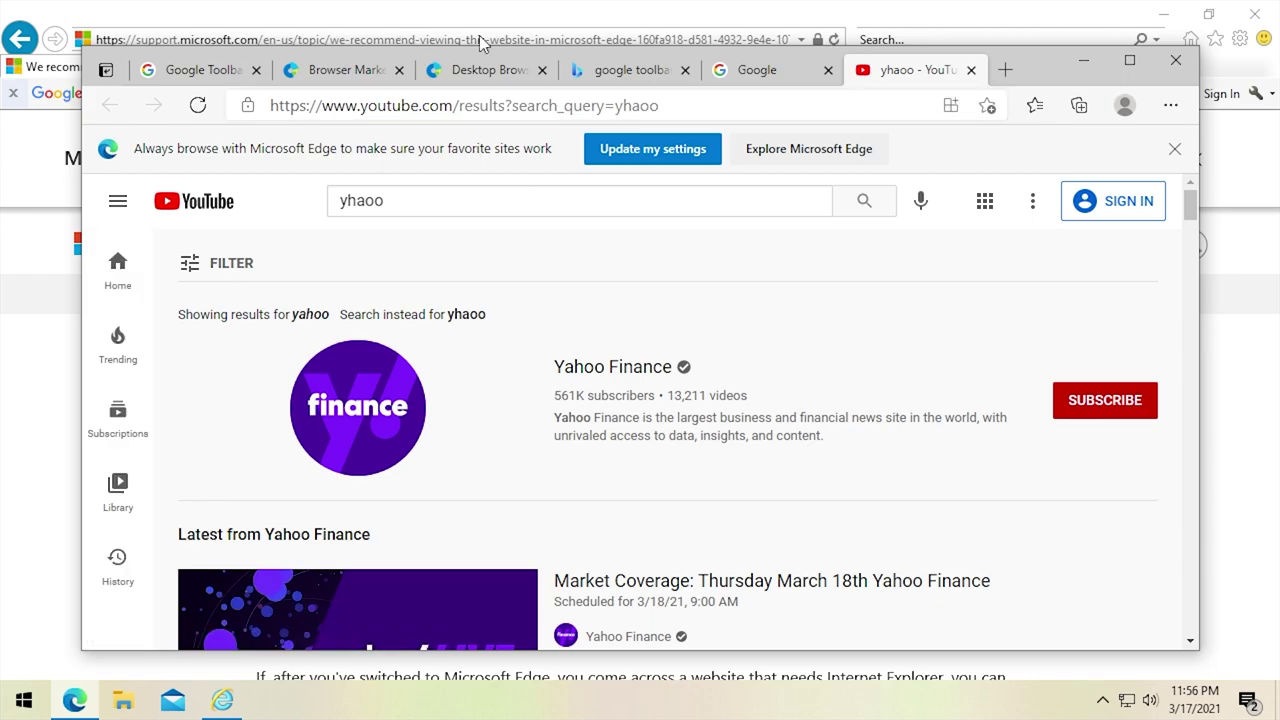
click(876, 20)
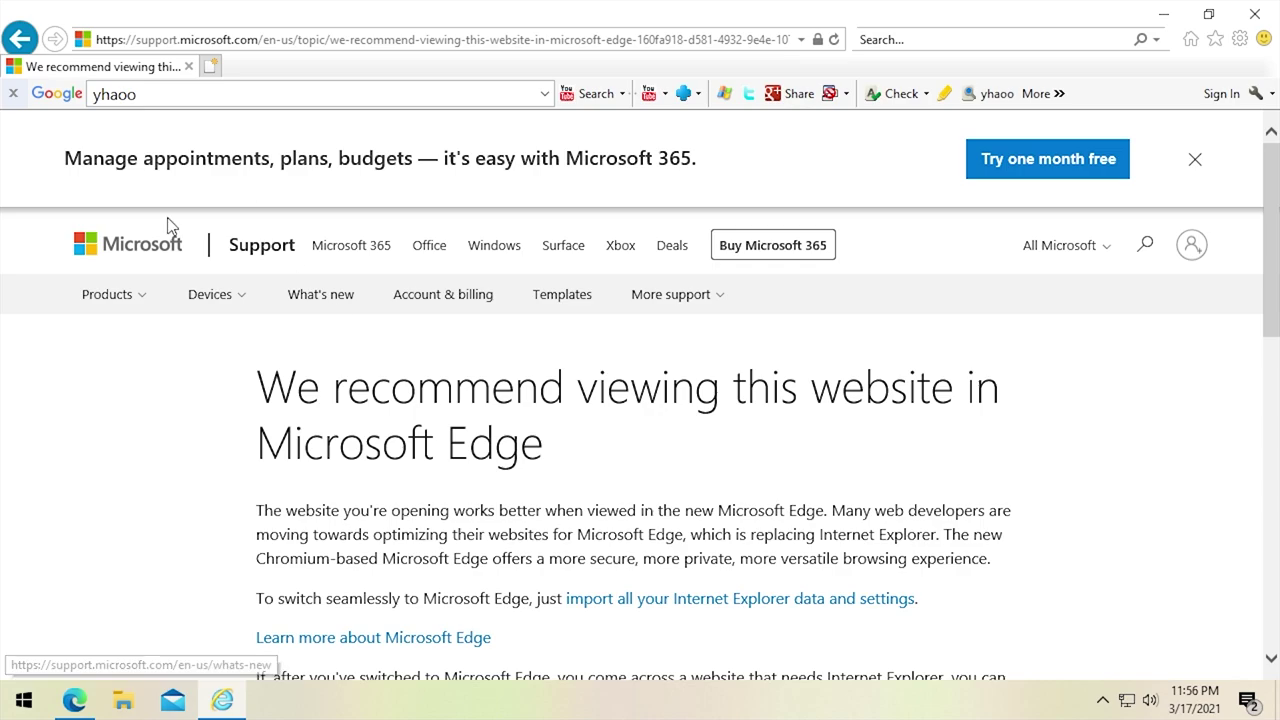
Go to youtube.com from Internet Explorer's address bar and return to the Internet Explorer window.
click(360, 40)
text(youtube.com)
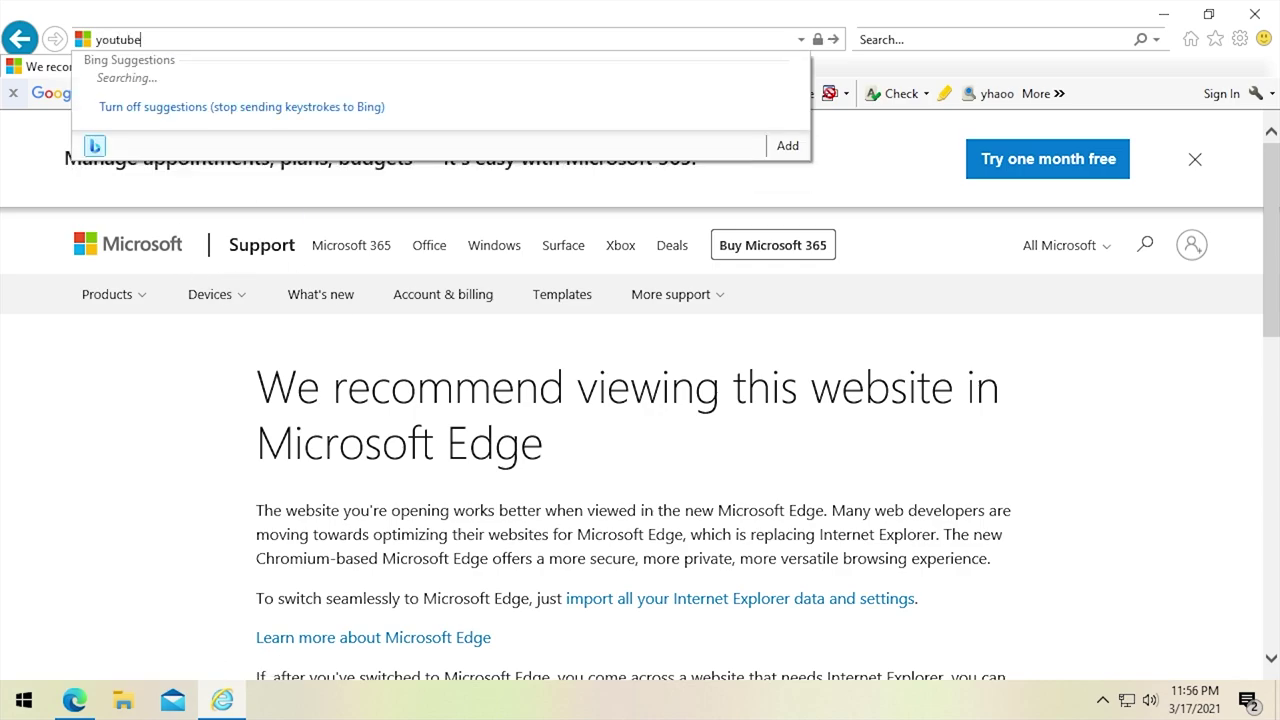
key(Return)
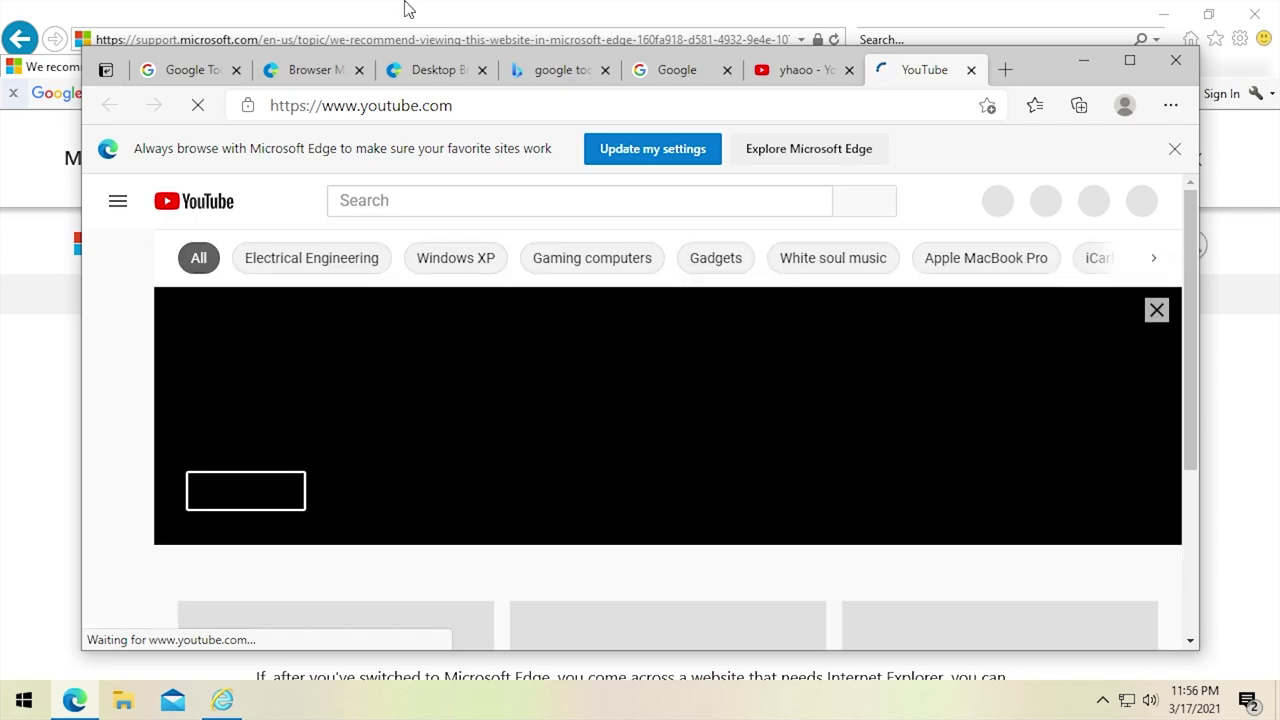
click(408, 8)
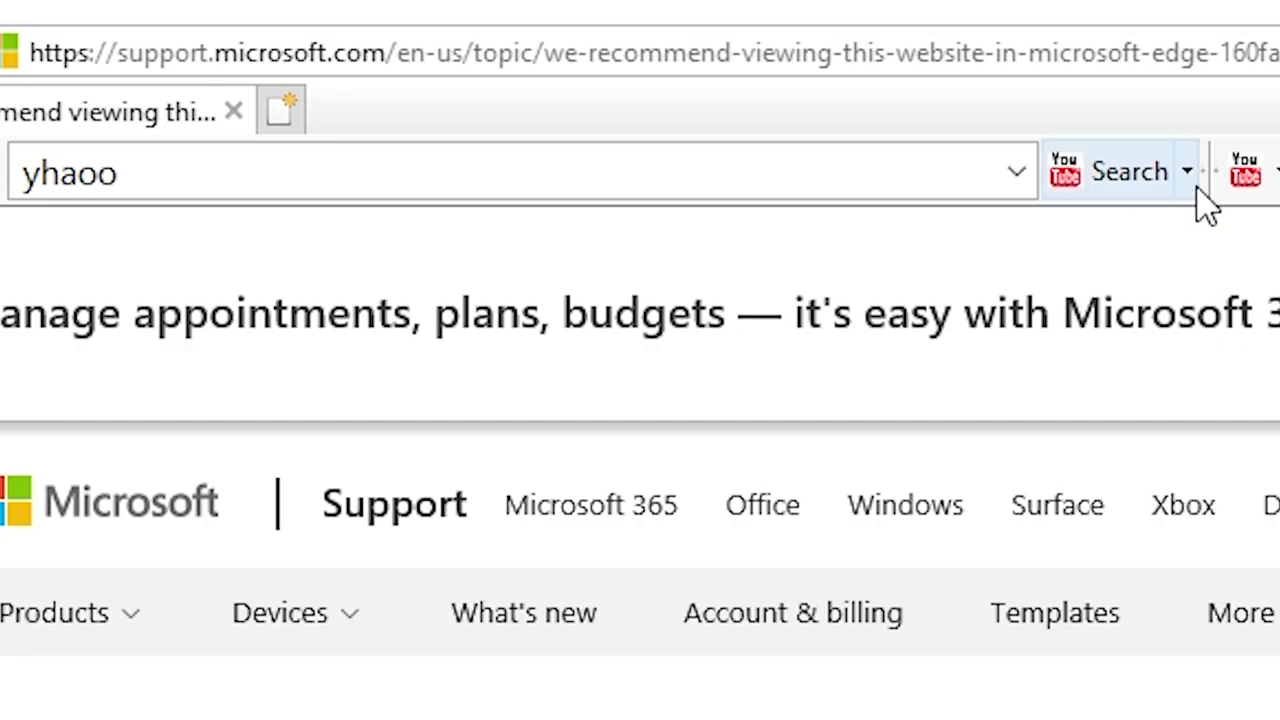
Search for yhaoo from the toolbar with Google Maps and with orkut.
click(643, 97)
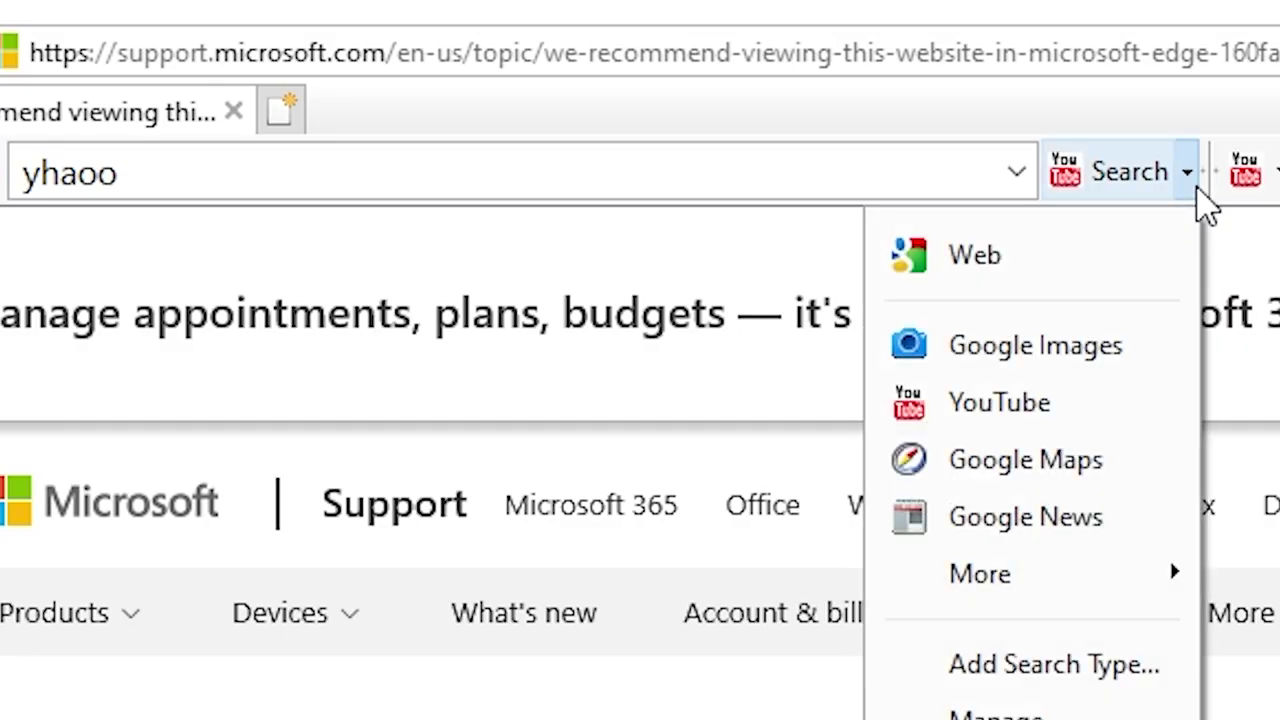
click(1122, 470)
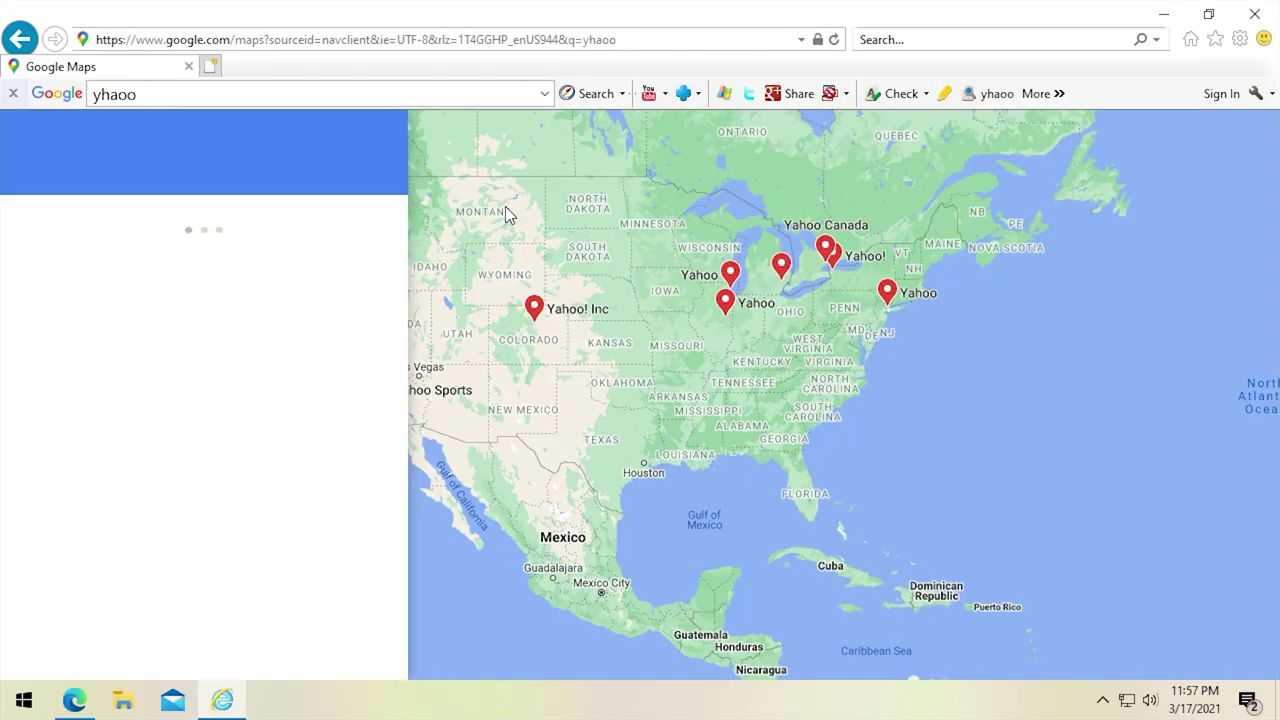
click(621, 93)
mouse_move(548, 272)
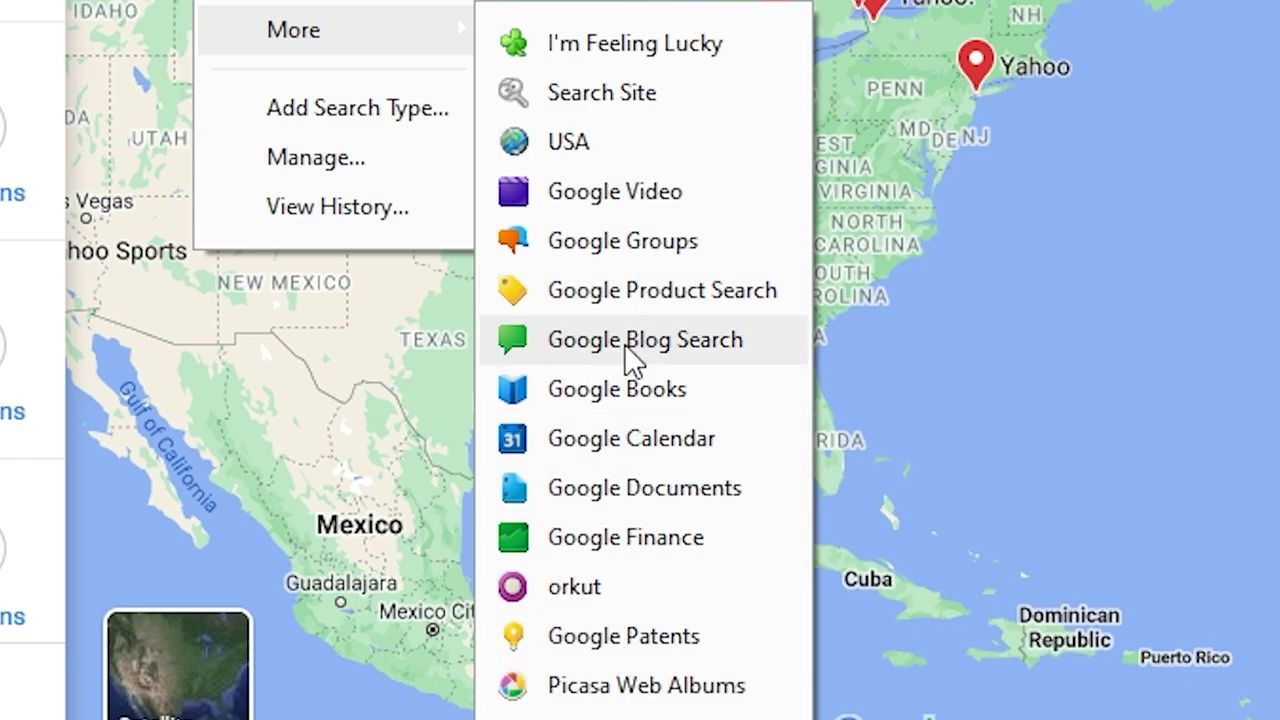
click(626, 600)
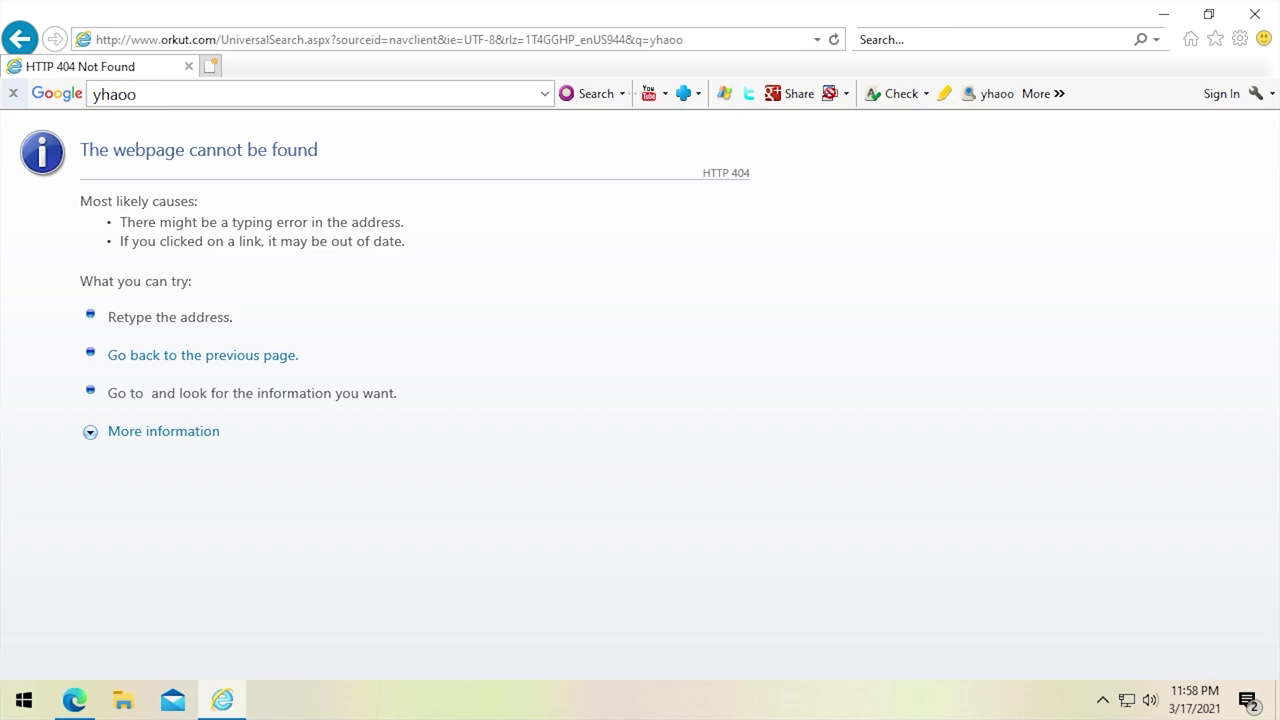
Search Picasa Web Albums for yhaoo from the toolbar and review the remaining search types.
click(622, 93)
mouse_move(528, 274)
click(739, 624)
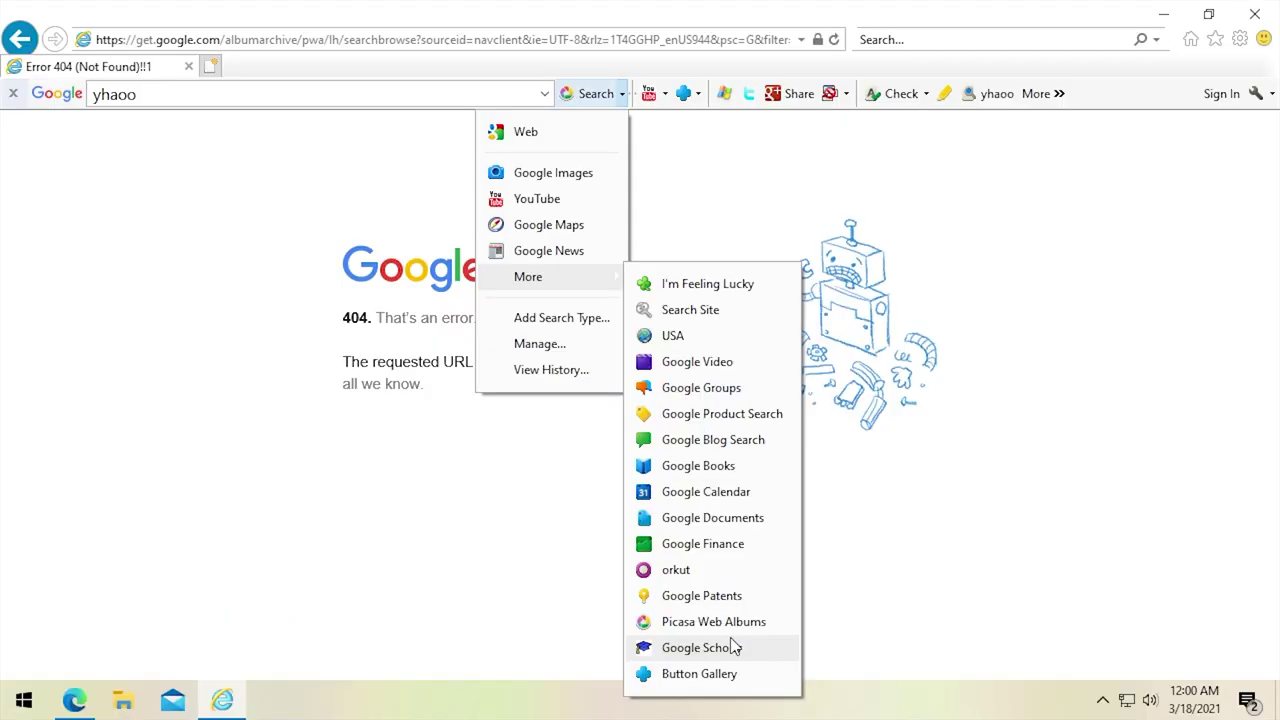
click(1094, 574)
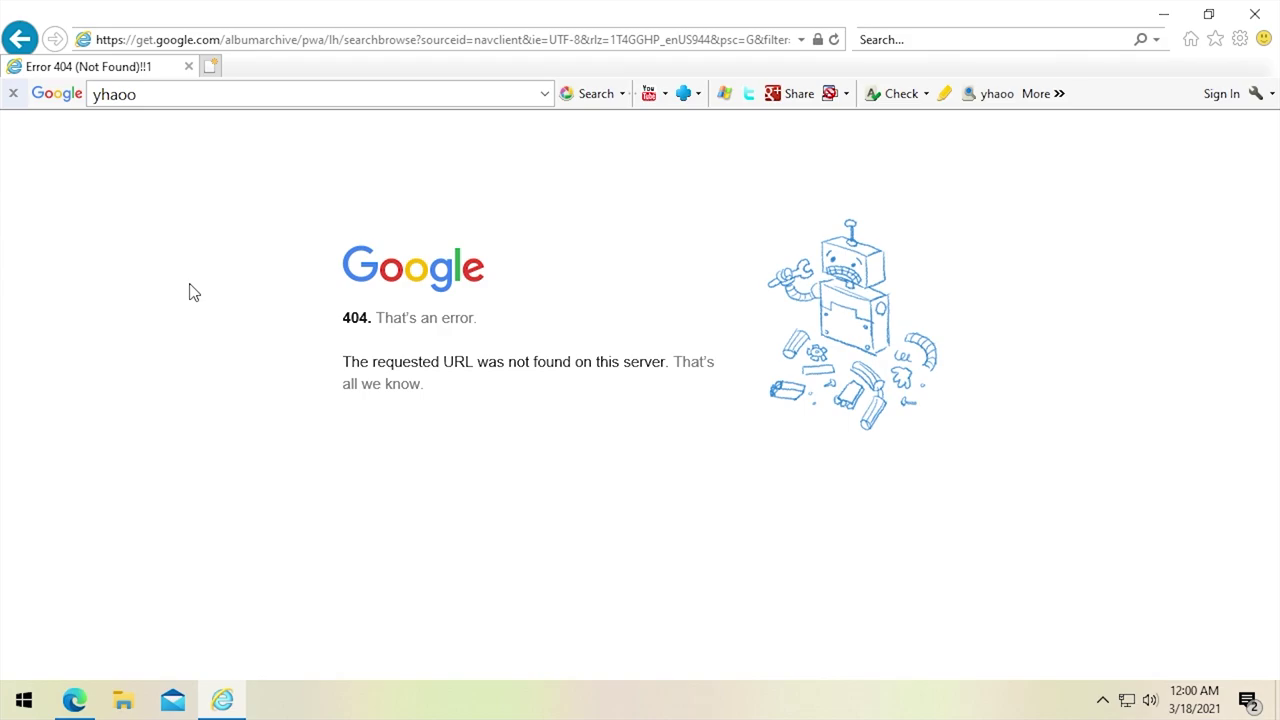
Check the toolbar's version and copyright year in its options, and look over the additional search types.
click(66, 104)
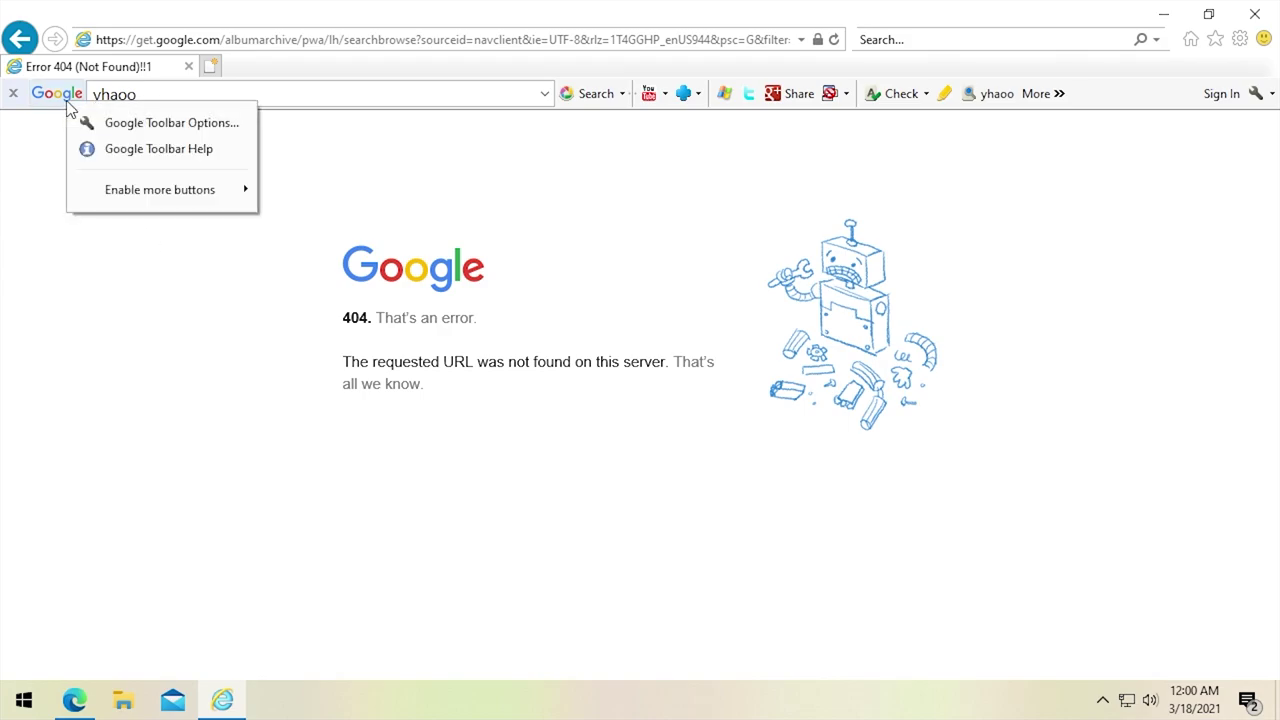
click(124, 121)
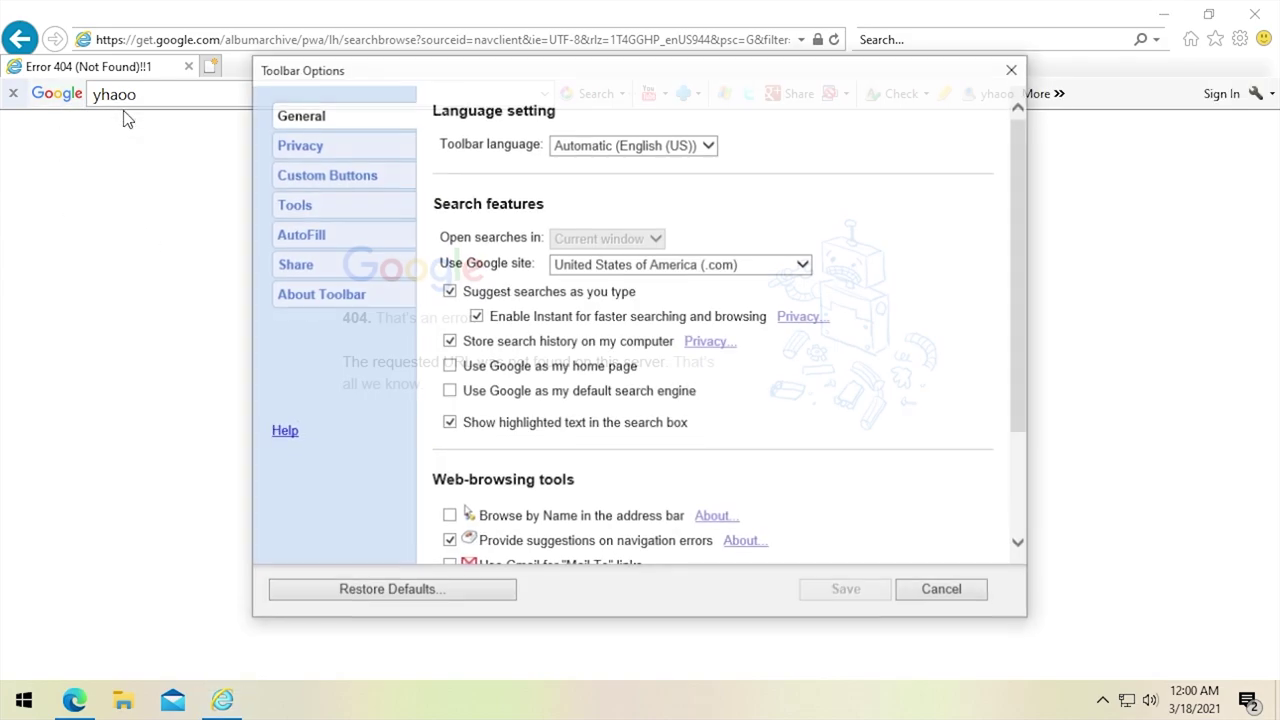
click(375, 305)
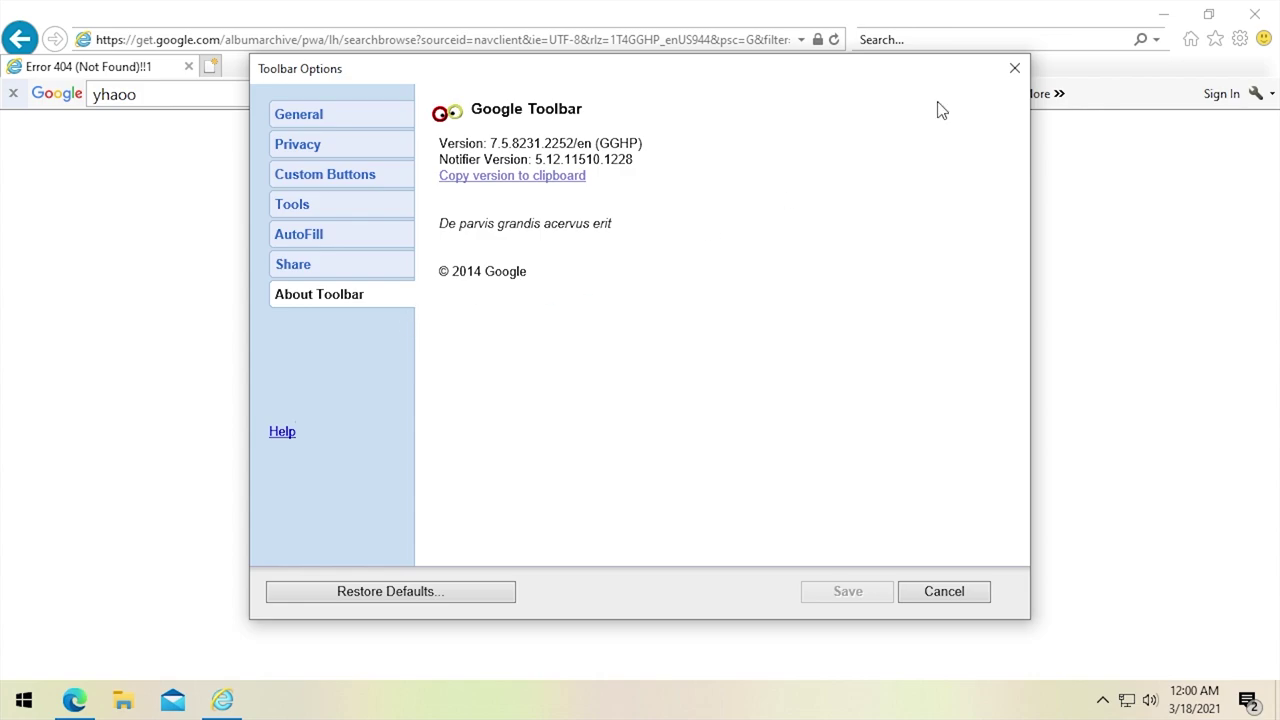
click(1012, 69)
click(621, 94)
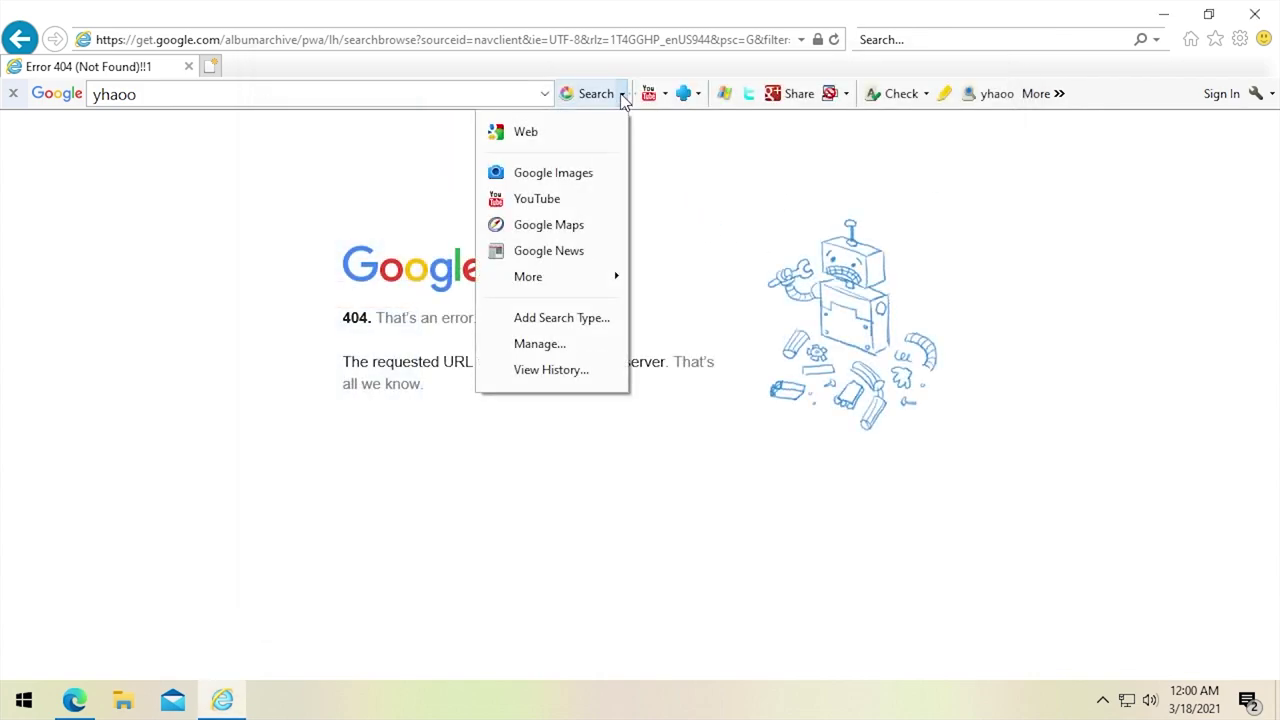
mouse_move(528, 277)
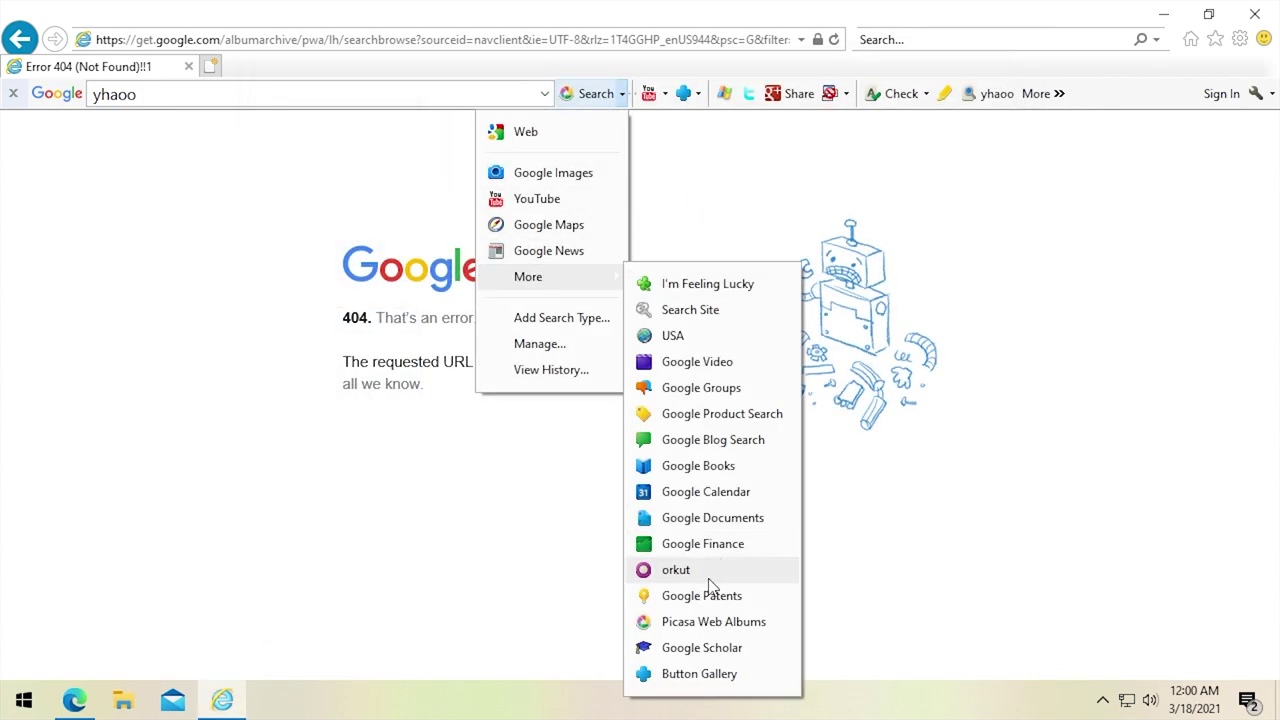
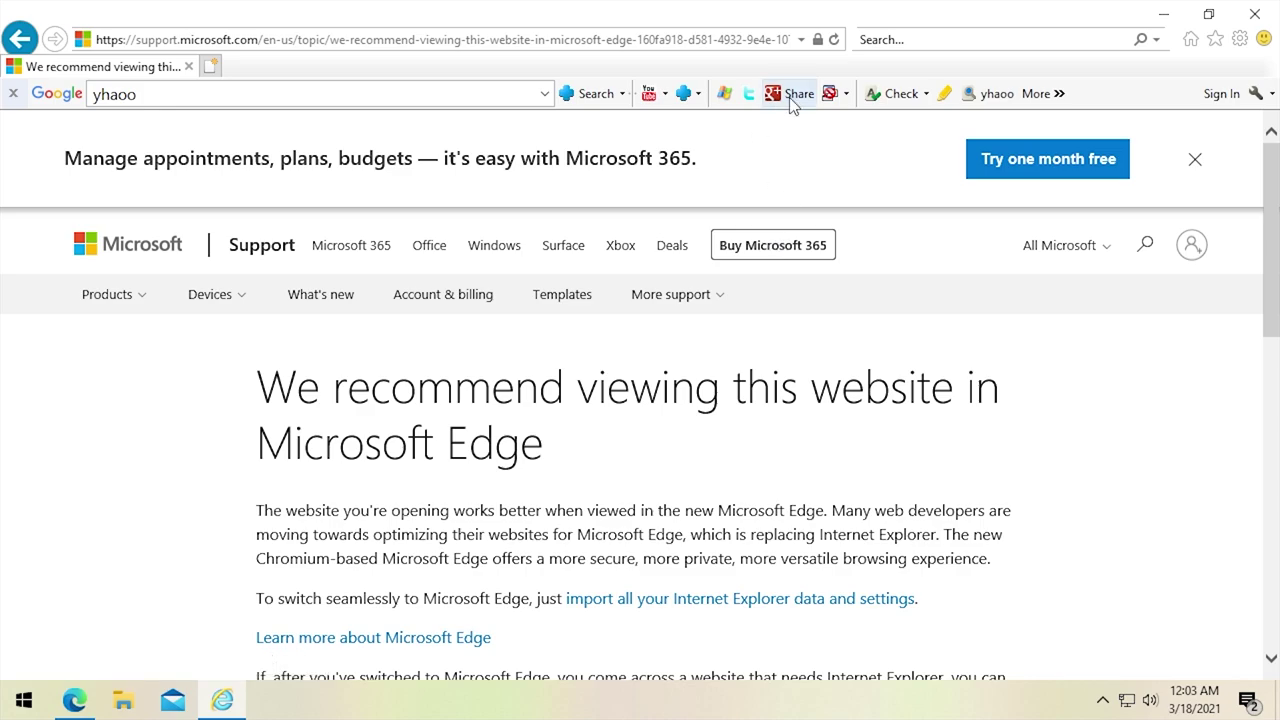
Try to share the Microsoft Support page on Google+, signing in with a Google account.
click(789, 97)
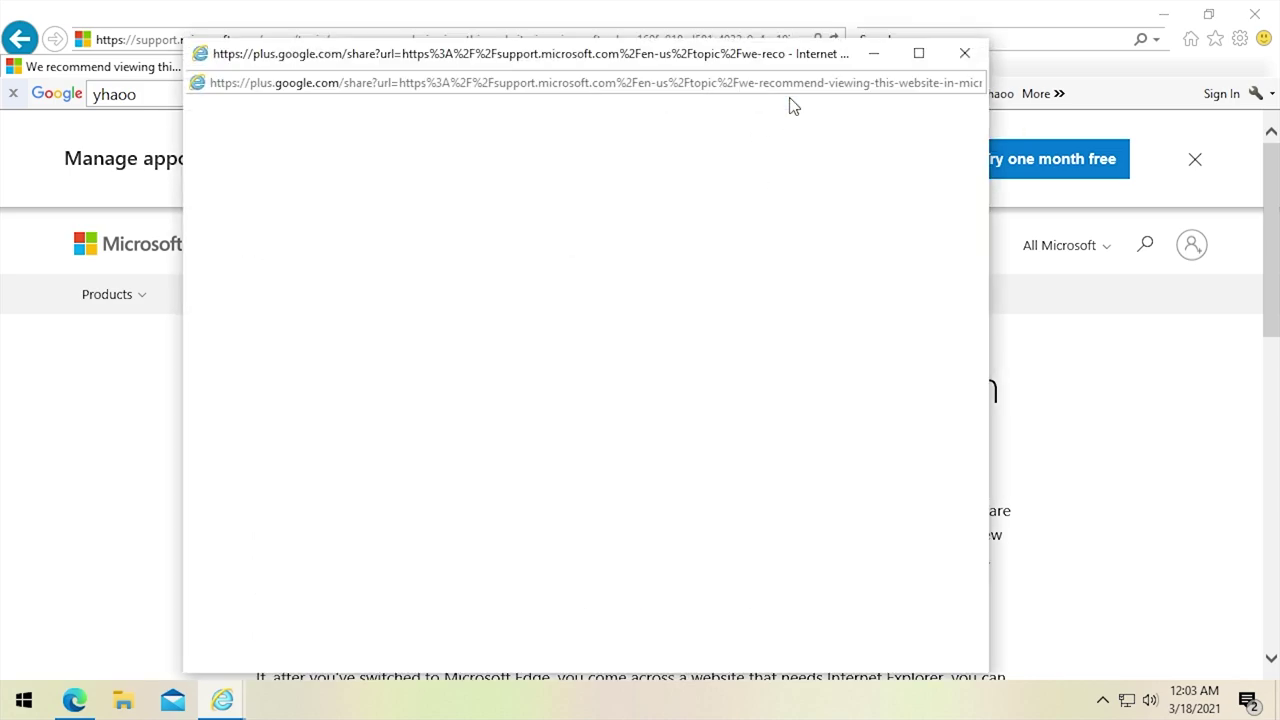
mouse_move(571, 63)
mouse_down()
mouse_move(802, 86)
mouse_move(580, 42)
mouse_up()
scroll(1003, 351, down, 2)
scroll(980, 171, up, 1)
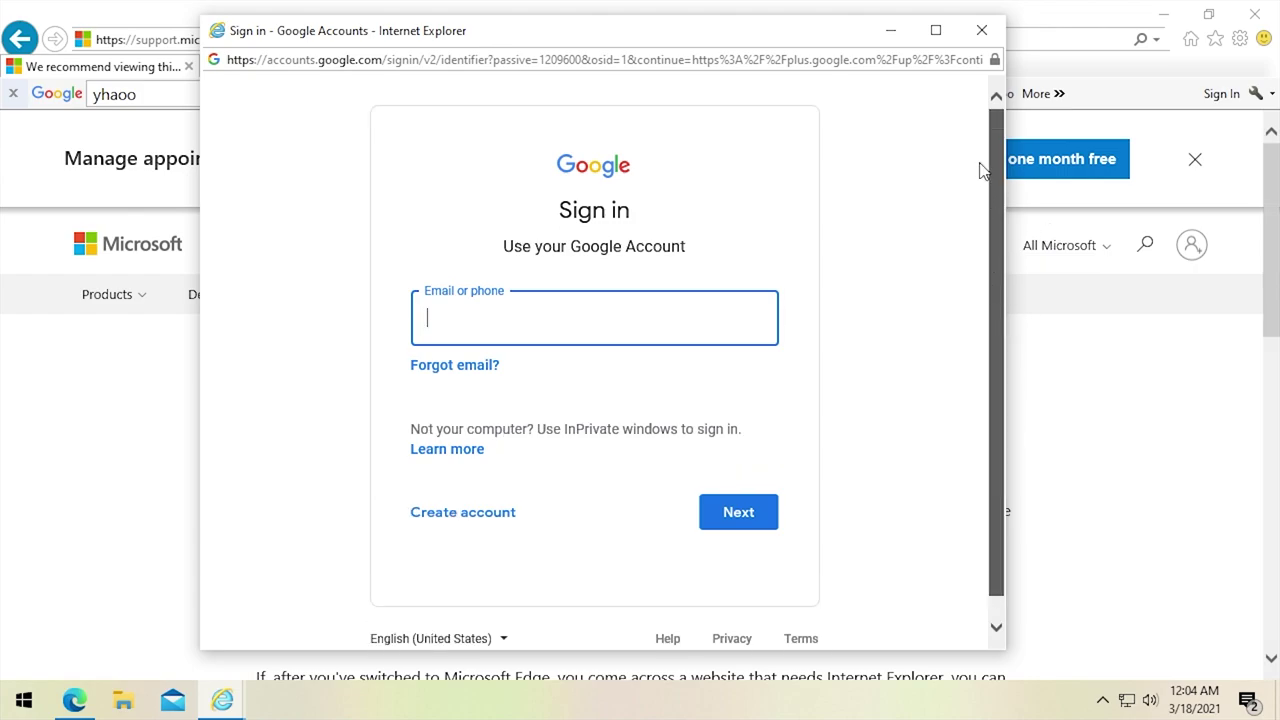
click(523, 274)
click(523, 274)
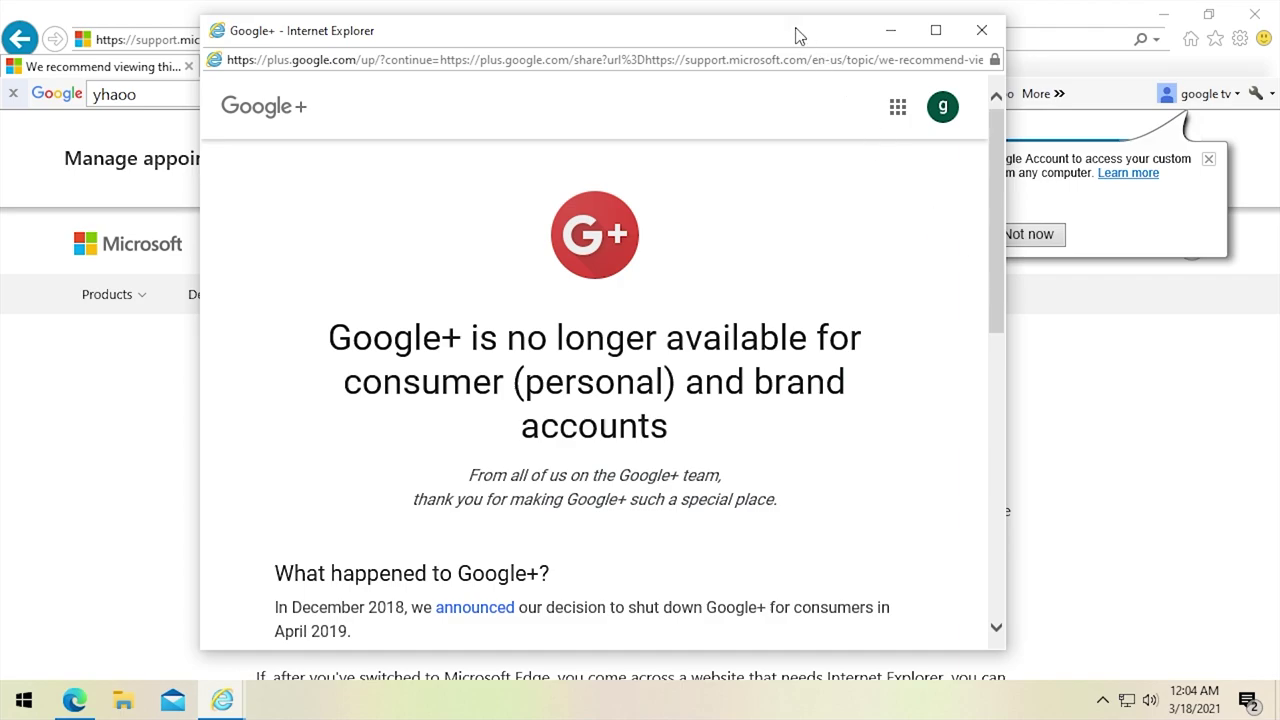
drag(794, 34, 816, 32)
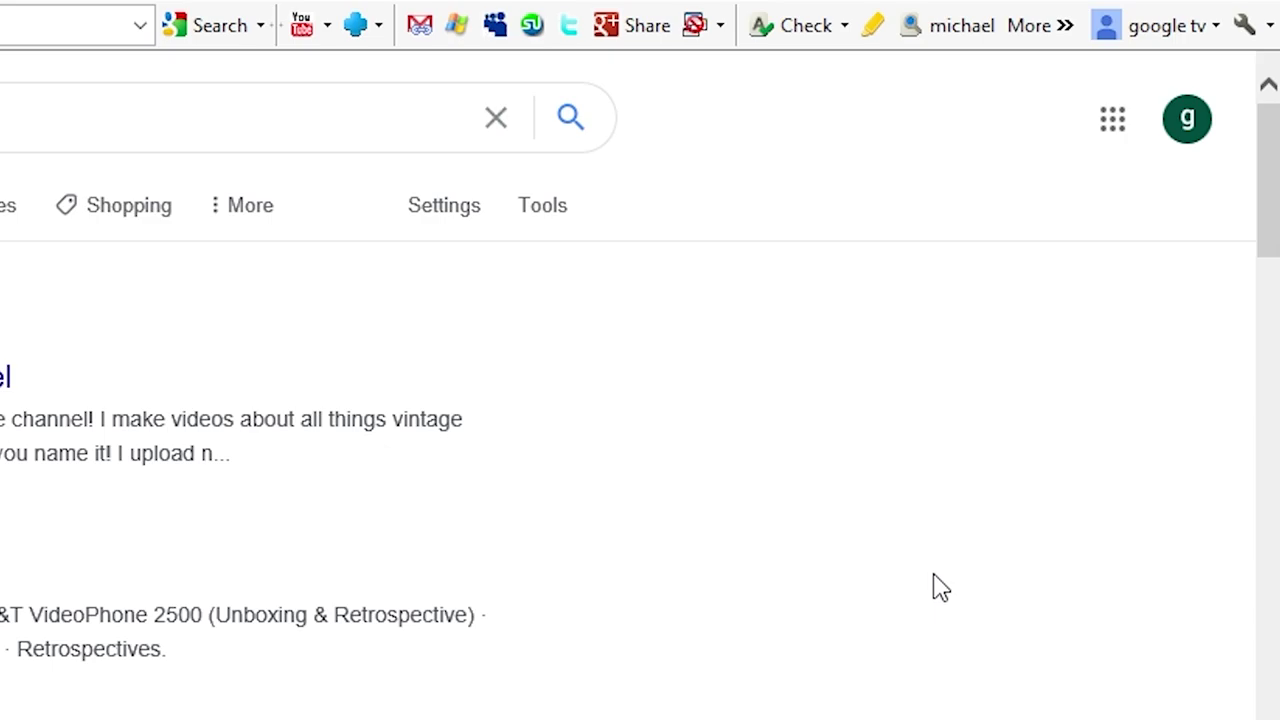
Look through the toolbar's extra features and share the michael mjd results page by email using the Mail app.
click(1046, 40)
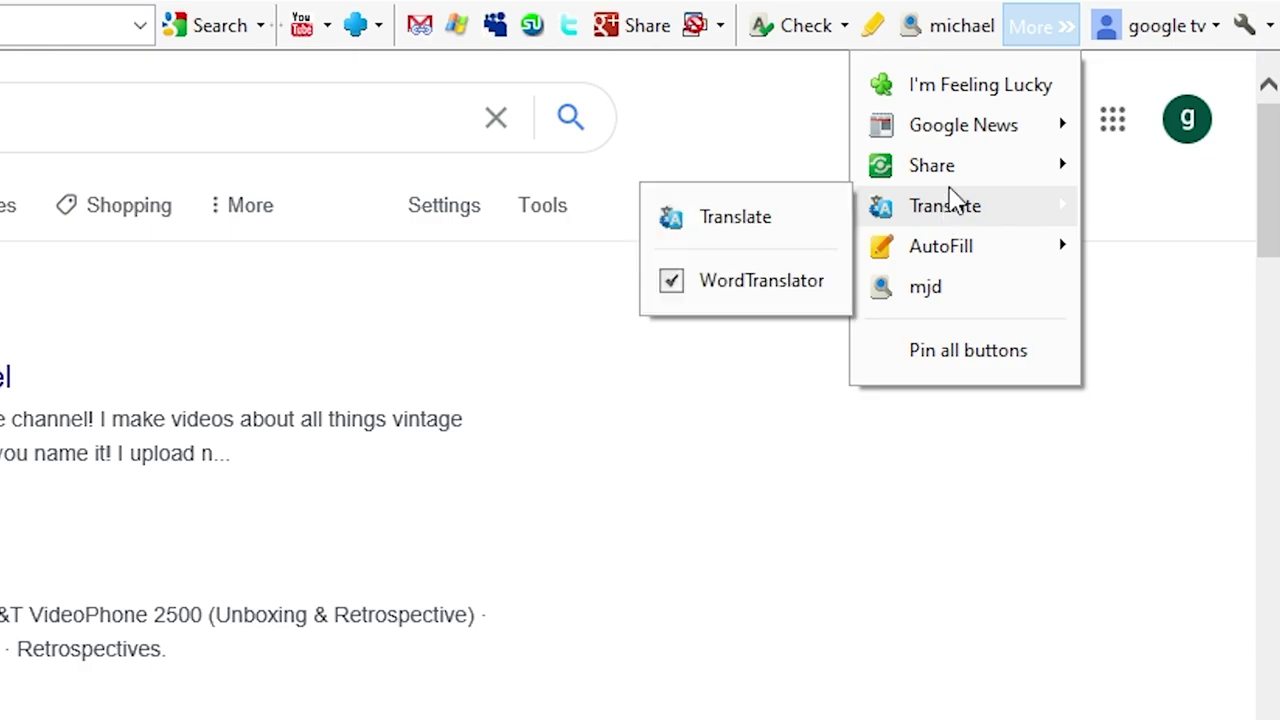
mouse_move(950, 172)
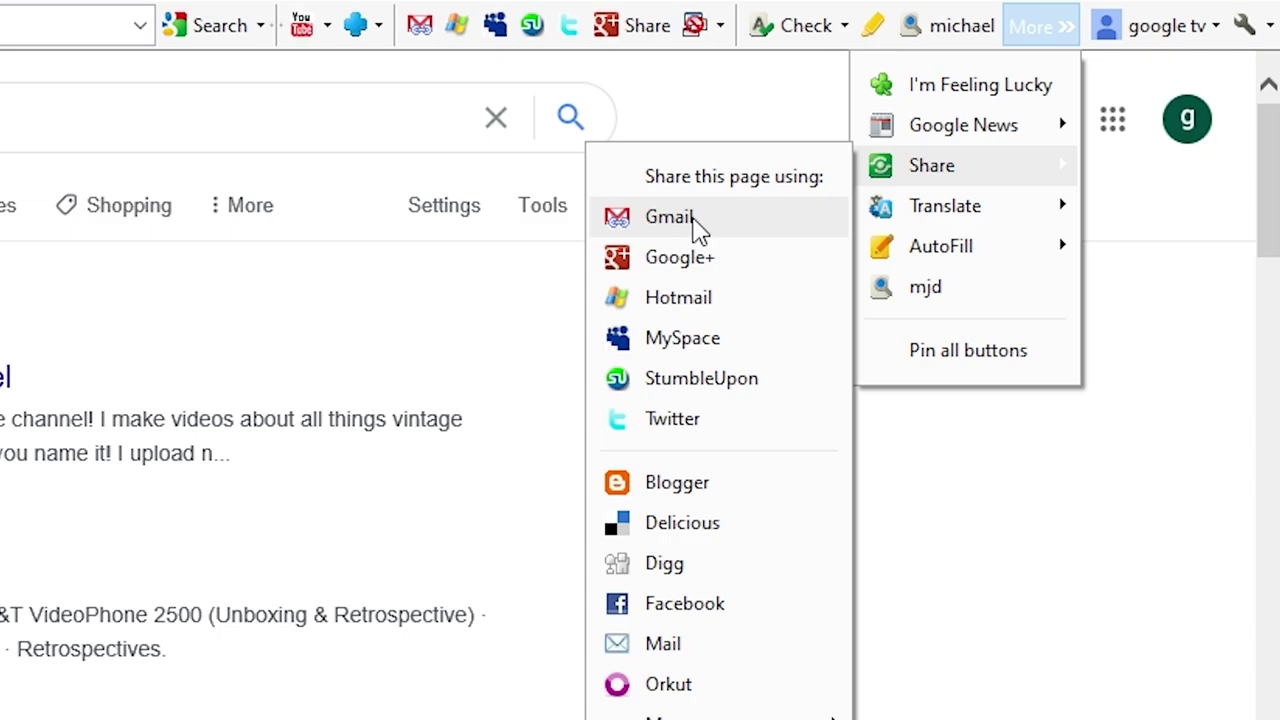
click(679, 298)
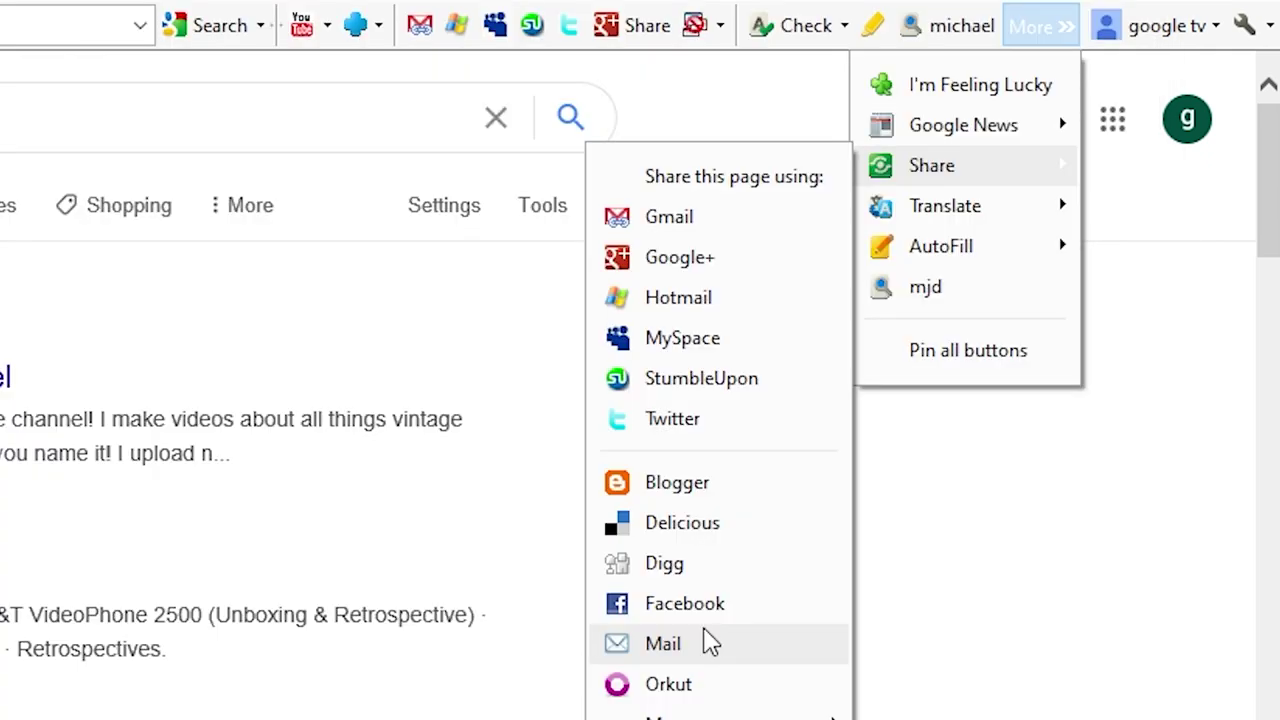
click(706, 642)
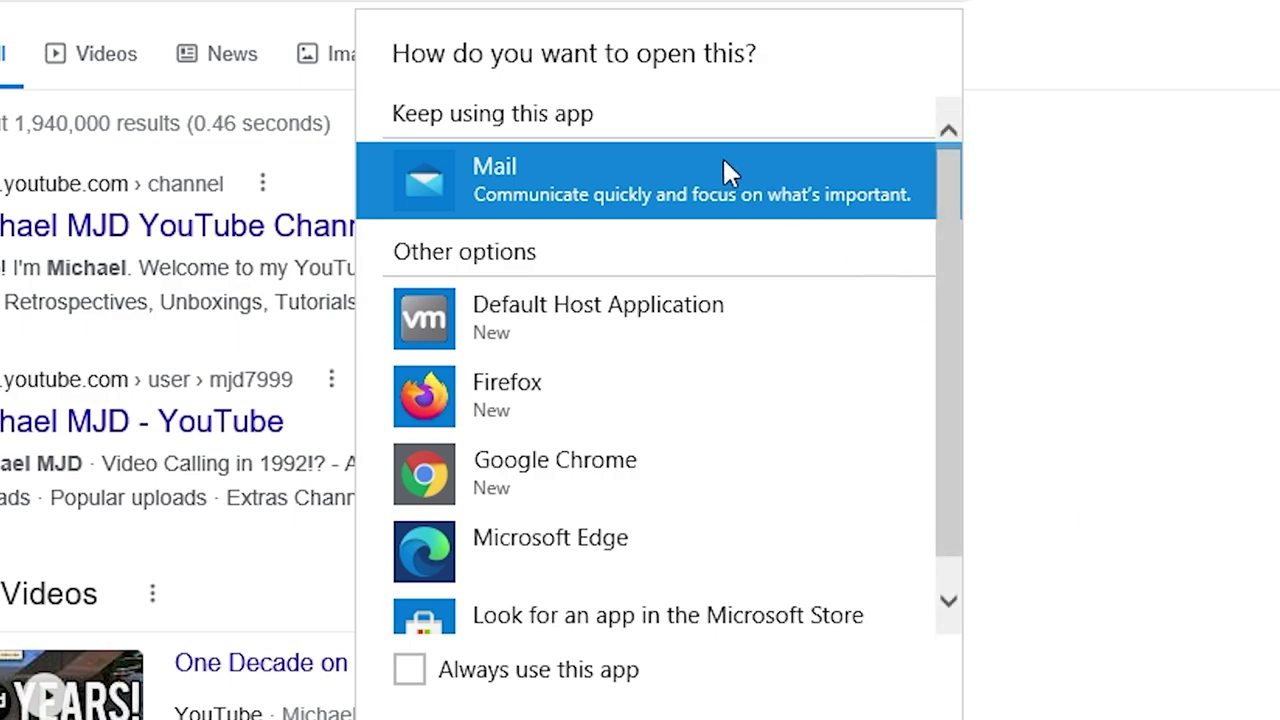
click(730, 708)
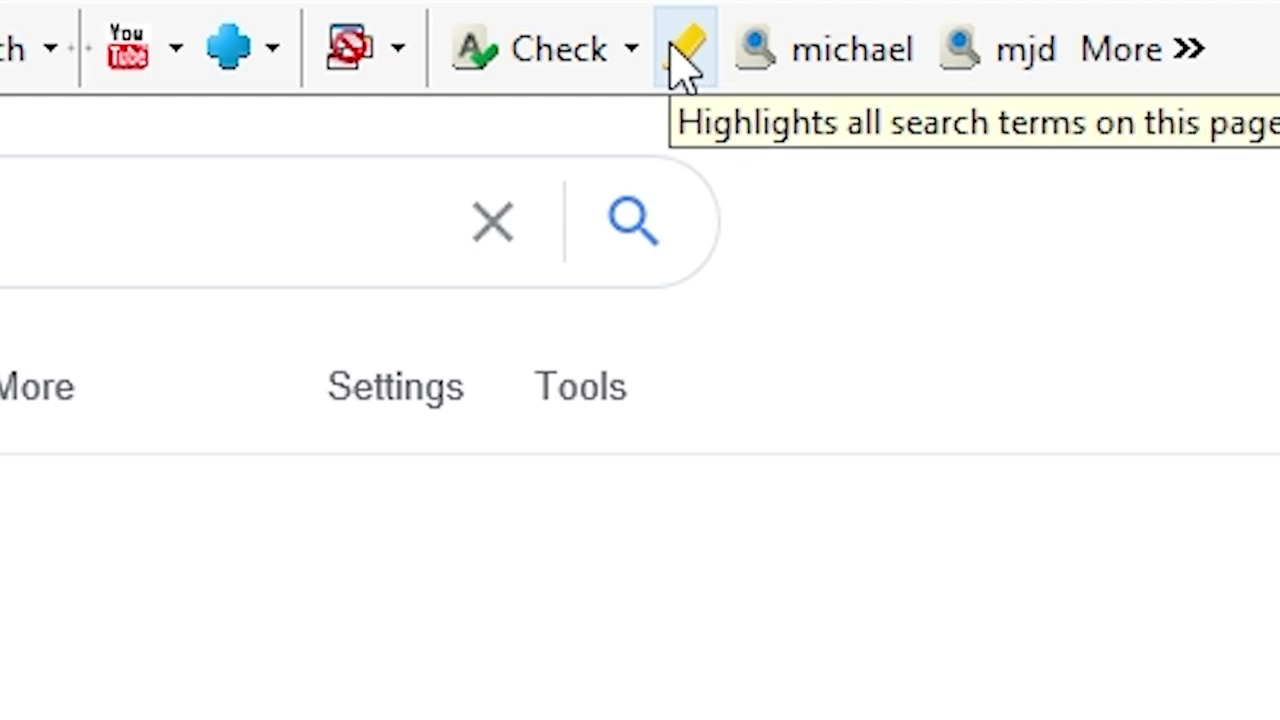
Highlight all search terms on the michael mjd results page and look through the highlighted results.
click(684, 50)
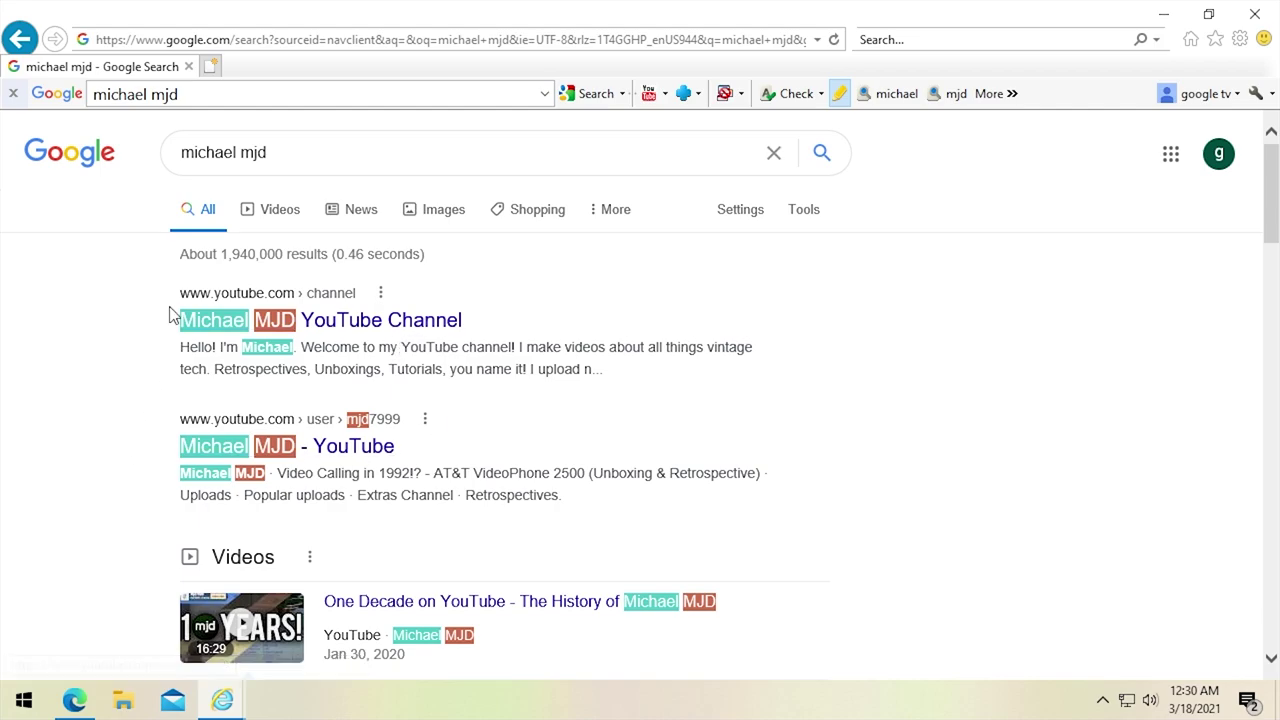
scroll(327, 334, down, 3)
scroll(383, 414, up, 3)
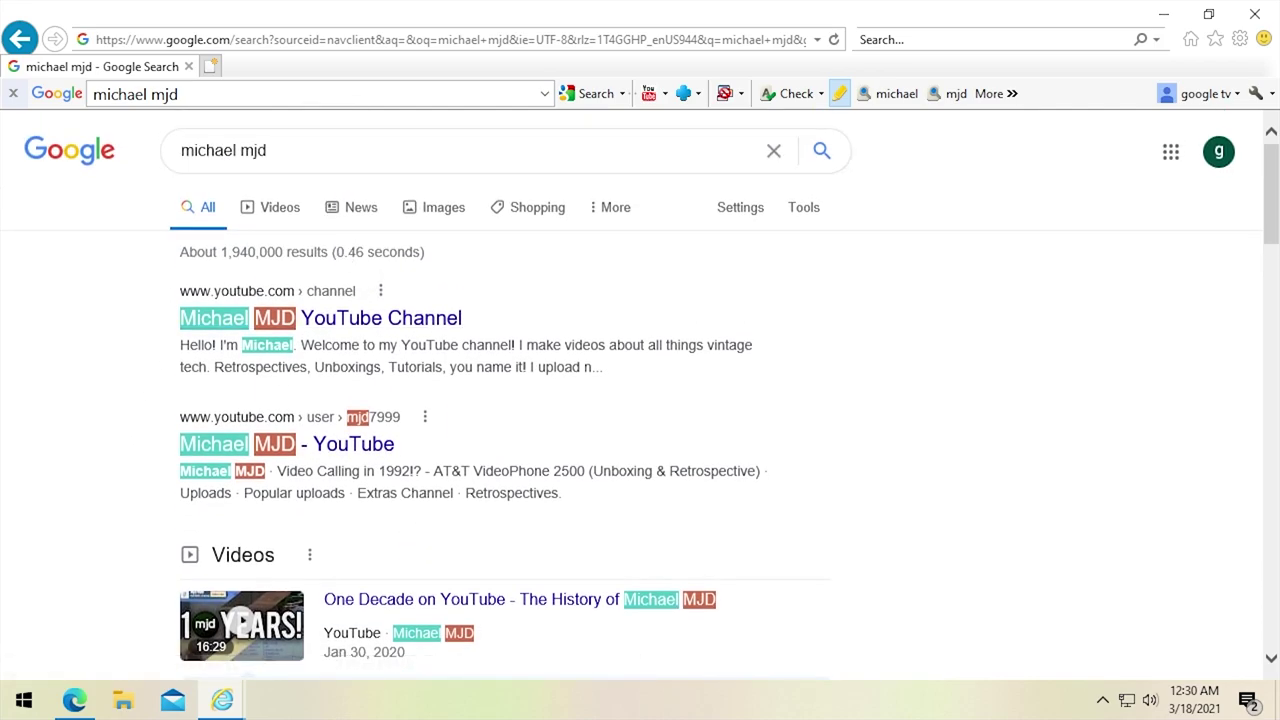
scroll(391, 314, down, 8)
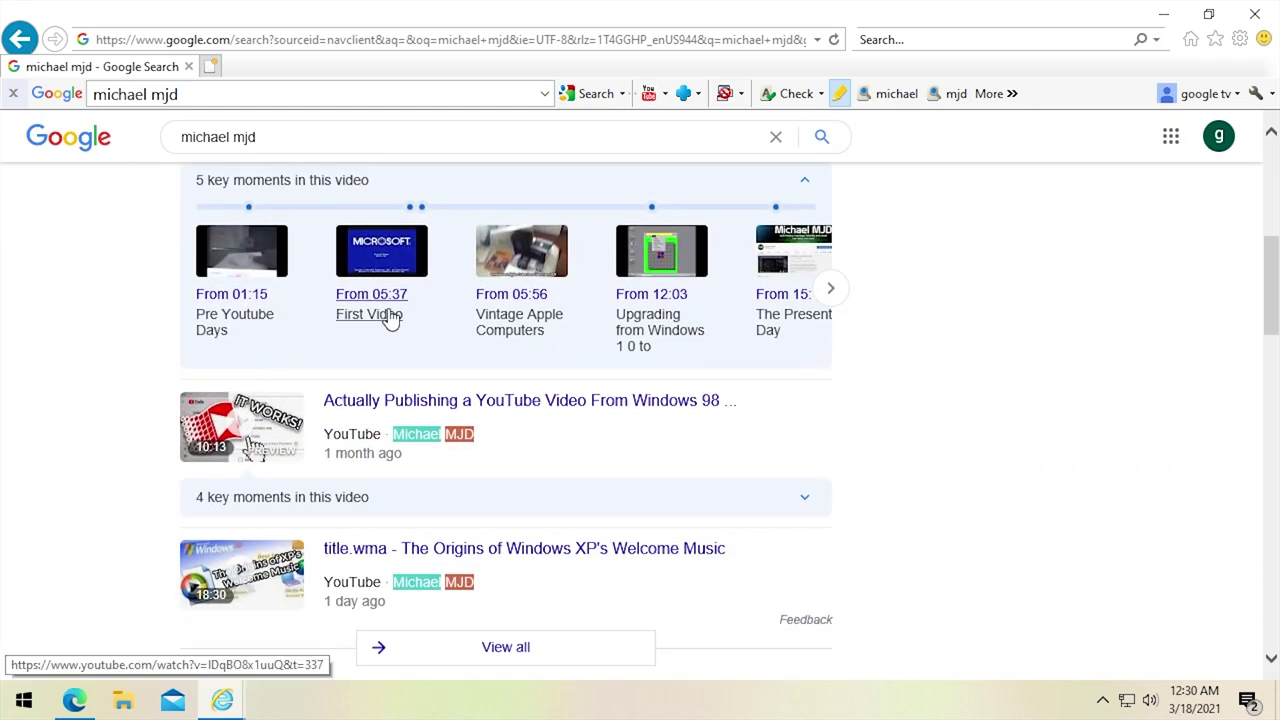
Run a toolbar search for "michael mjd youtube".
scroll(305, 328, up, 8)
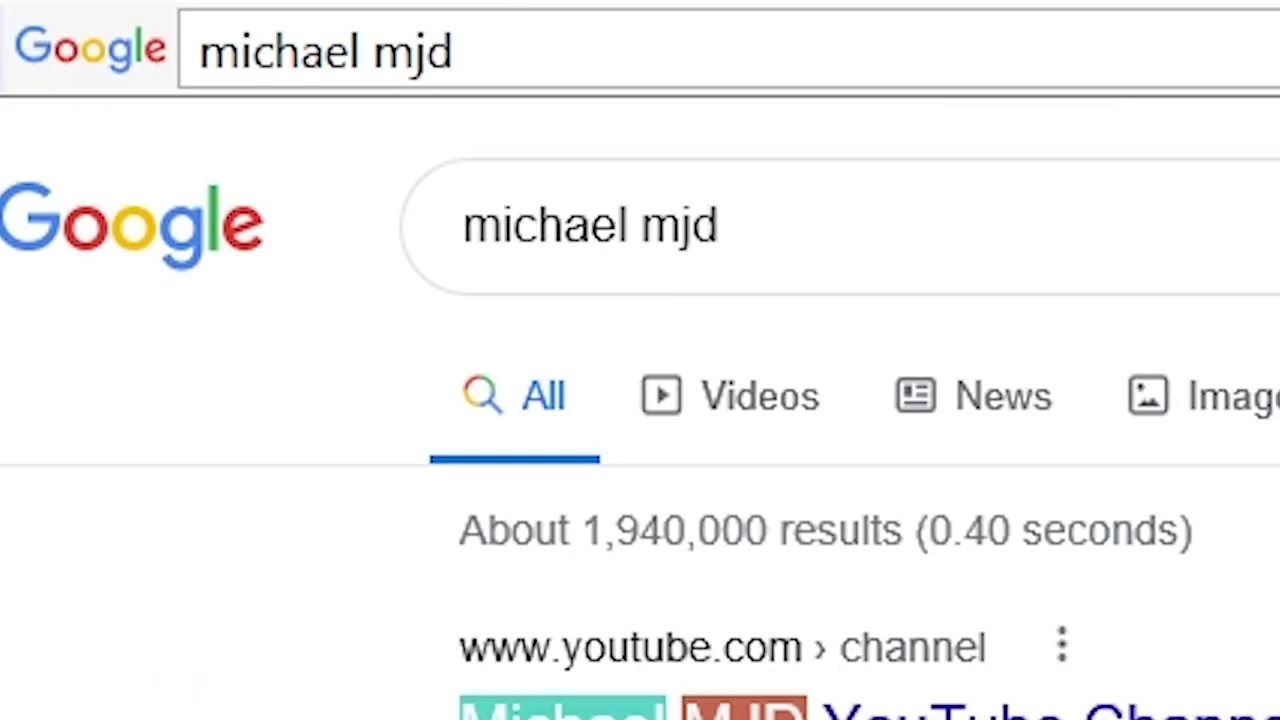
text(mich)
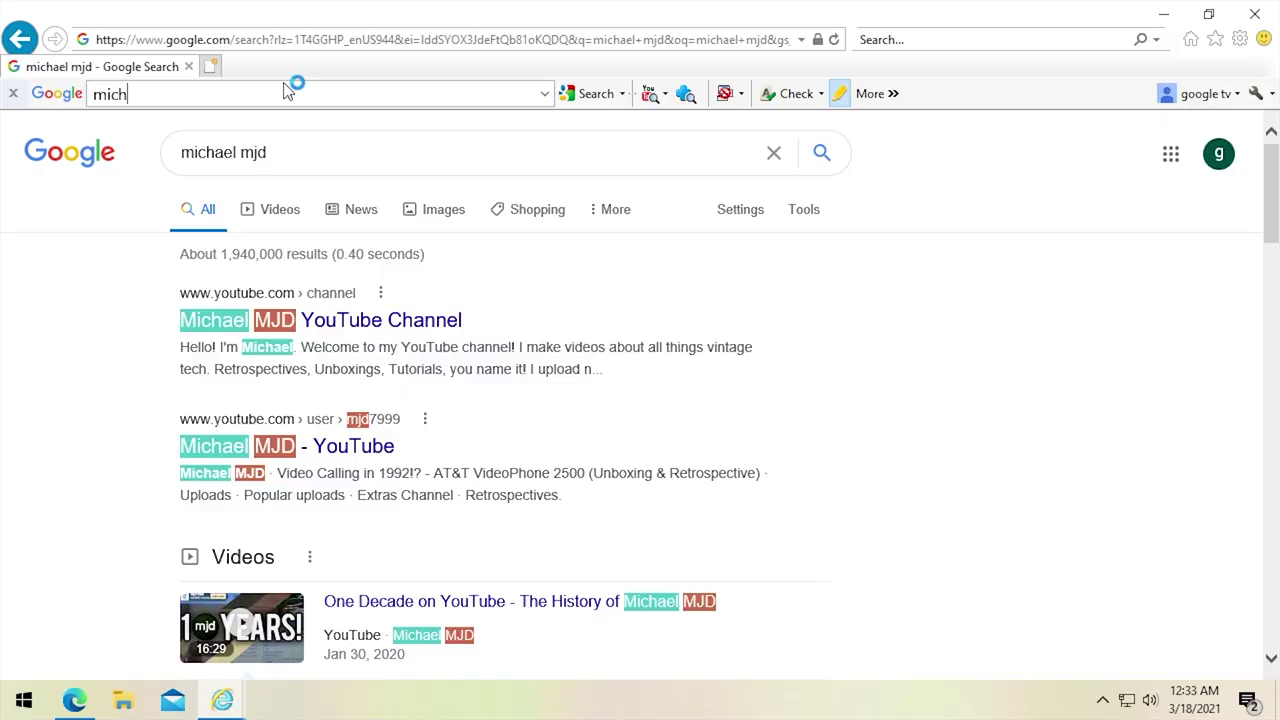
text(ael mjd youtube)
key(Return)
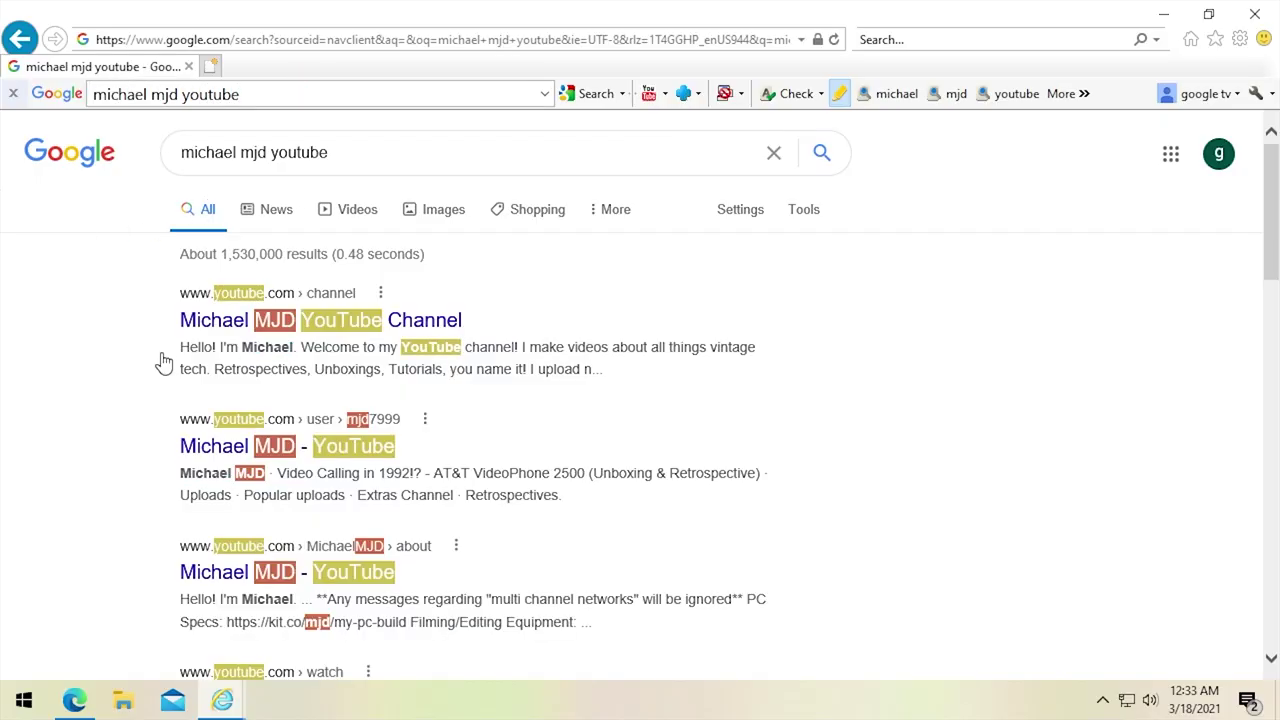
Turn off search-term highlighting and step through the occurrences of "michael" on the results page.
click(838, 97)
click(838, 97)
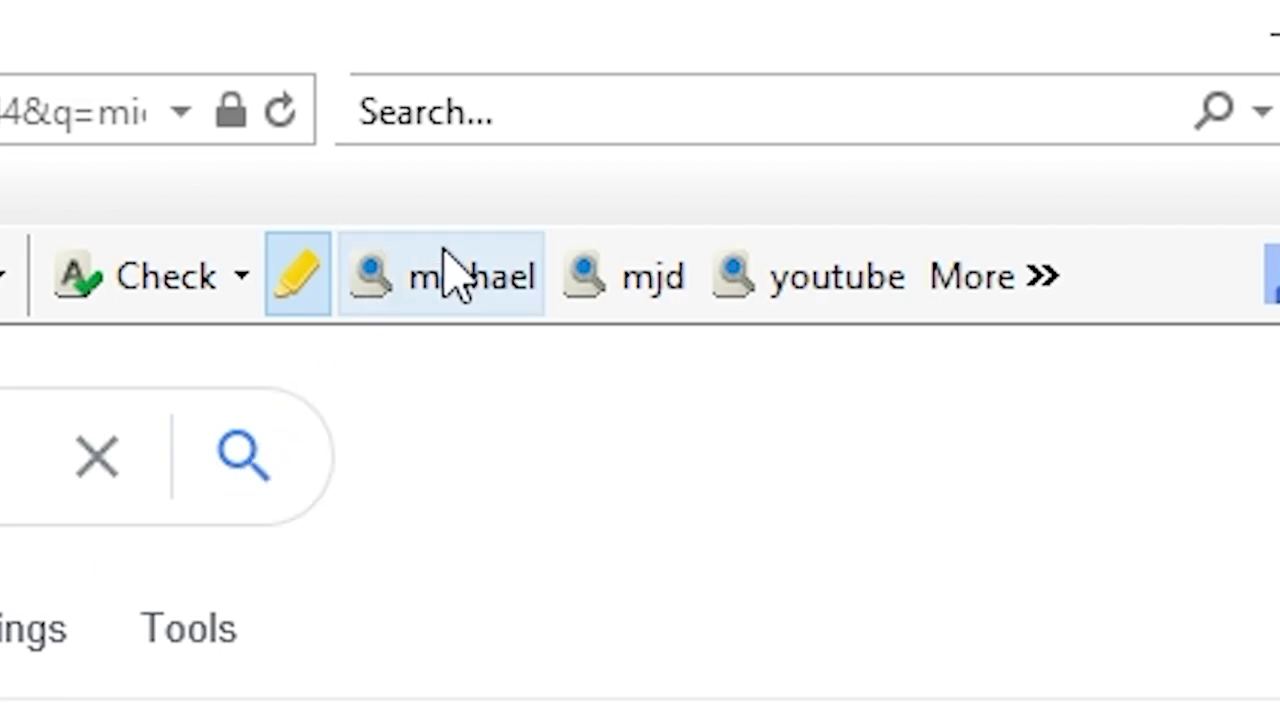
click(449, 277)
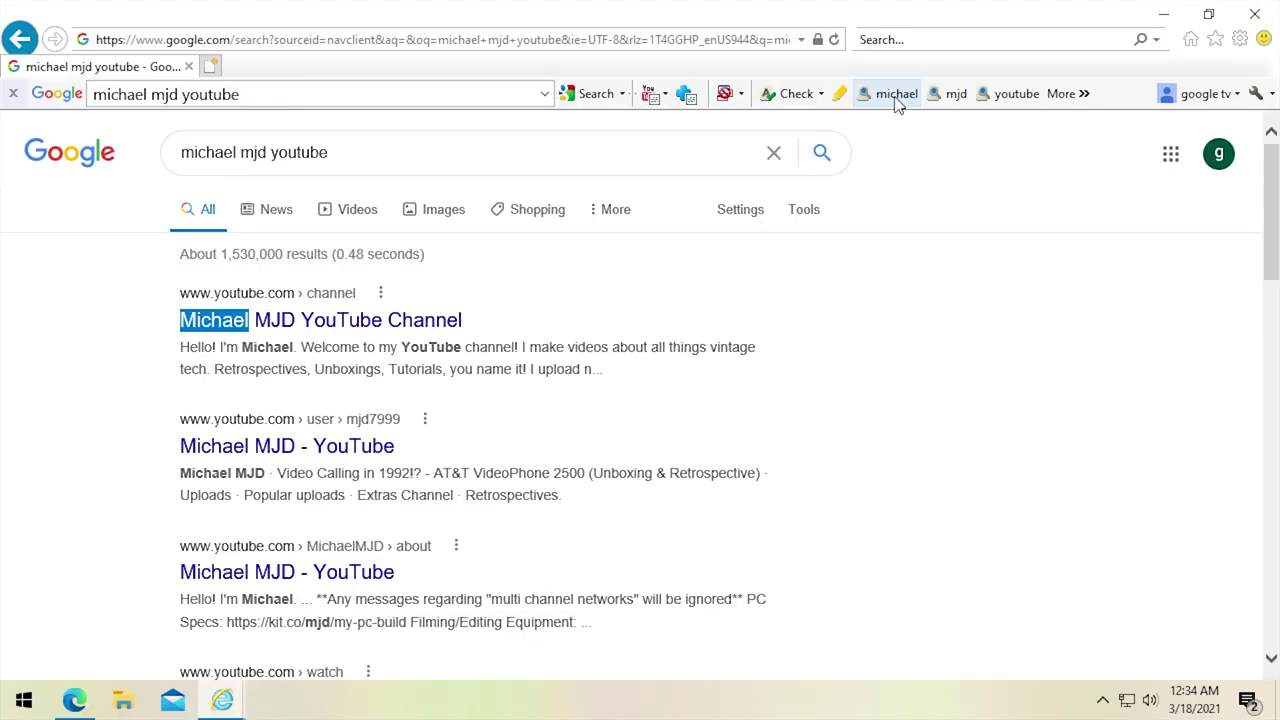
click(897, 101)
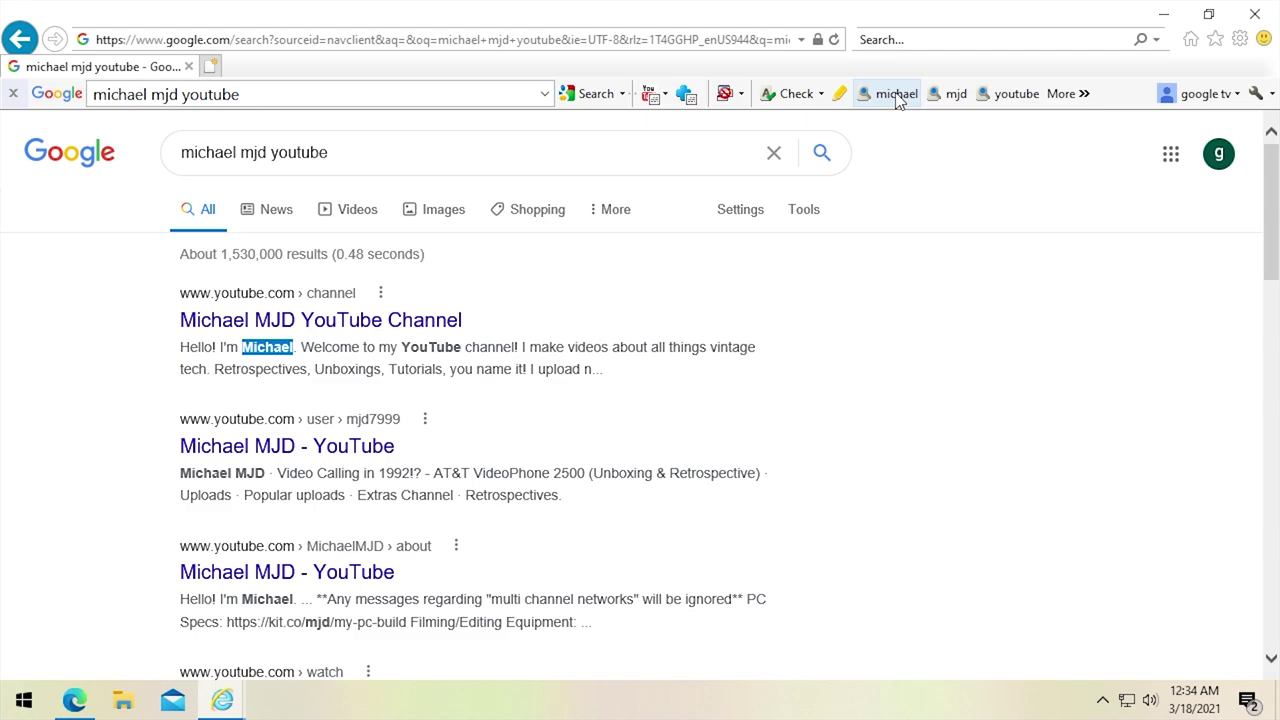
click(893, 97)
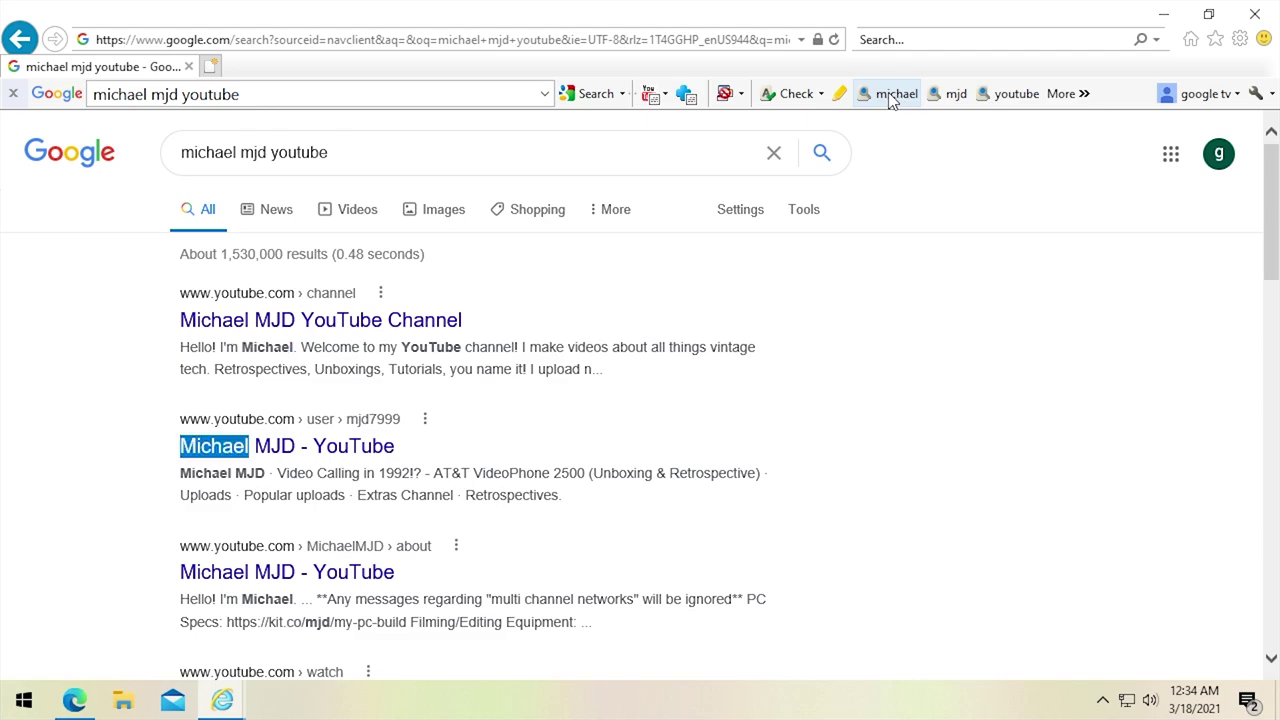
click(893, 97)
click(893, 97)
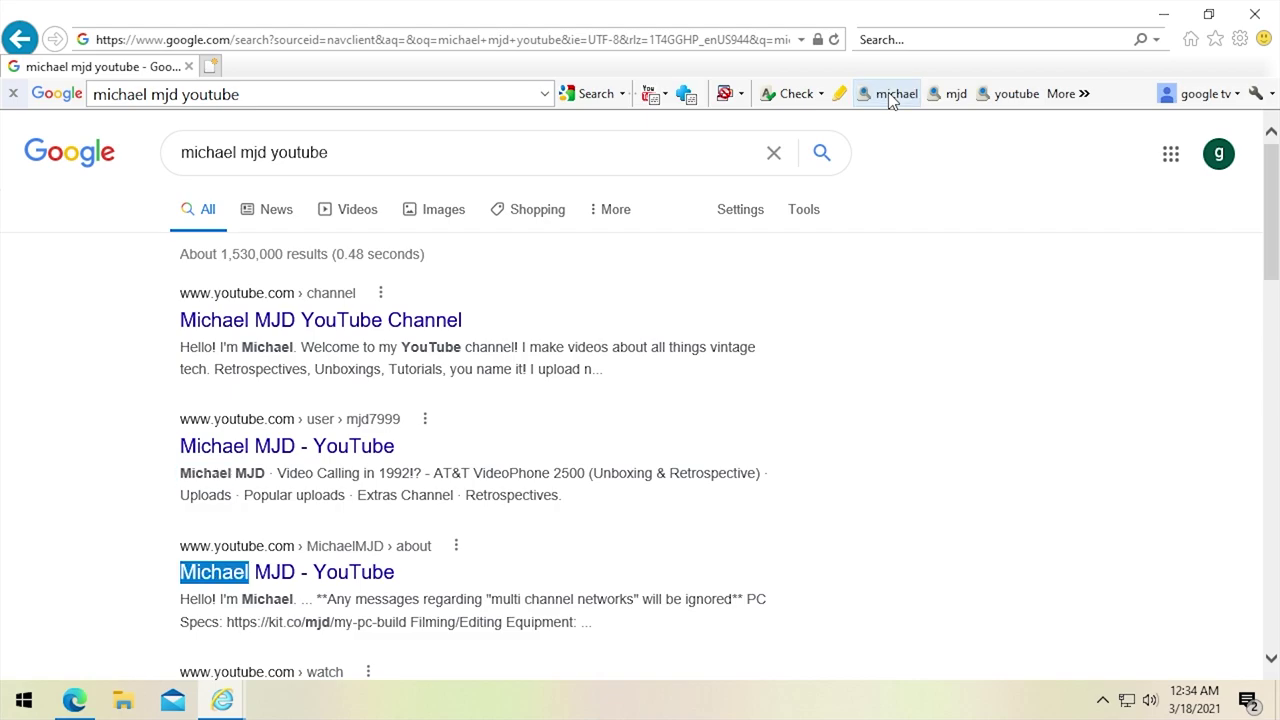
click(893, 97)
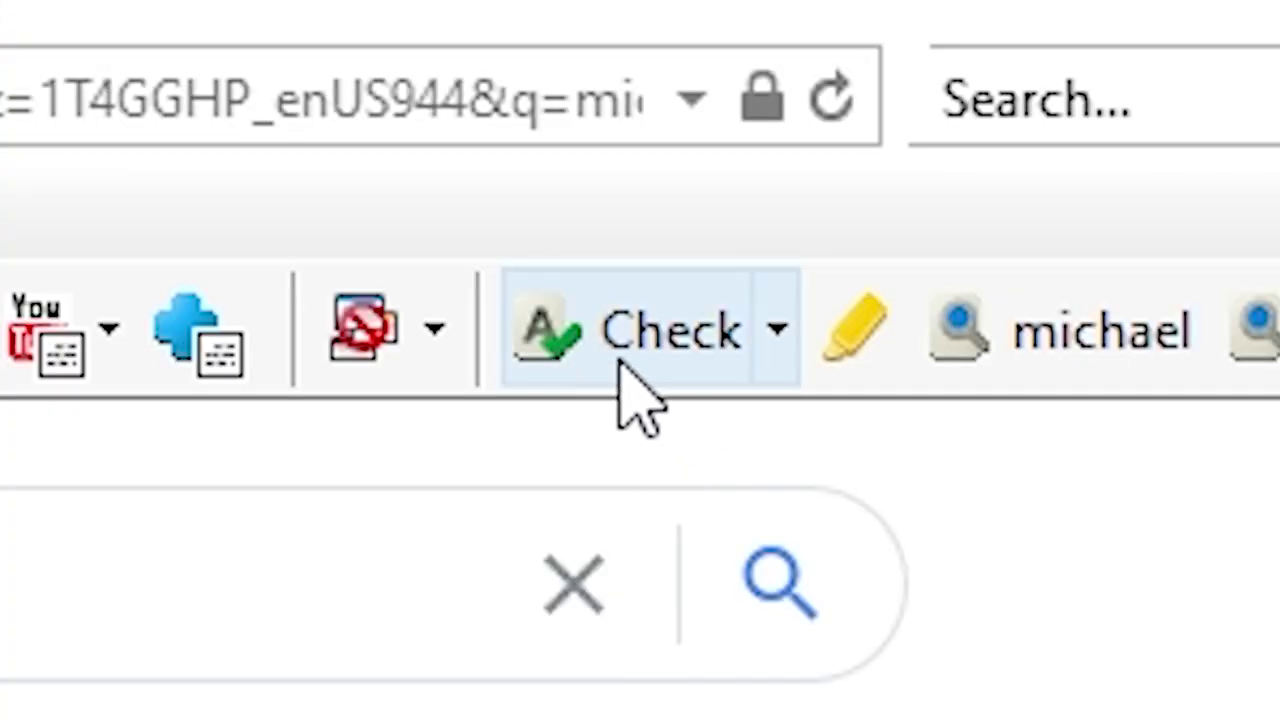
Try to spell-check the search results page and open the Toolbar Help site for the spelling feature.
click(621, 358)
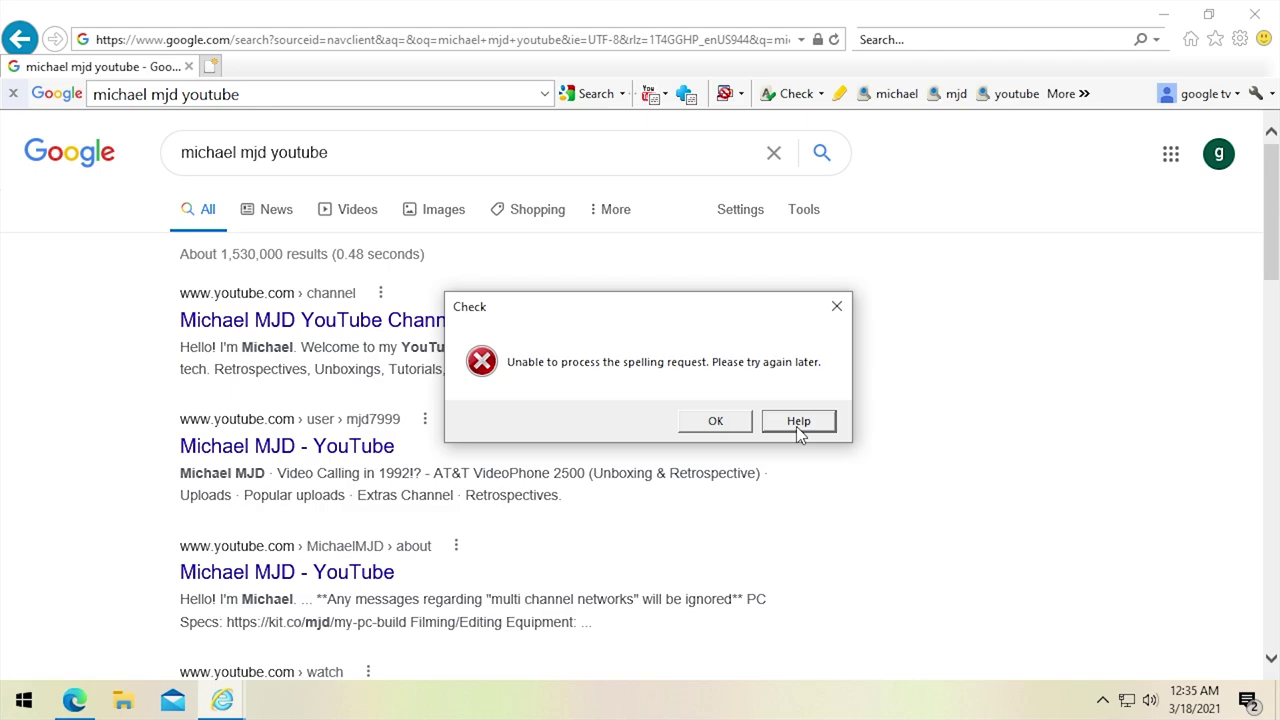
click(798, 421)
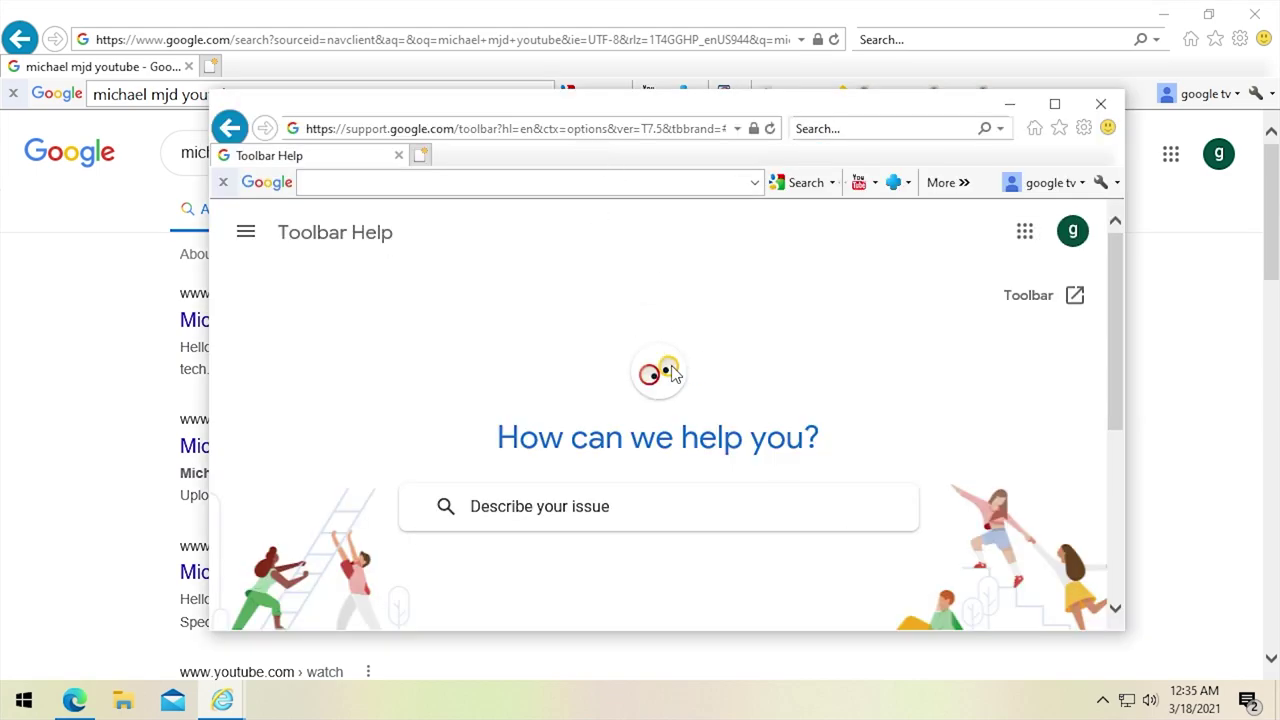
scroll(672, 373, down, 3)
scroll(677, 420, up, 3)
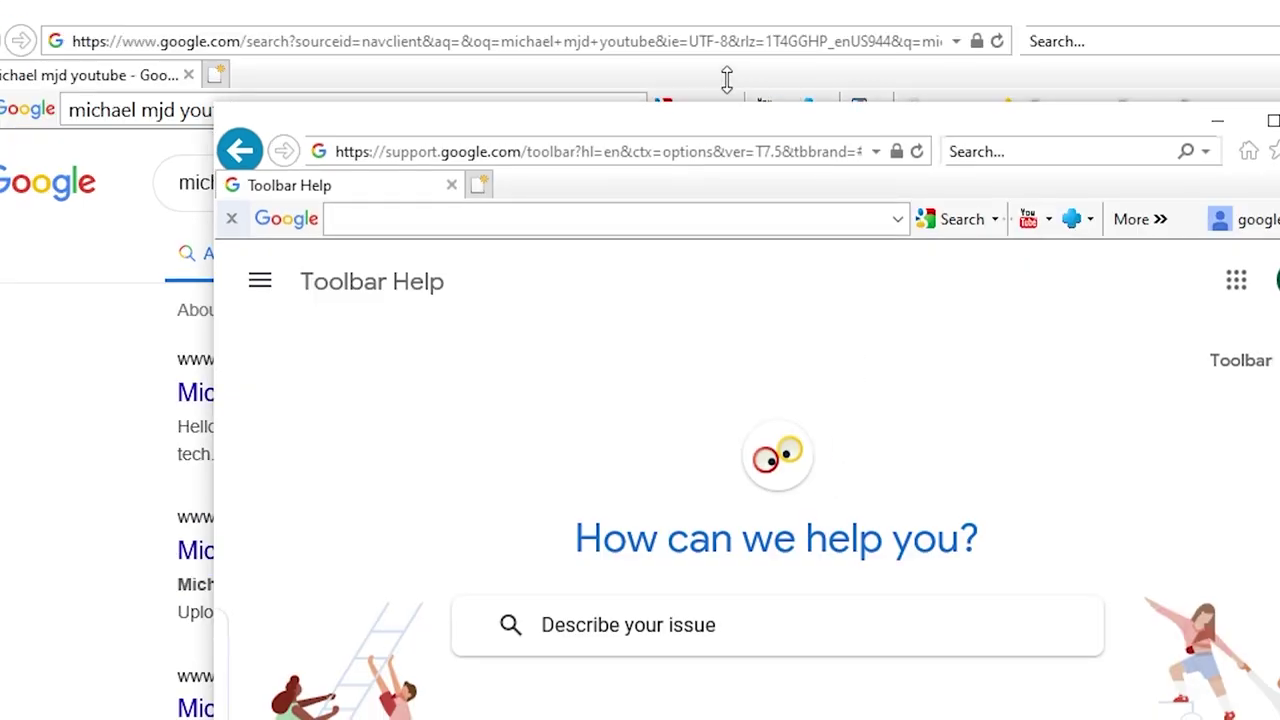
Reposition and widen the Toolbar Help window, and search the help site for spell-check guidance.
drag(726, 120, 567, 22)
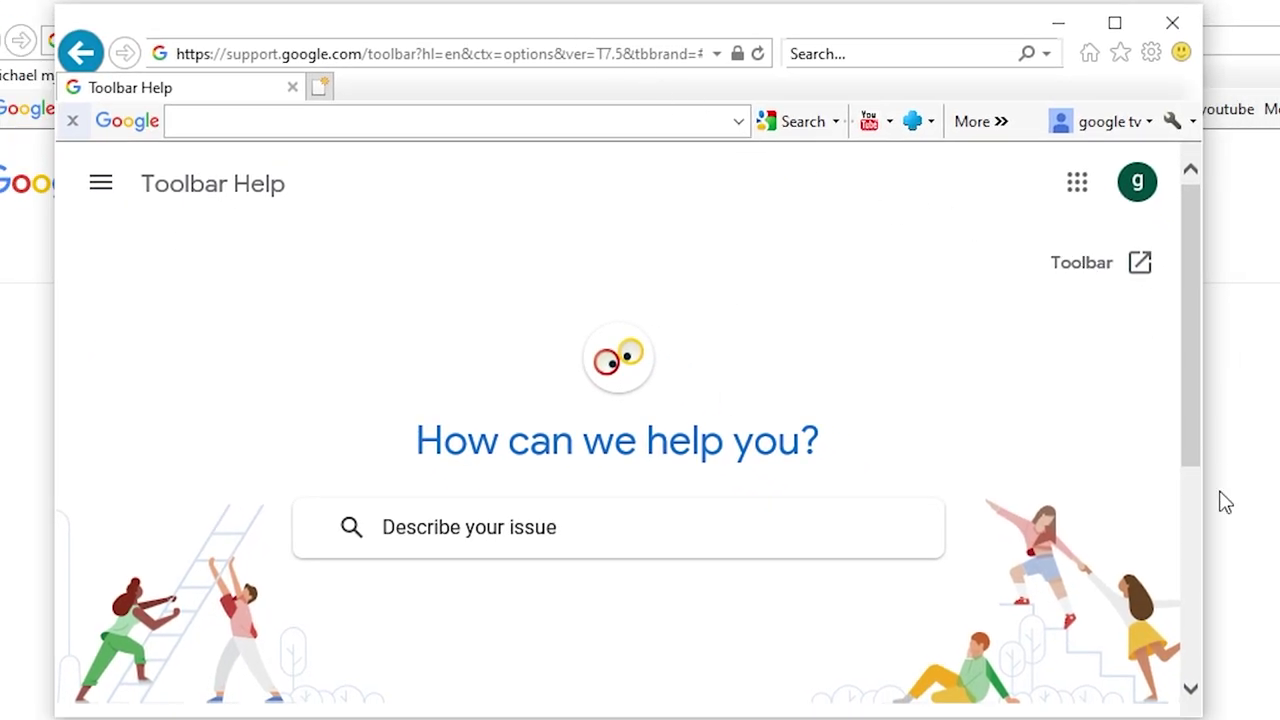
drag(1201, 705, 1279, 705)
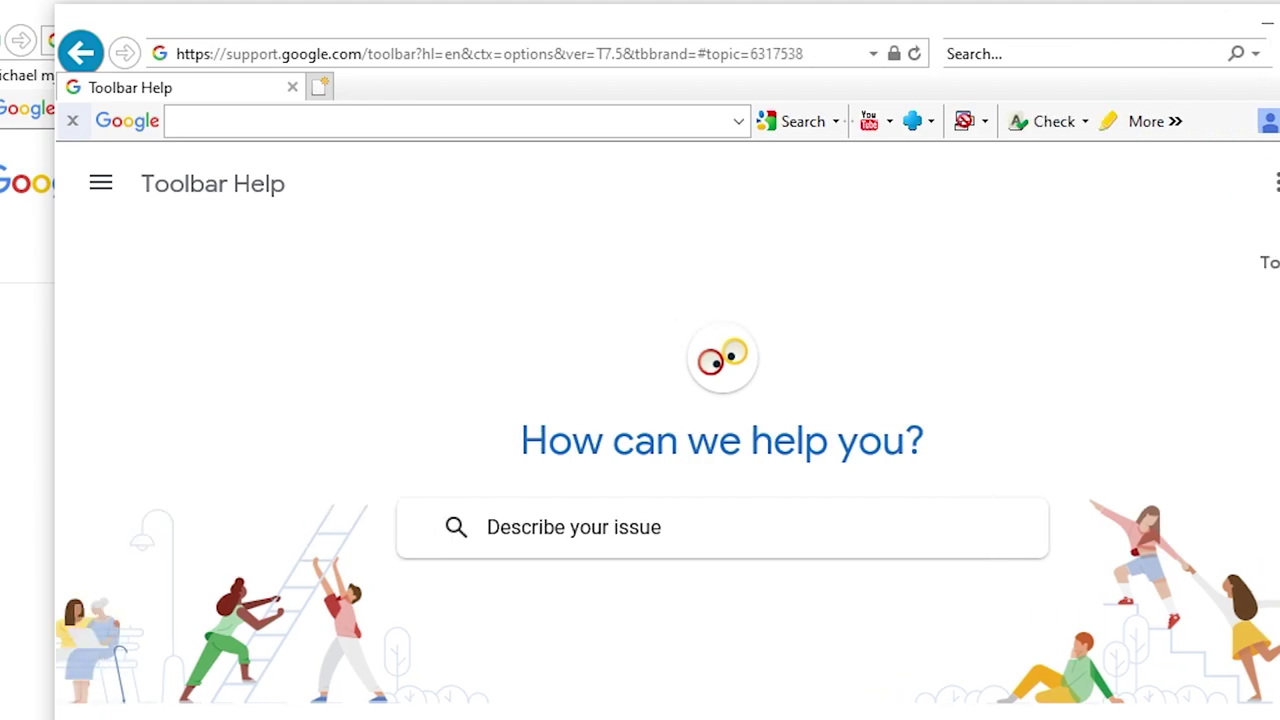
click(514, 510)
text(s)
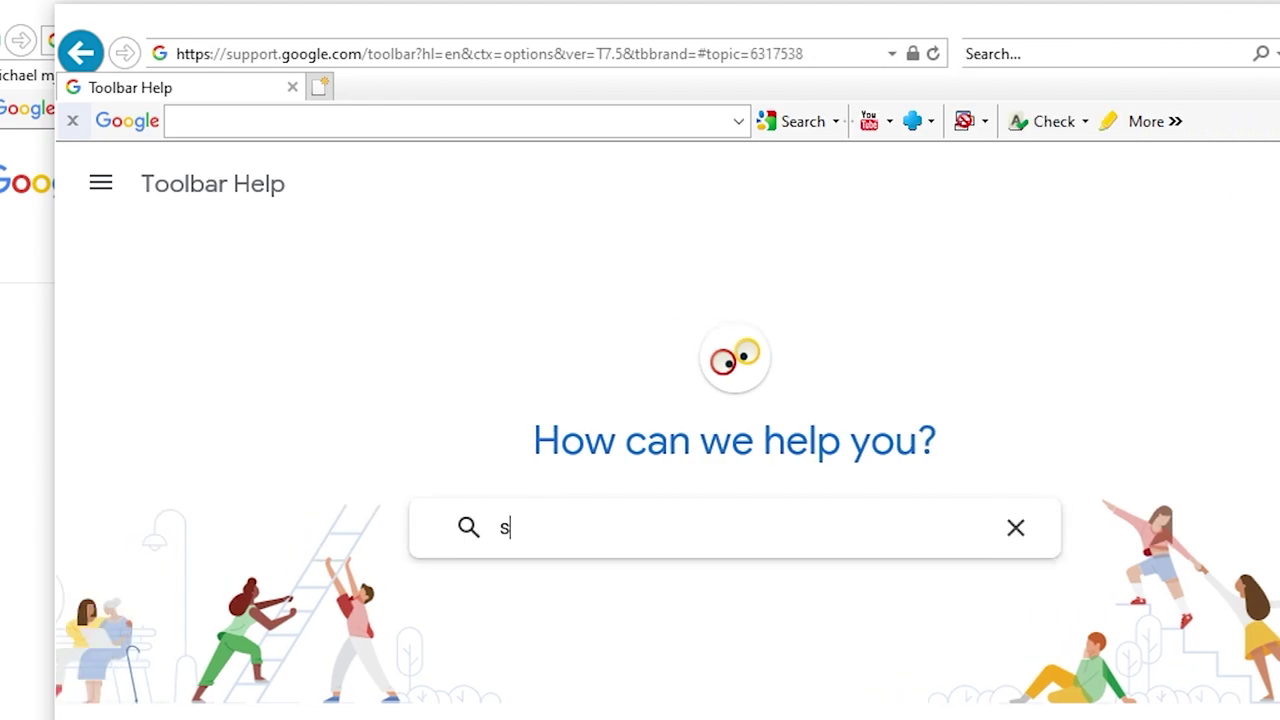
text(pell c)
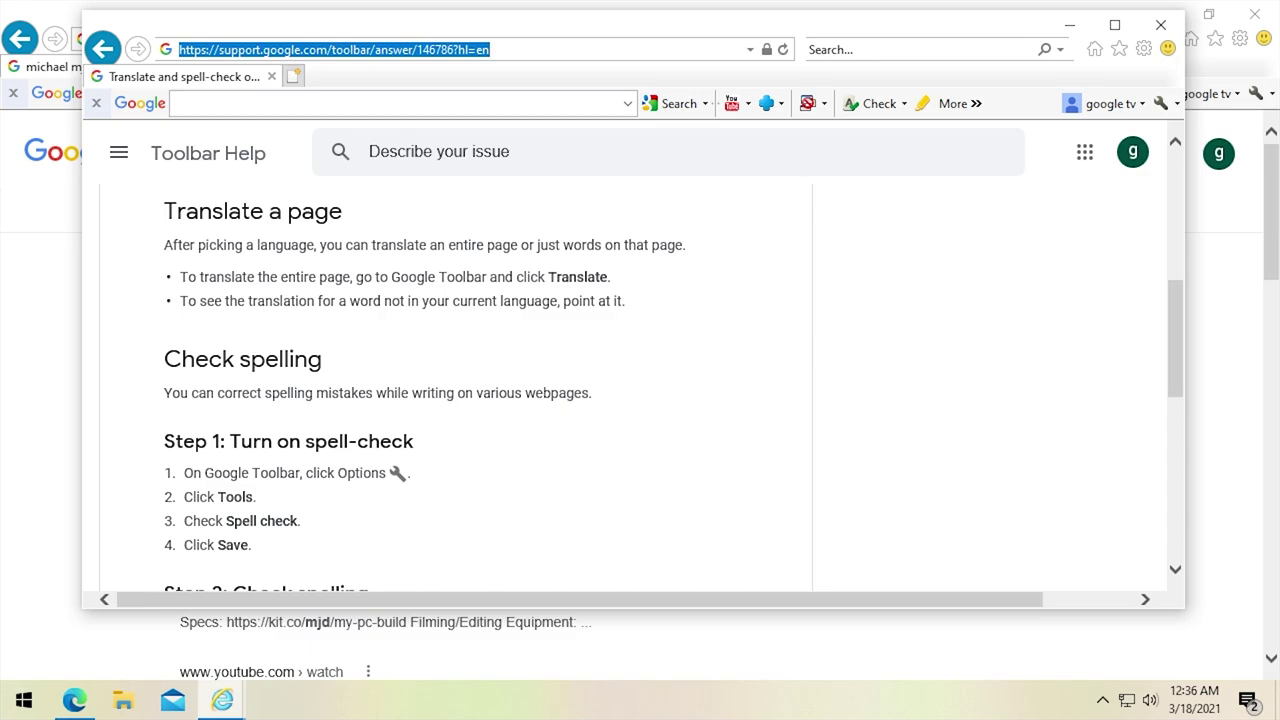
Try to create a Google Docs document in Internet Explorer at docs.new, and minimize the Edge window.
text(docs.new)
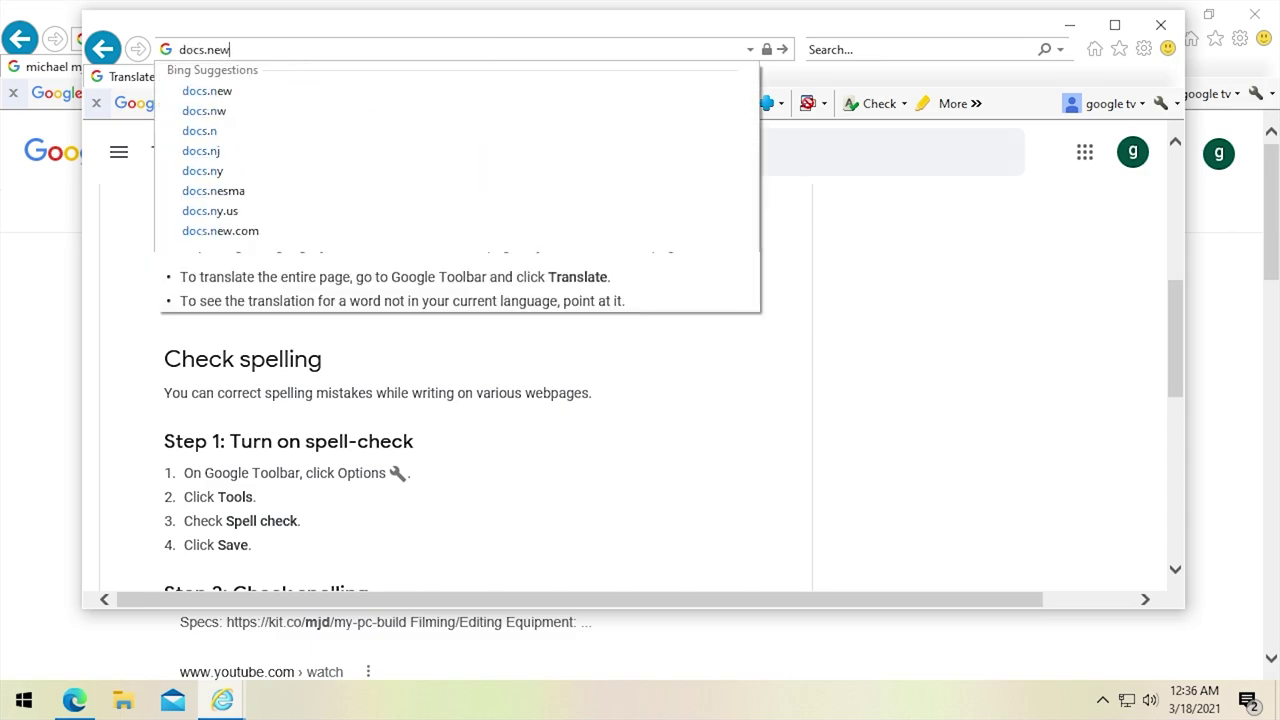
key(Return)
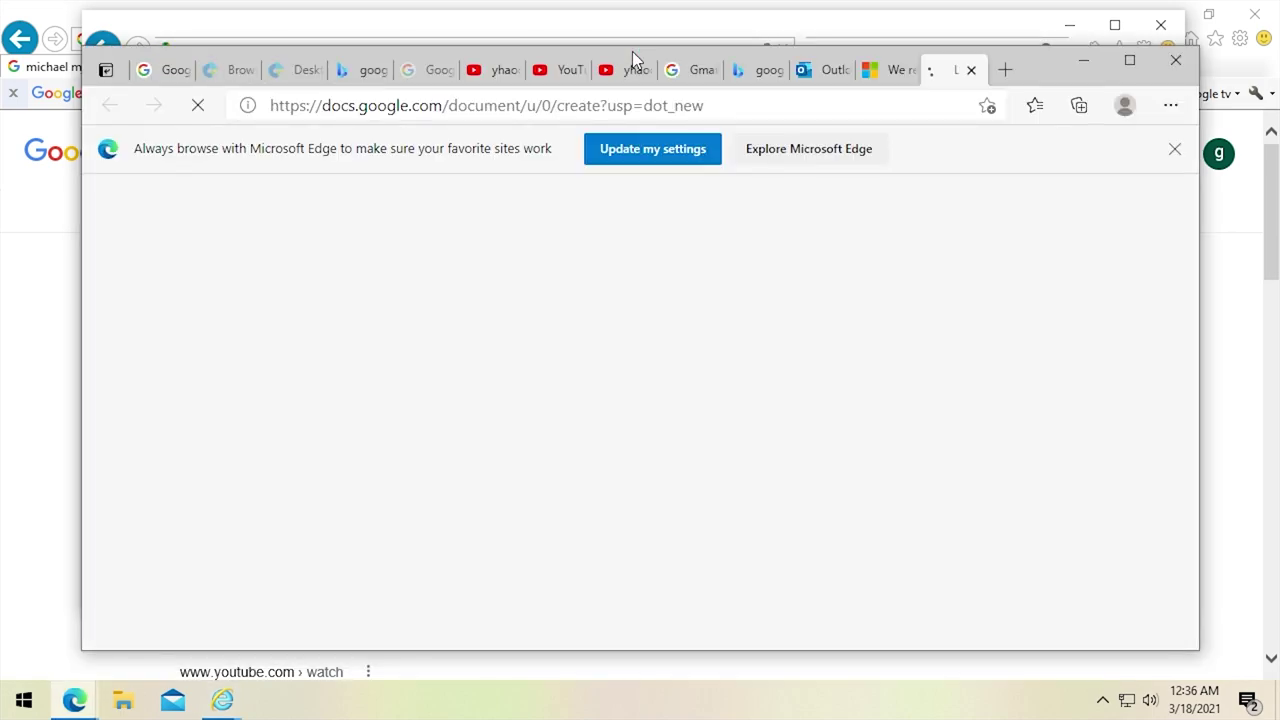
click(1083, 61)
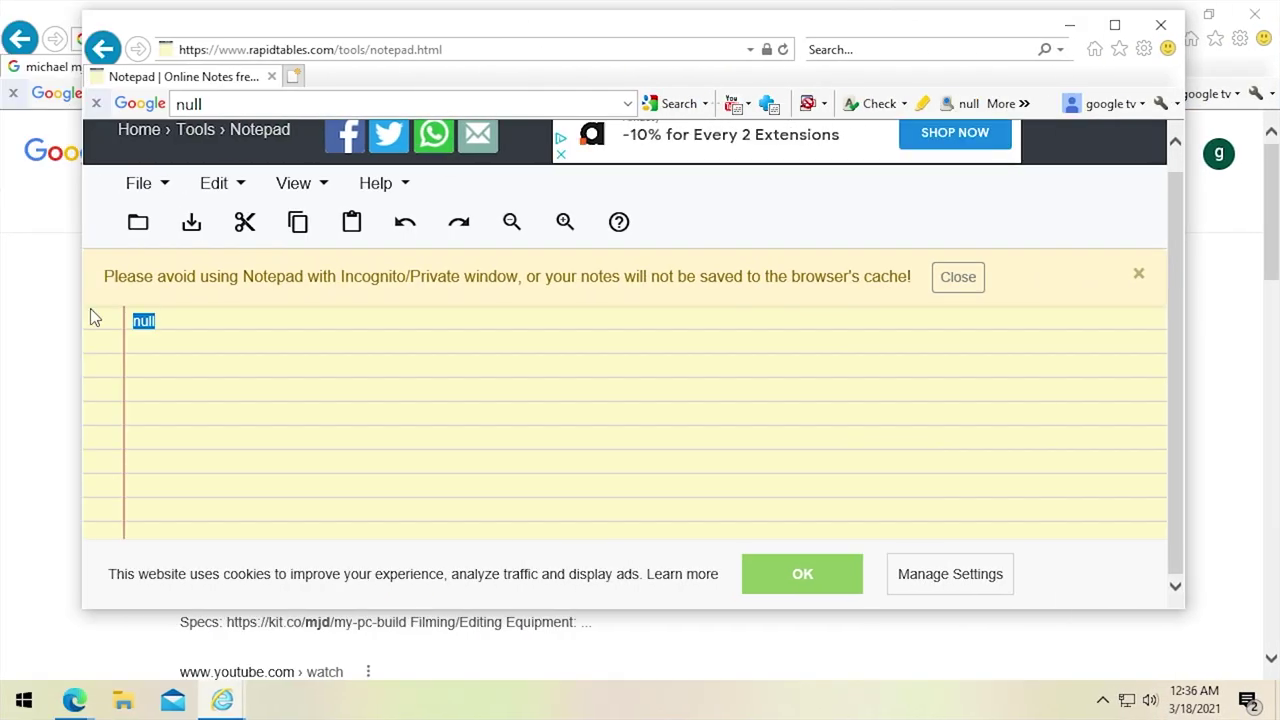
Replace the online notepad's text with "hello everyone this is a test of spell checkl" and try to spell-check it.
key(BackSpace)
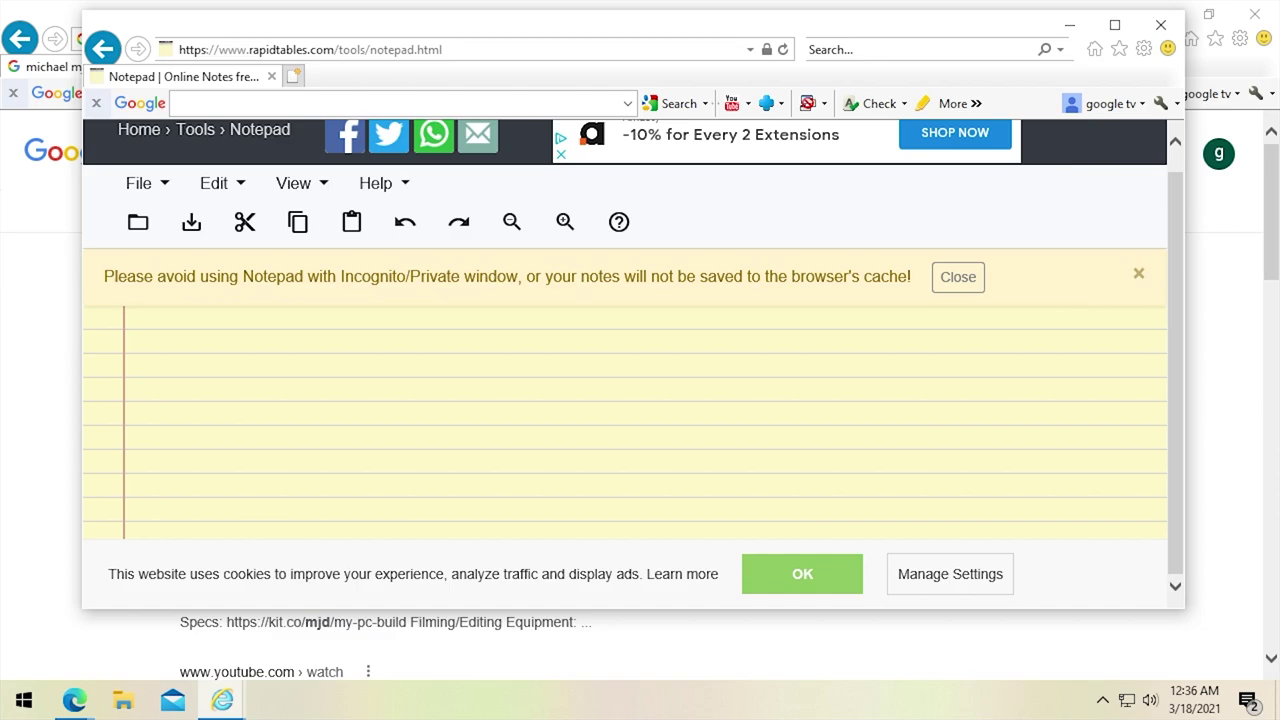
text(hello everyone this is a test o)
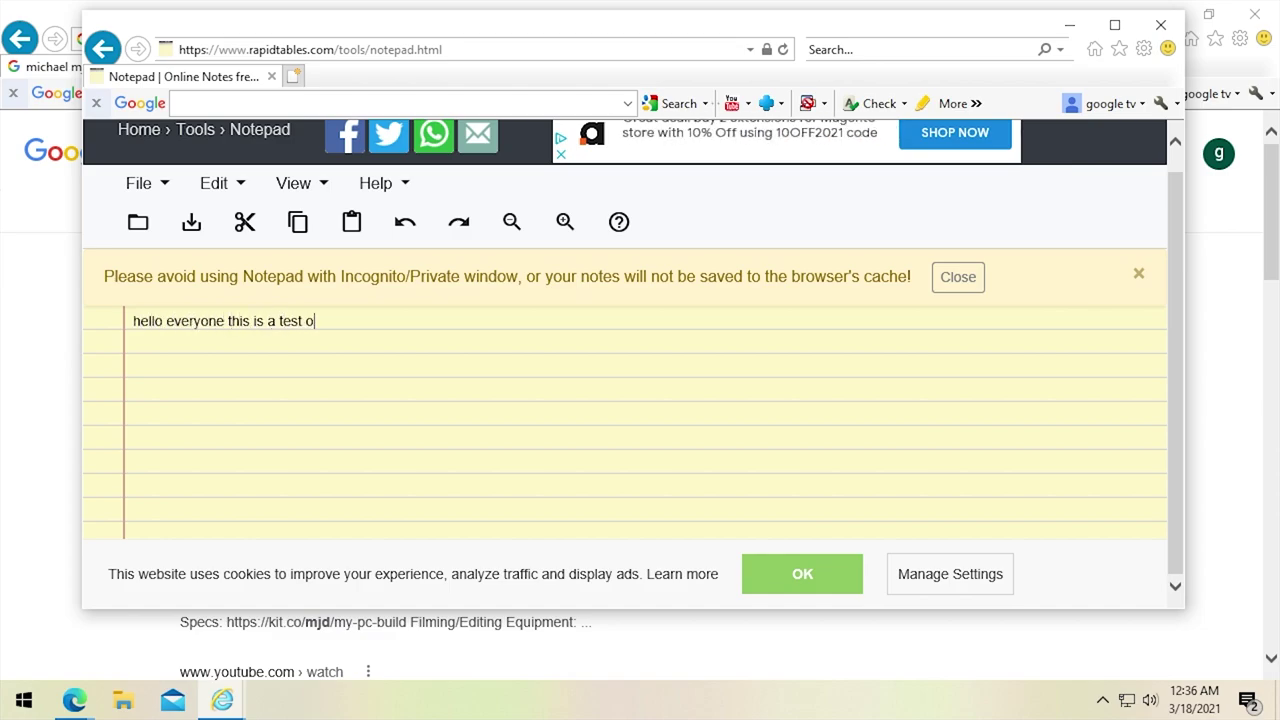
text(f spell checkl)
click(852, 103)
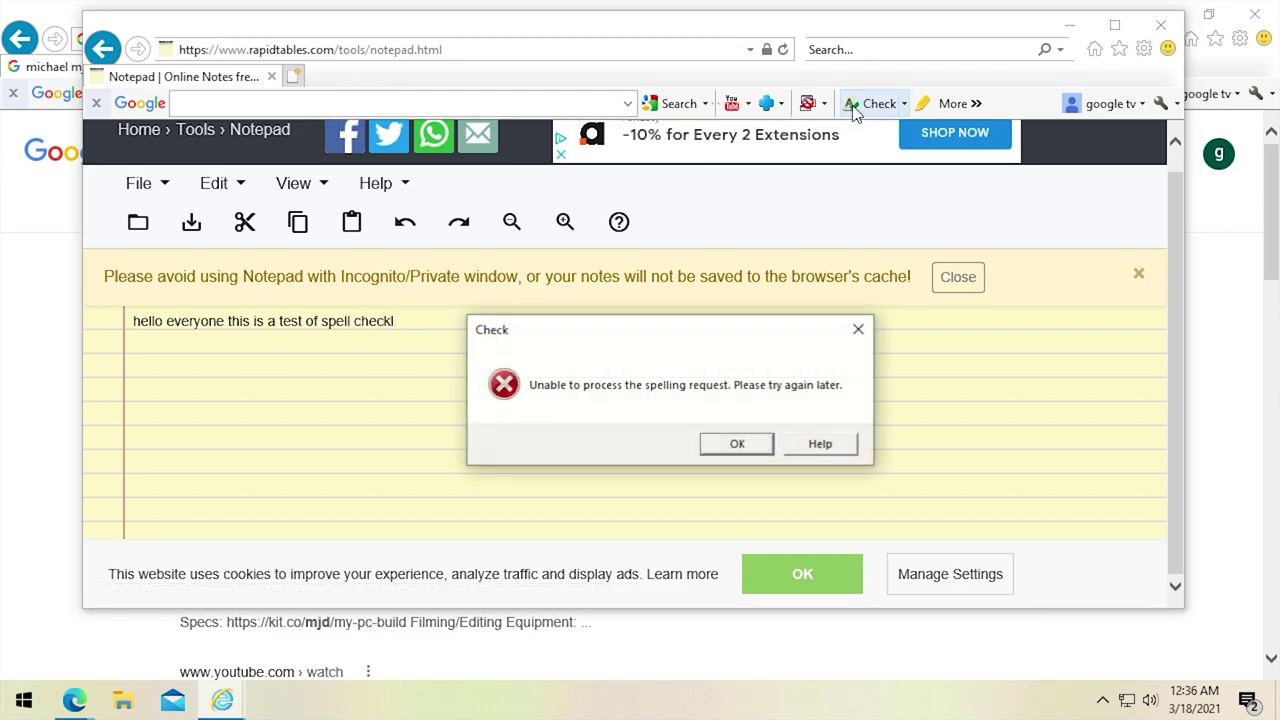
click(858, 330)
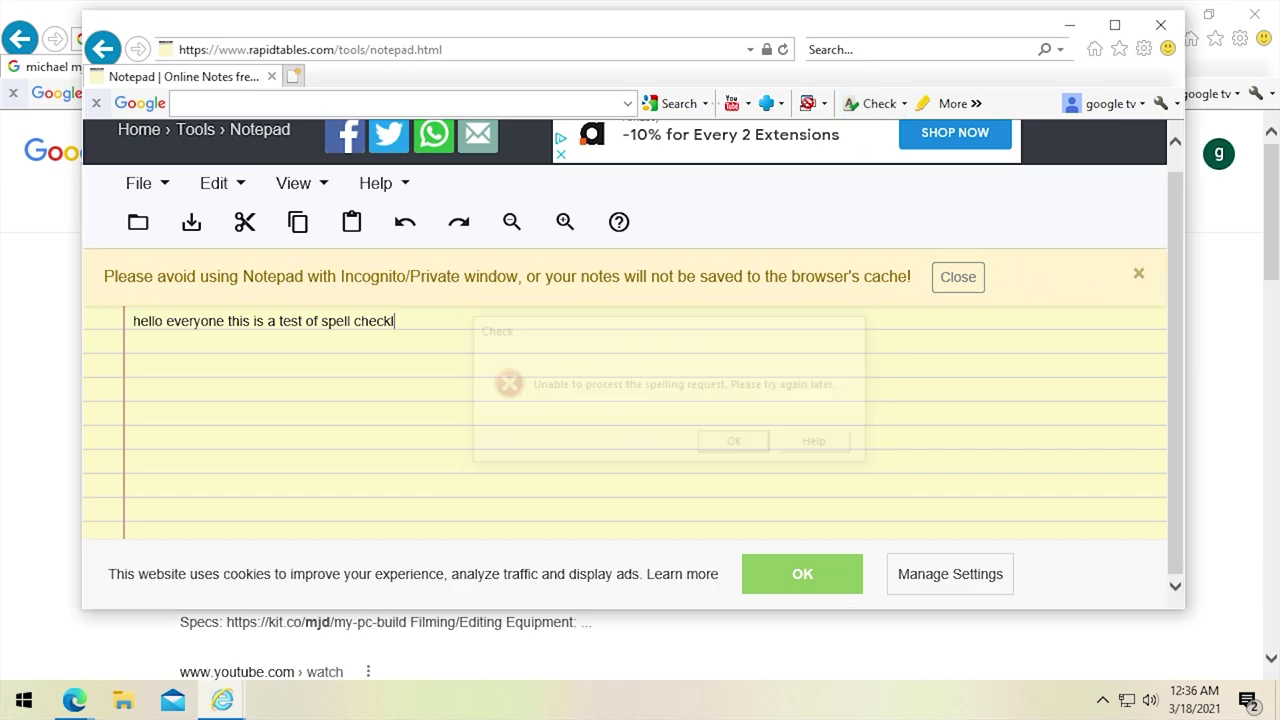
Retry the toolbar's spell check on the notepad line twice, selecting and deselecting the whole text between attempts.
click(882, 106)
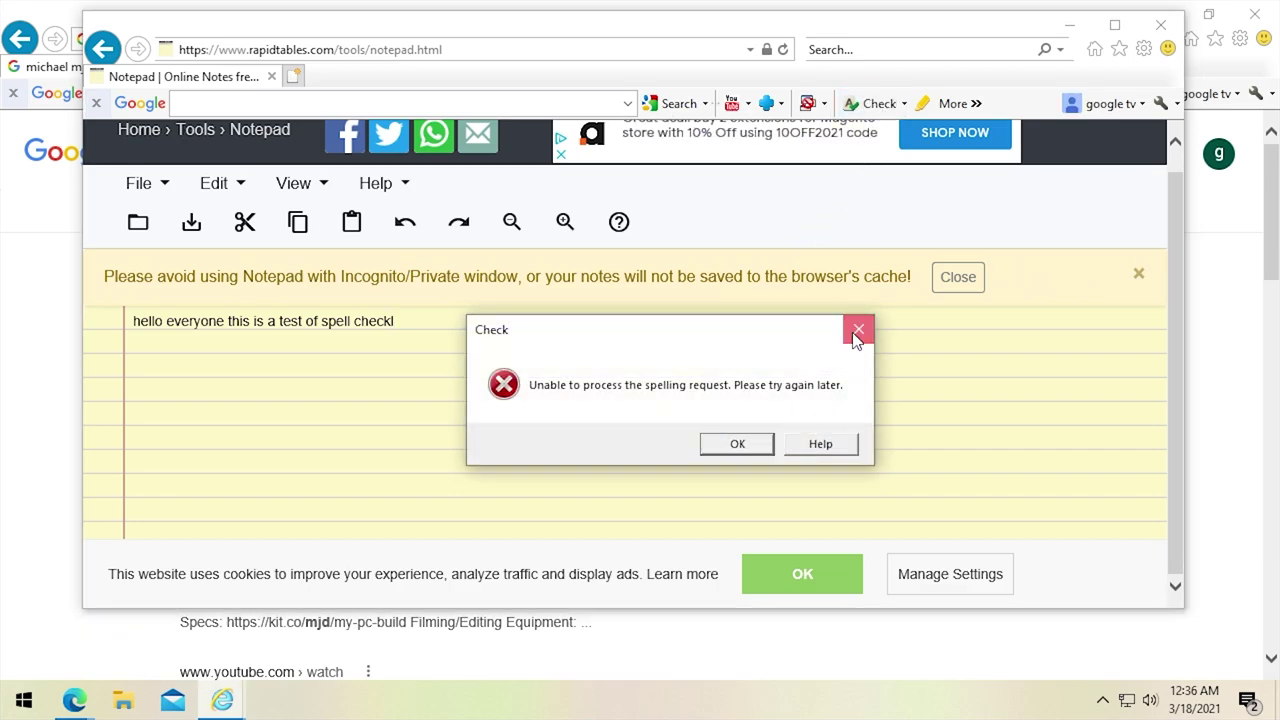
click(858, 330)
key(ctrl+a)
click(403, 400)
key(ctrl+a)
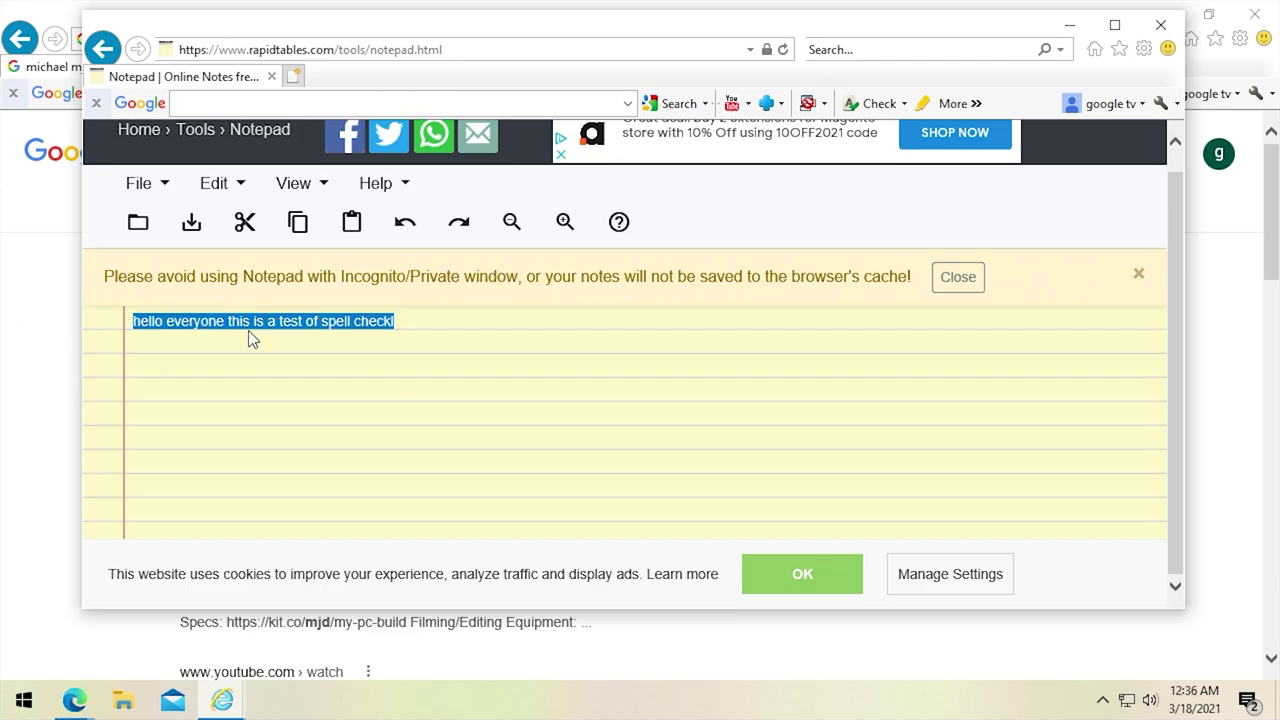
key(Right)
click(853, 106)
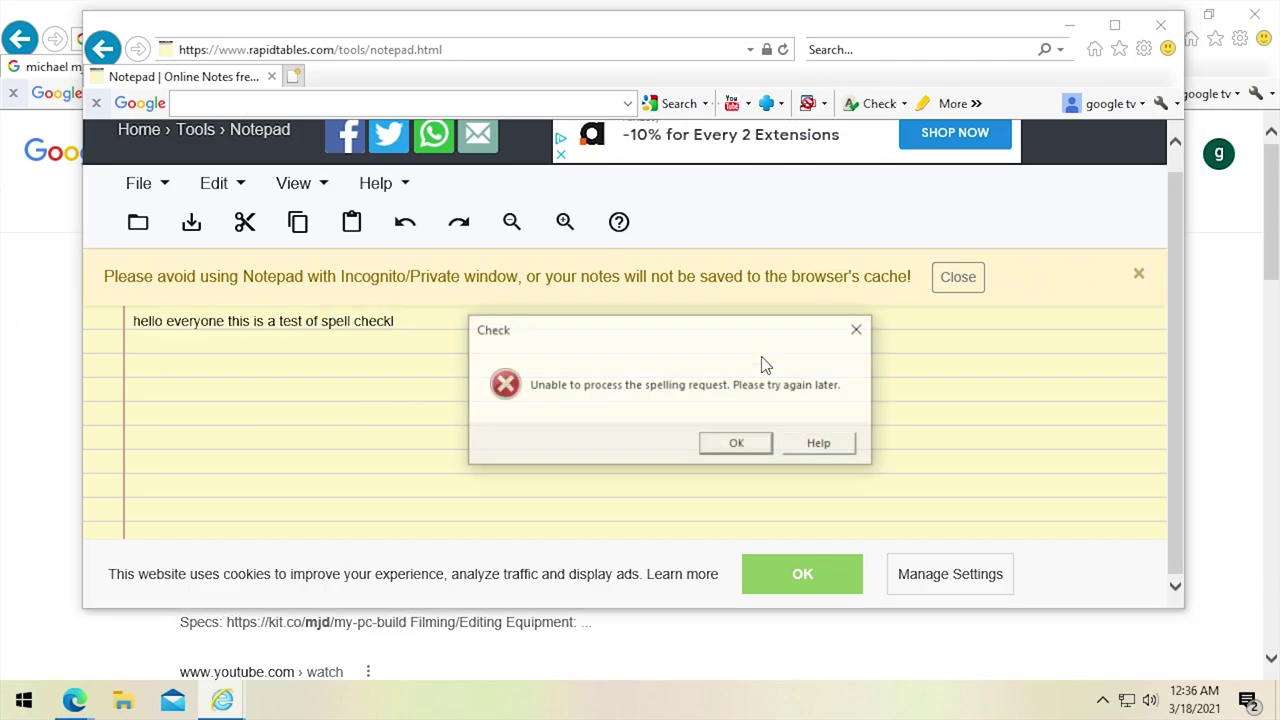
key(Return)
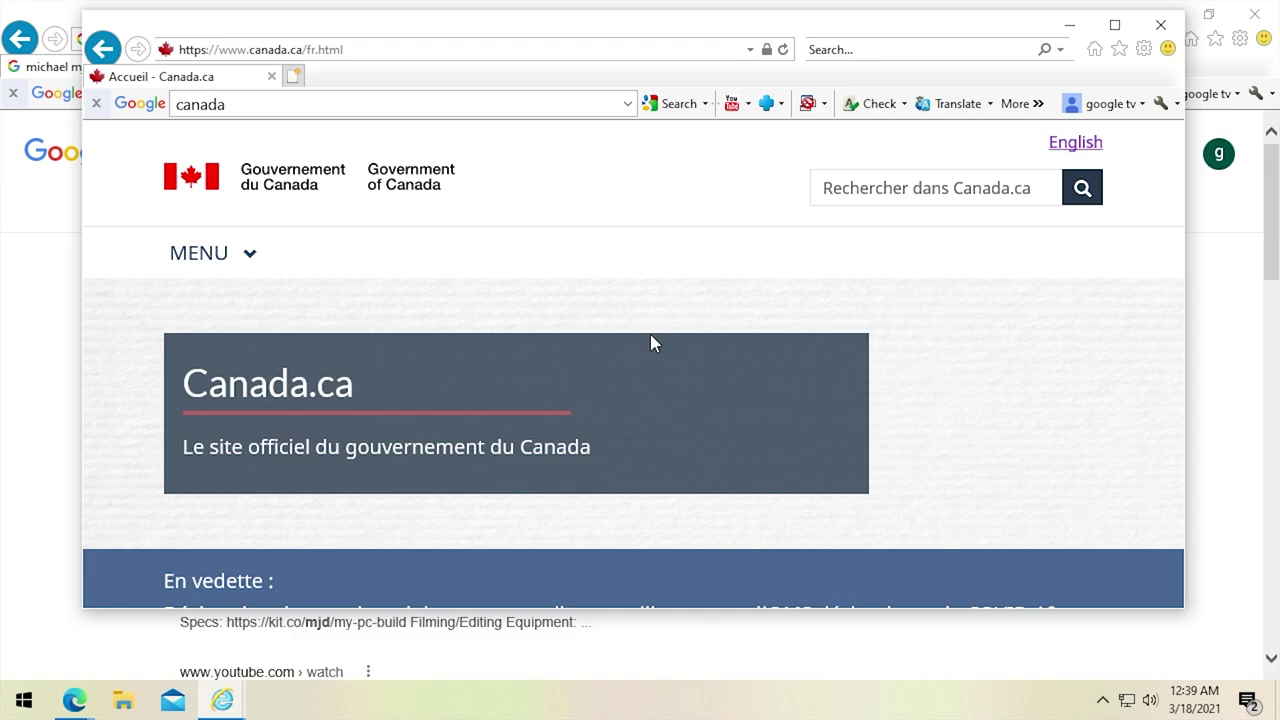
Try to translate the French Canada.ca homepage with the toolbar's translation feature.
click(950, 104)
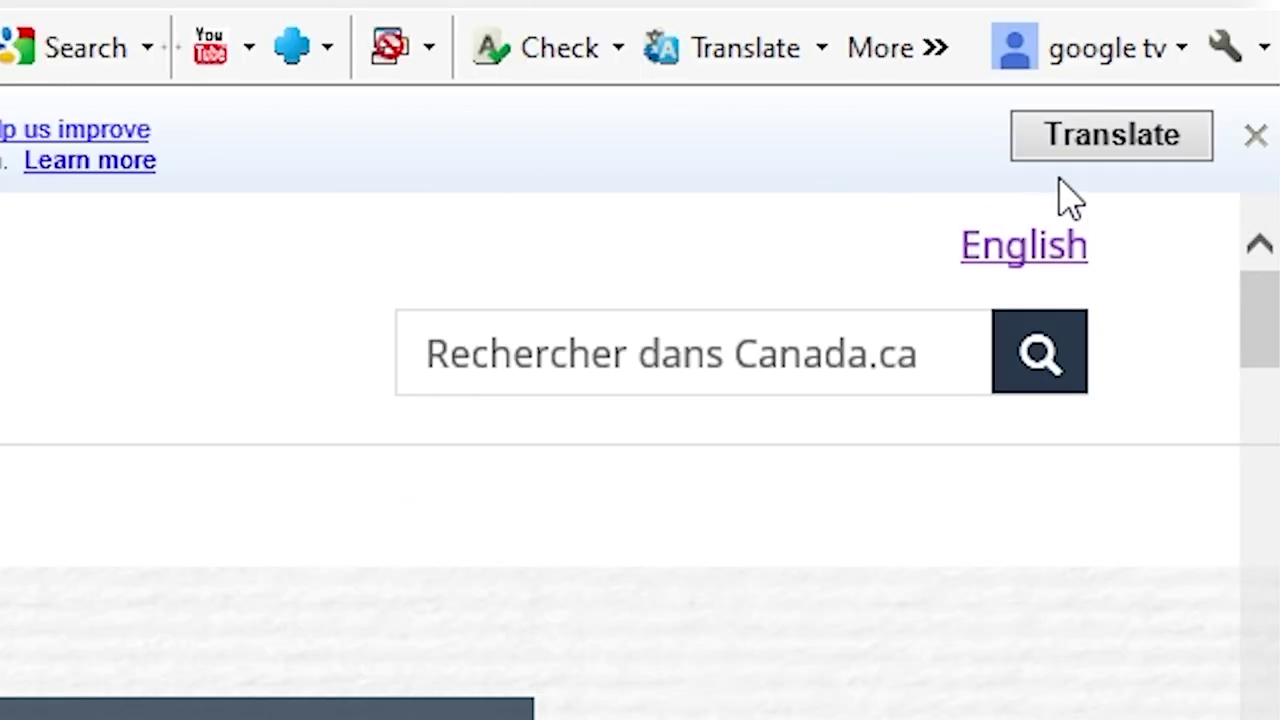
click(1088, 134)
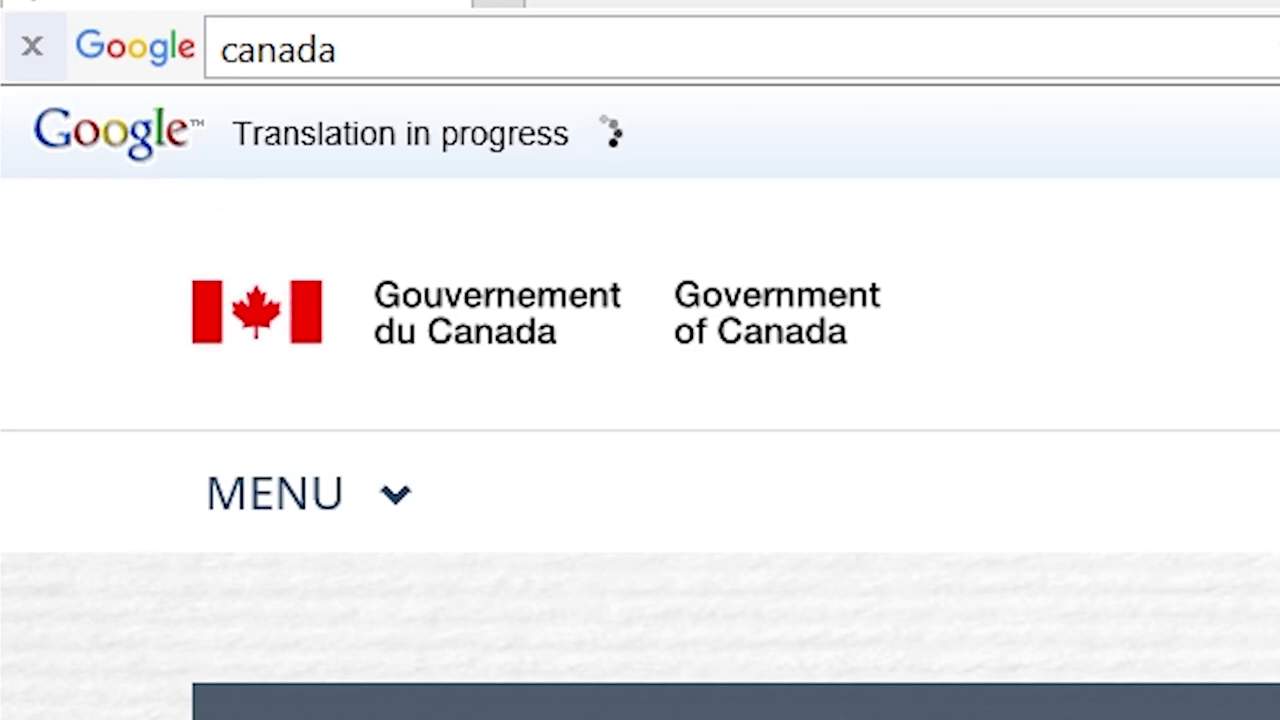
scroll(640, 450, down, 3)
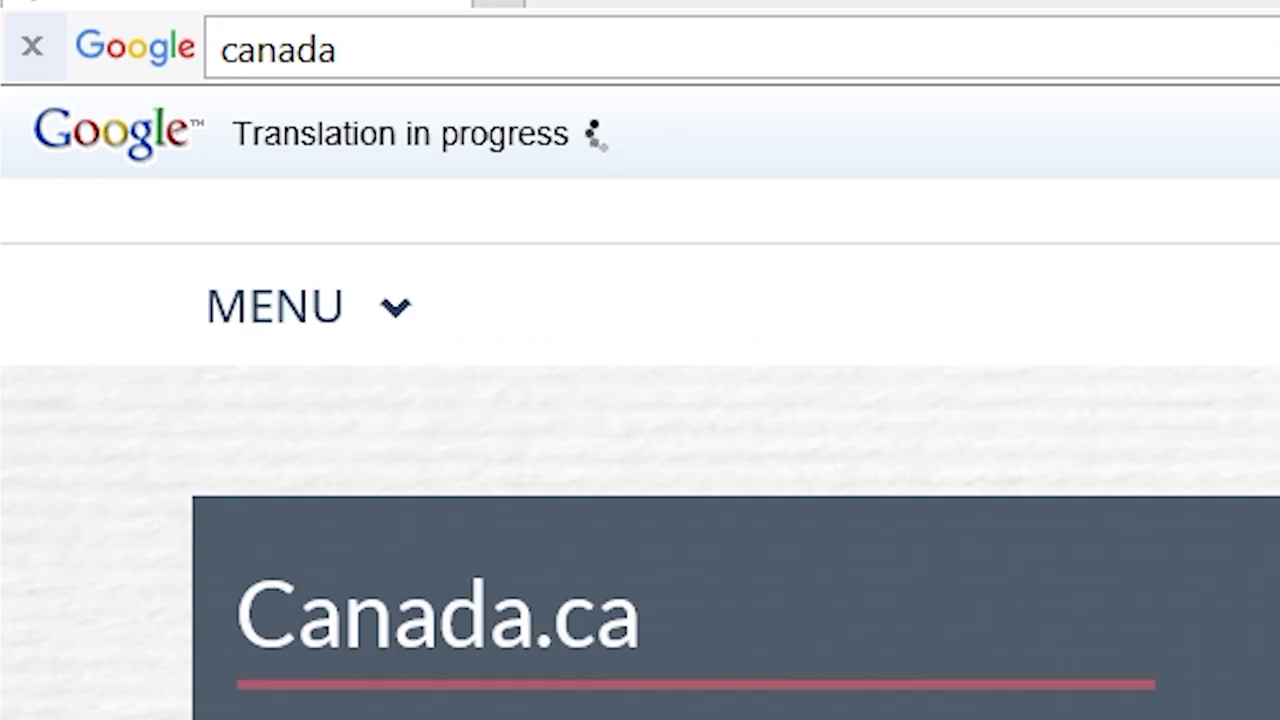
scroll(640, 450, up, 5)
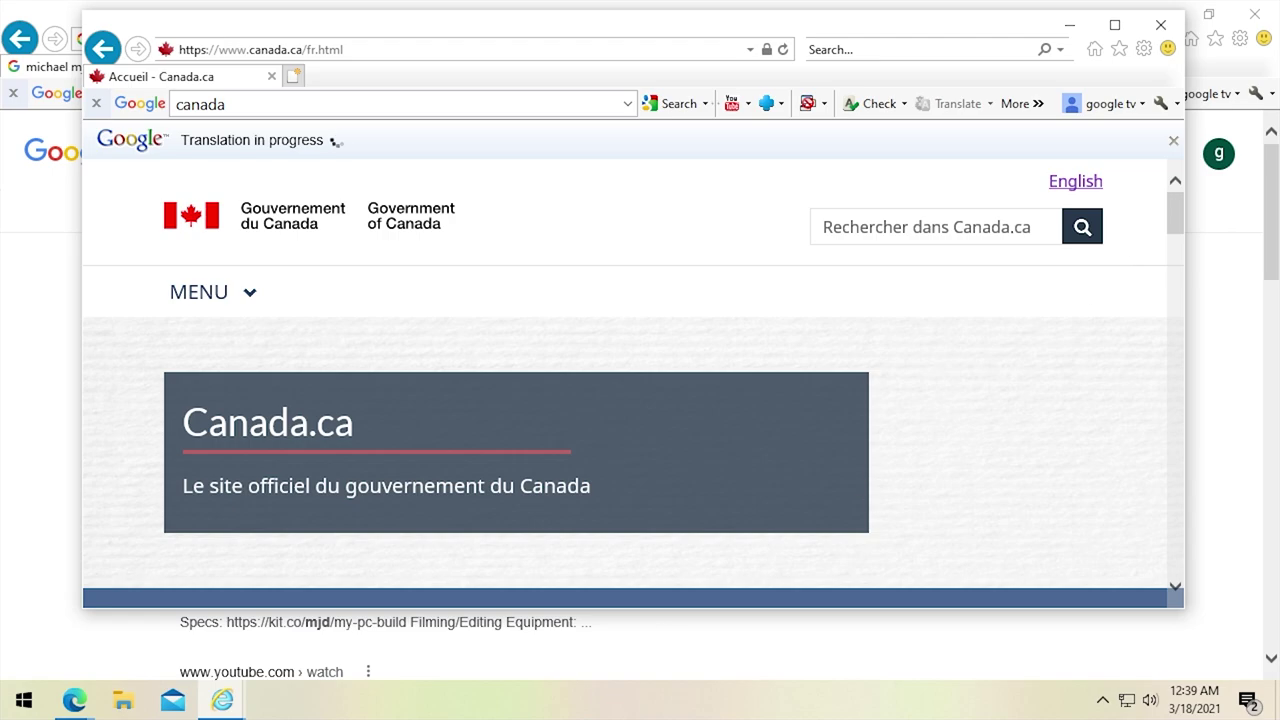
Switch to Microsoft Edge, translate the French Canada.ca homepage to English, and minimize the window after looking over the translation.
click(24, 700)
mouse_move(65, 710)
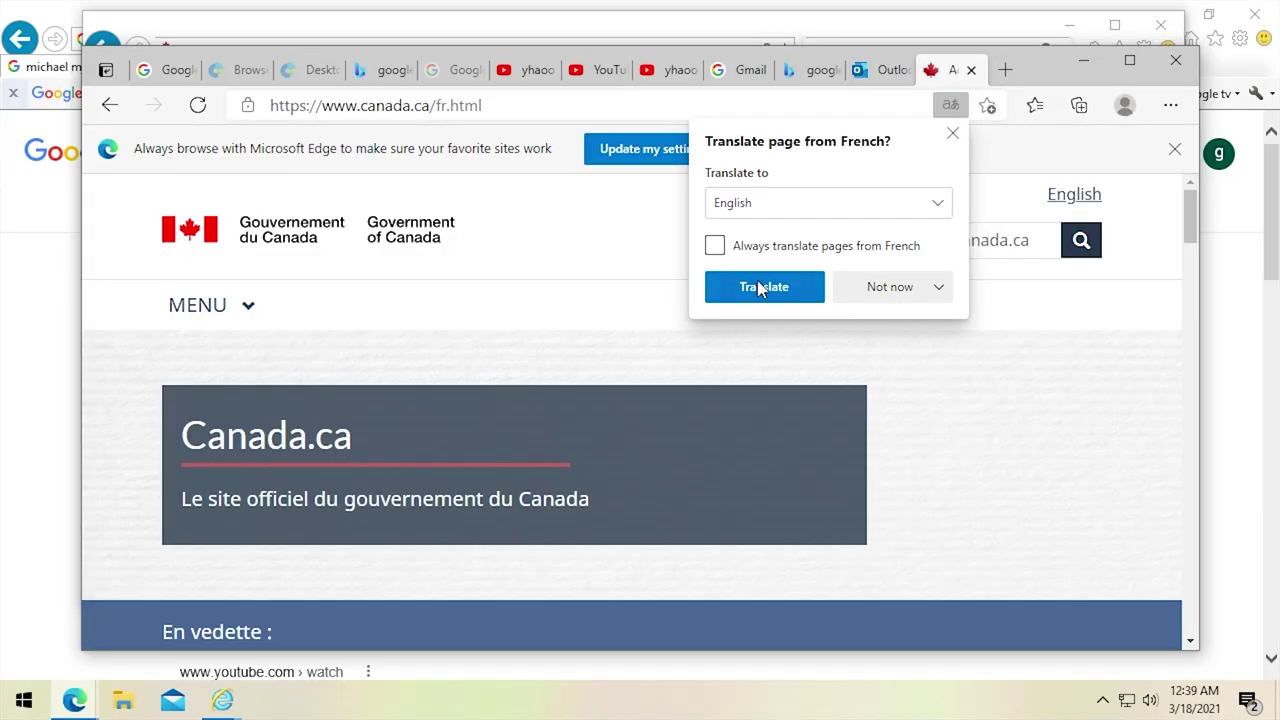
click(455, 590)
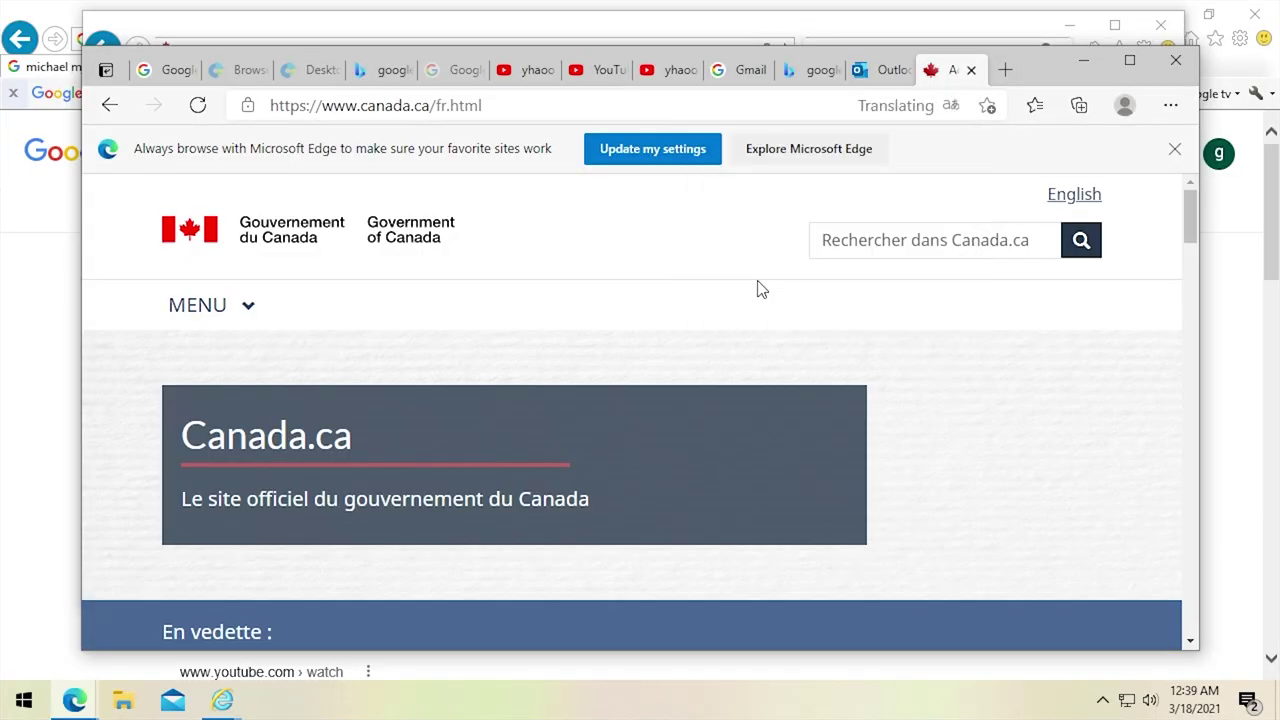
scroll(403, 520, down, 2)
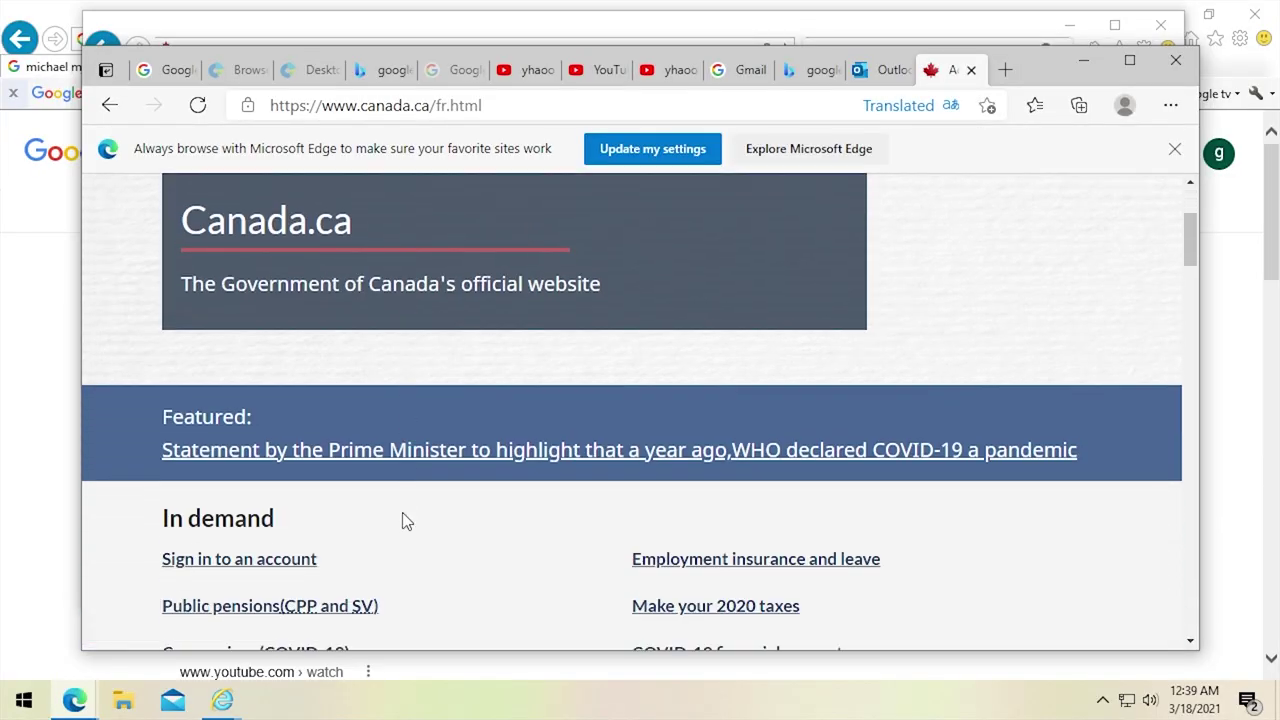
scroll(403, 520, up, 2)
click(1083, 60)
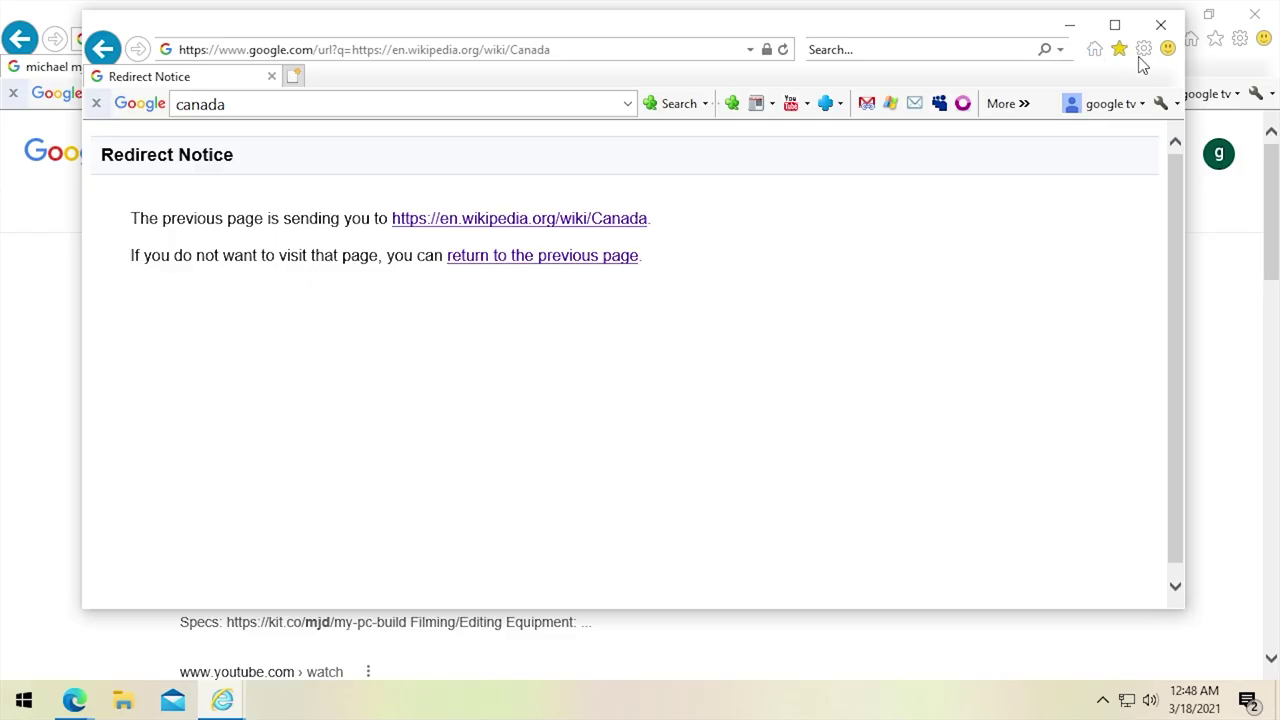
Look over the Content and Privacy settings in Internet Options, and try the toolbar's Translate feature on the redirect notice page.
click(1143, 48)
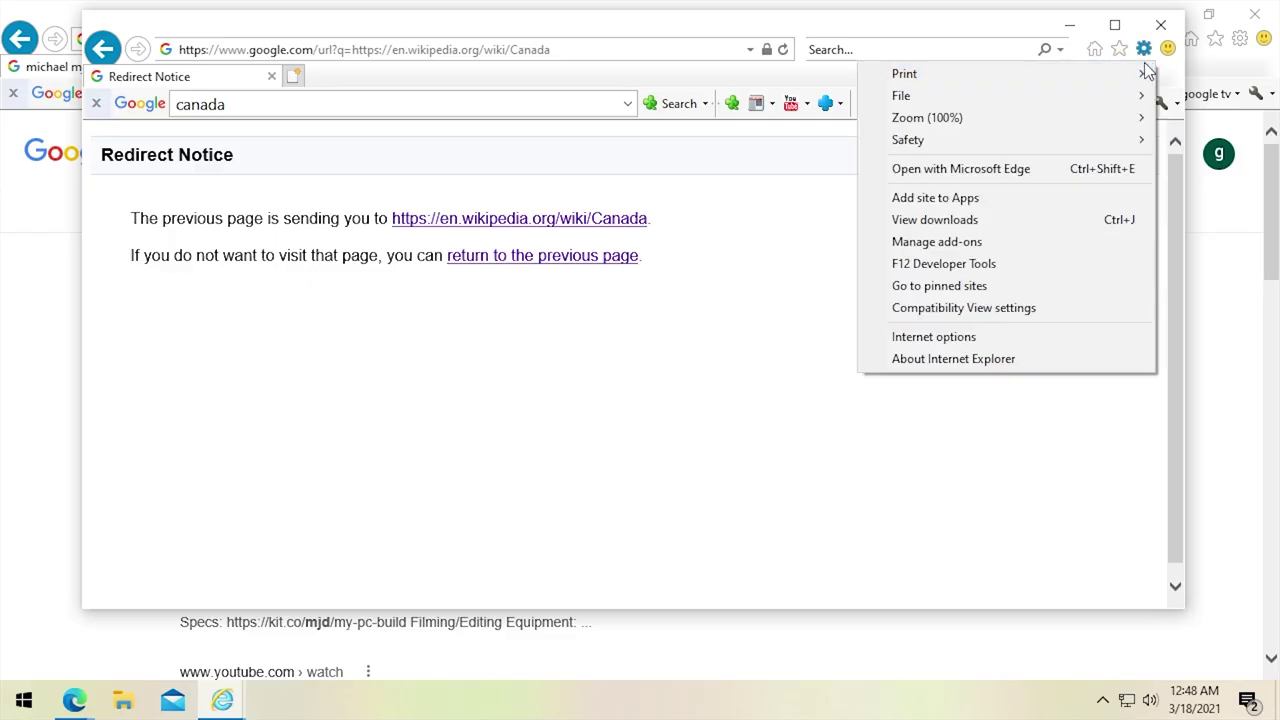
click(1048, 345)
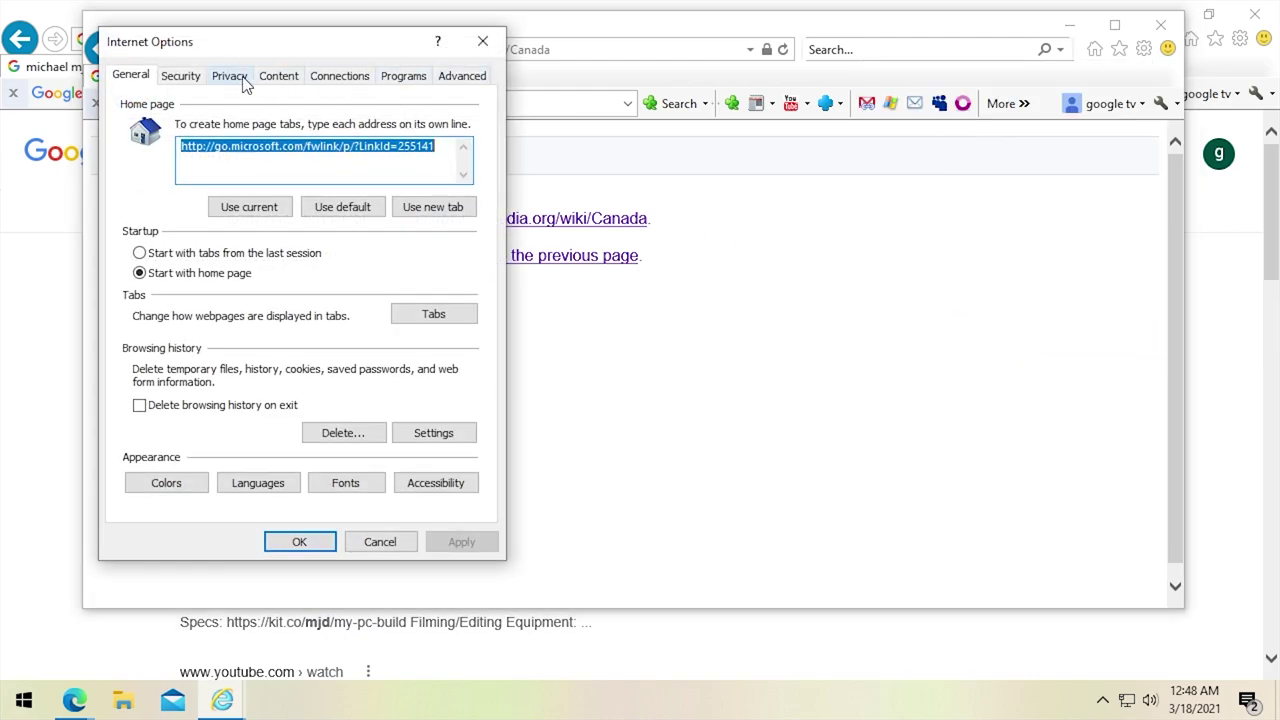
click(279, 80)
click(229, 76)
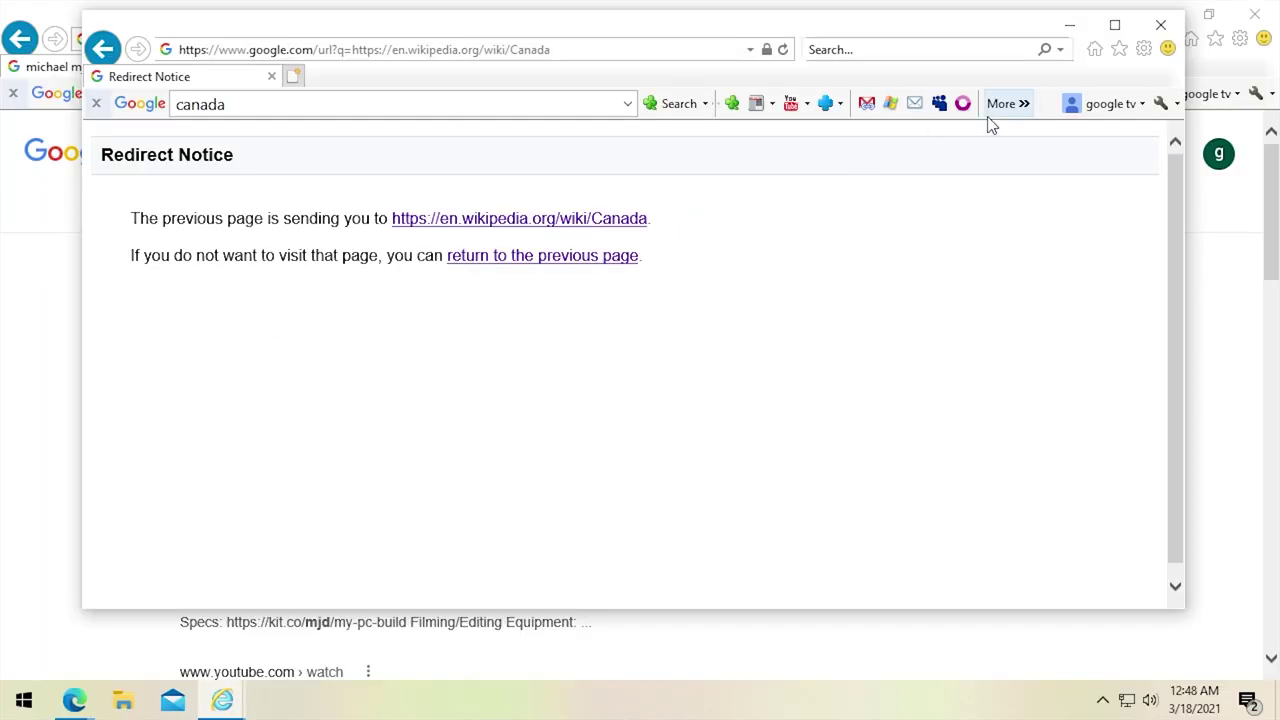
click(1003, 108)
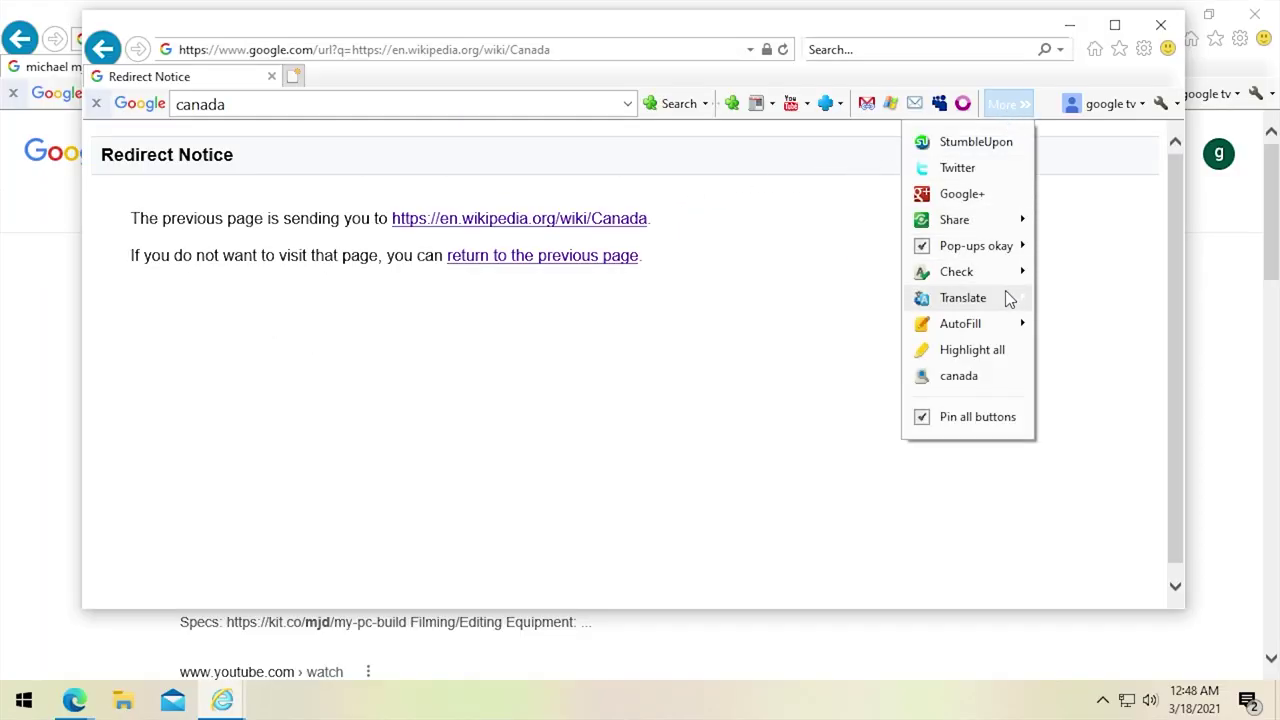
click(992, 298)
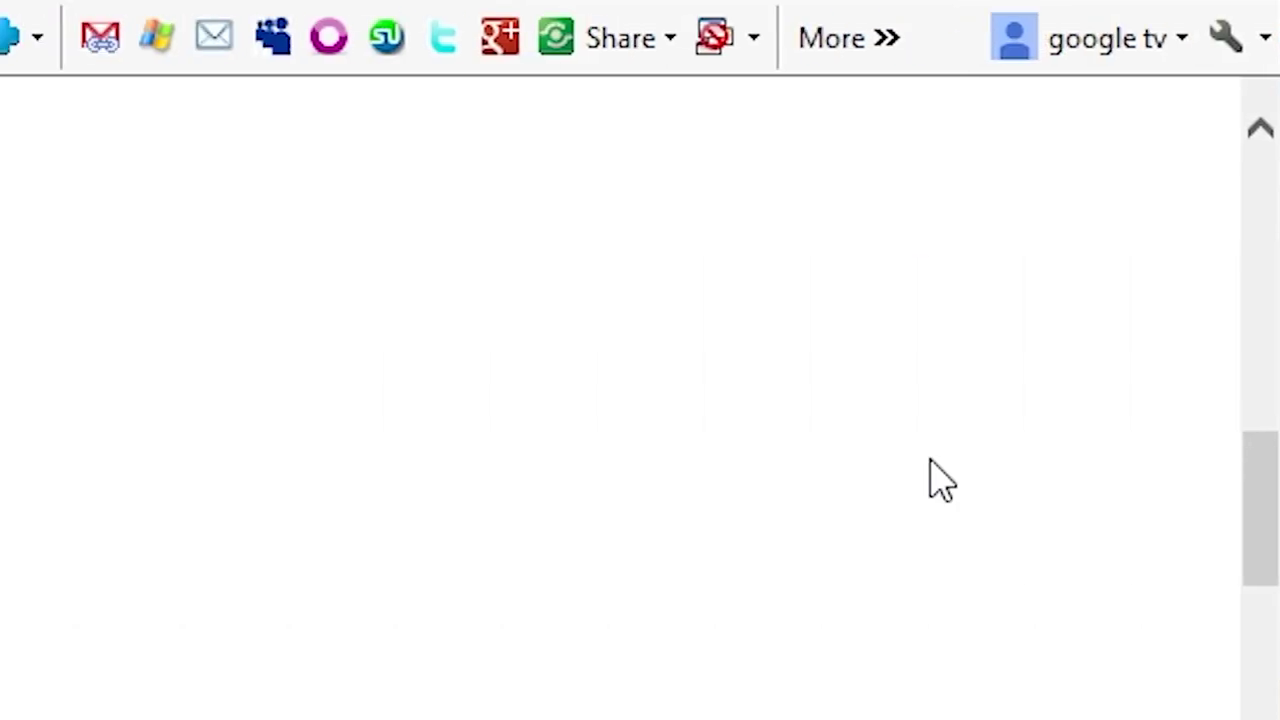
Open the toolbar's AutoFill profile settings from the address form page and view the About Toolbar information.
click(880, 45)
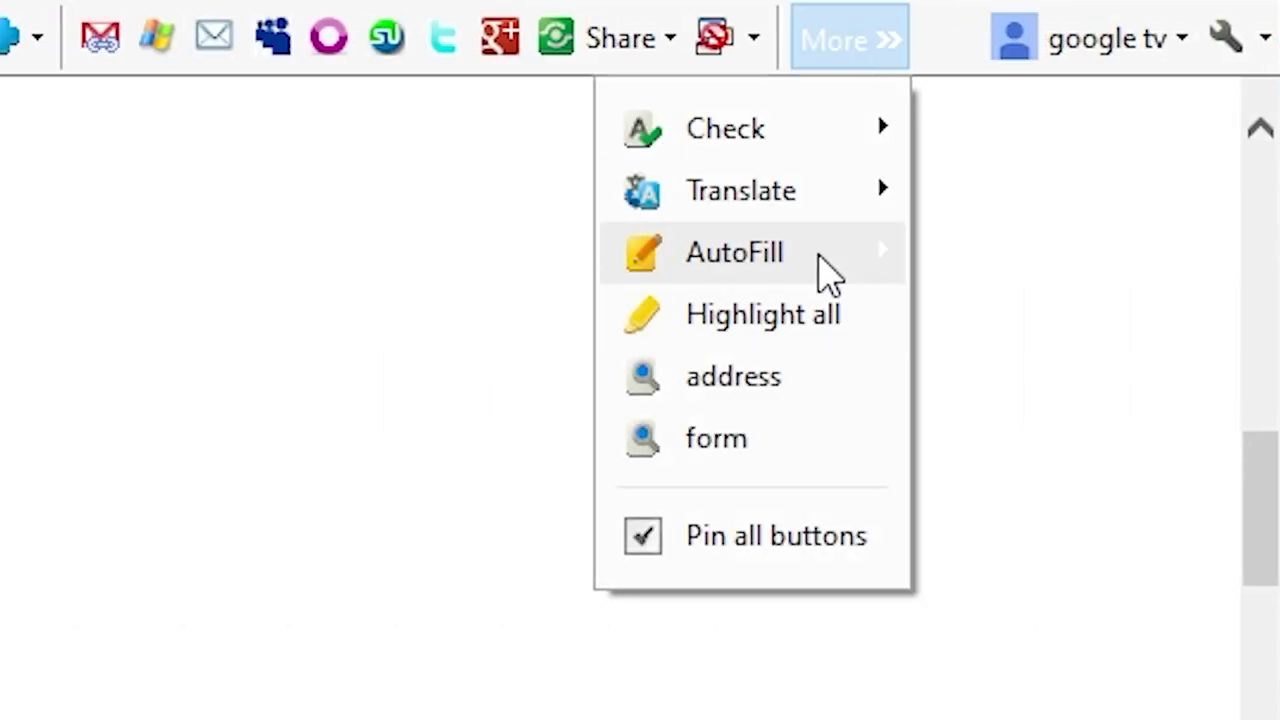
mouse_move(818, 256)
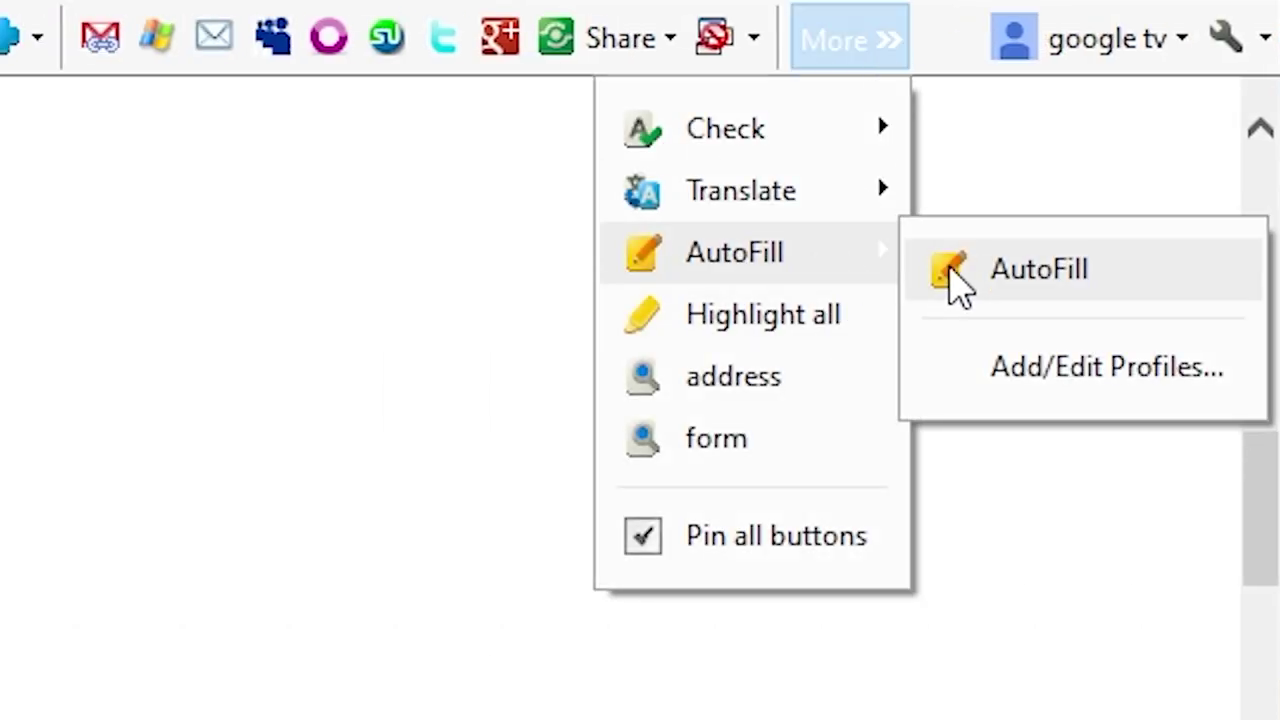
click(1048, 384)
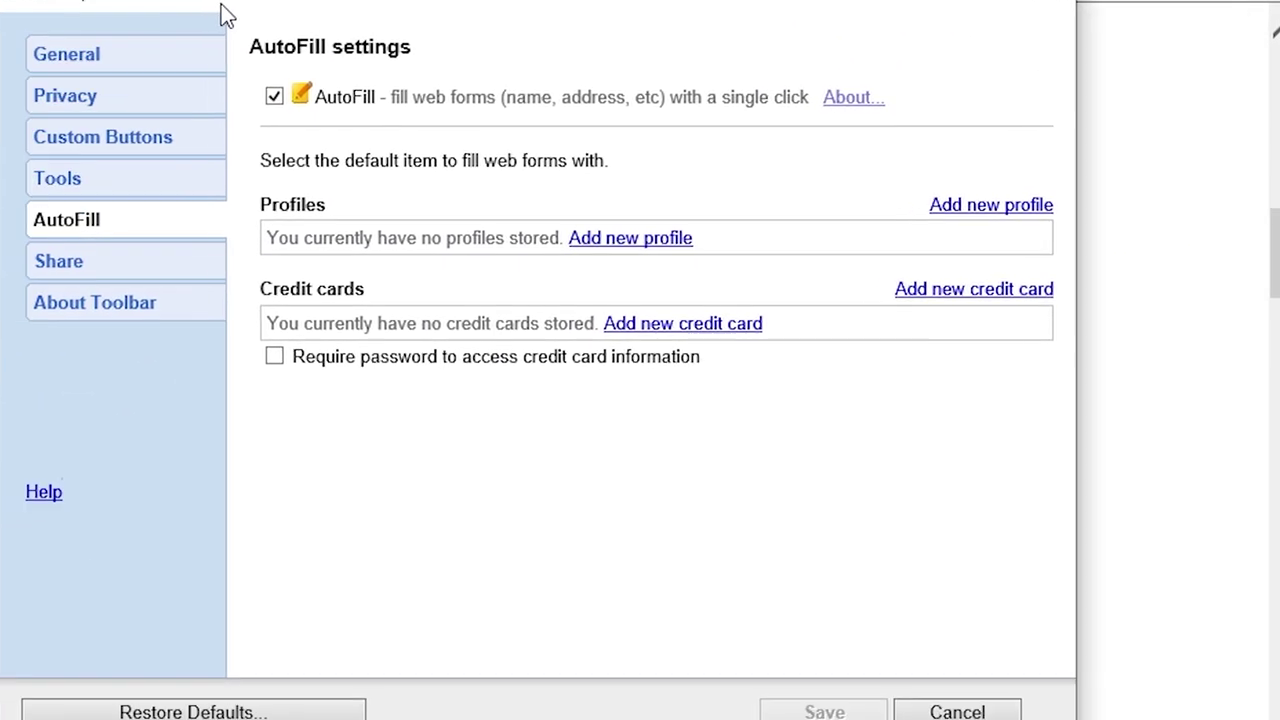
click(98, 309)
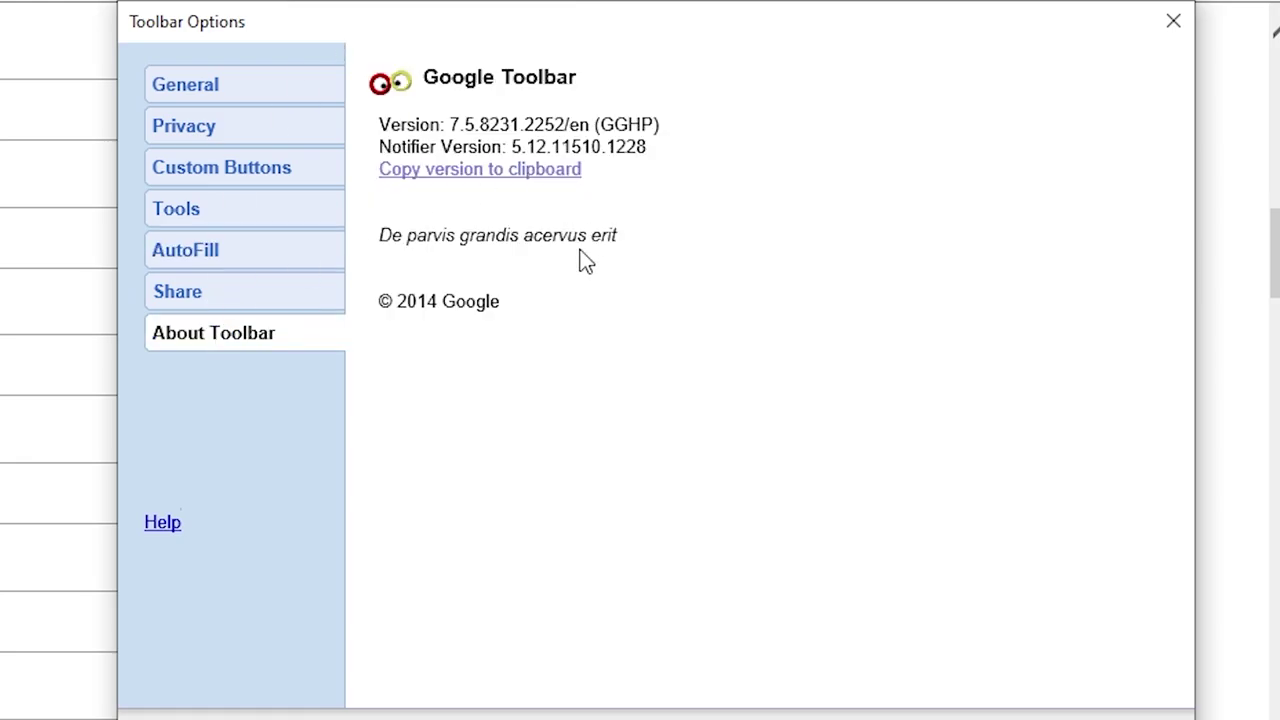
Turn off the Facebook sharing service in the toolbar's Share settings and enable the Bookmarks tool.
click(238, 293)
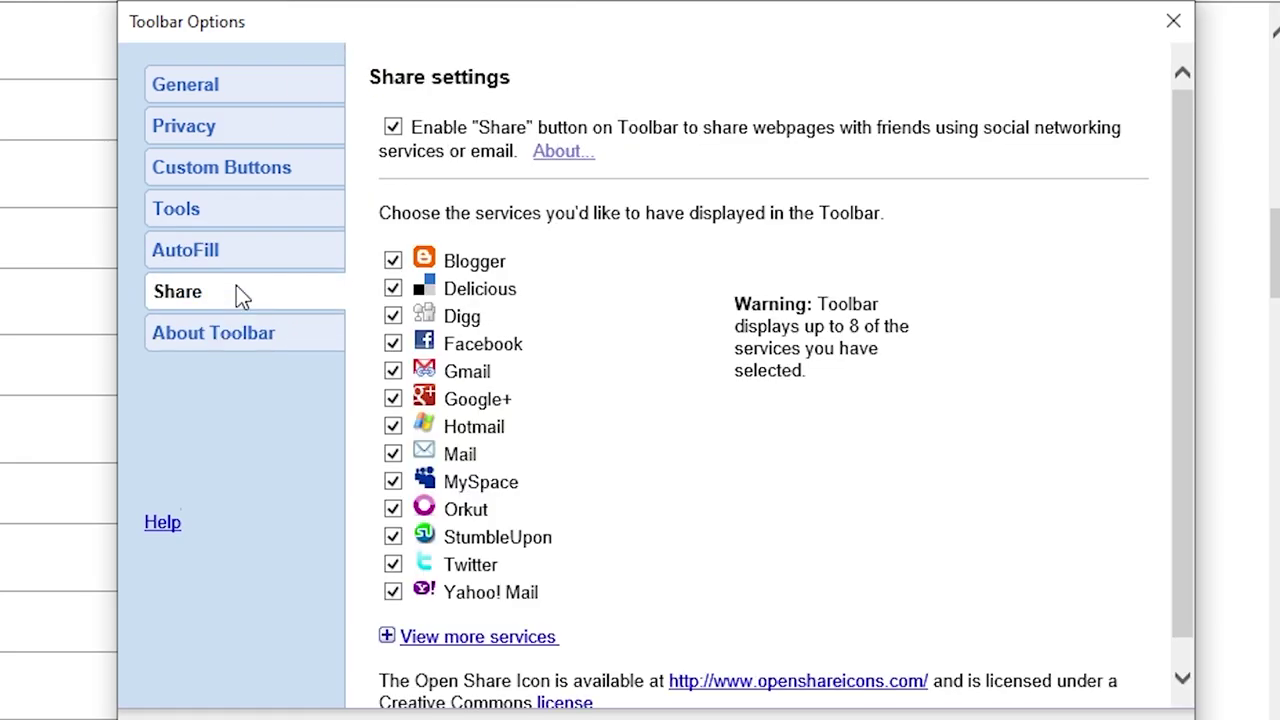
scroll(1188, 243, down, 1)
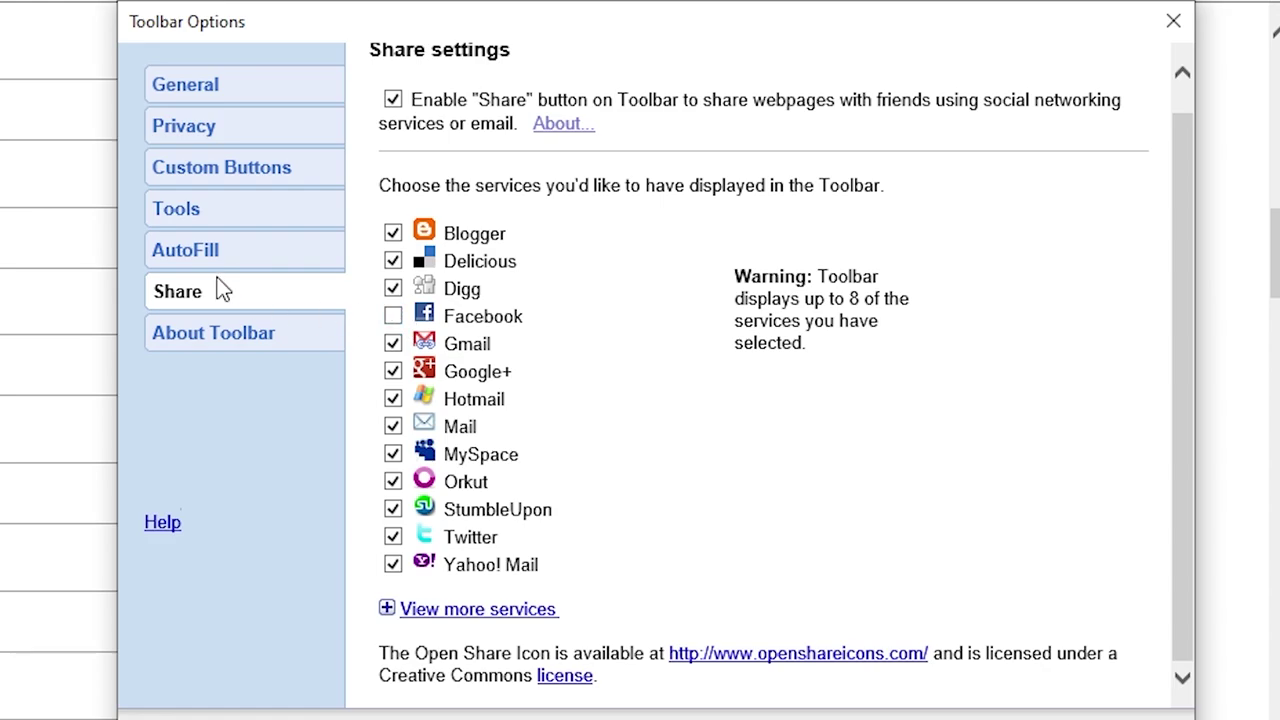
click(174, 216)
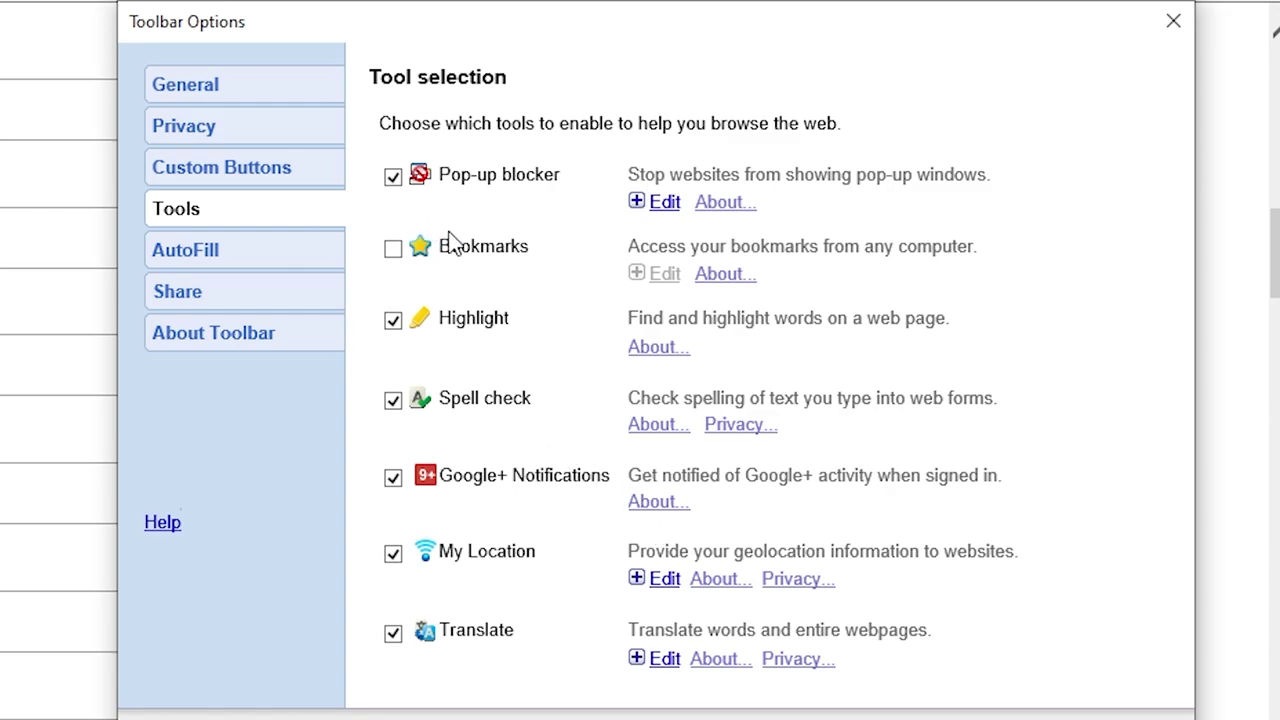
click(412, 258)
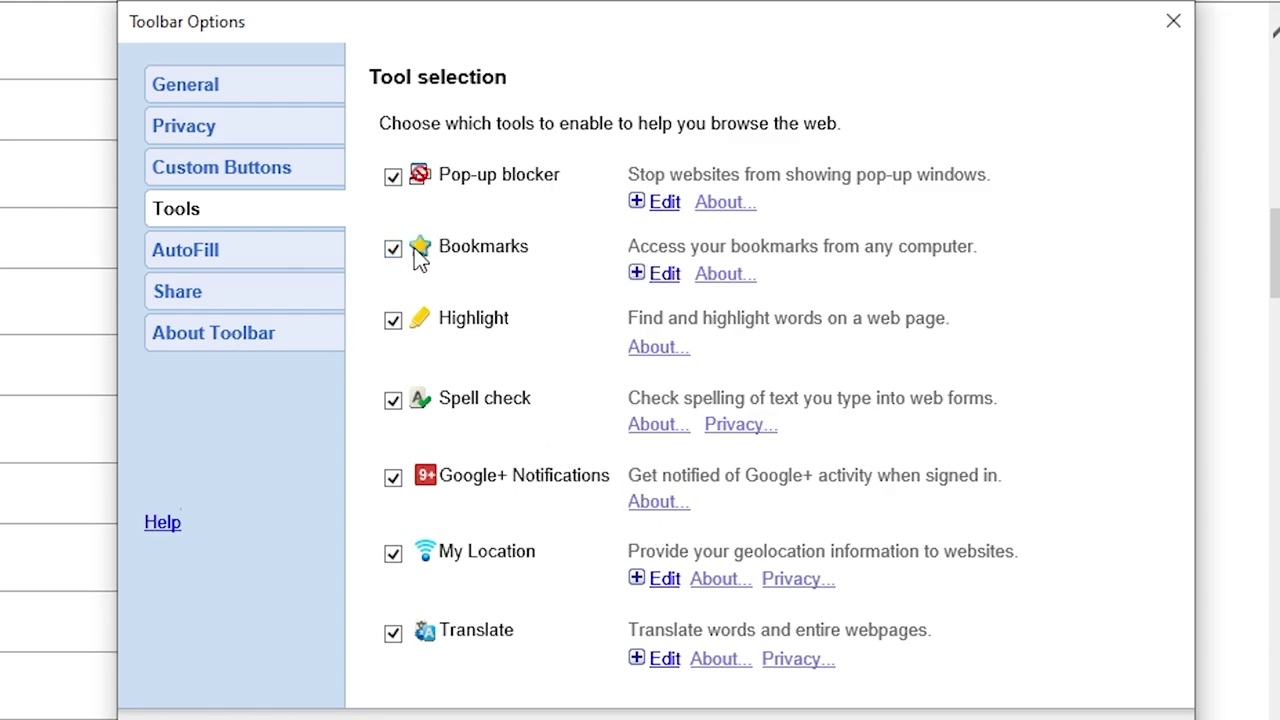
Look through the full list of custom buttons and search types available for the toolbar.
click(238, 180)
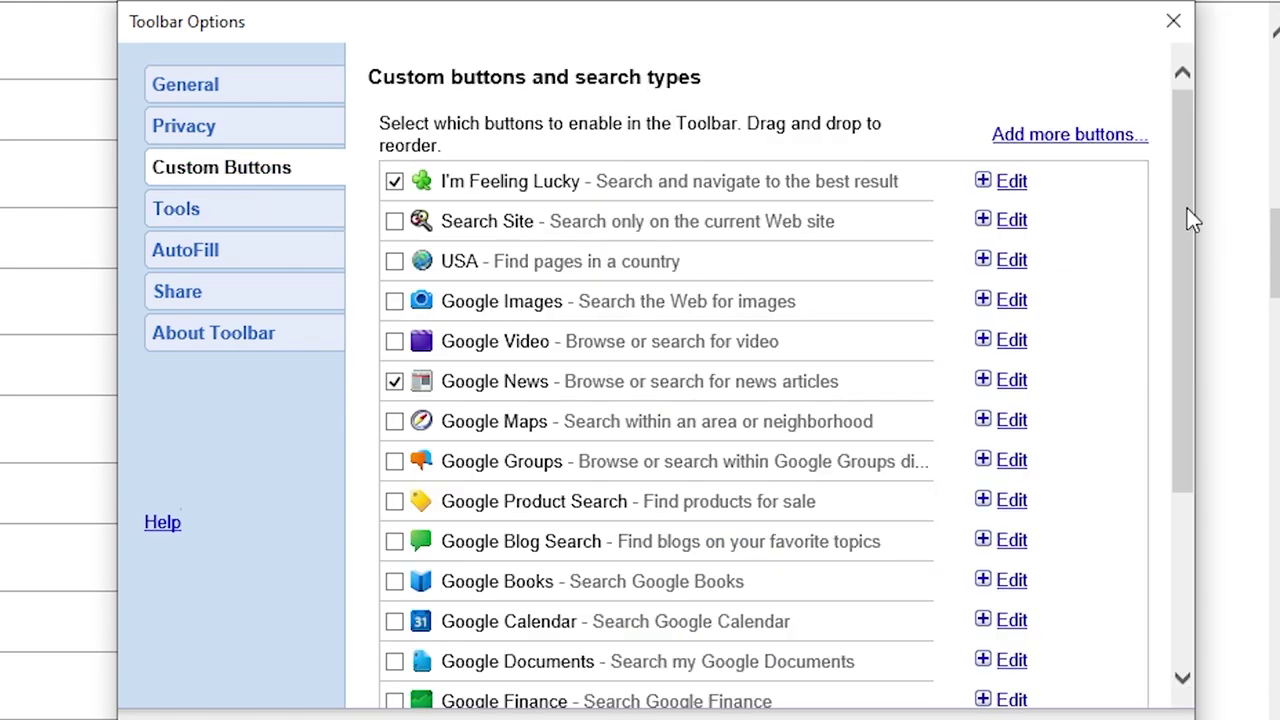
drag(1187, 209, 1220, 526)
scroll(709, 131, up, 5)
drag(1180, 203, 1172, 545)
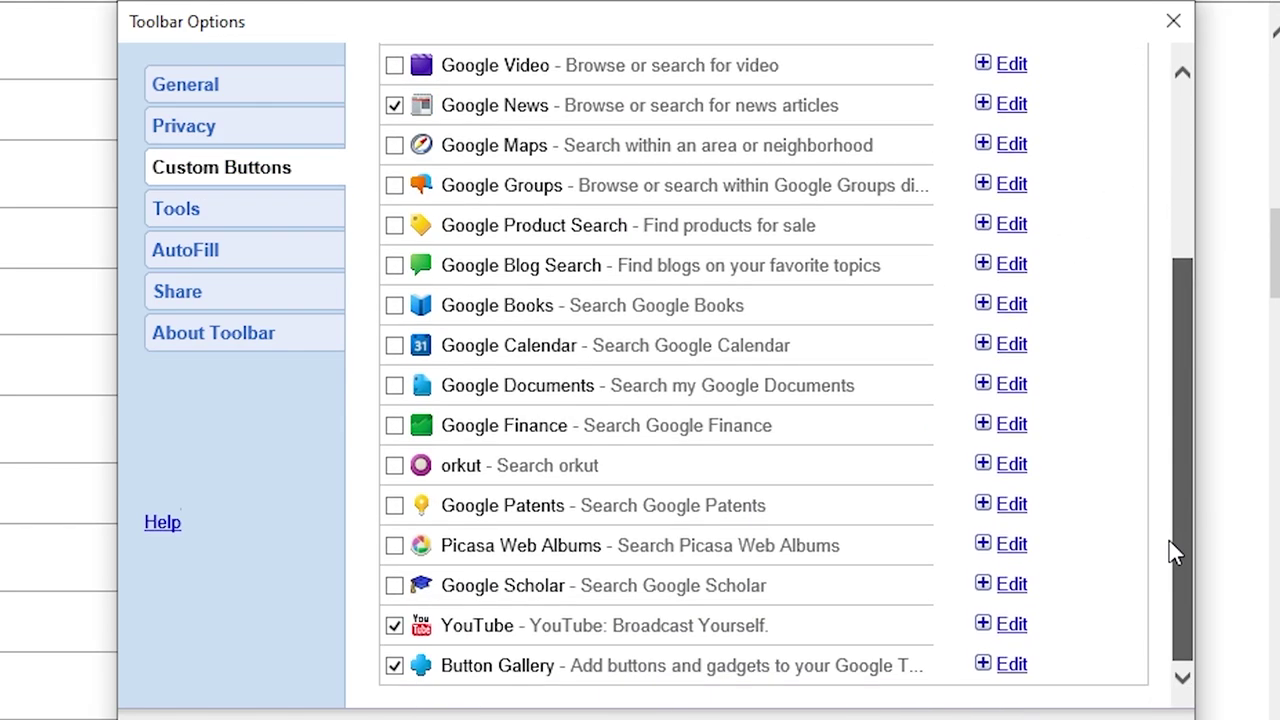
scroll(1051, 177, up, 5)
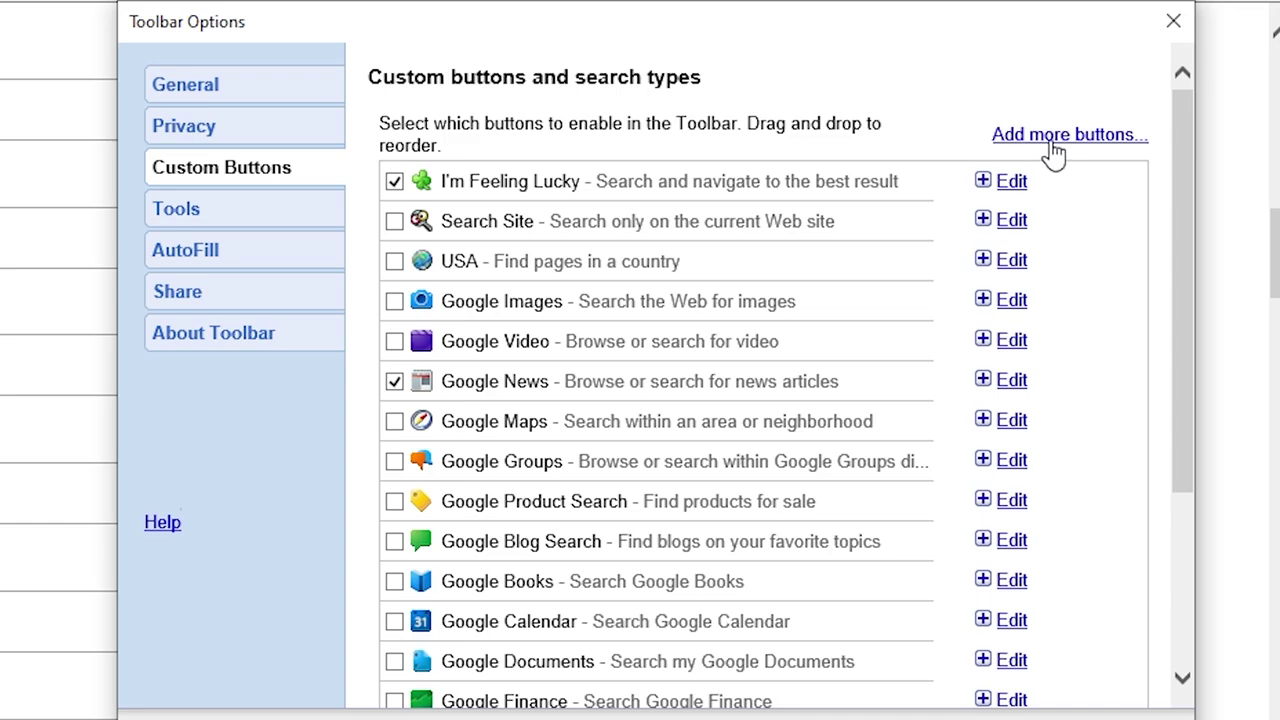
Turn off the toolbar features that passively send information to Google, and review the remaining privacy settings.
click(243, 138)
drag(1183, 235, 1211, 426)
click(716, 306)
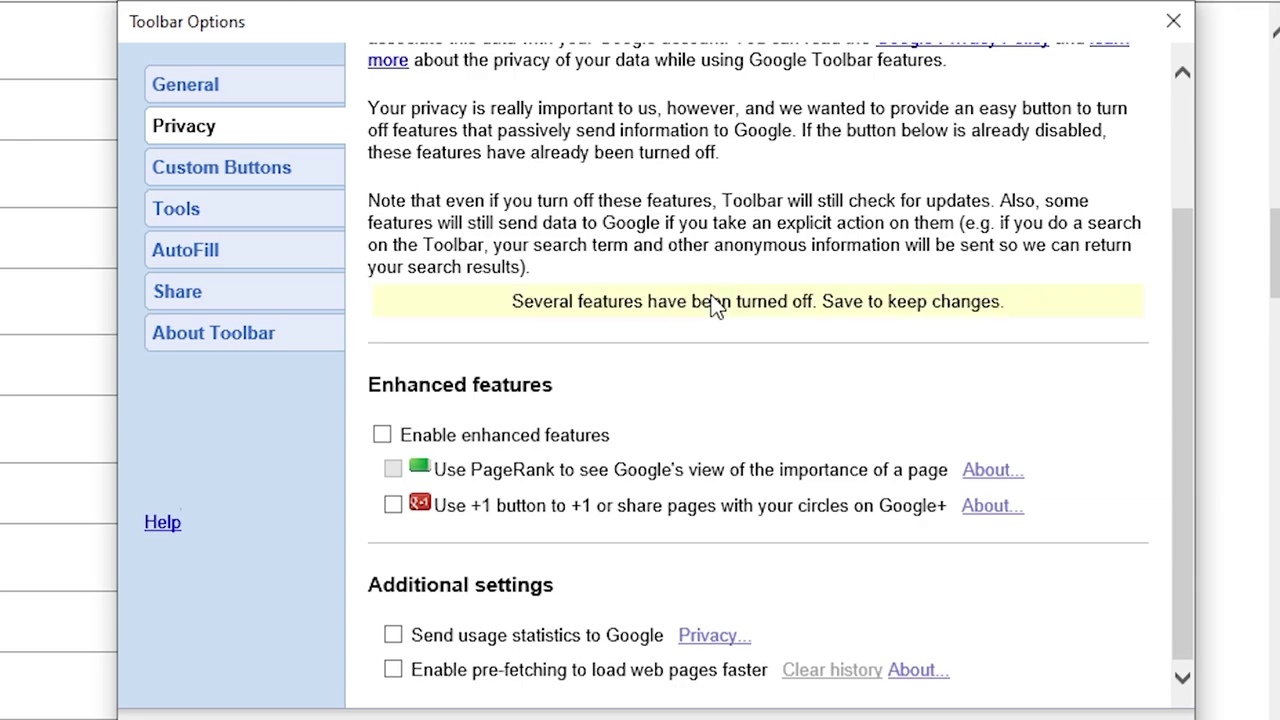
drag(1184, 323, 1194, 569)
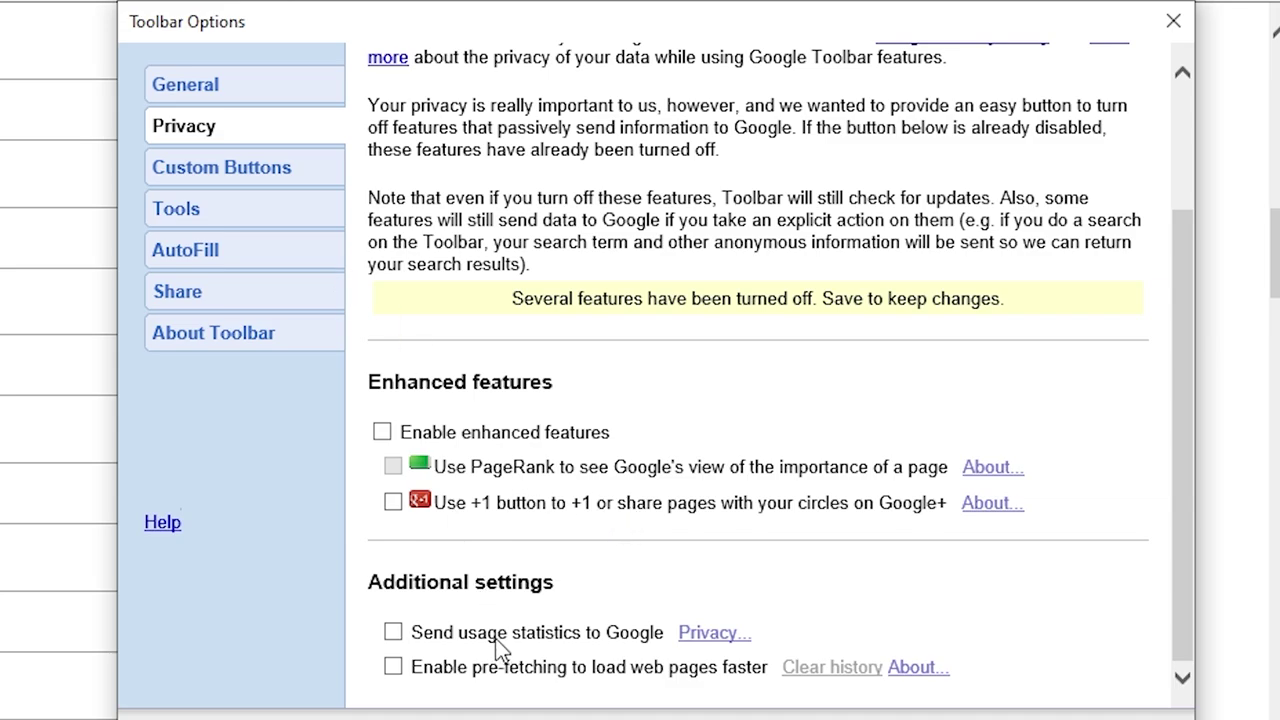
Review the toolbar's general search and web-browsing settings, checking the Google site choices but keeping United States of America (.com).
click(222, 84)
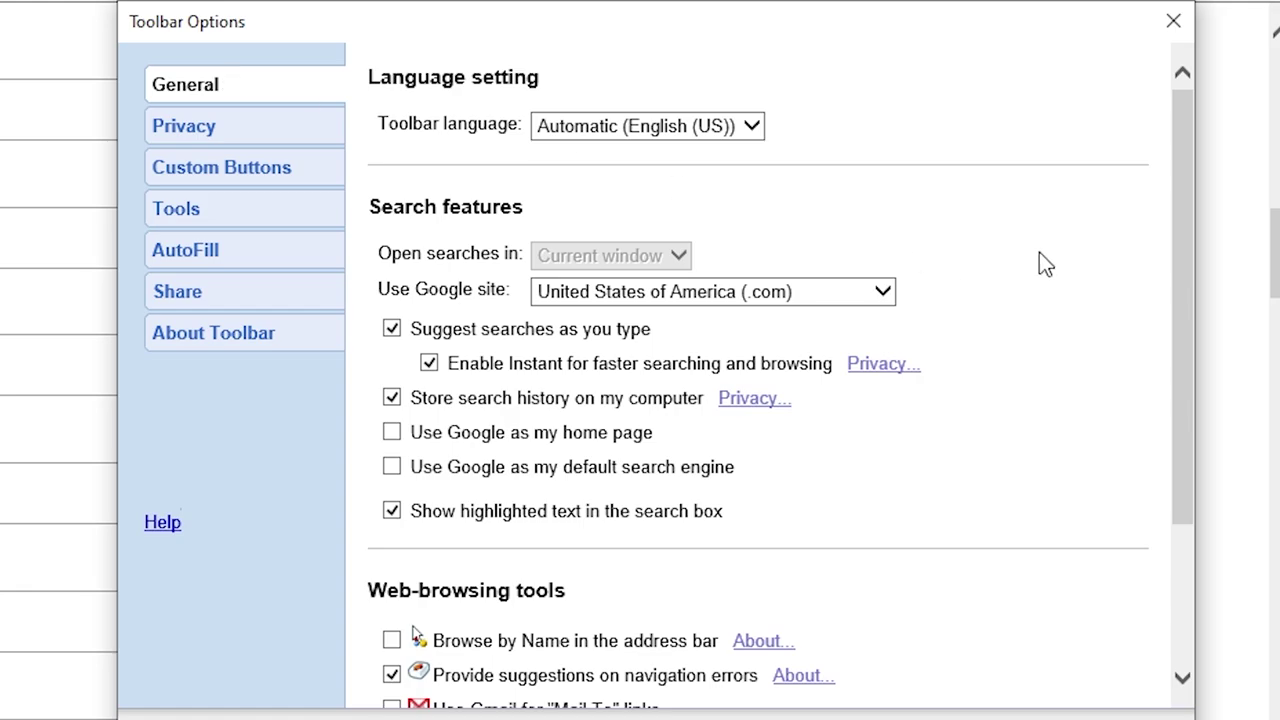
drag(1186, 222, 1176, 317)
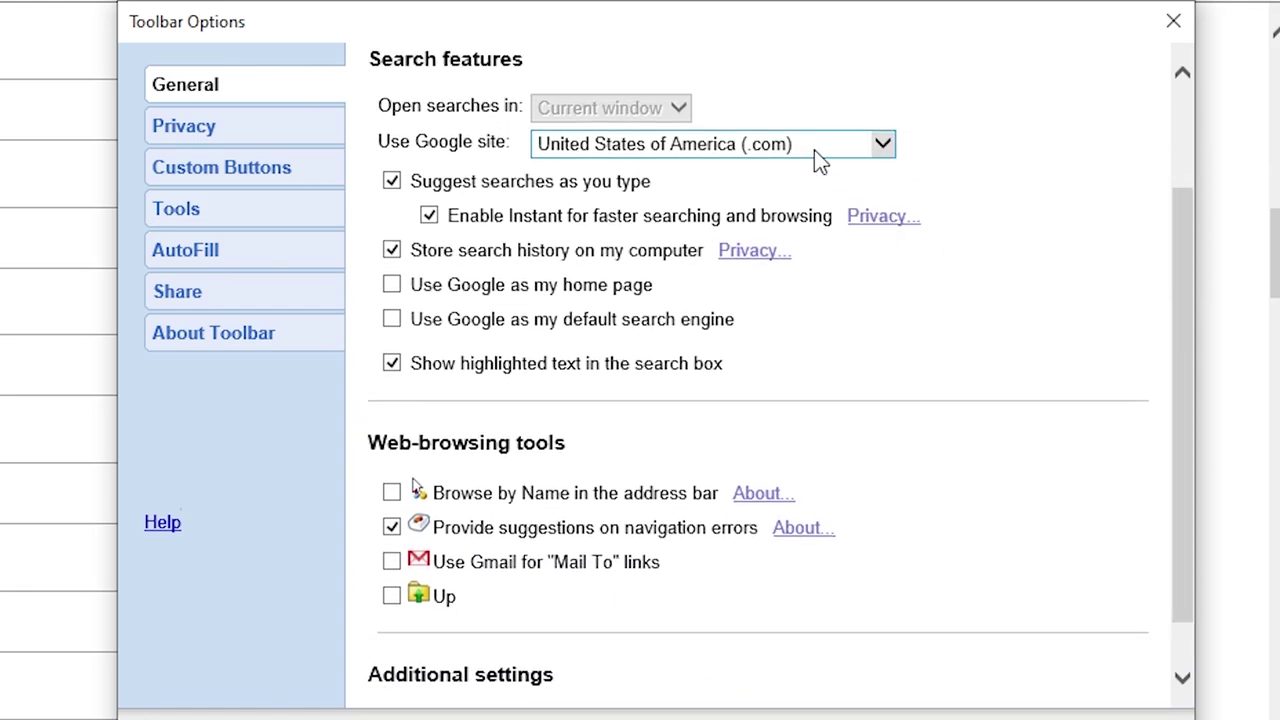
click(814, 149)
click(814, 149)
click(814, 149)
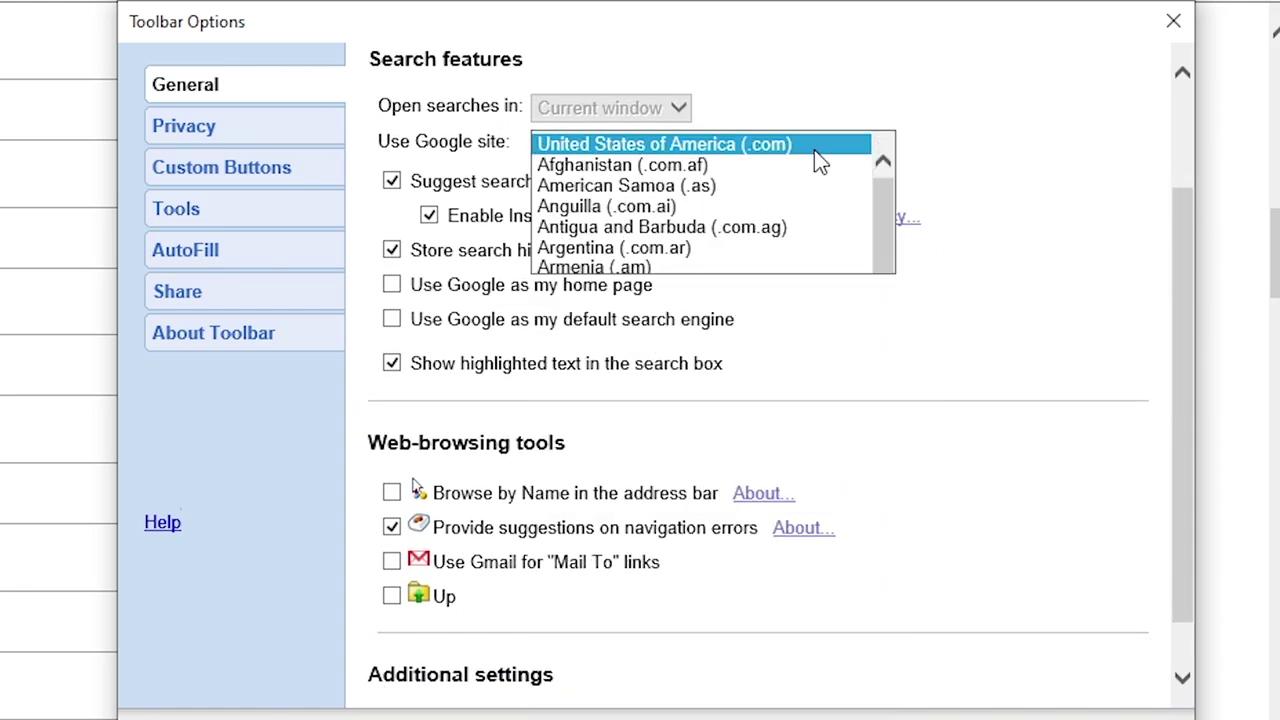
click(814, 152)
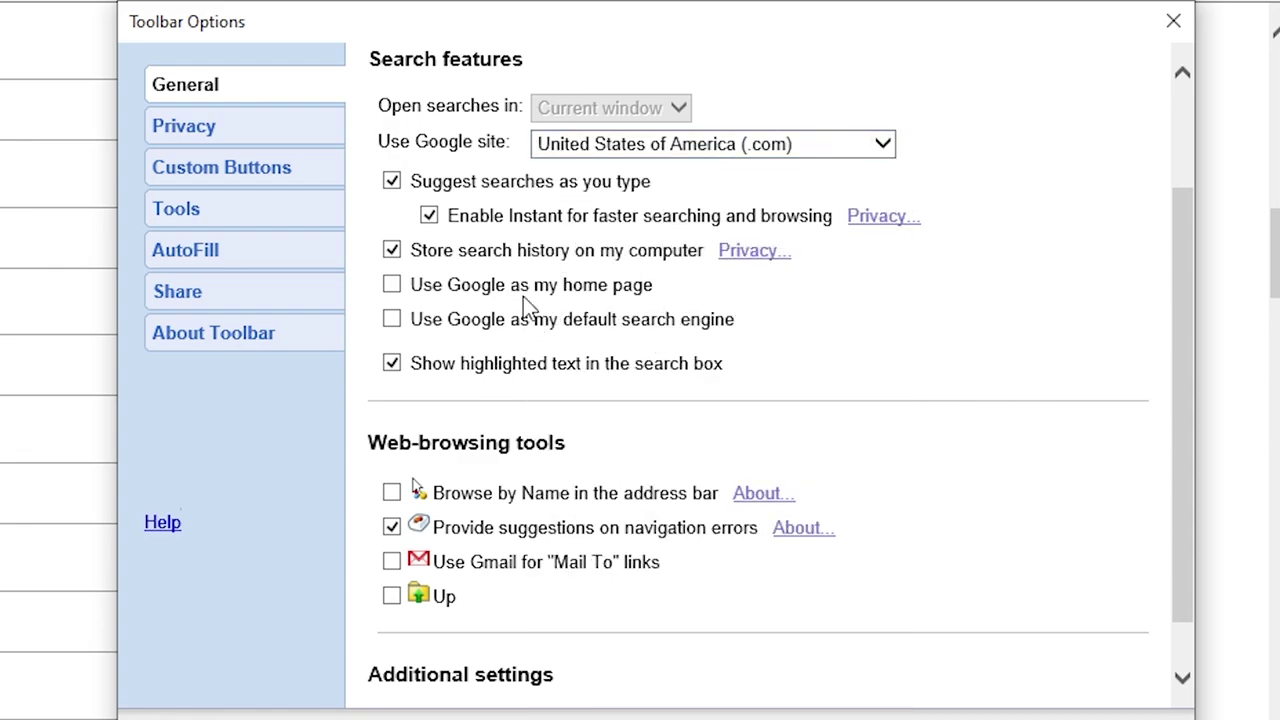
drag(1181, 457, 1176, 495)
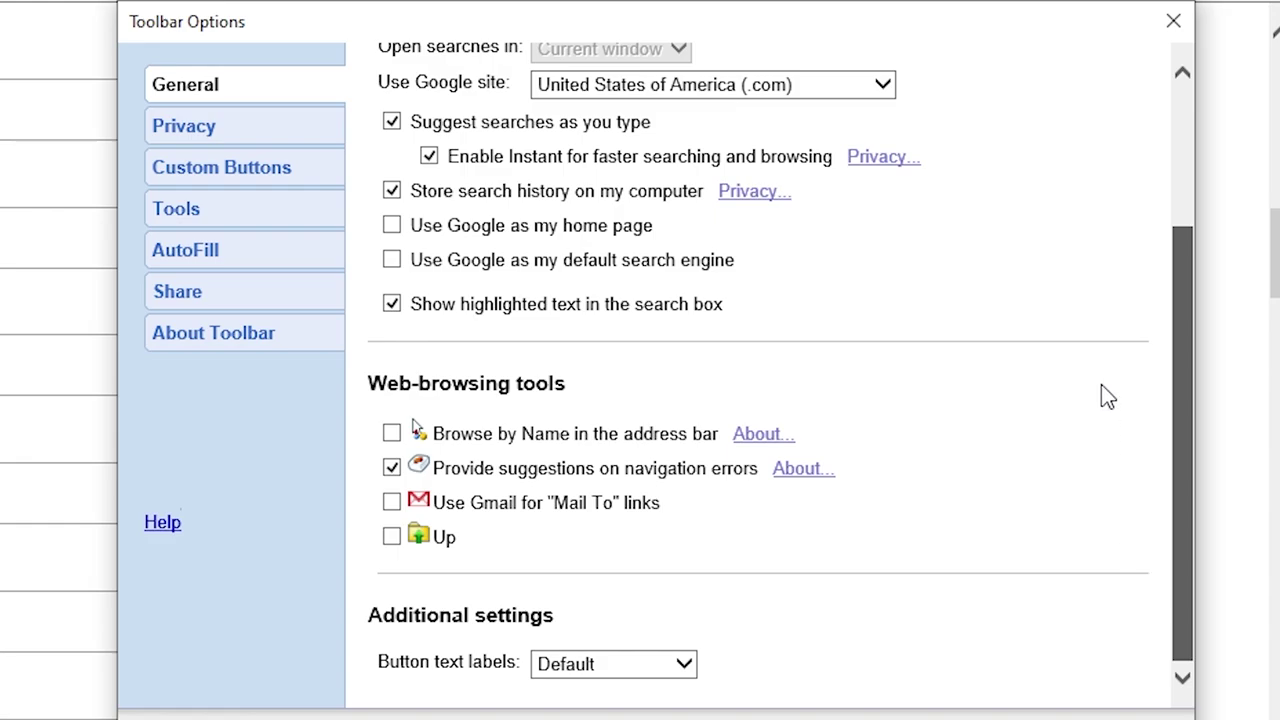
scroll(1102, 386, up, 3)
Return to the AutoFill settings beside the address form and add a new profile labelled "Main".
click(200, 250)
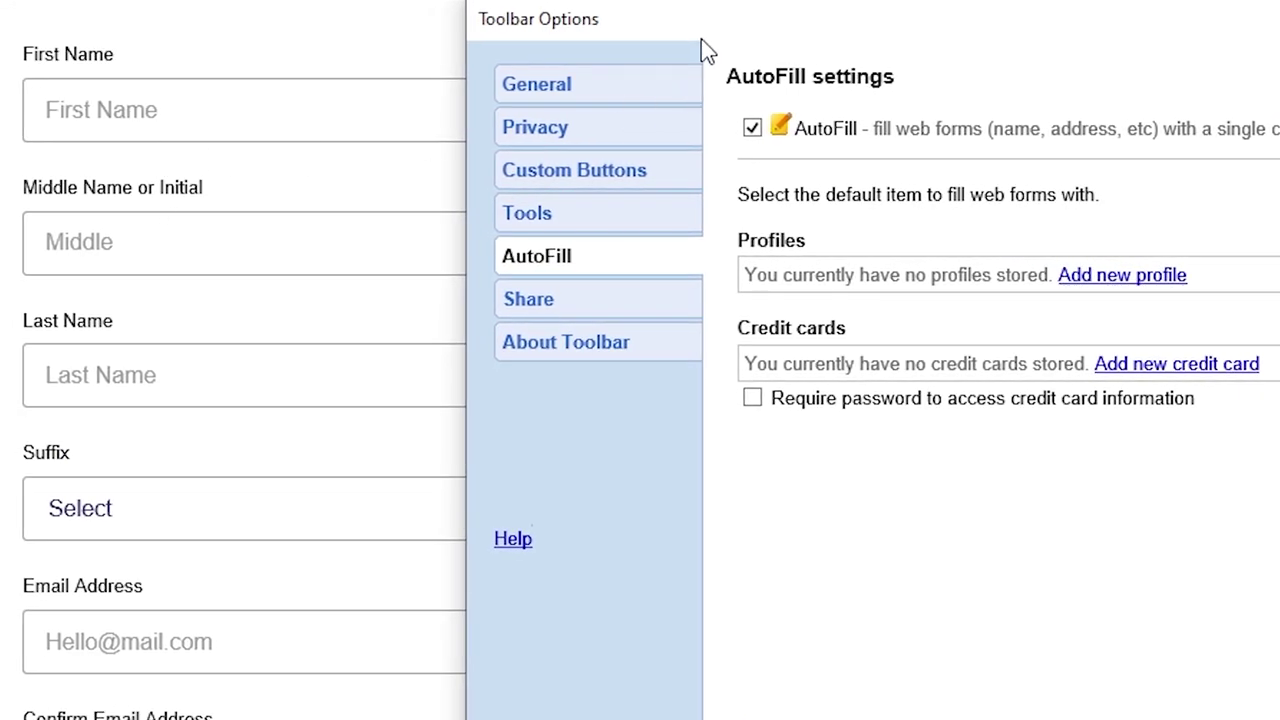
drag(345, 36, 519, 70)
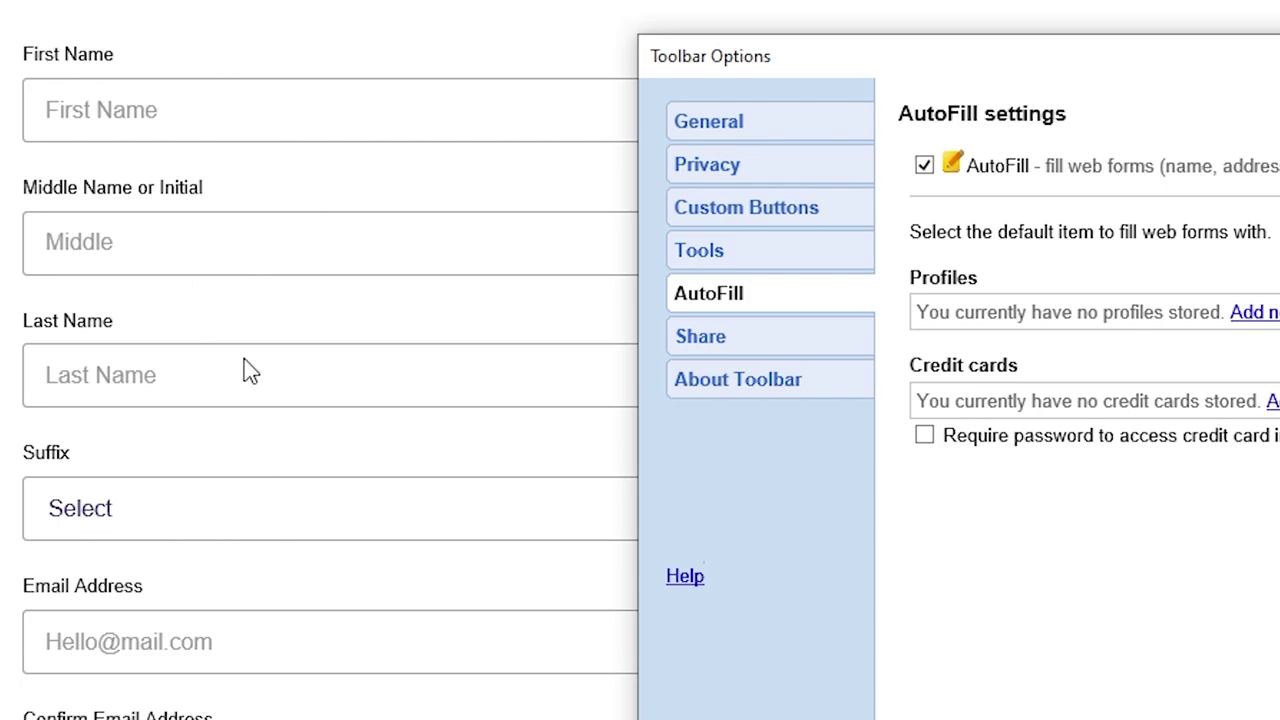
drag(918, 60, 673, 16)
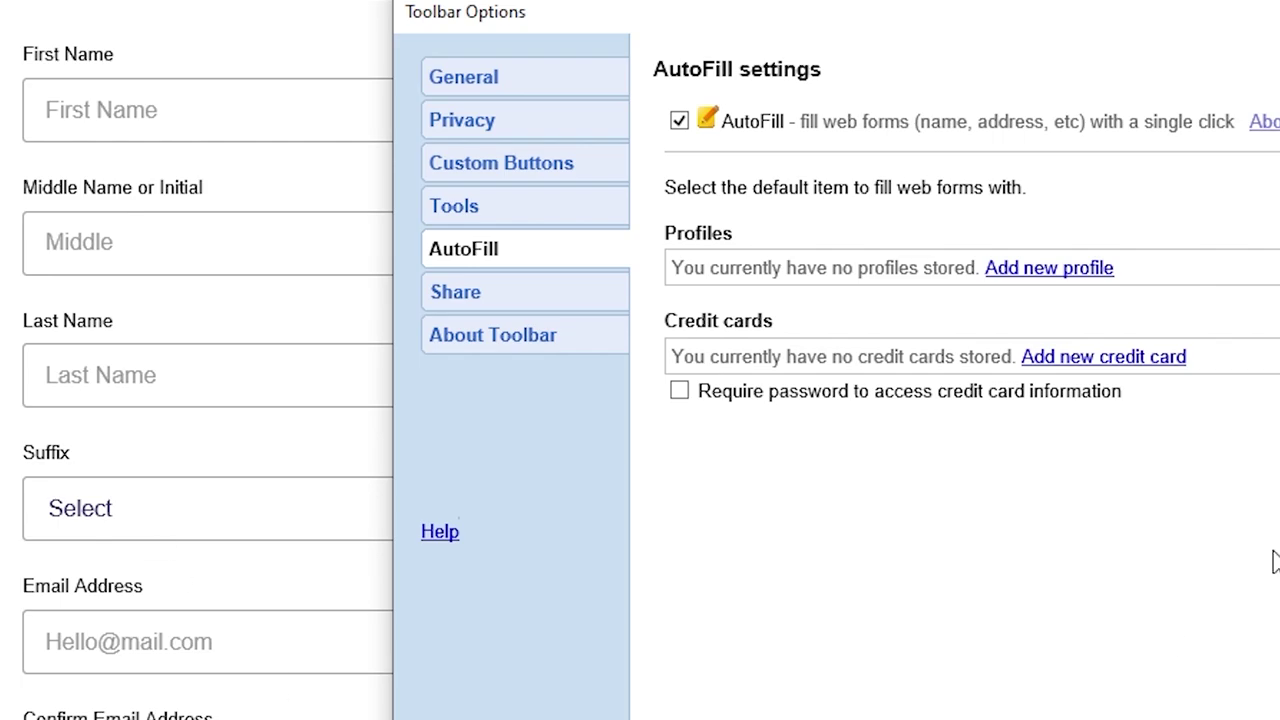
click(1049, 267)
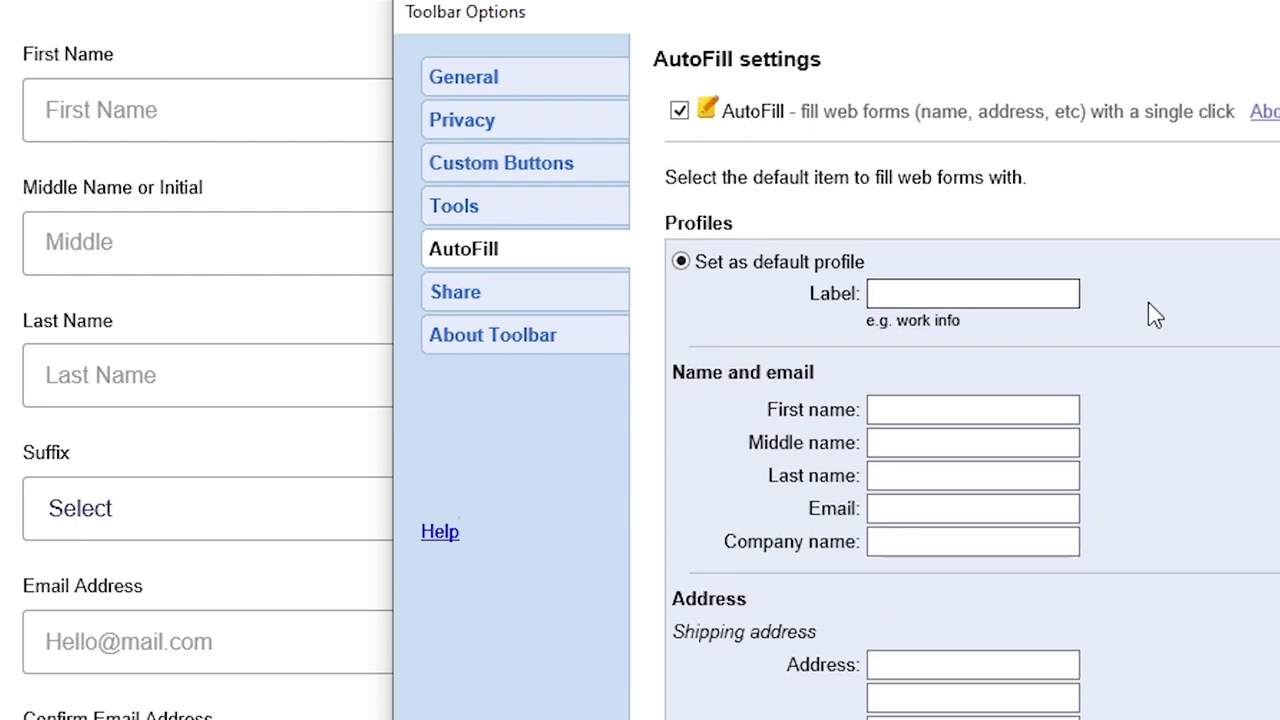
text(Main)
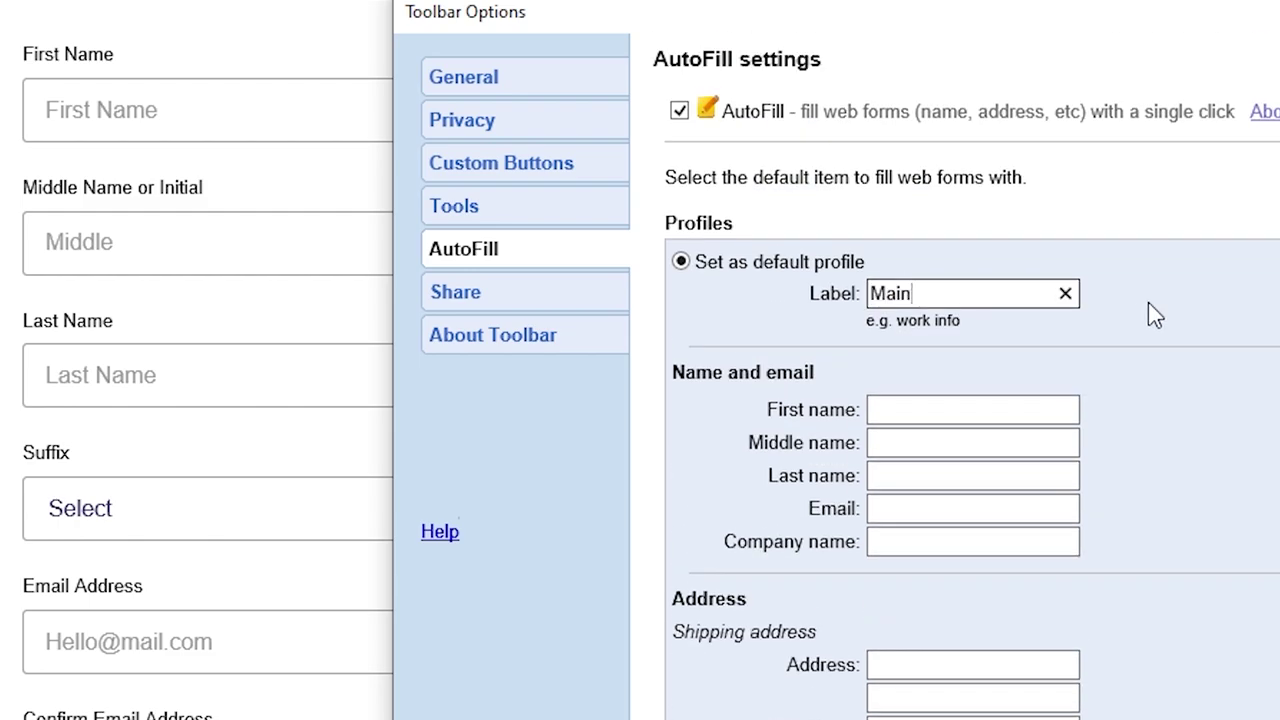
Fill in the first and last name in the Main AutoFill profile, leaving the middle name blank.
key(Tab)
text(Michael)
key(Tab)
key(Tab)
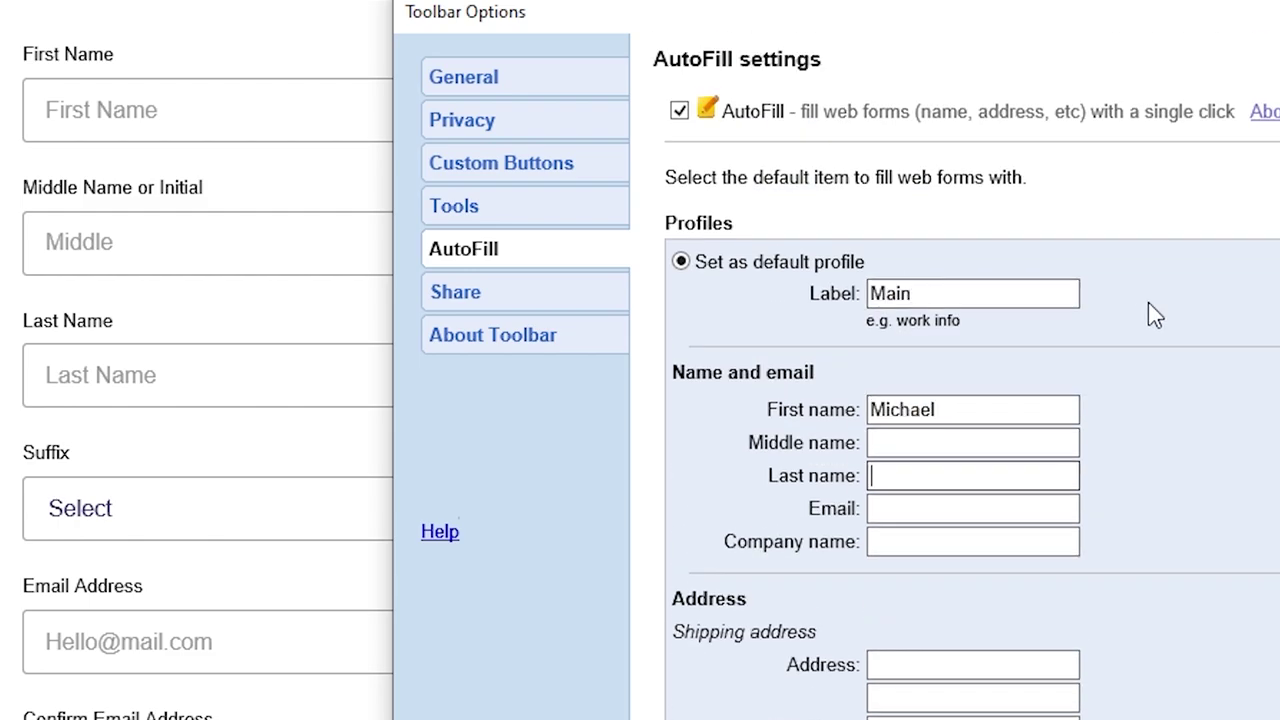
text(MJD)
key(Tab)
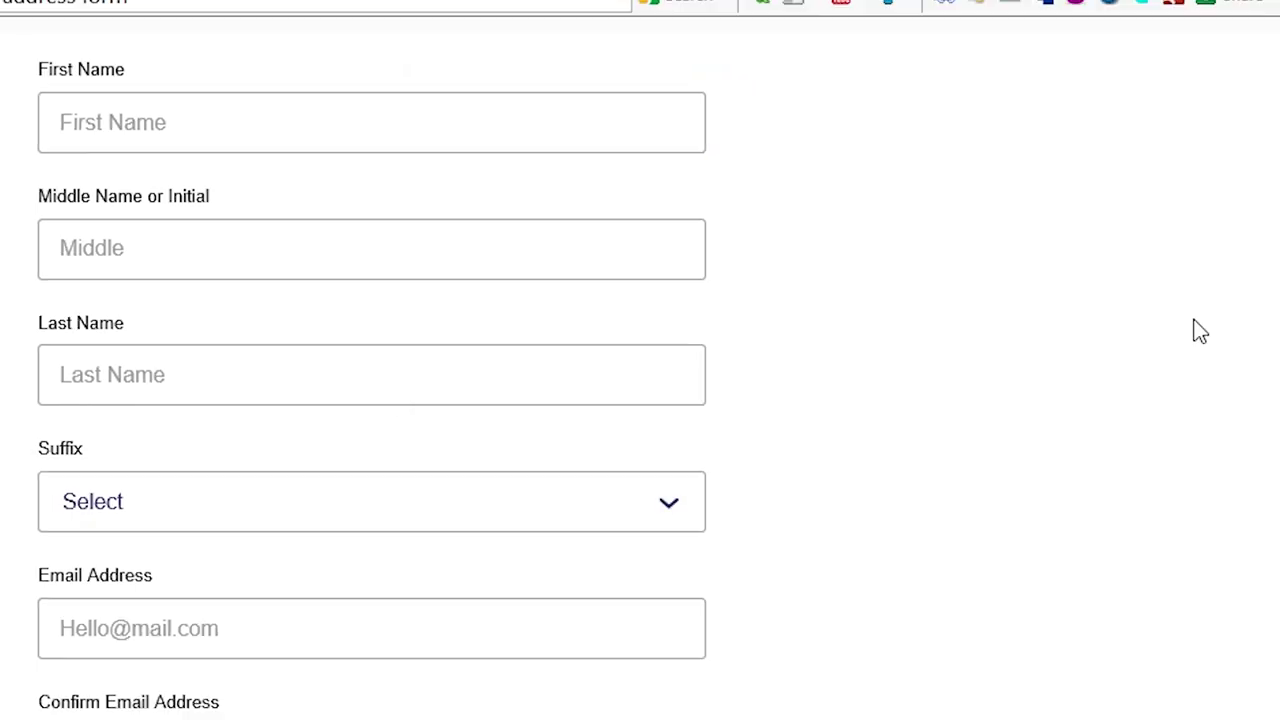
Try to fill the USPS contact information form with the Main AutoFill profile and check its fields.
scroll(444, 417, up, 2)
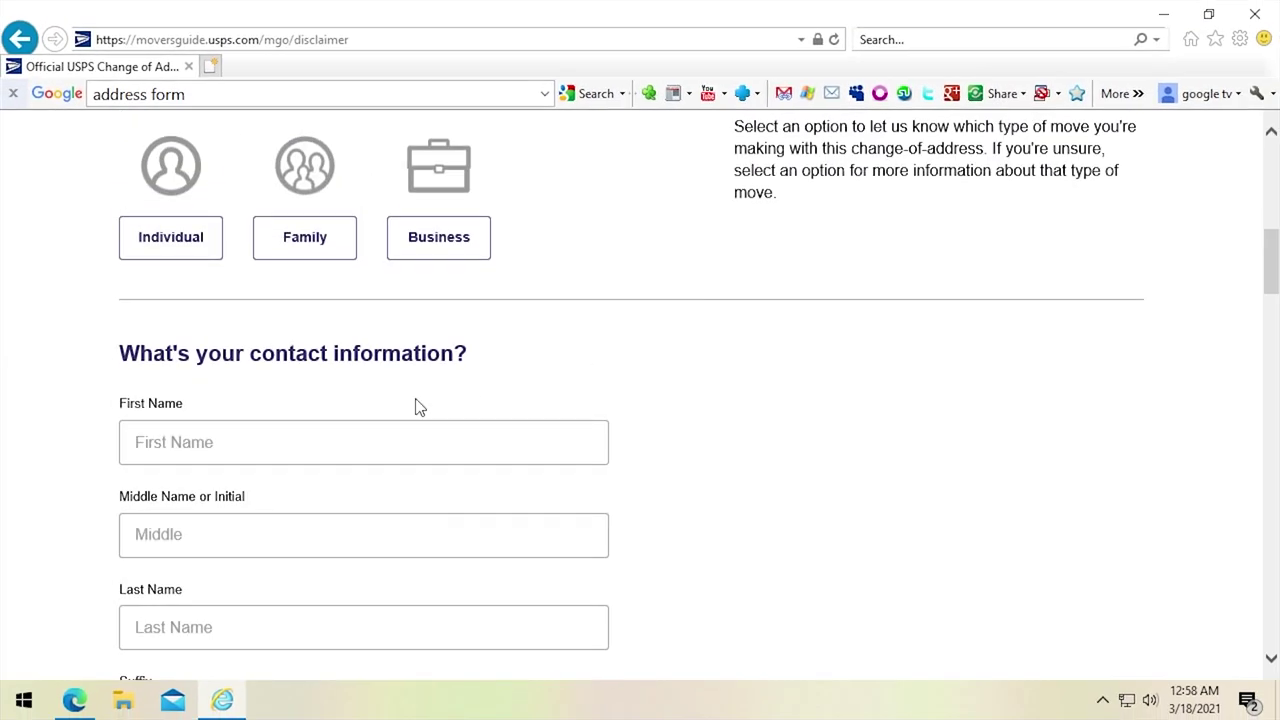
scroll(387, 422, down, 3)
click(1122, 93)
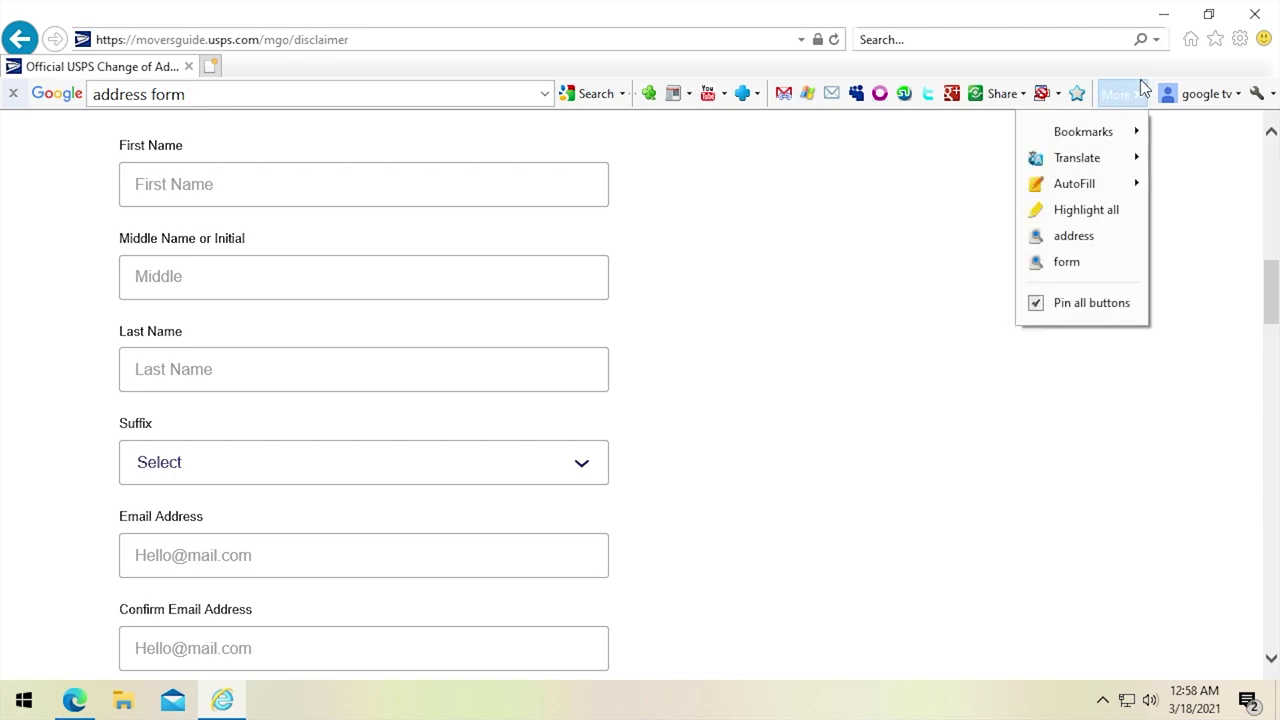
mouse_move(1086, 189)
click(954, 244)
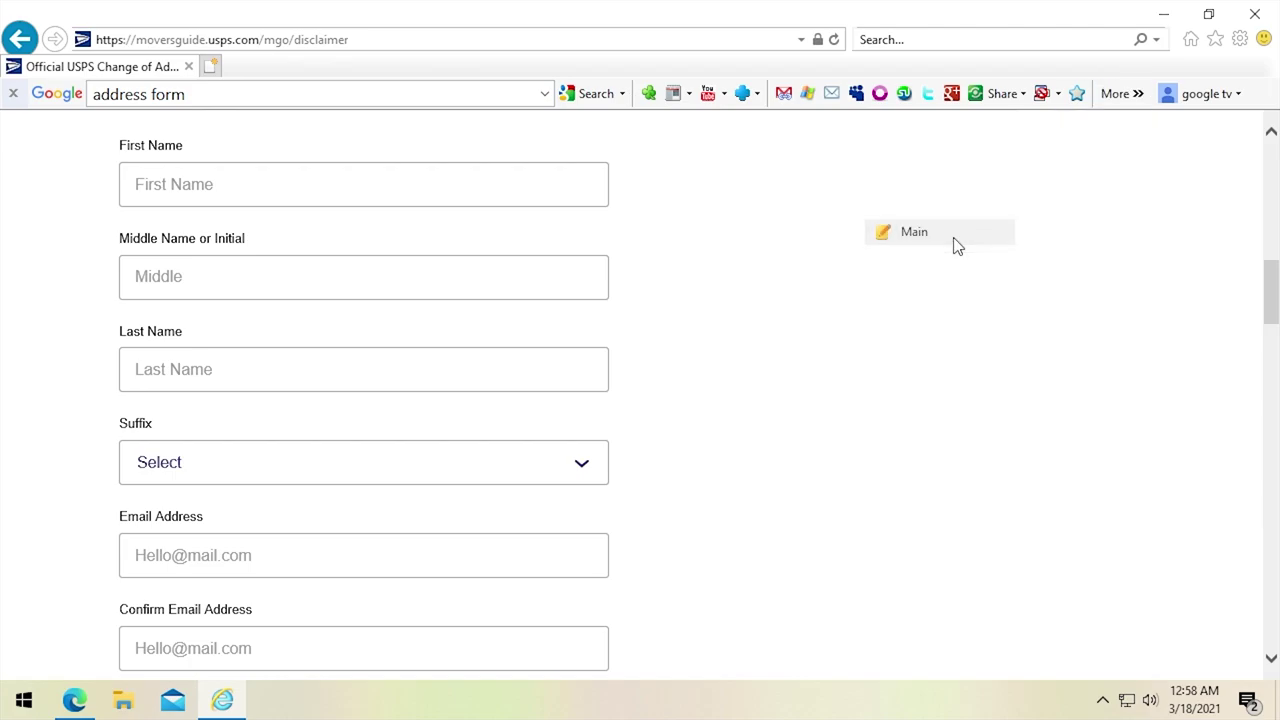
scroll(853, 429, up, 5)
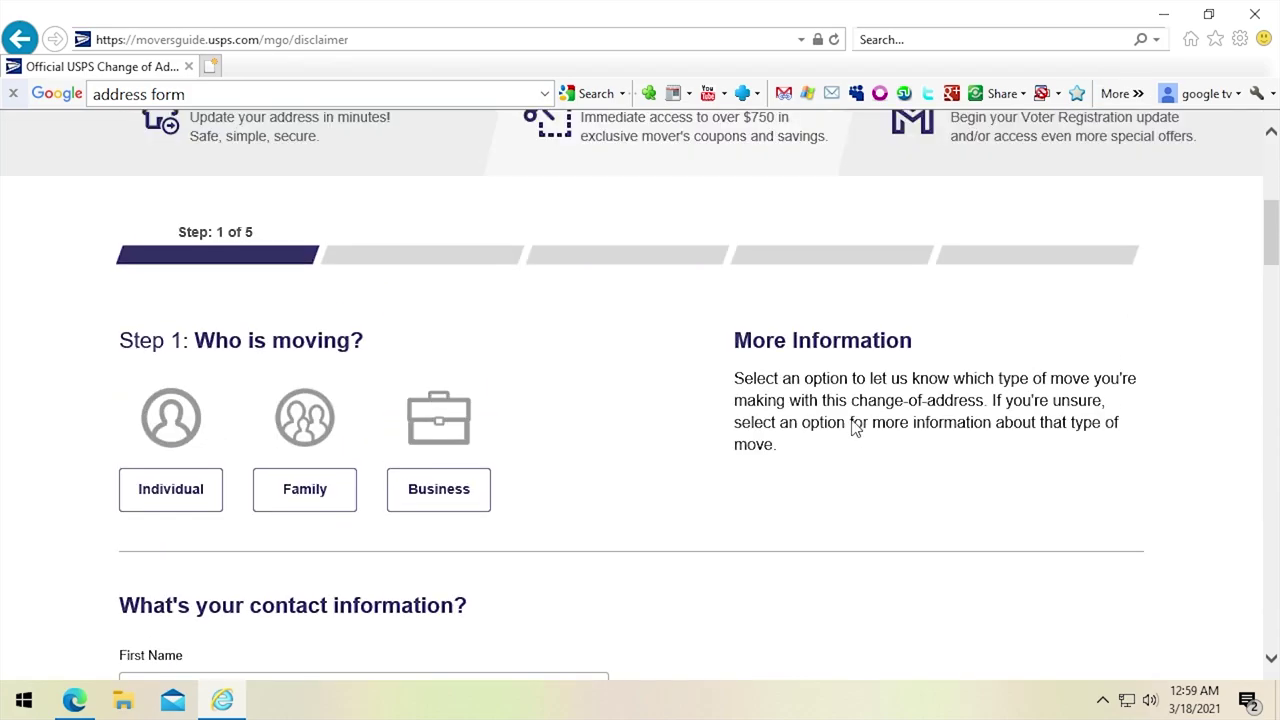
scroll(853, 429, down, 7)
scroll(853, 429, up, 4)
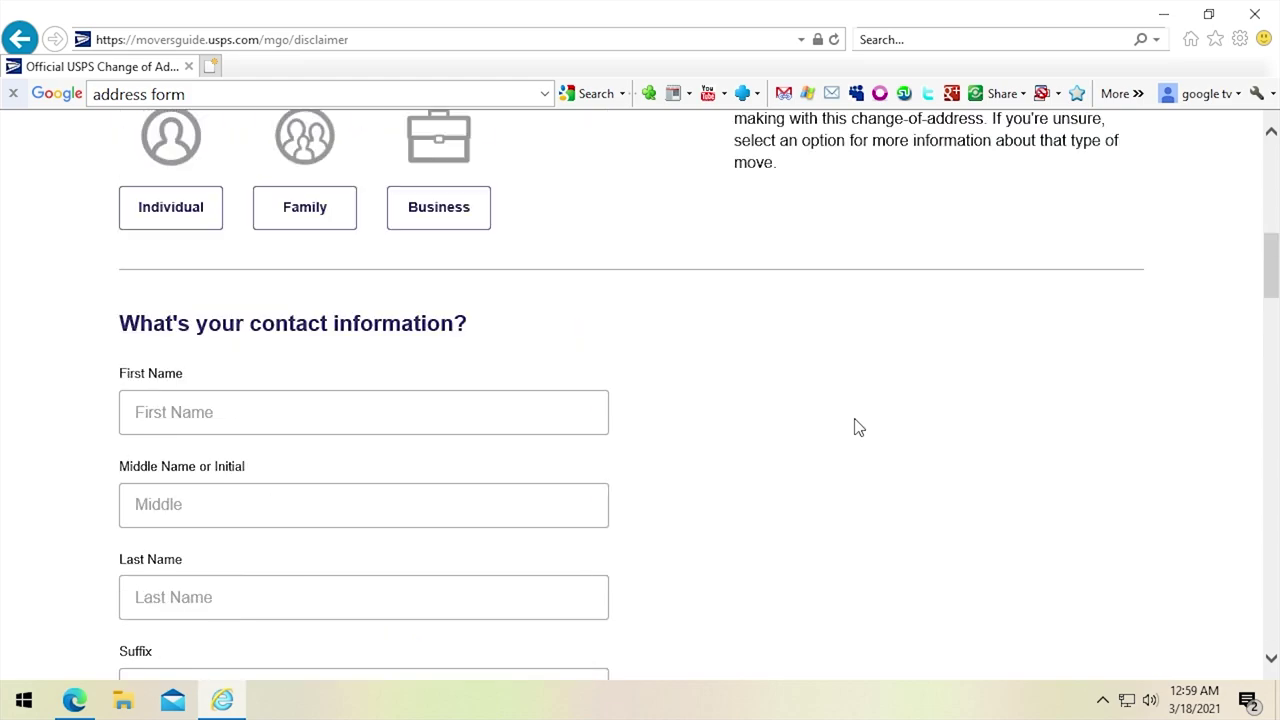
Try again to fill the USPS contact information form with the Main AutoFill profile.
click(1122, 93)
mouse_move(1097, 190)
click(921, 241)
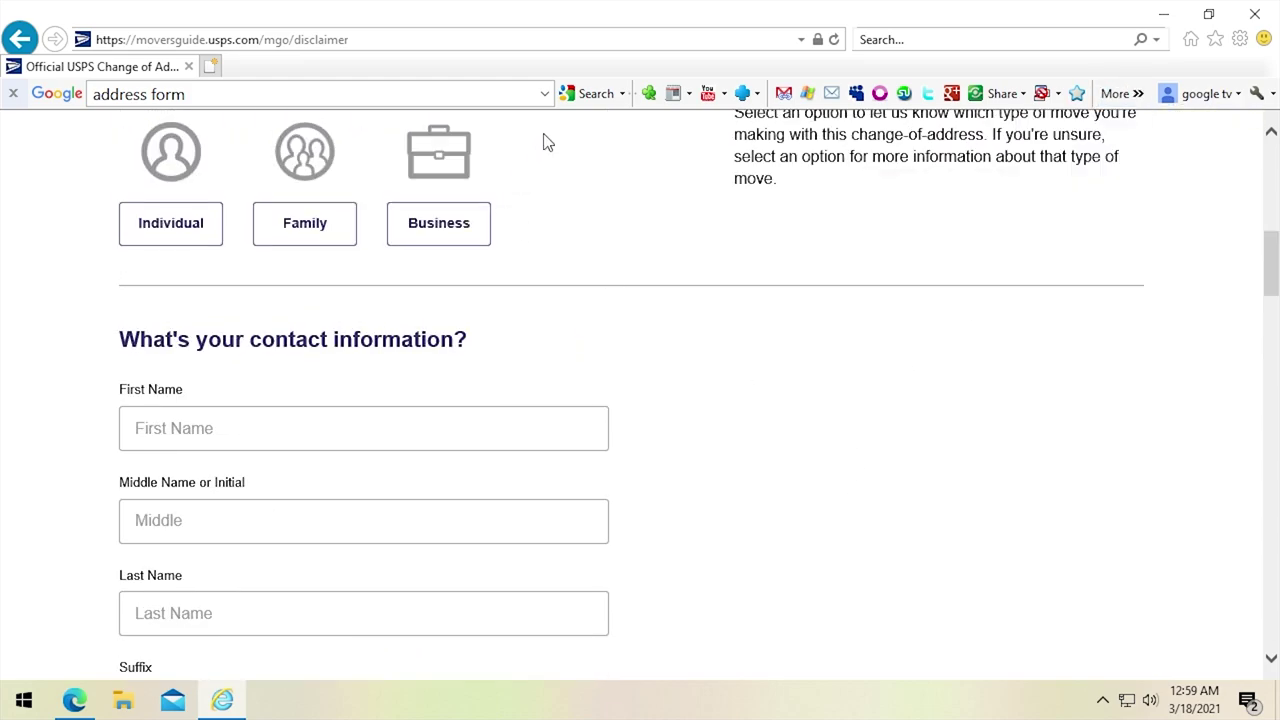
click(492, 42)
key(Return)
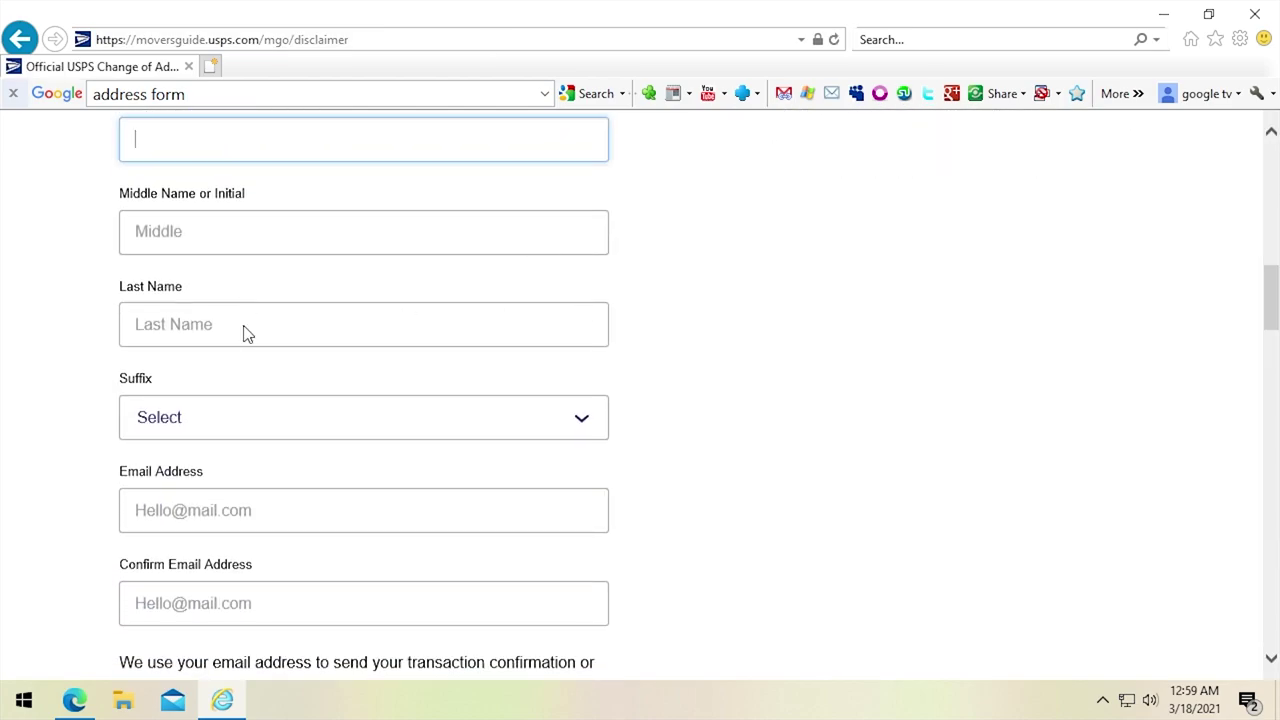
Place the cursor in the last name and email address fields and try the toolbar's general AutoFill entry.
click(248, 334)
scroll(731, 354, down, 1)
click(940, 331)
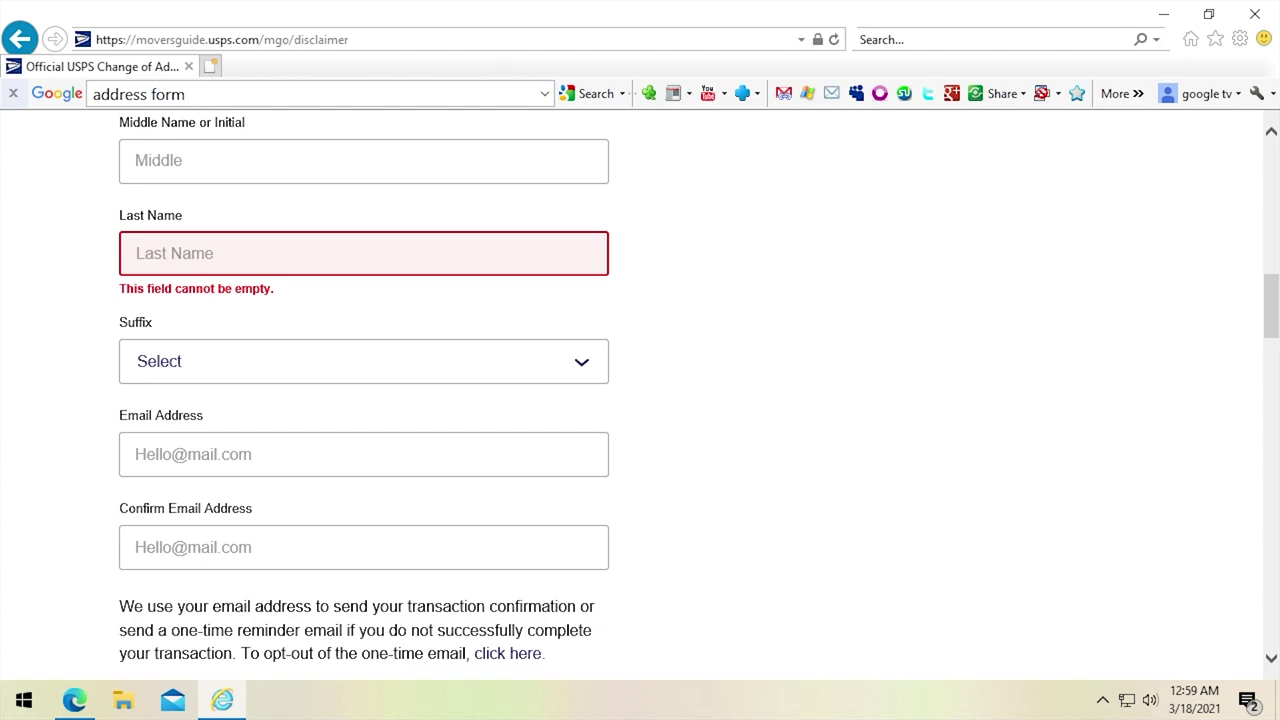
scroll(813, 343, down, 1)
key(Tab)
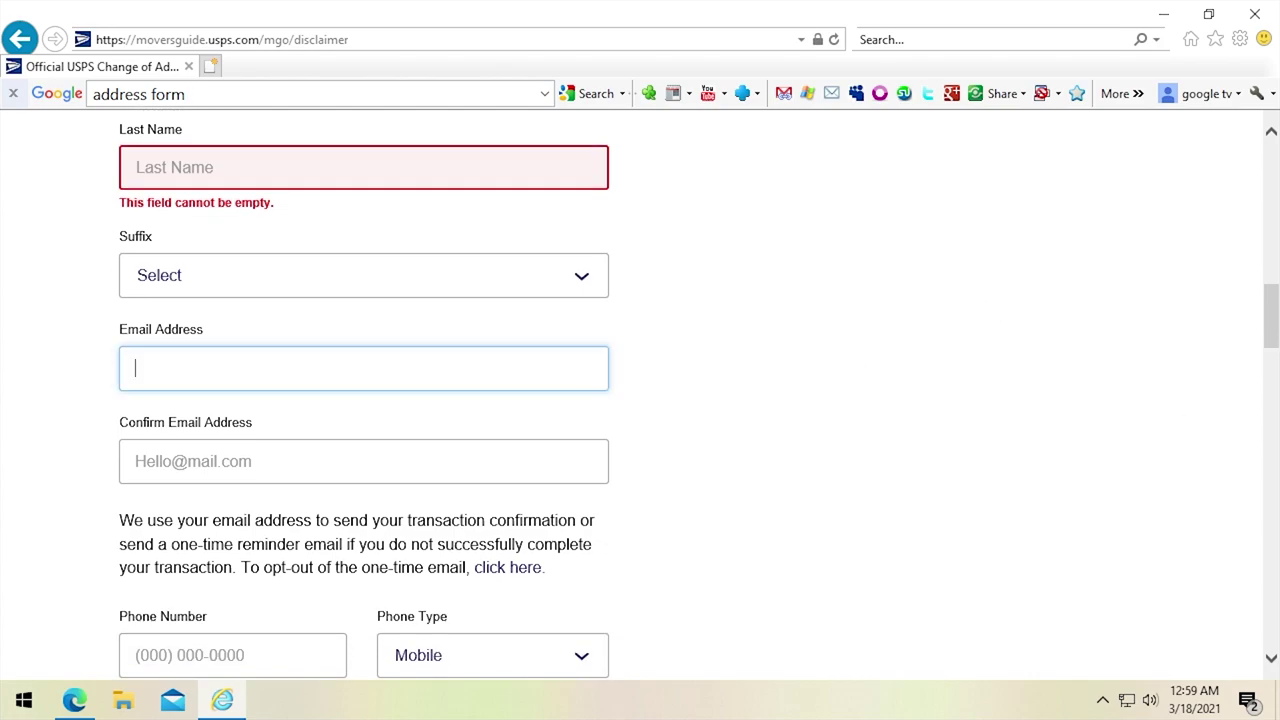
click(1194, 131)
mouse_move(1100, 185)
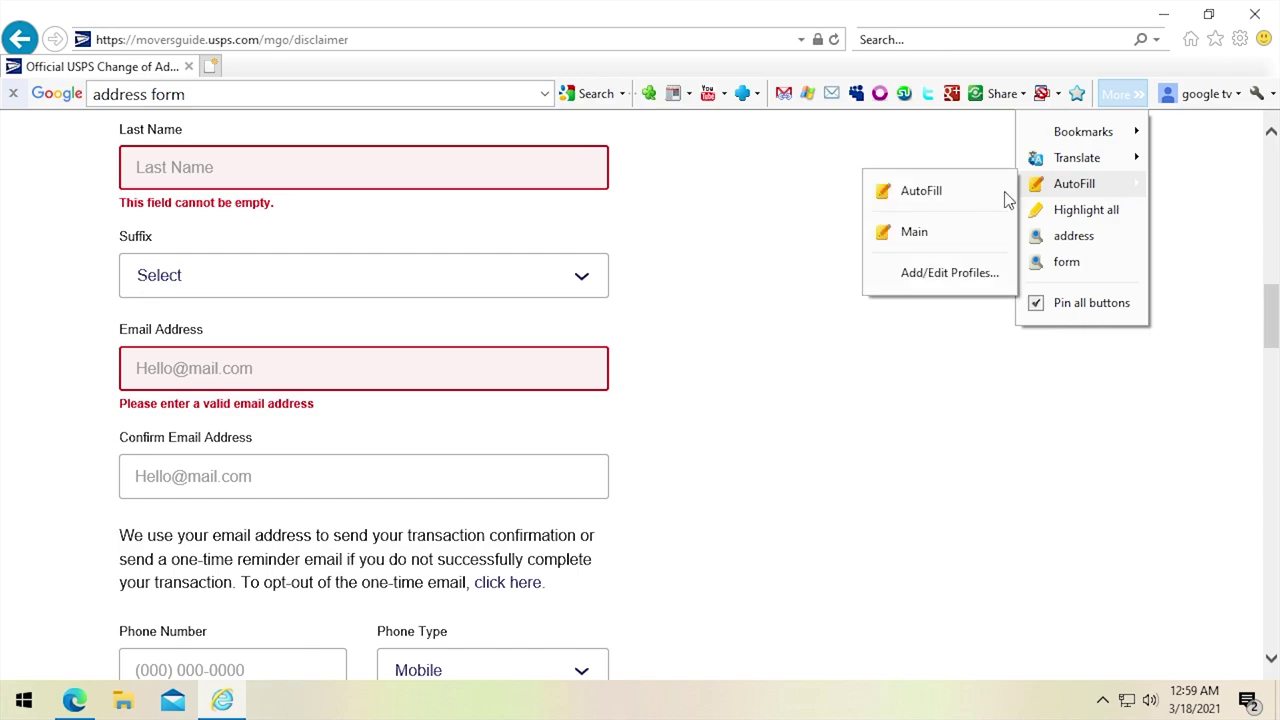
click(988, 195)
Retry the Main AutoFill profile near the start of the contact information and look through the rest of the form for filled fields.
scroll(1113, 137, up, 2)
click(1120, 93)
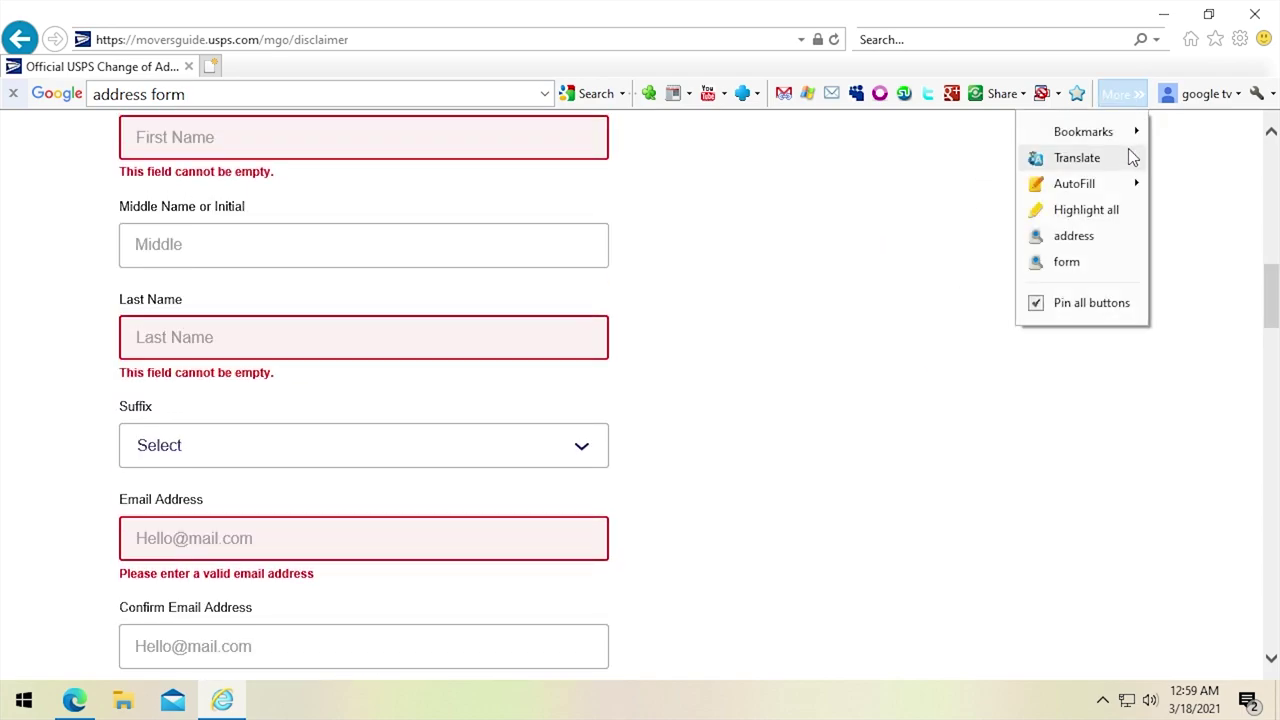
click(943, 240)
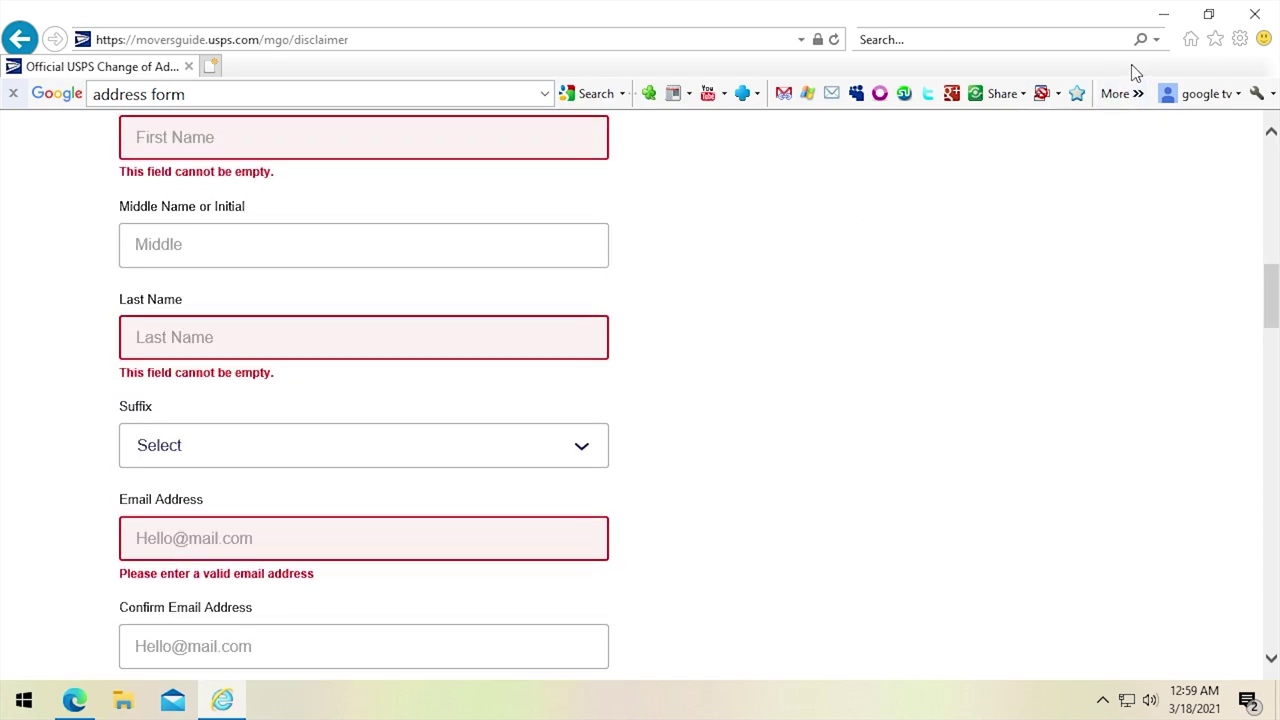
click(1120, 93)
mouse_move(1075, 183)
click(955, 243)
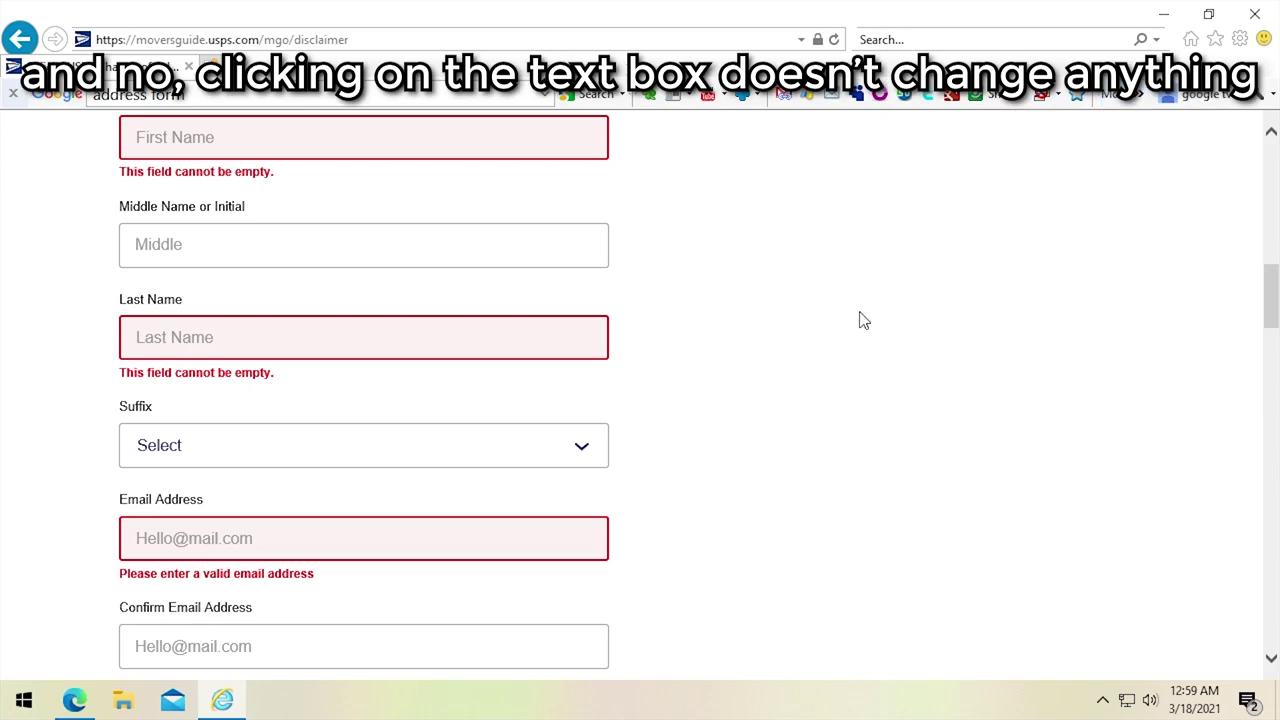
scroll(623, 343, up, 3)
scroll(623, 343, down, 12)
scroll(623, 345, up, 7)
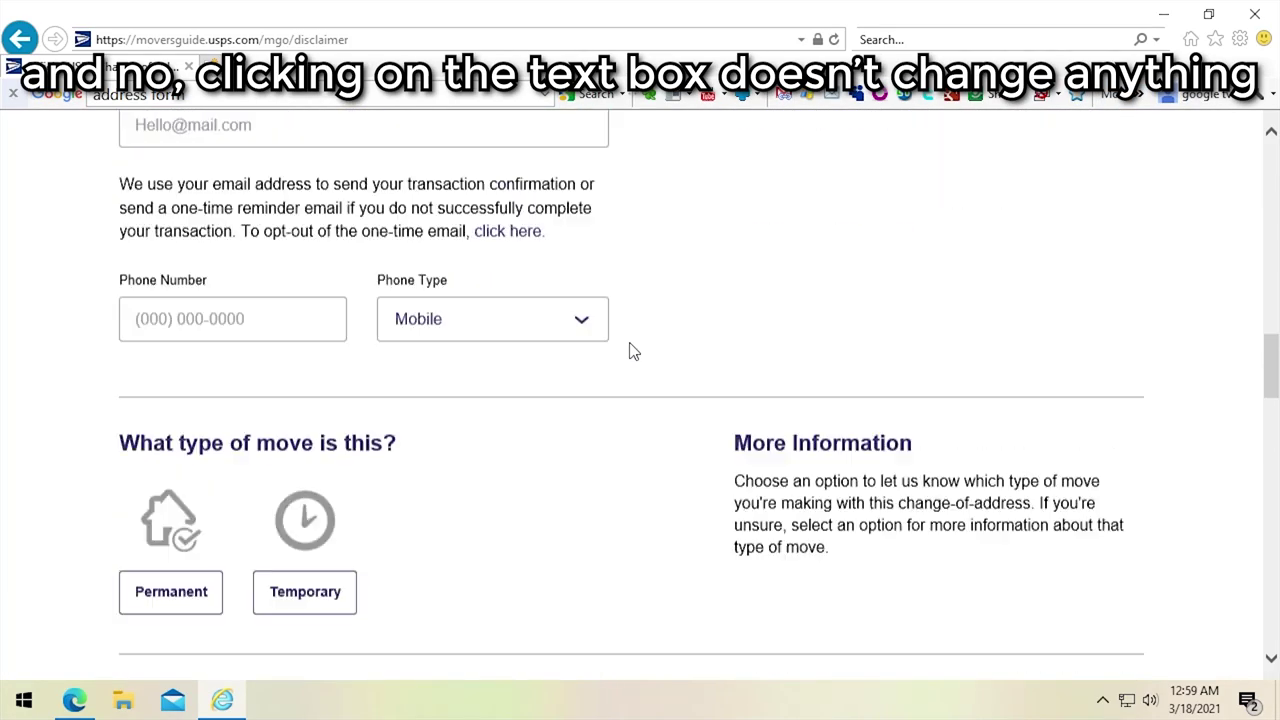
scroll(630, 355, down, 15)
scroll(636, 368, up, 10)
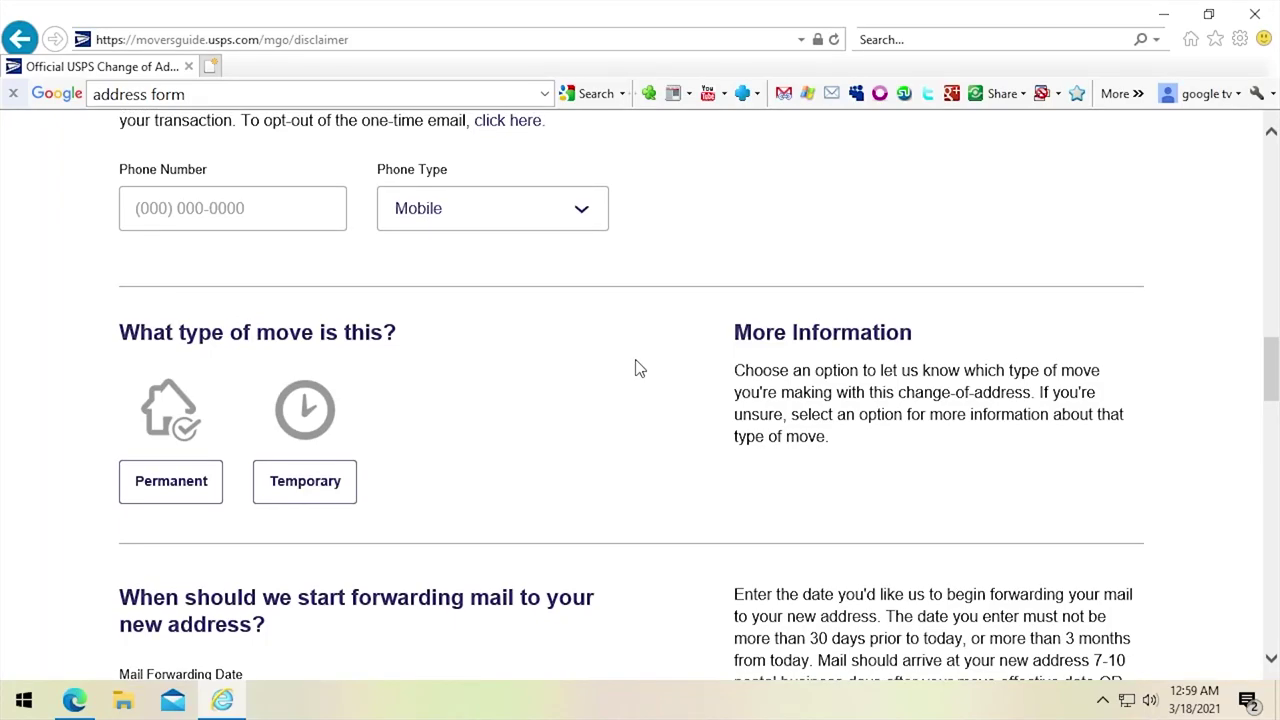
scroll(643, 362, up, 3)
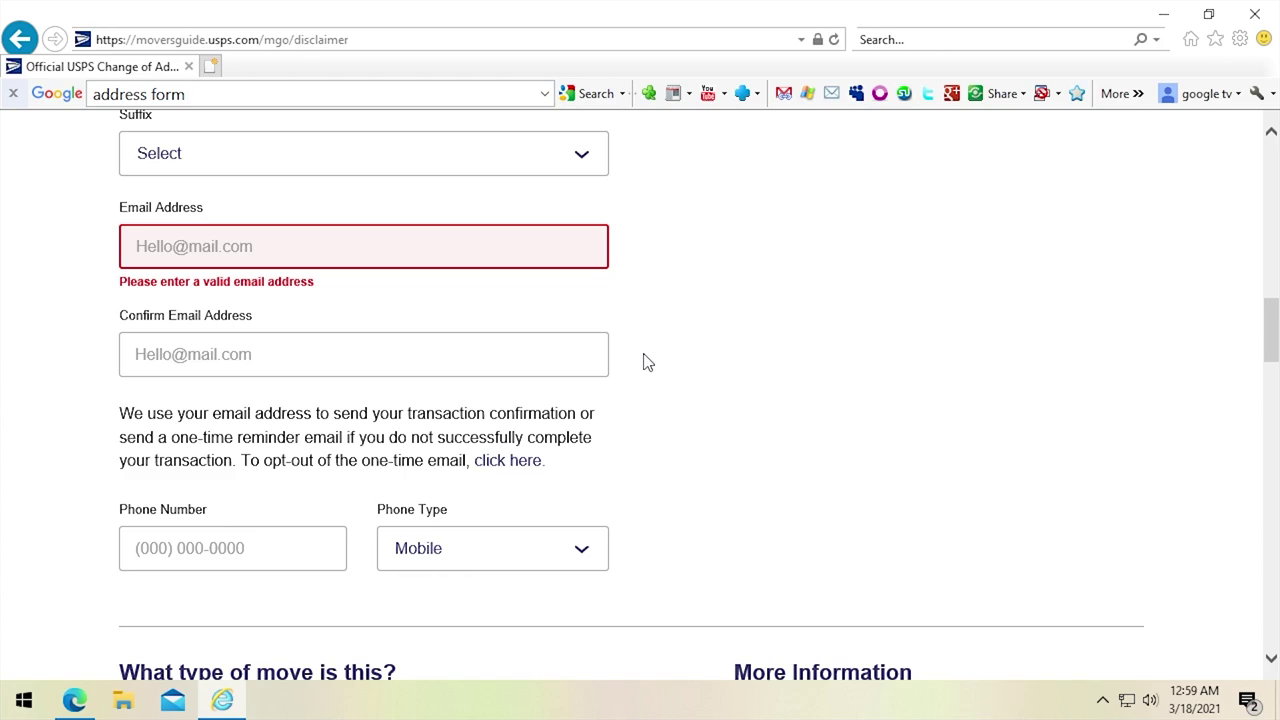
Try sharing the USPS page through Mail, but cancel the request to open the app.
click(999, 100)
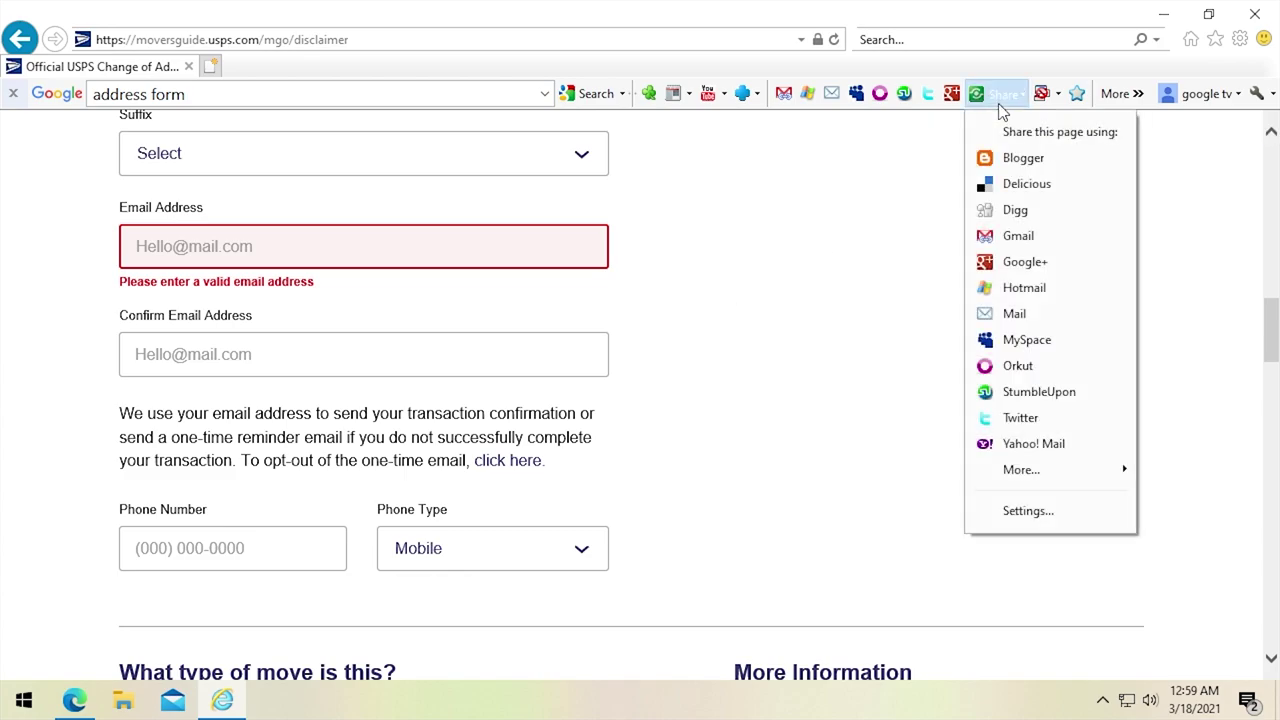
click(1037, 318)
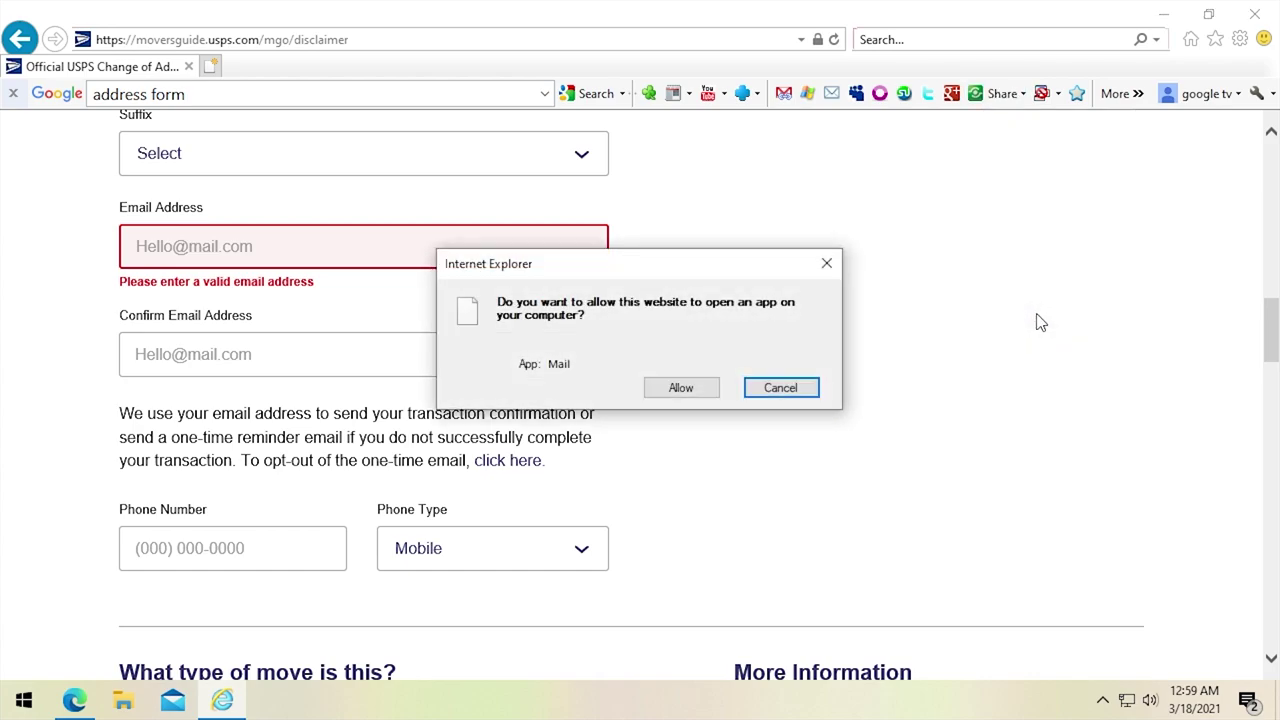
click(776, 390)
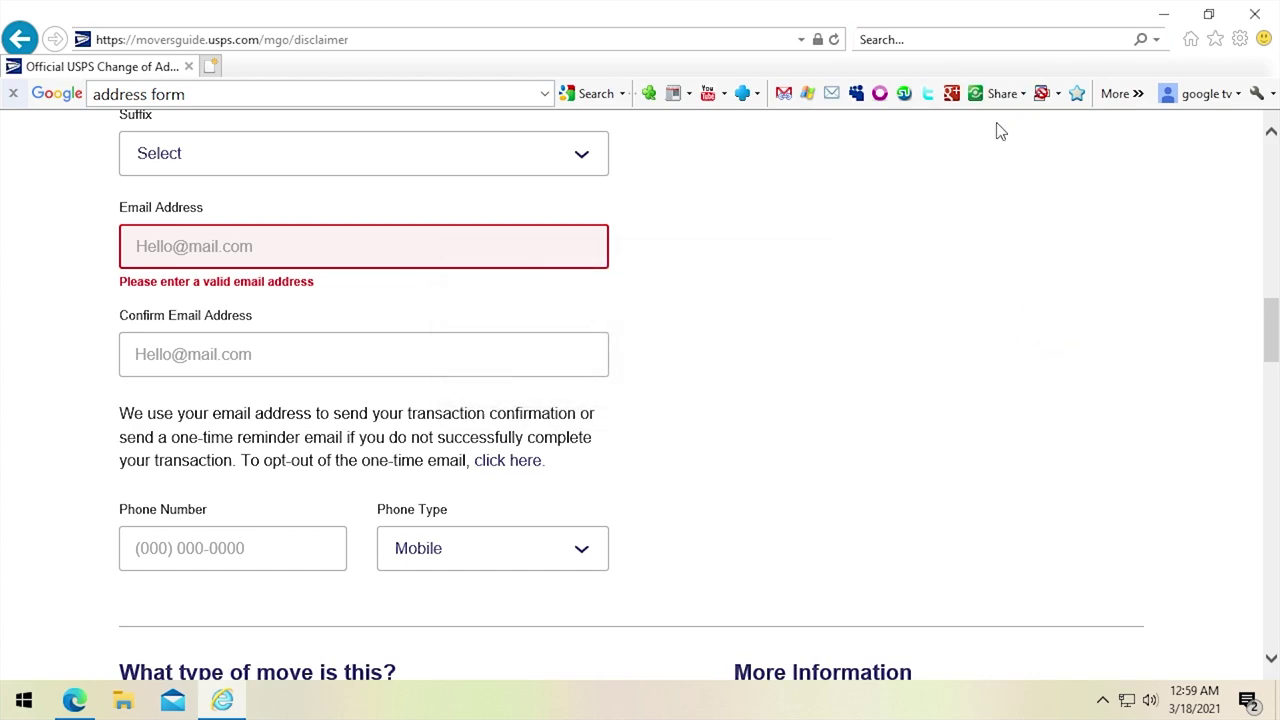
Try sharing the USPS page through MySpace, examine the resulting pop-up window and close it.
click(998, 96)
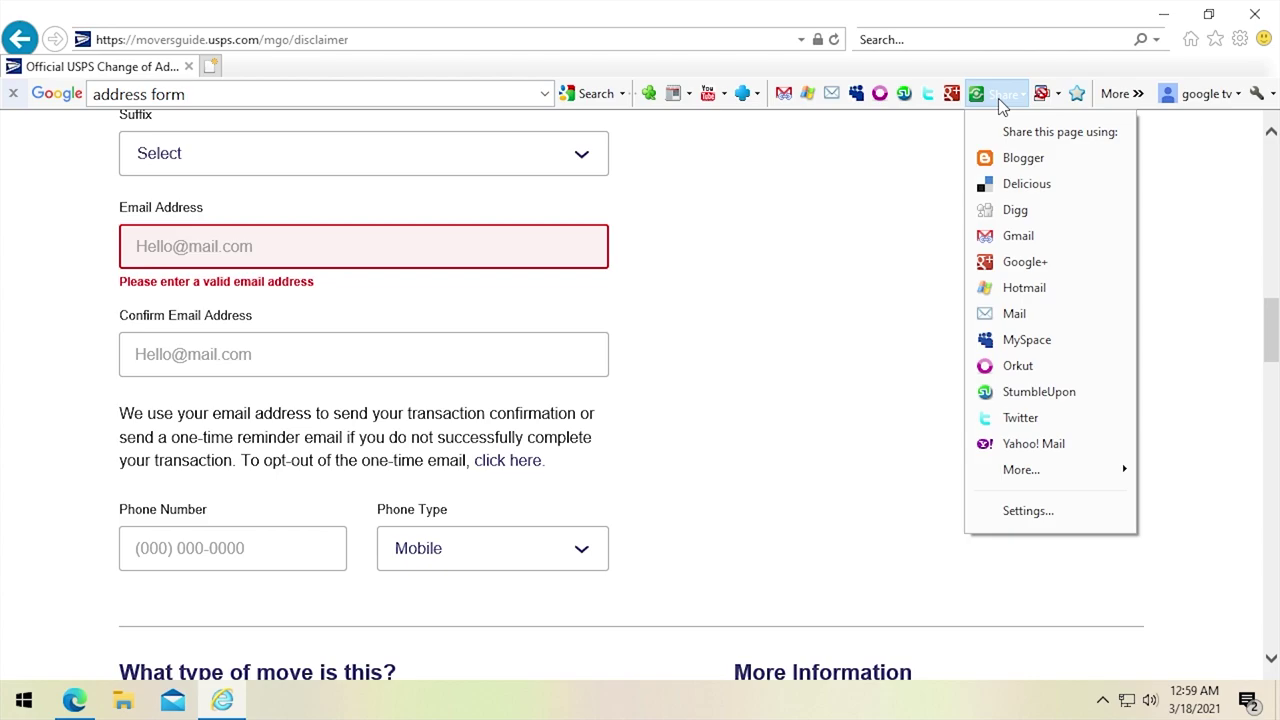
click(1030, 340)
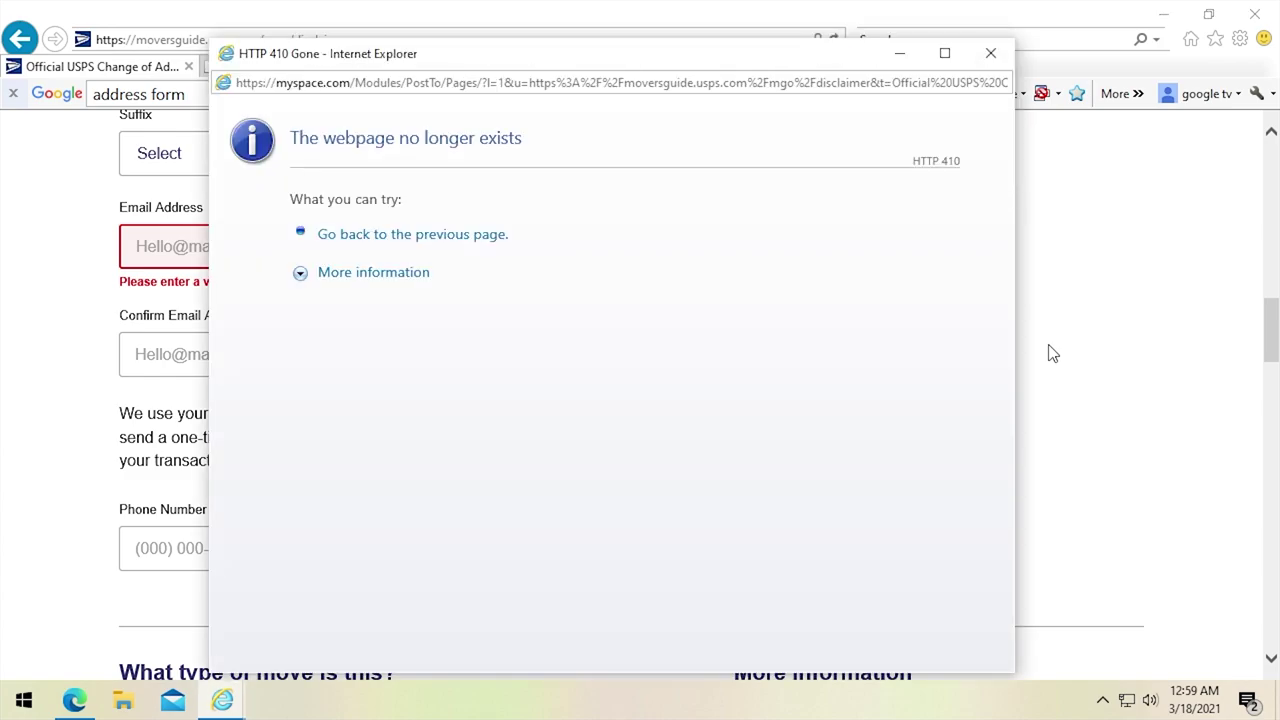
drag(453, 62, 451, 149)
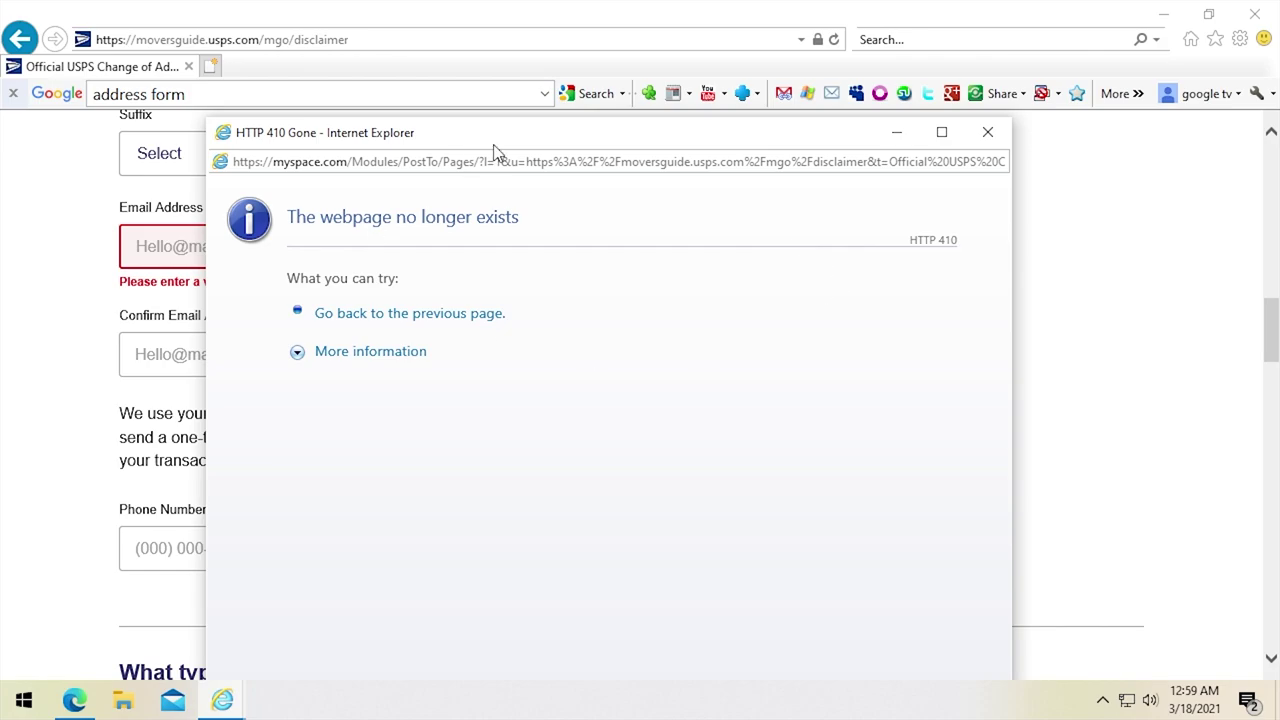
drag(472, 140, 464, 186)
click(977, 178)
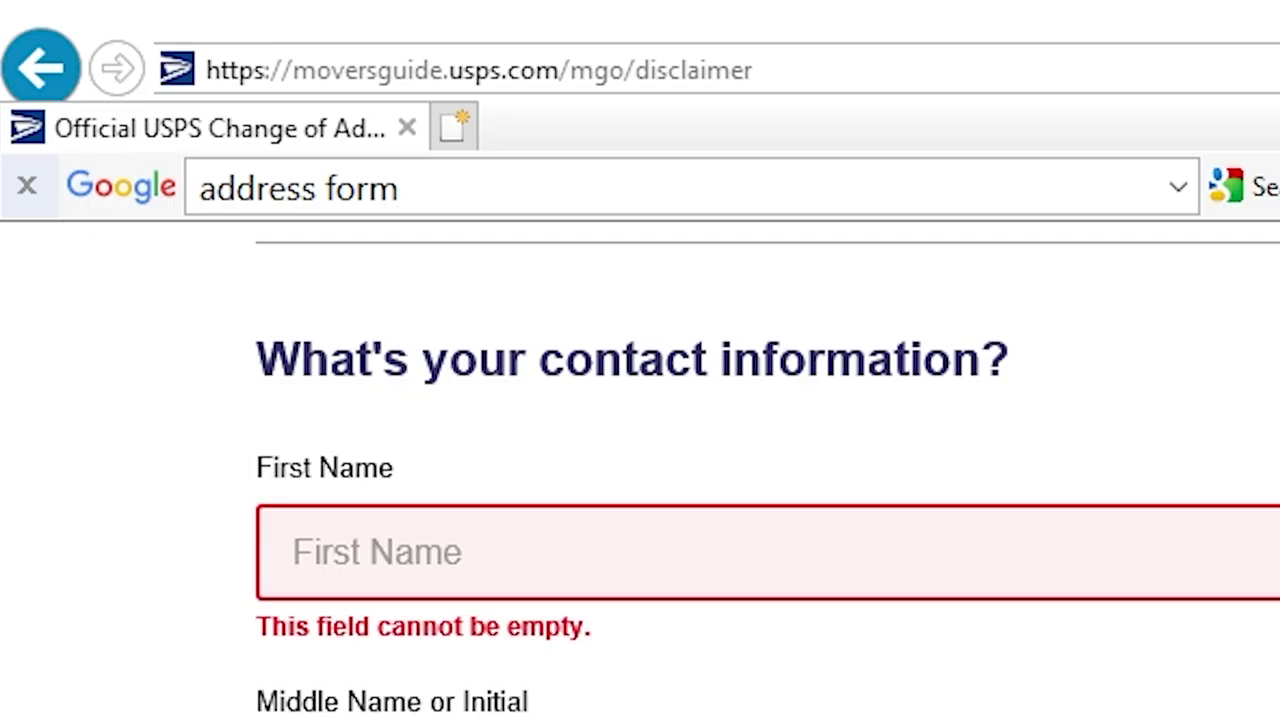
Examine the search-type choices offered by the Google Toolbar's Search and close the list without choosing one.
click(1100, 190)
click(1279, 186)
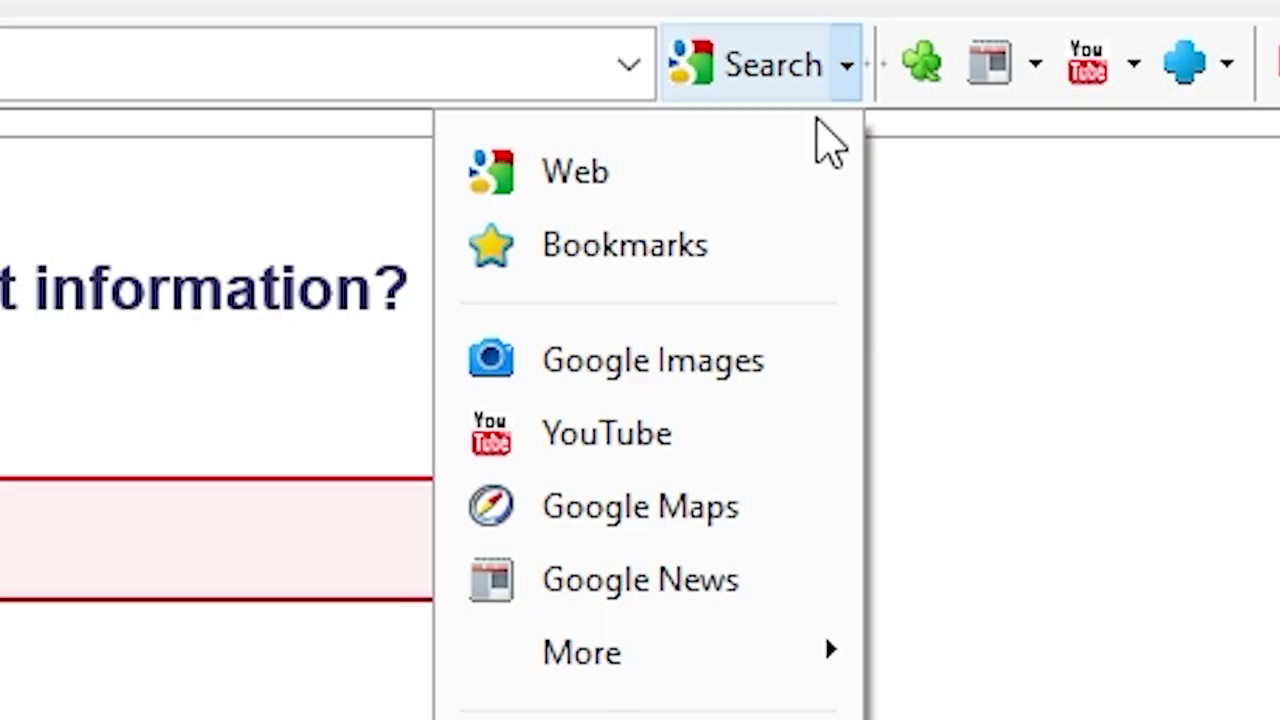
key(Escape)
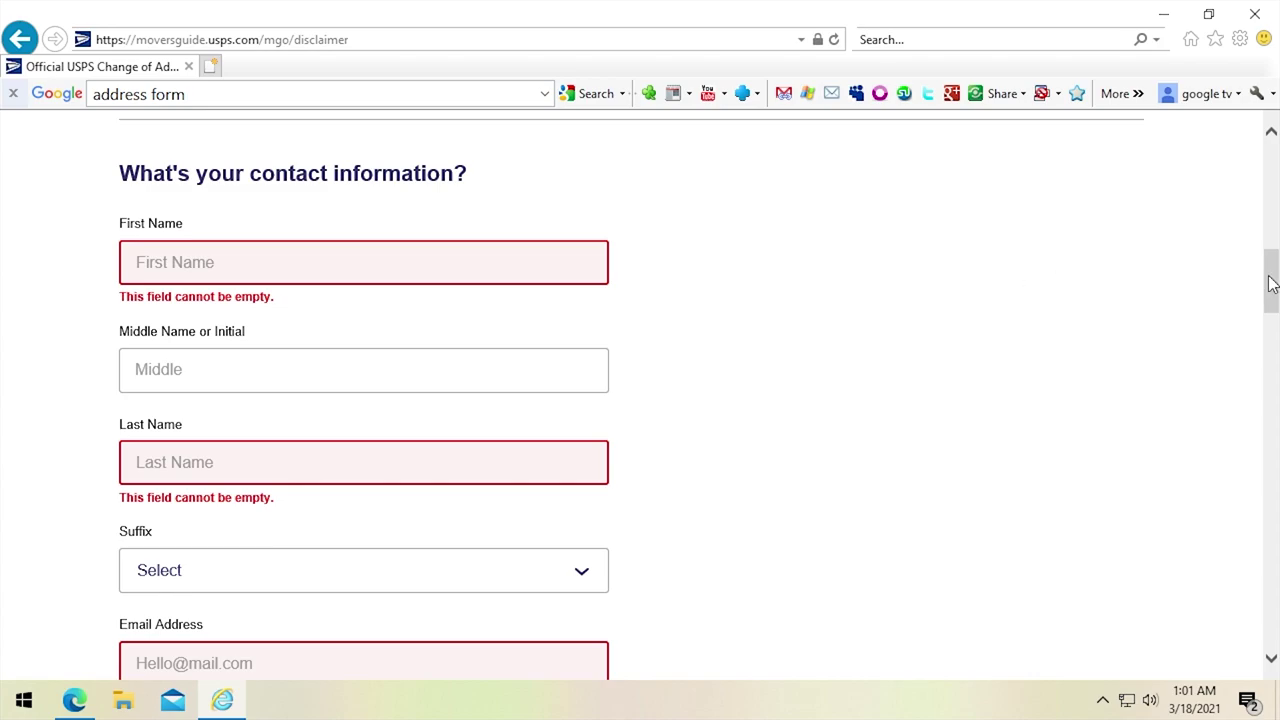
drag(1270, 285, 1272, 256)
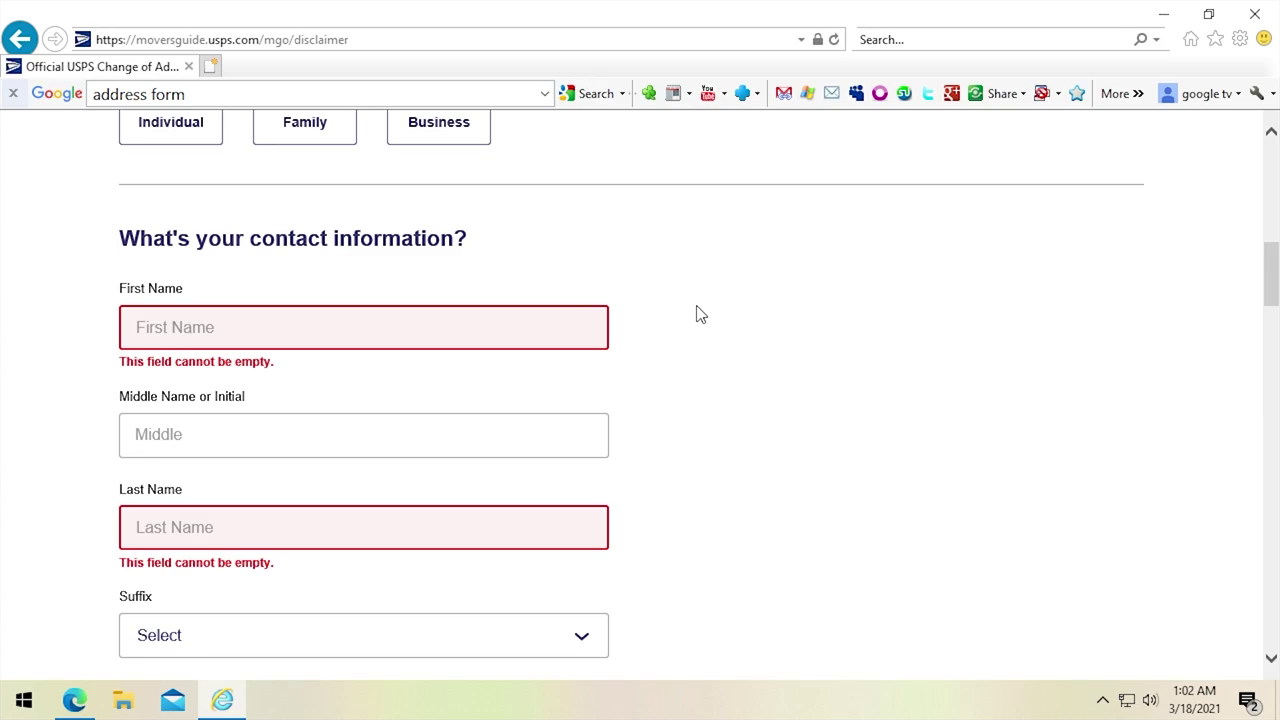
scroll(700, 315, up, 8)
scroll(840, 325, down, 5)
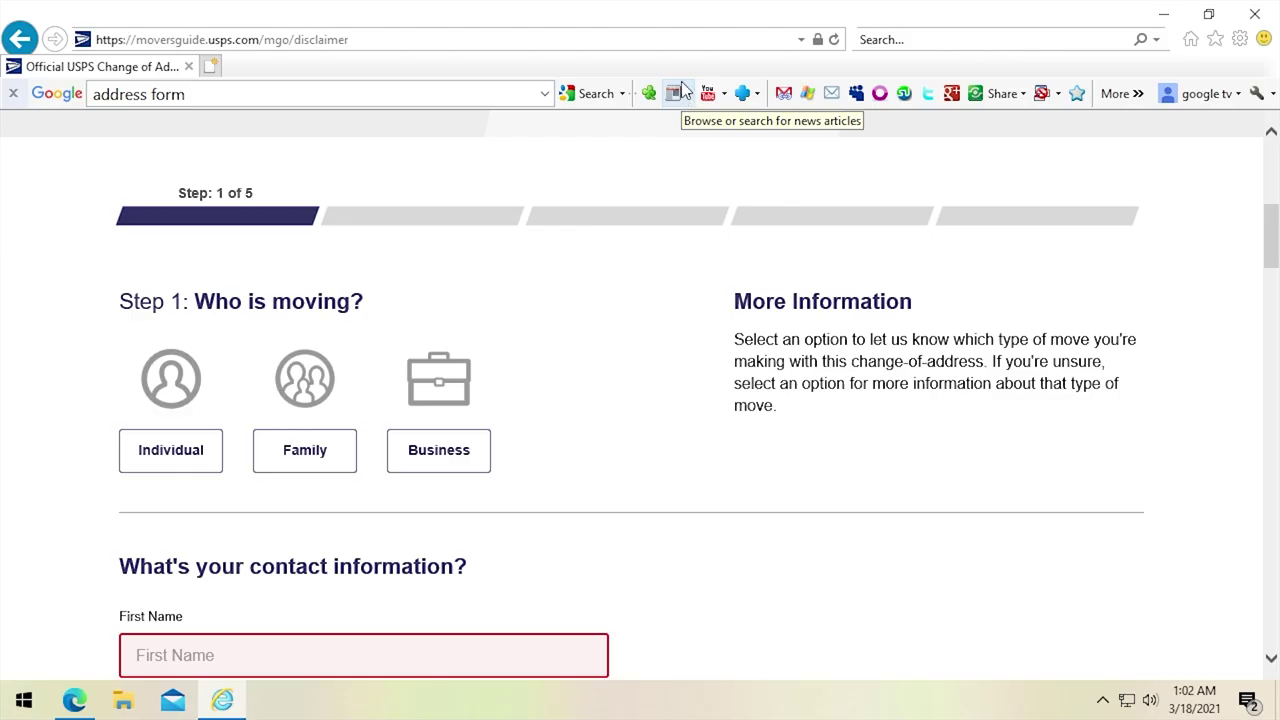
drag(1271, 238, 1272, 466)
Restore Internet Explorer to a smaller window, minimize the Edge window behind it, and move and shrink the Internet Explorer window.
click(1208, 14)
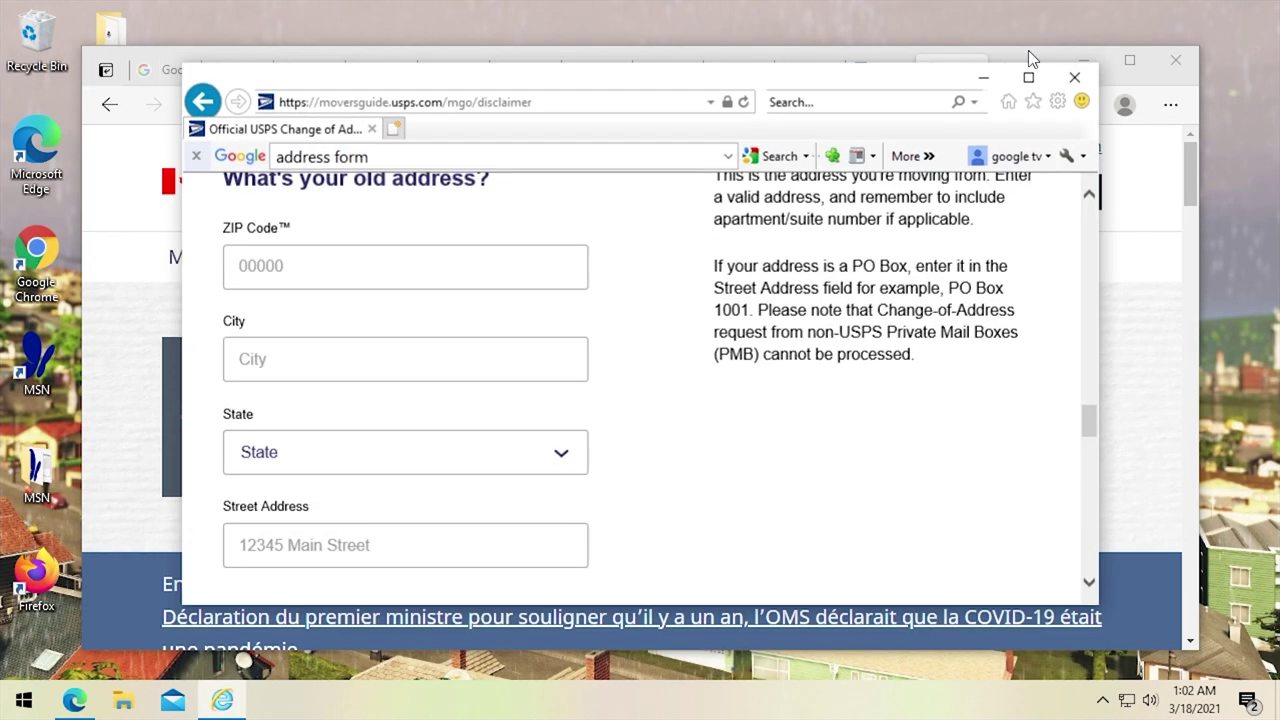
drag(890, 84, 880, 114)
click(1080, 63)
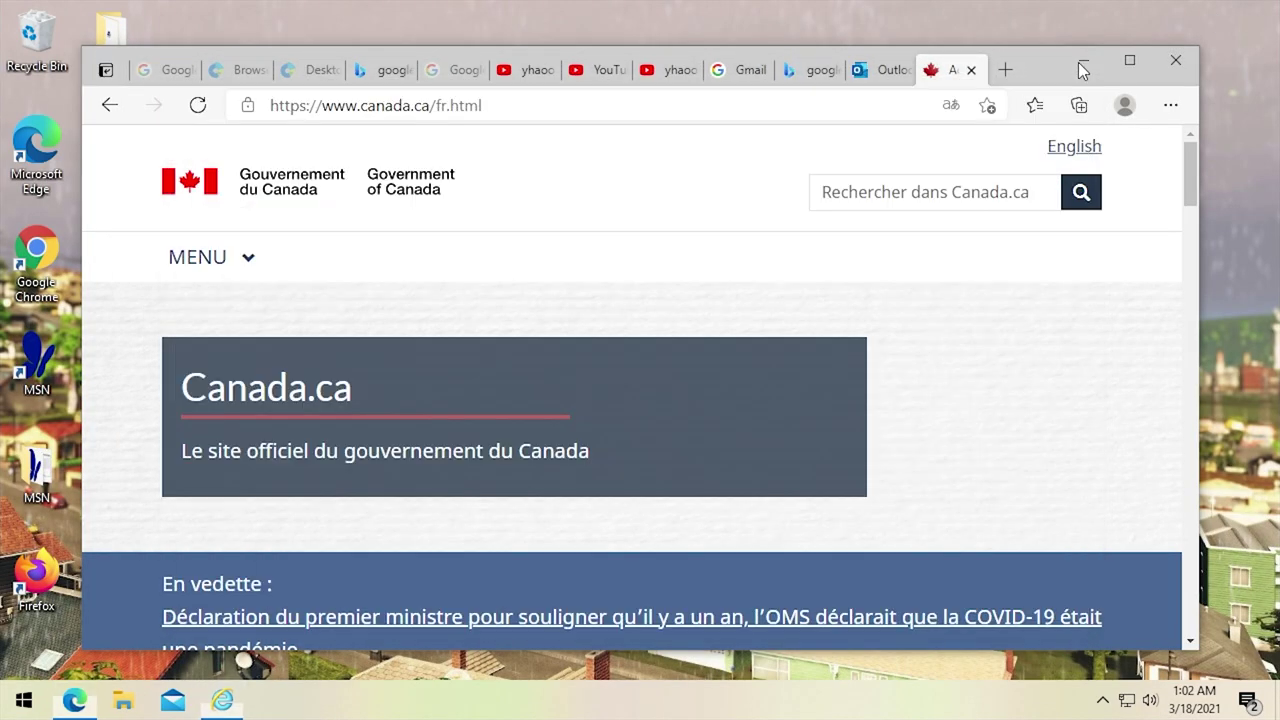
drag(958, 110, 1079, 155)
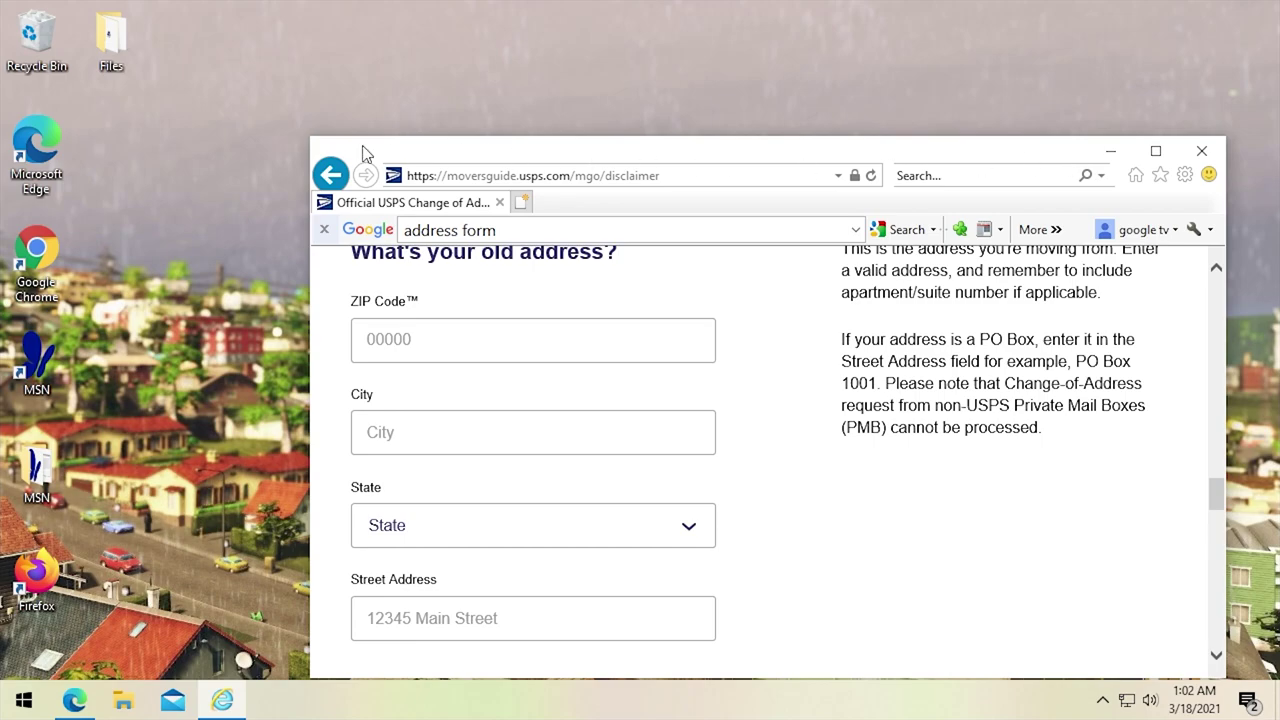
drag(312, 140, 370, 200)
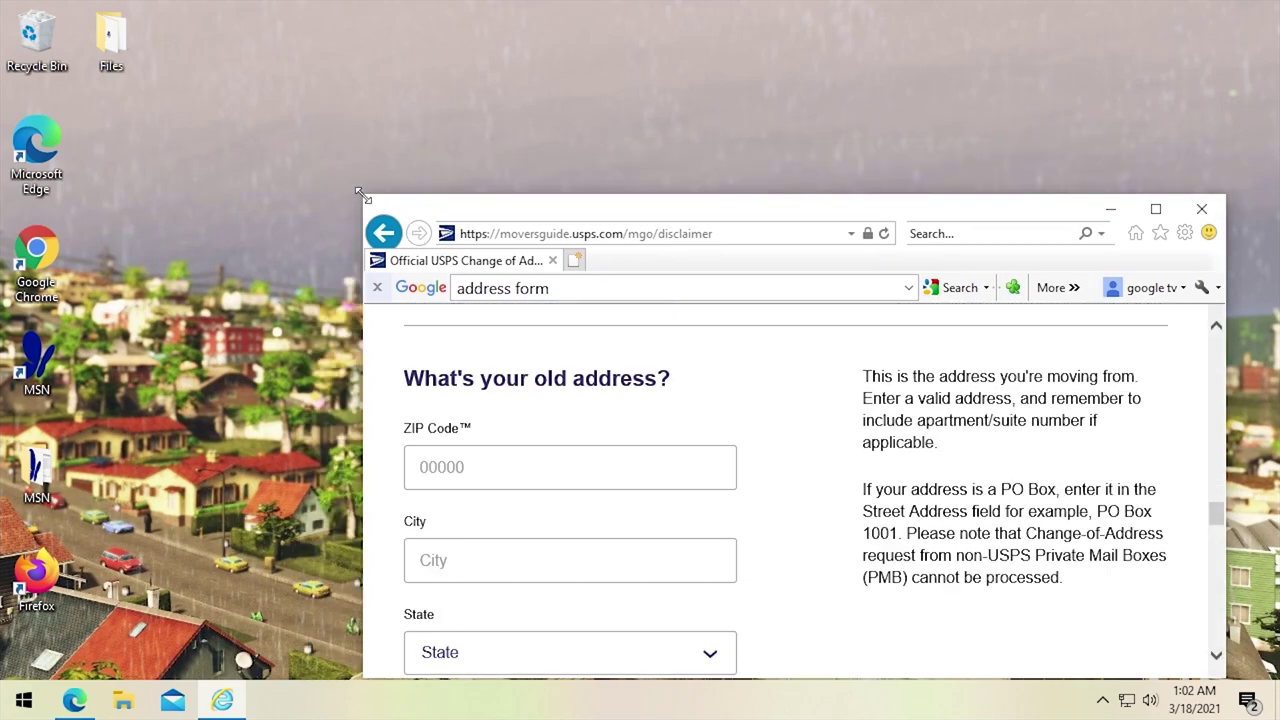